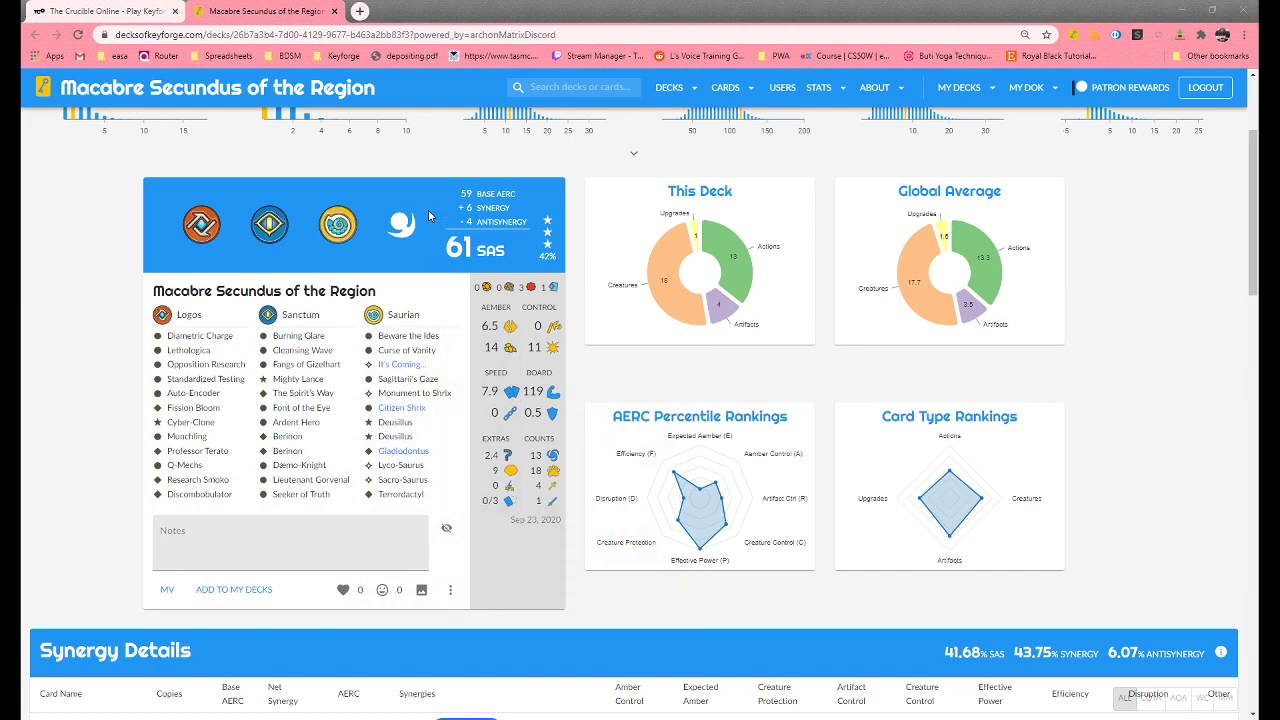
Check the Macabre Secundus deck statistics on Decks of KeyForge, ending on the Crucible's Current Games list
{"action": "left_click", "coordinate": [135, 12]}
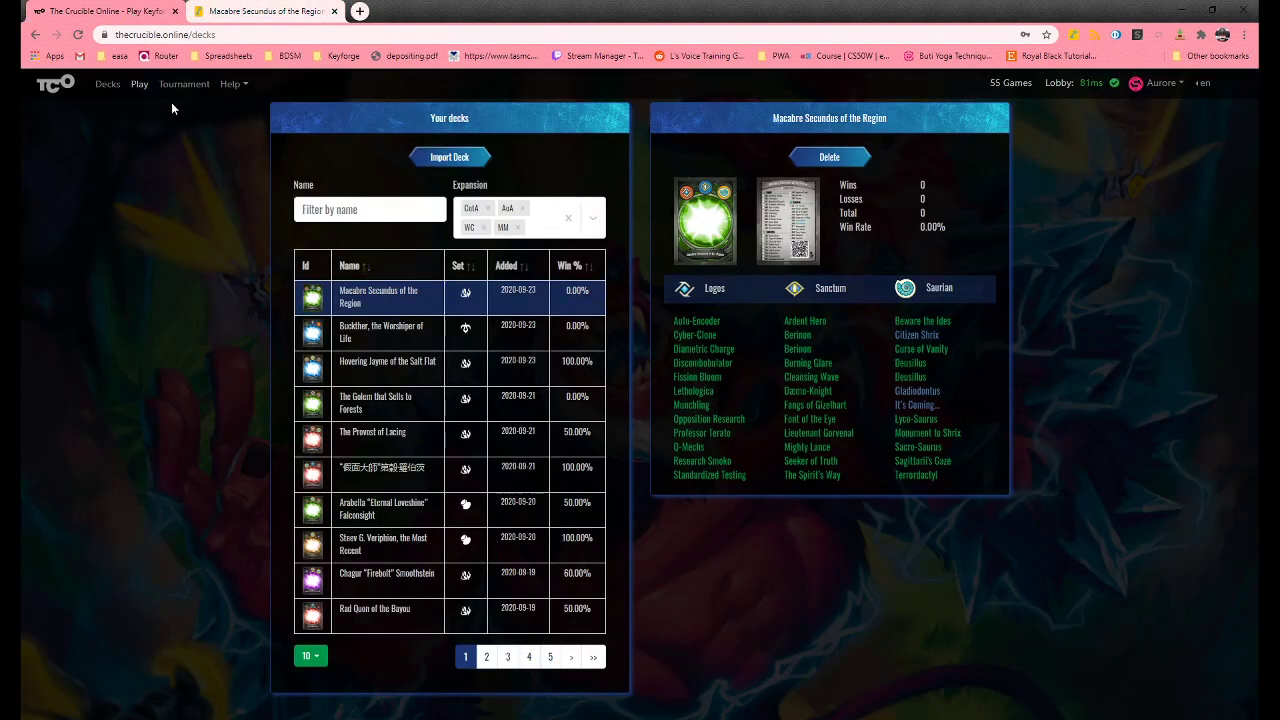
{"action": "left_click", "coordinate": [139, 84]}
{"action": "left_click", "coordinate": [265, 11]}
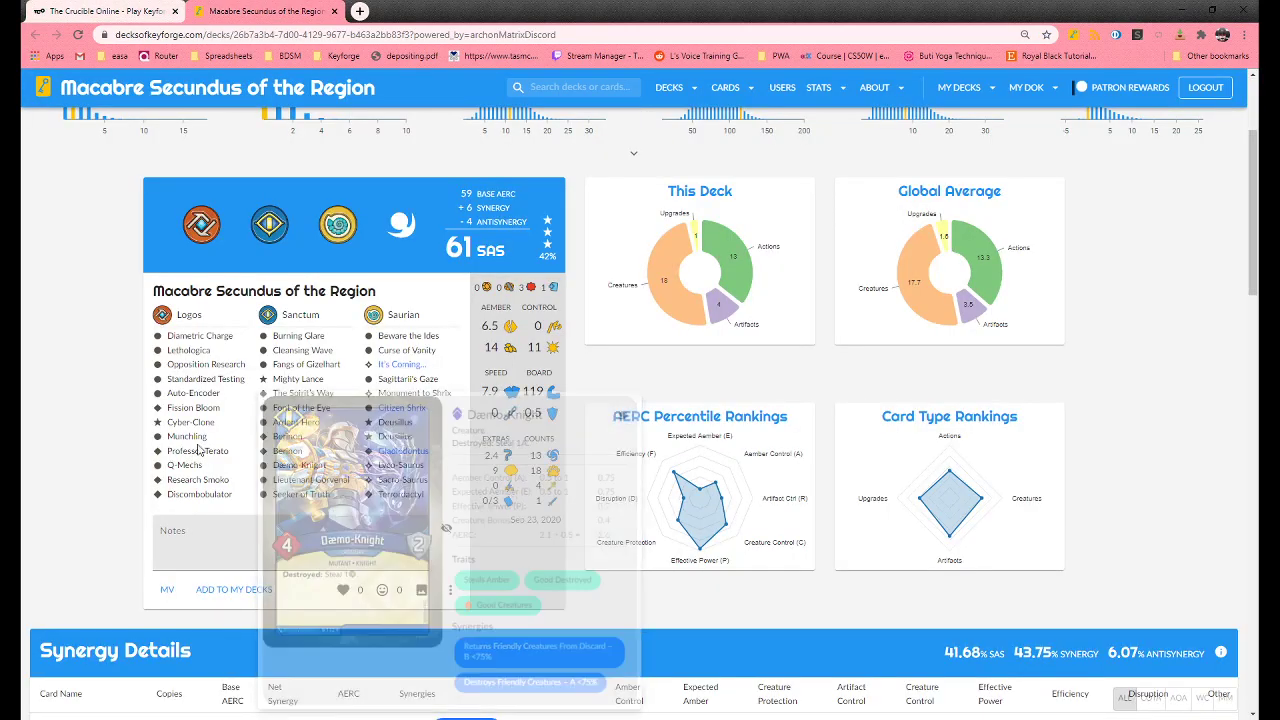
{"action": "left_click", "coordinate": [105, 11]}
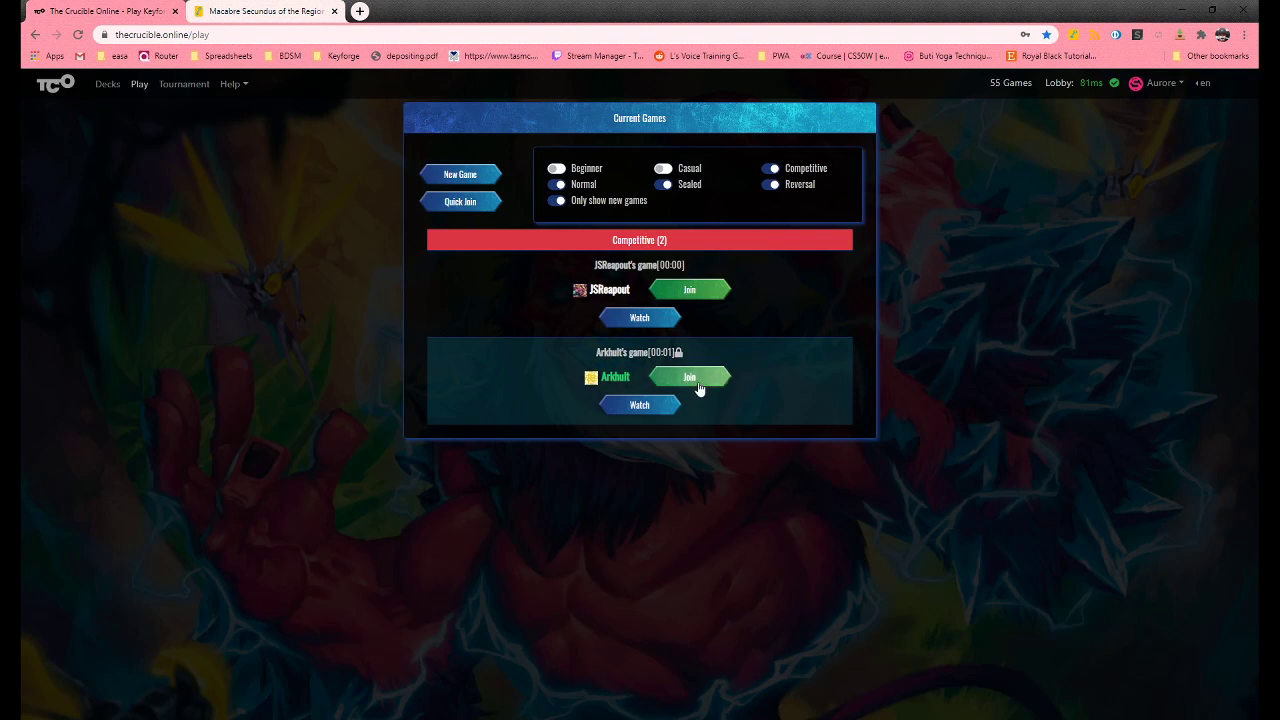
Create a game that shows hands to spectators, using the Macabre Secundus of the Region deck
{"action": "left_click", "coordinate": [460, 175]}
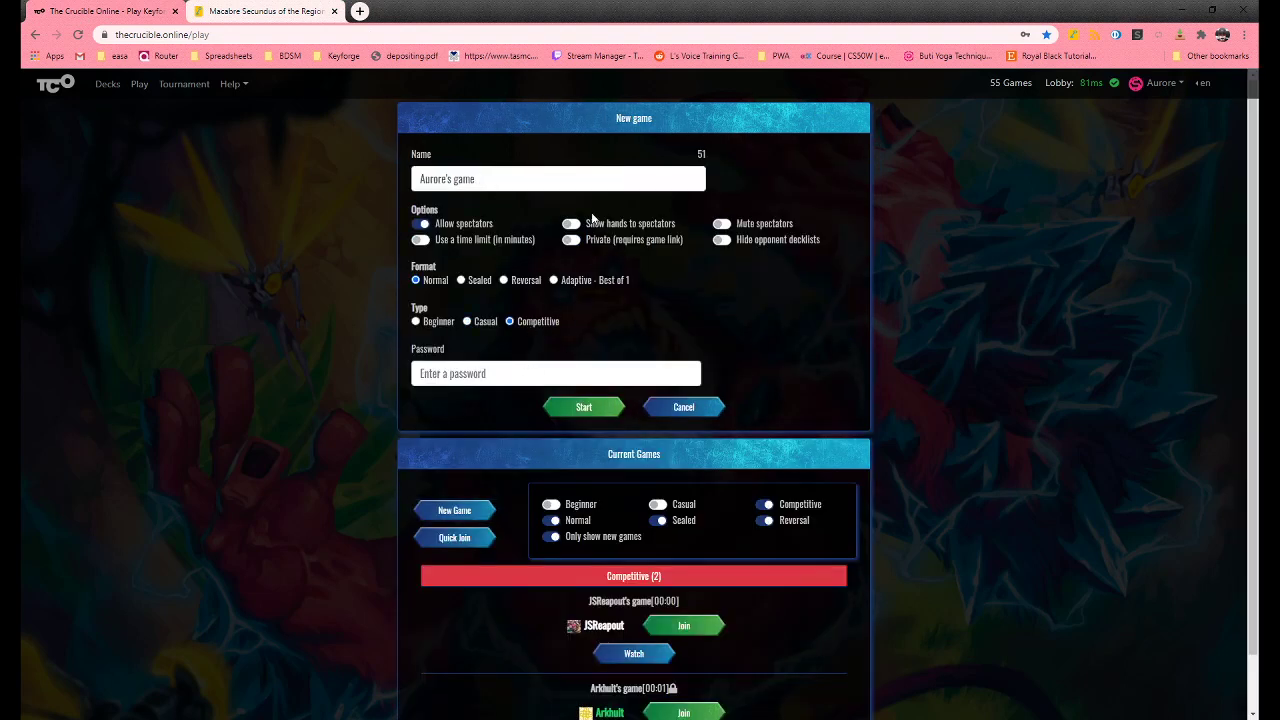
{"action": "left_click", "coordinate": [590, 225]}
{"action": "left_click", "coordinate": [588, 407]}
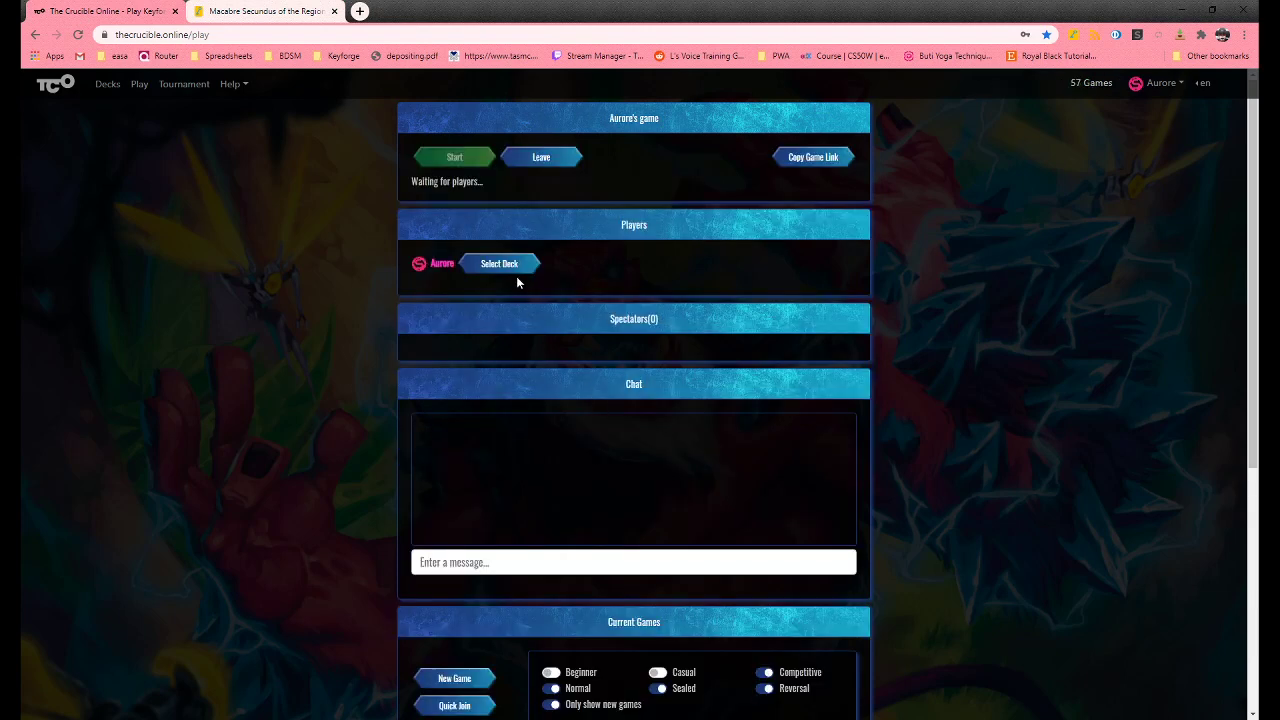
{"action": "left_click", "coordinate": [512, 268]}
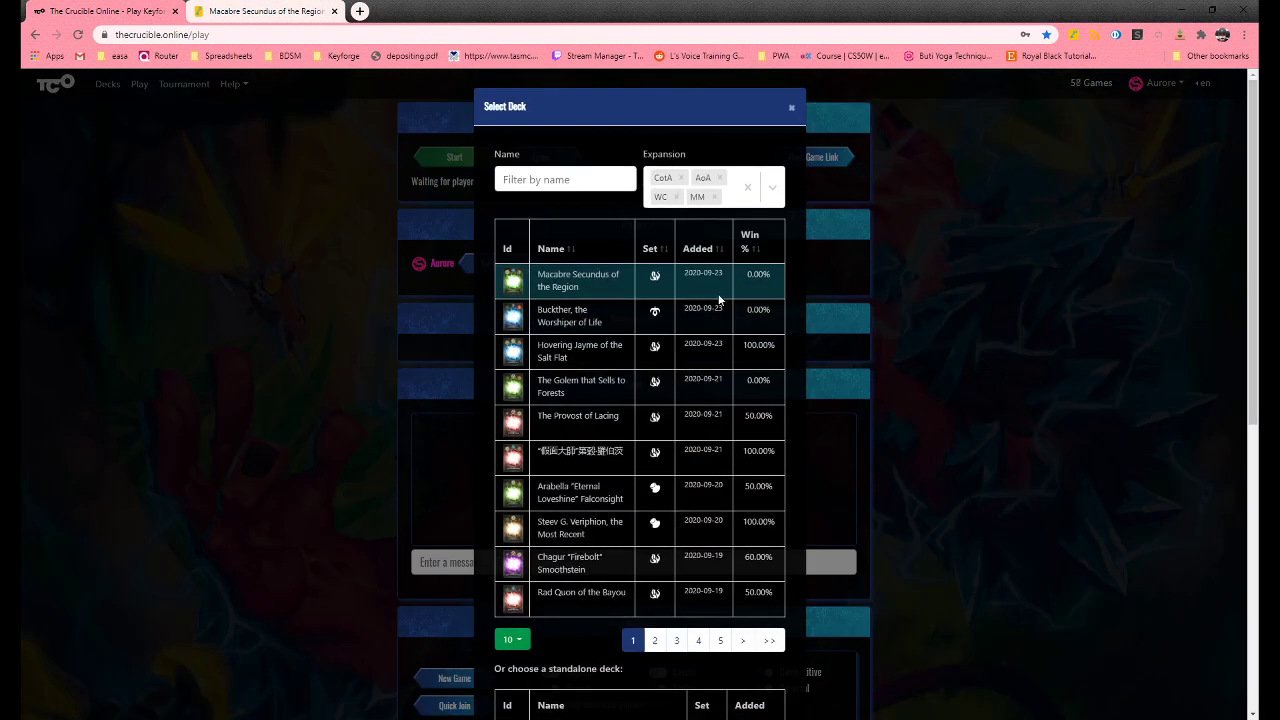
{"action": "left_click", "coordinate": [637, 280]}
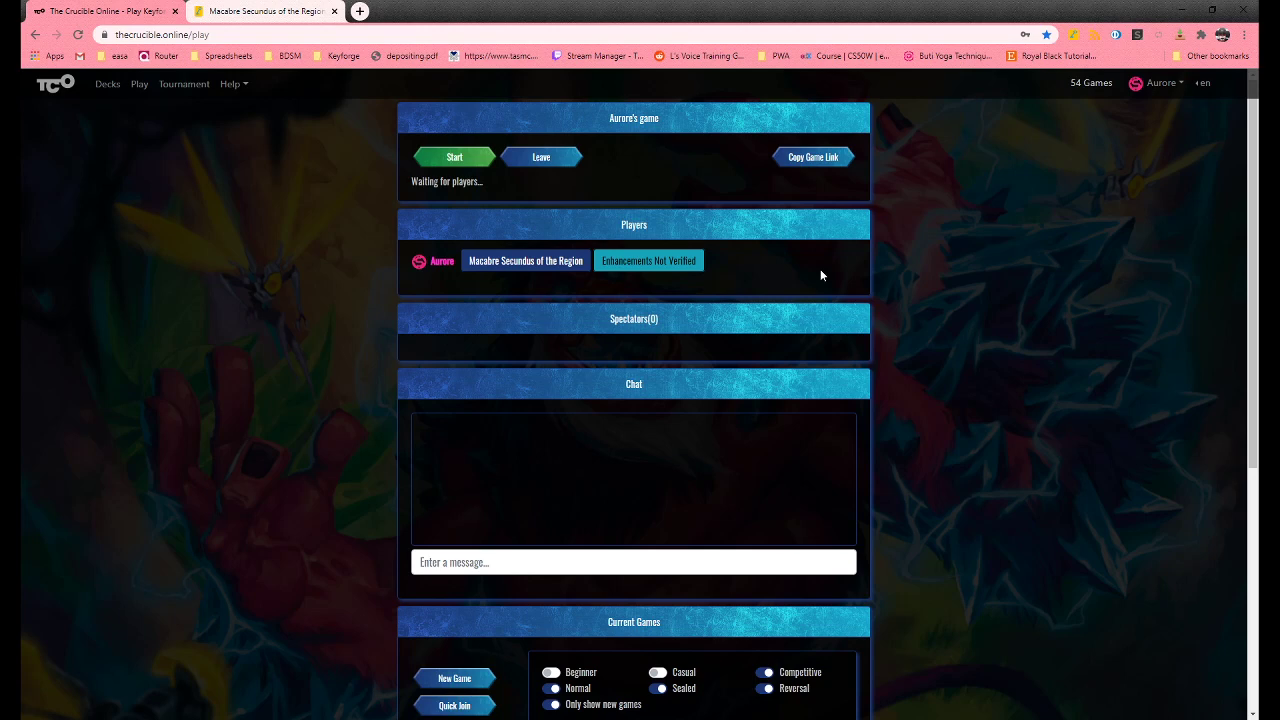
Check the deck's statistics page, then start the game against the joined opponent
{"action": "left_click", "coordinate": [265, 11]}
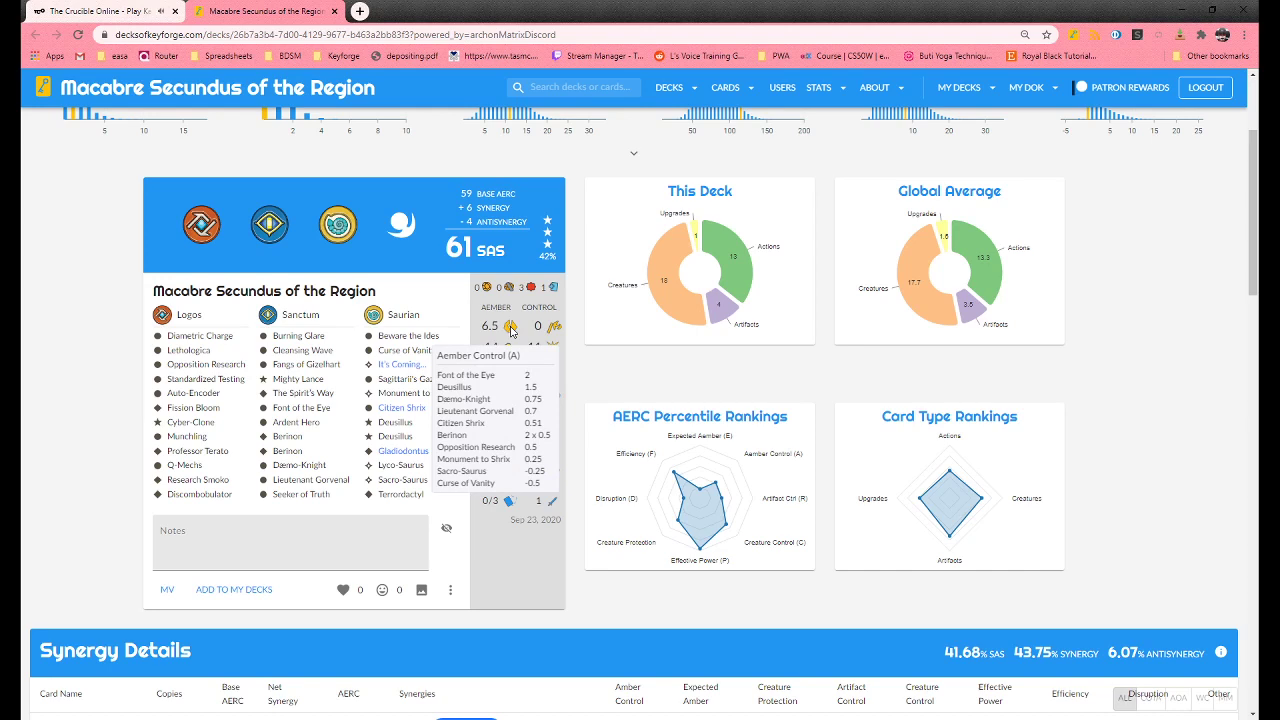
{"action": "left_click", "coordinate": [100, 11]}
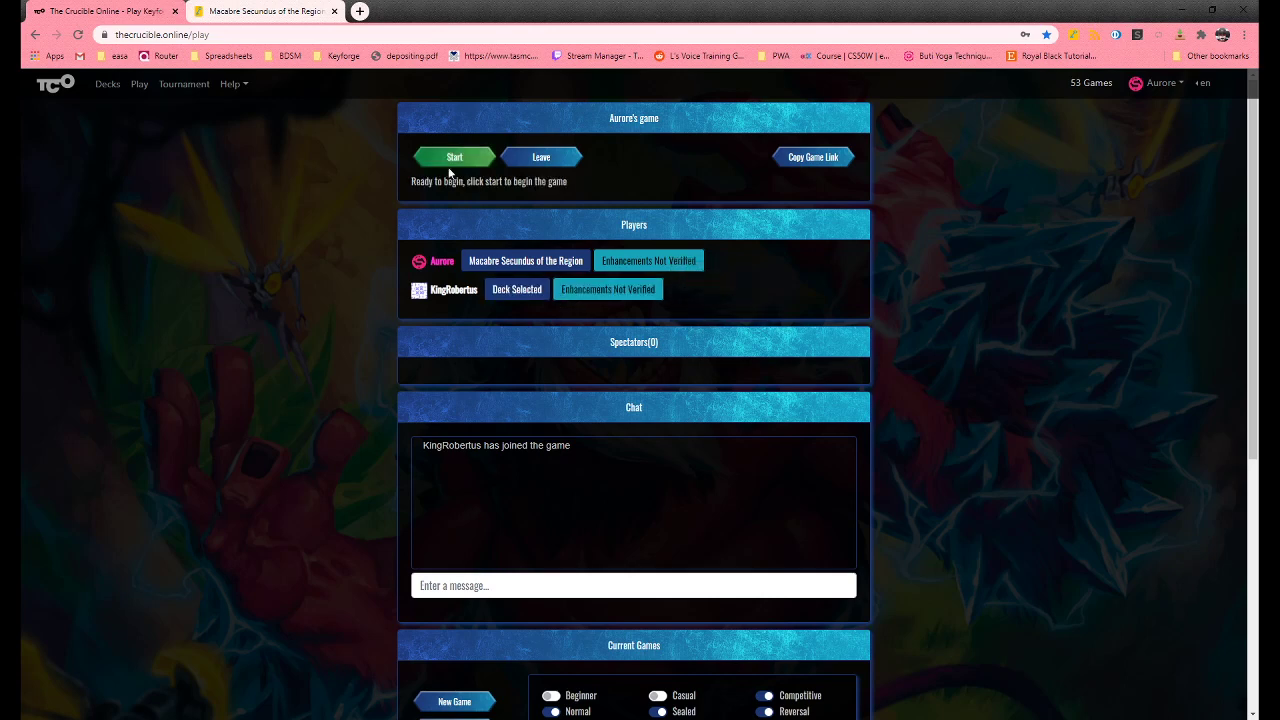
{"action": "left_click", "coordinate": [455, 160]}
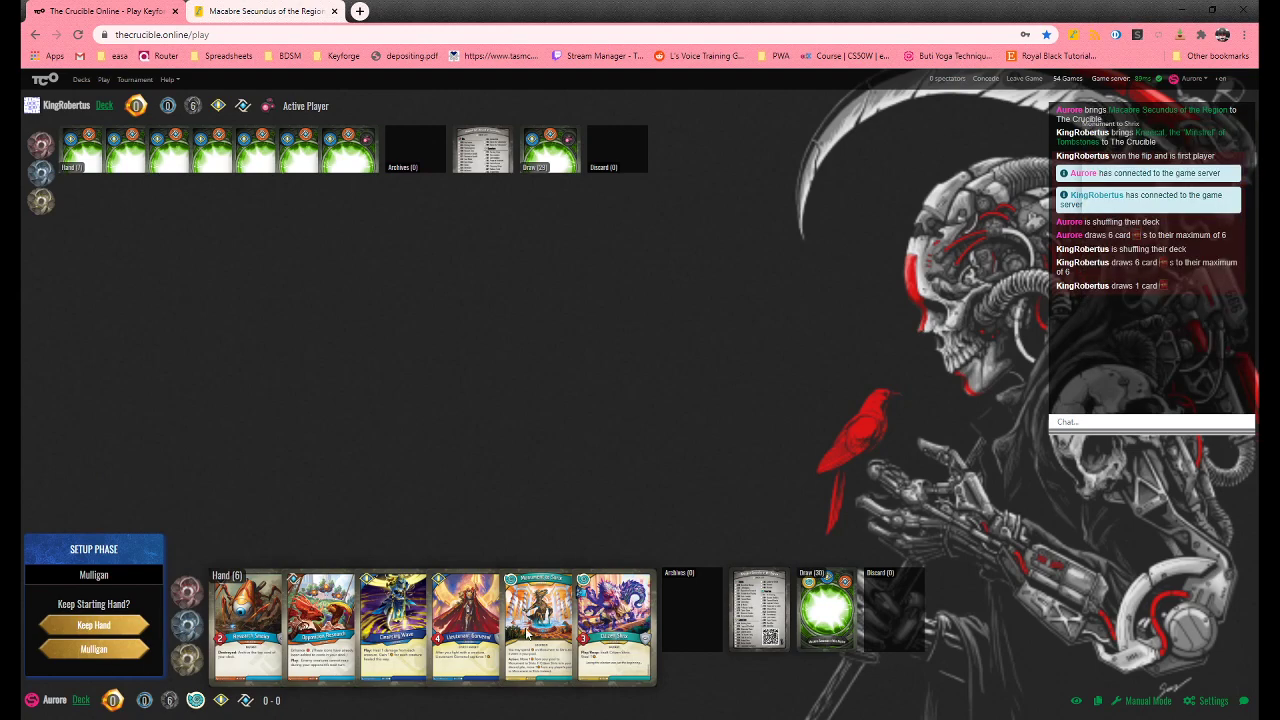
Mulligan the opening hand, choose Saurian and play Curse of Vanity
{"action": "left_click", "coordinate": [116, 654]}
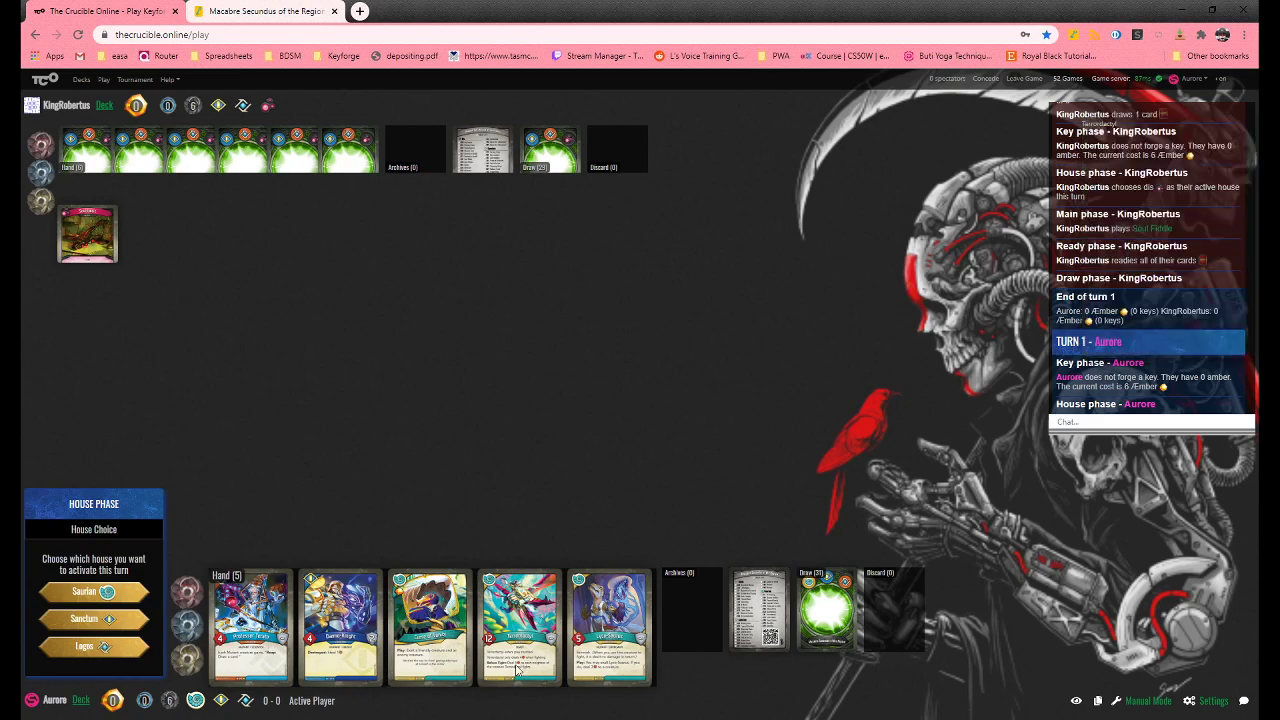
{"action": "left_click", "coordinate": [74, 591]}
{"action": "left_click", "coordinate": [358, 600]}
{"action": "left_click", "coordinate": [104, 598]}
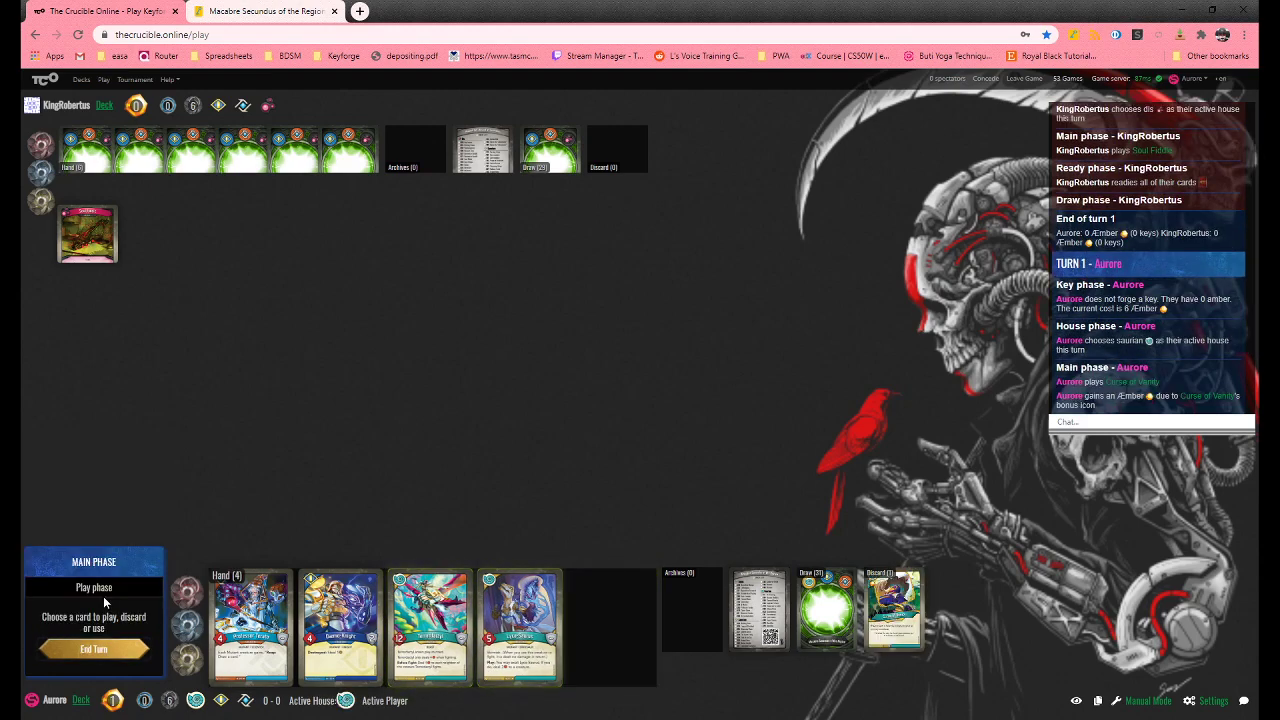
Play Tetrodactyl and Lyco-Saurus beside it, then end the turn
{"action": "left_click", "coordinate": [450, 627]}
{"action": "left_click", "coordinate": [96, 600]}
{"action": "left_click", "coordinate": [447, 638]}
{"action": "left_click", "coordinate": [94, 603]}
{"action": "left_click", "coordinate": [94, 652]}
{"action": "left_click", "coordinate": [128, 655]}
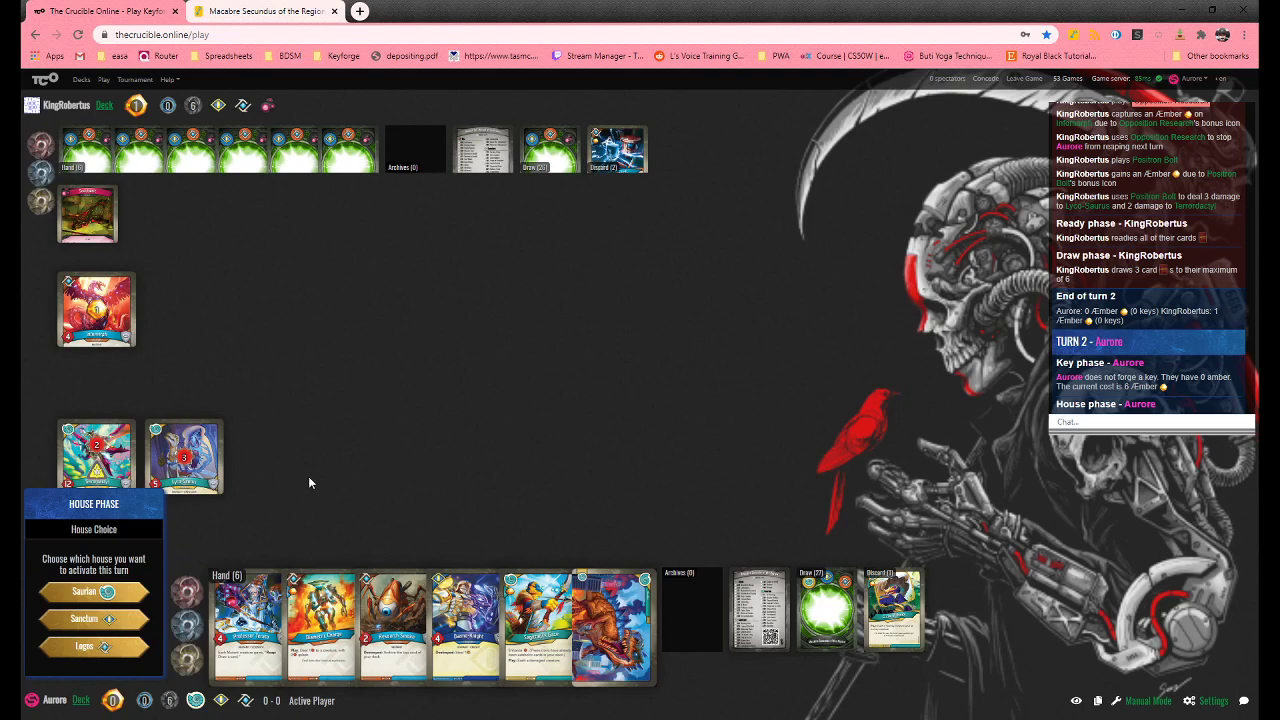
{"action": "mouse_move", "coordinate": [248, 627]}
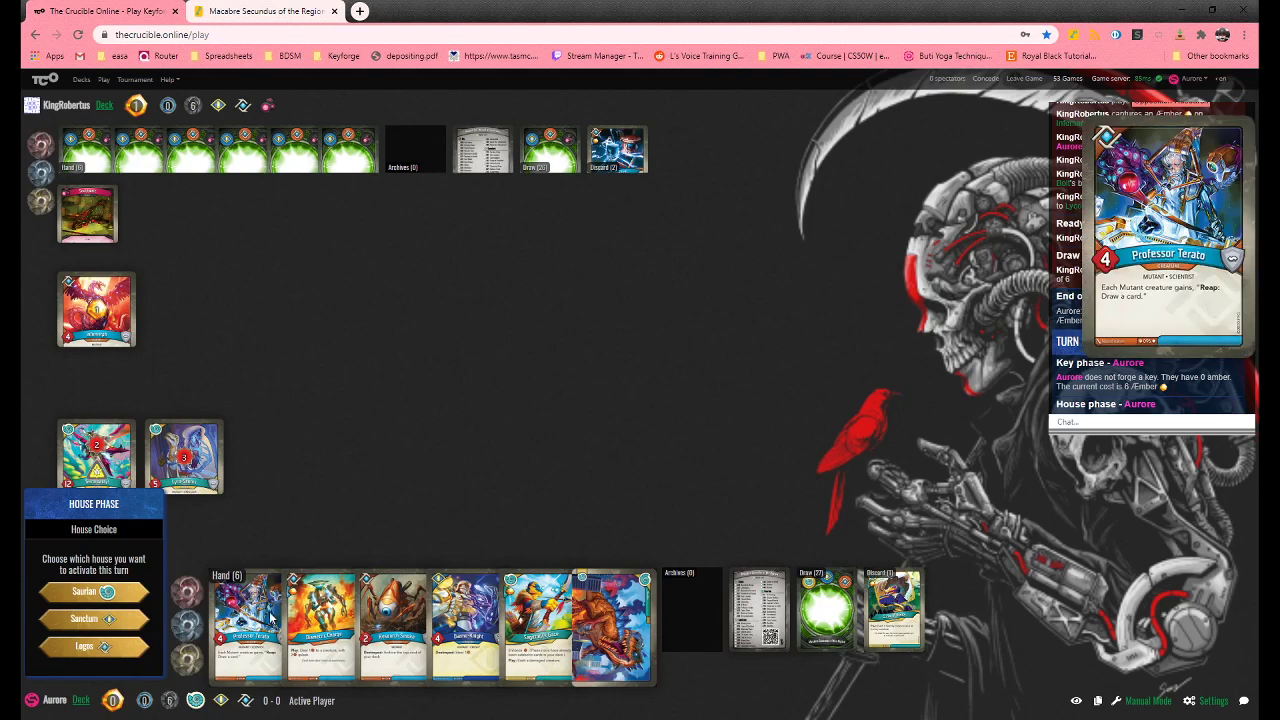
Choose Logos and play Professor Terato and Research Smoko onto the battleline
{"action": "left_click", "coordinate": [94, 646]}
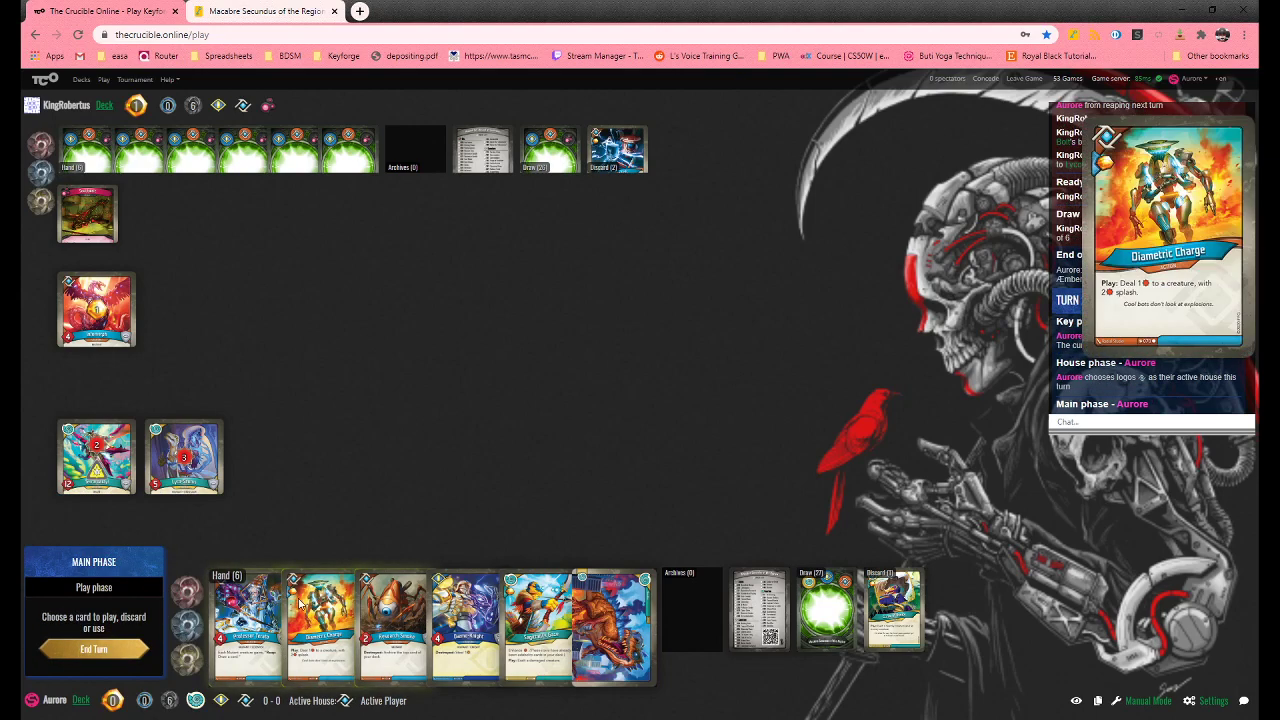
{"action": "left_click", "coordinate": [255, 640]}
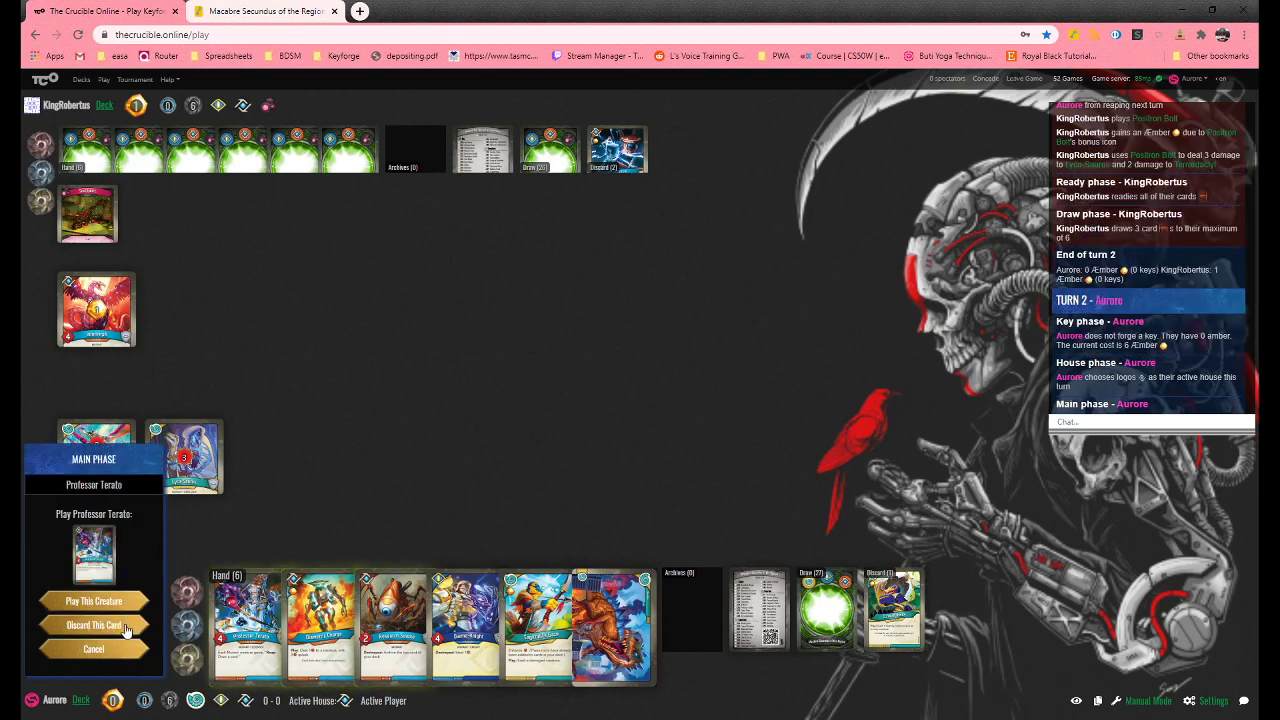
{"action": "left_click", "coordinate": [94, 601]}
{"action": "left_click", "coordinate": [340, 630]}
{"action": "left_click", "coordinate": [108, 608]}
{"action": "left_click", "coordinate": [94, 648]}
Hit Infomorph with Diametric Charge and end the turn
{"action": "left_click", "coordinate": [250, 625]}
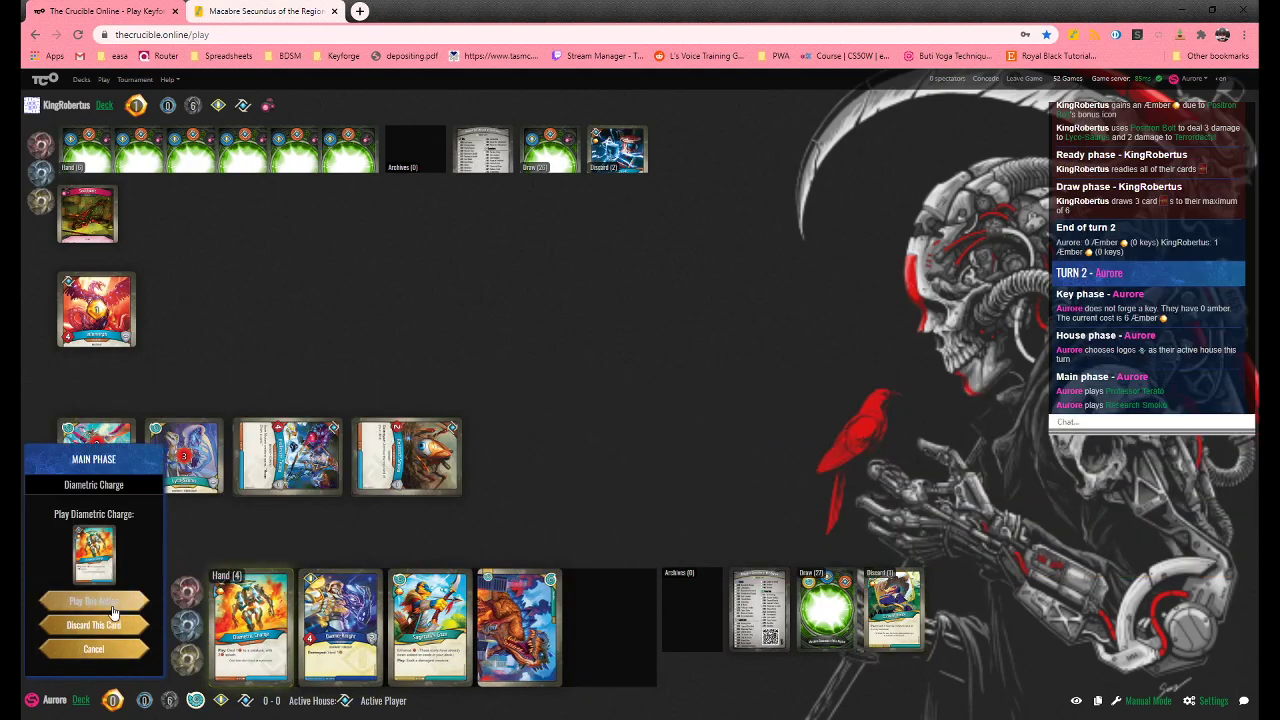
{"action": "left_click", "coordinate": [113, 603]}
{"action": "left_click", "coordinate": [99, 307]}
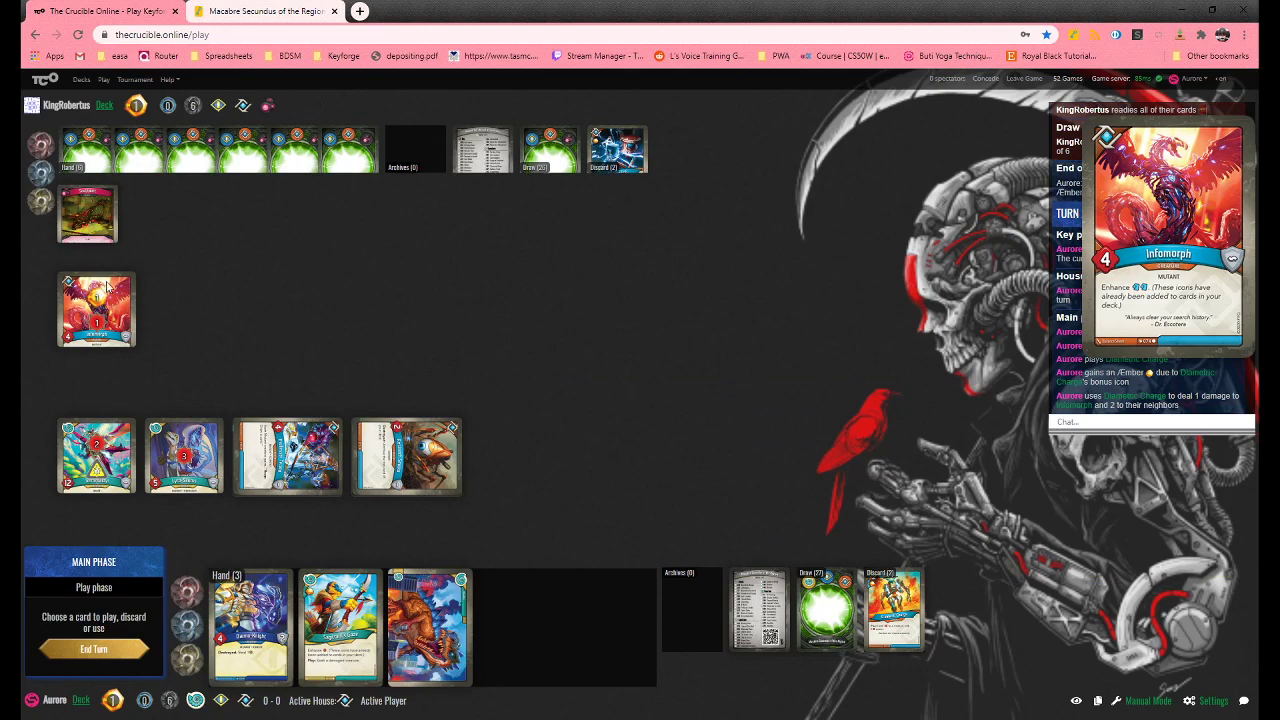
{"action": "left_click", "coordinate": [112, 648]}
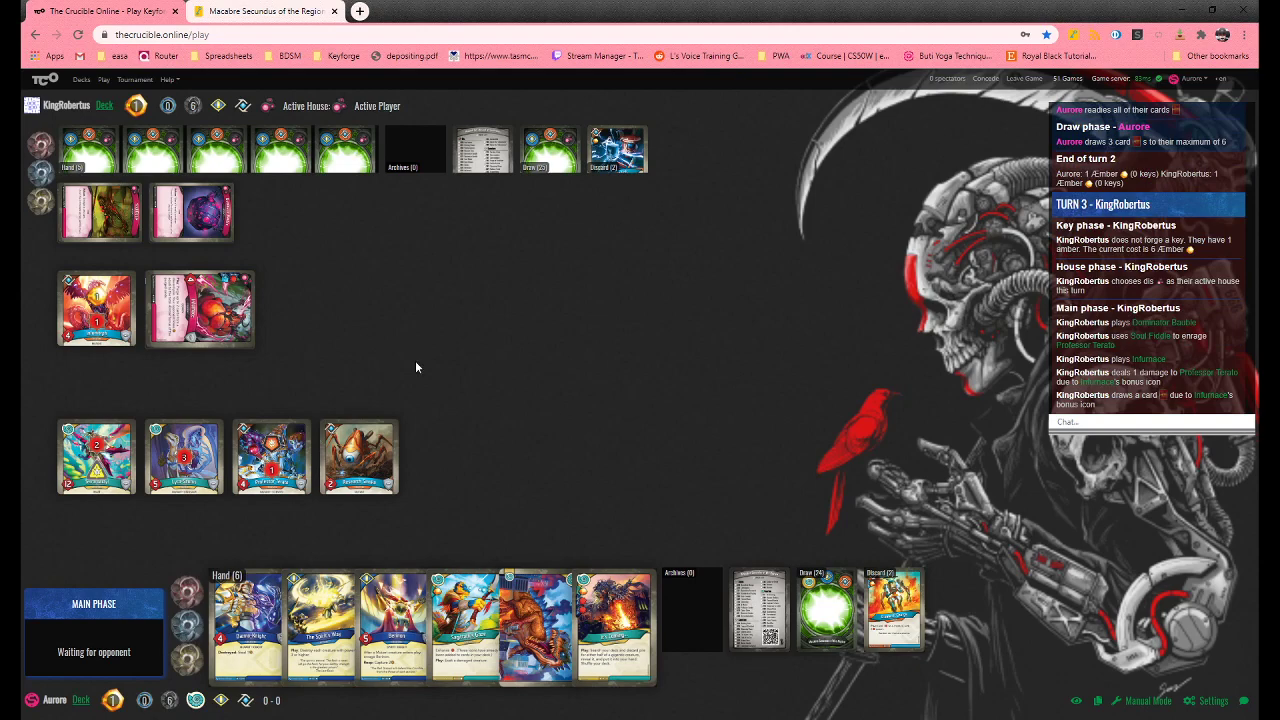
{"action": "left_click", "coordinate": [920, 618]}
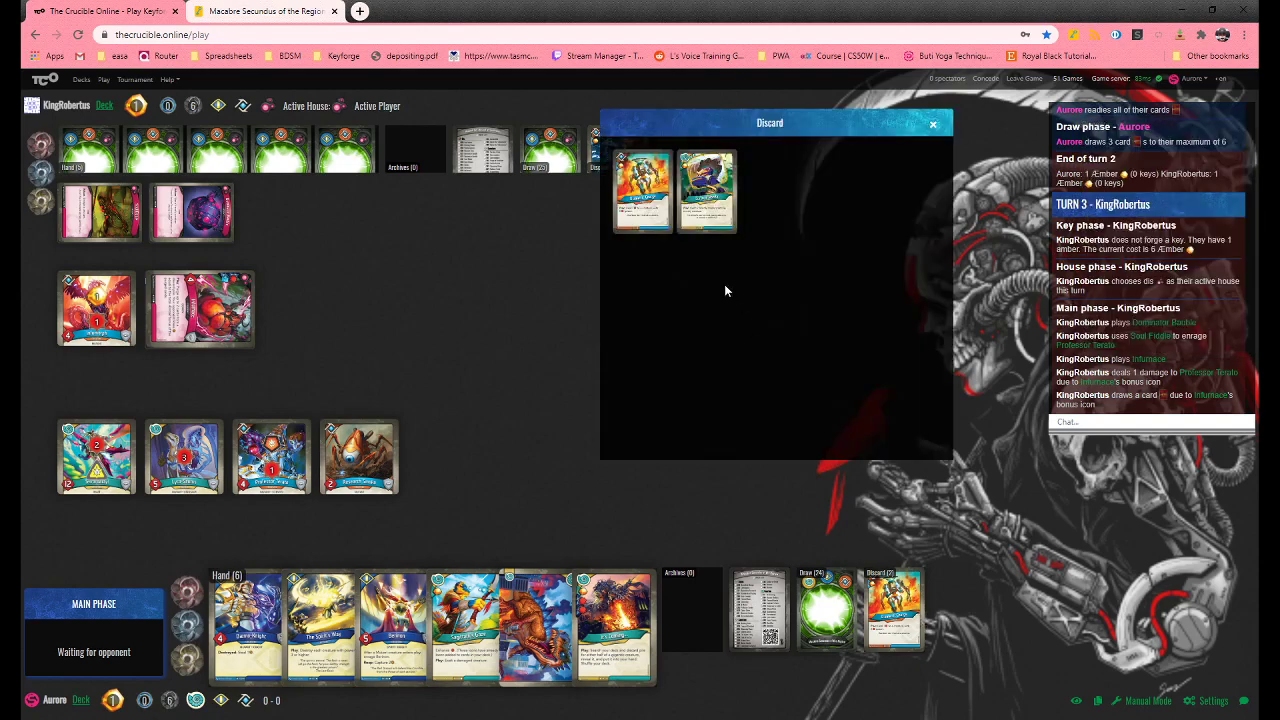
{"action": "left_click", "coordinate": [908, 620]}
{"action": "left_click", "coordinate": [974, 620]}
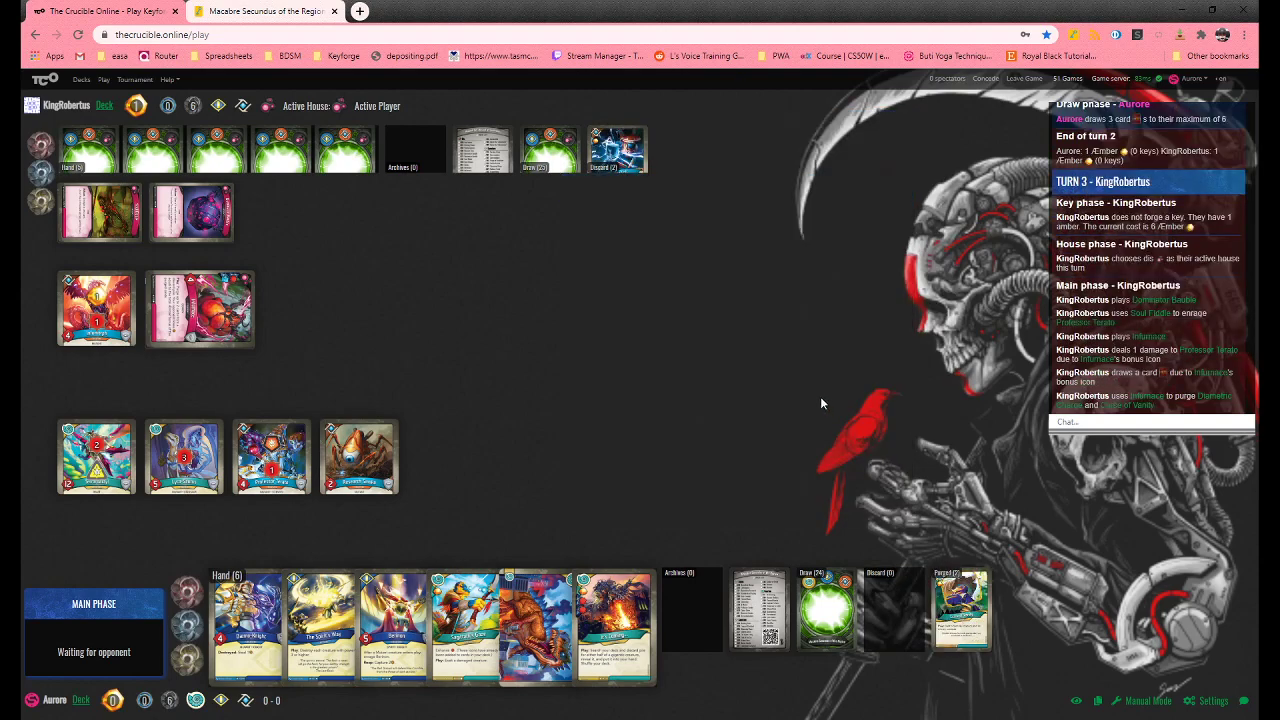
{"action": "left_click", "coordinate": [617, 150]}
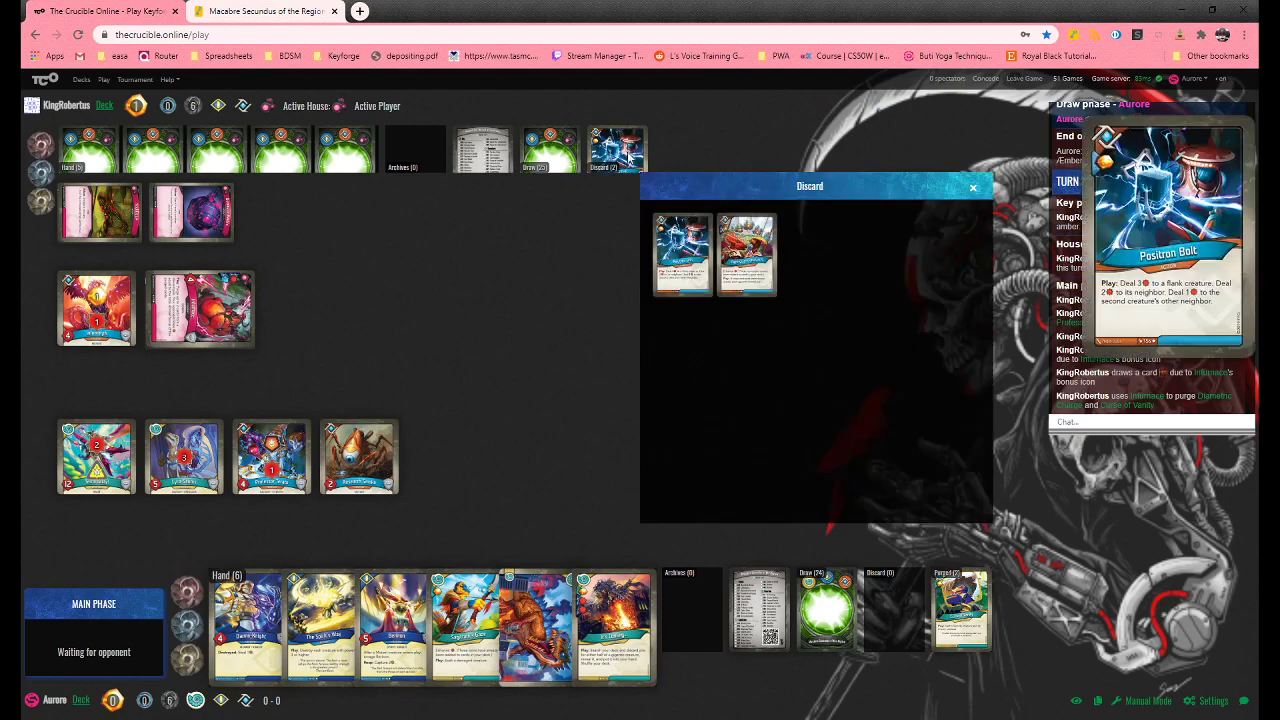
{"action": "left_click", "coordinate": [556, 327]}
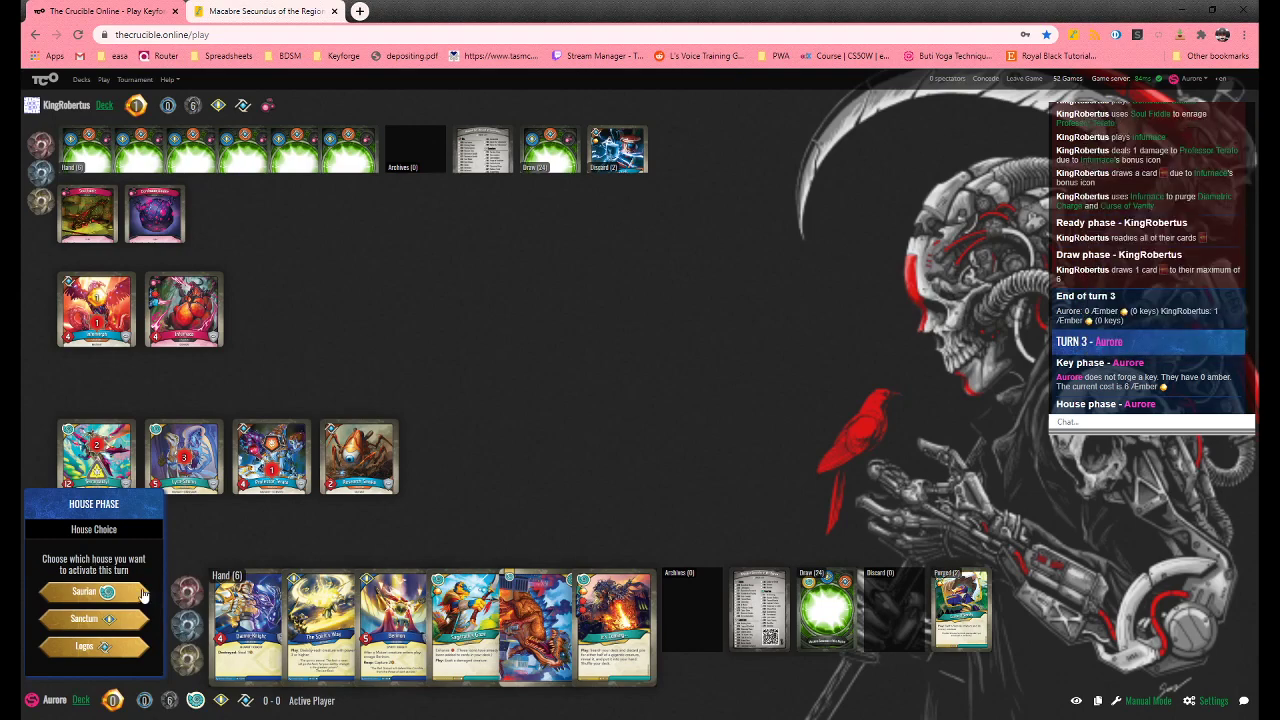
Choose Sanctum, discard The Spirit's Way, and play Dæmo-Knight on the left flank
{"action": "left_click", "coordinate": [110, 624]}
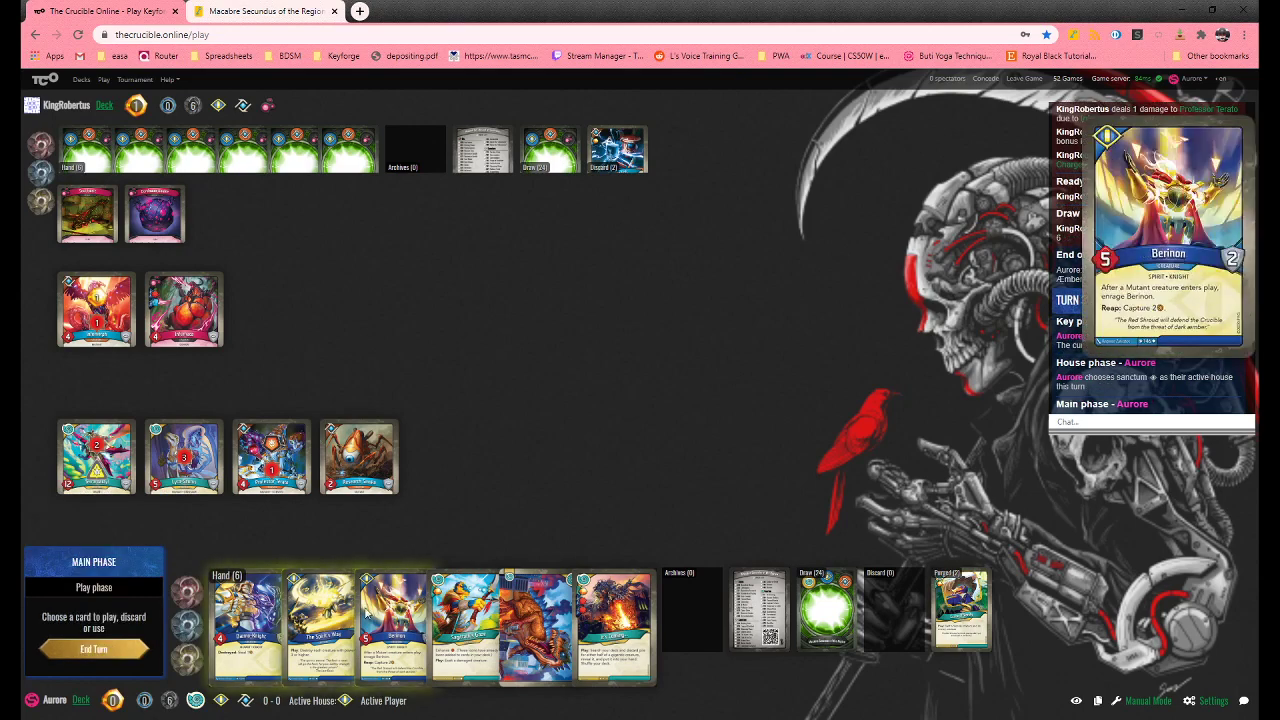
{"action": "left_click", "coordinate": [321, 625]}
{"action": "left_click", "coordinate": [94, 630]}
{"action": "left_click", "coordinate": [277, 630]}
{"action": "left_click", "coordinate": [94, 603]}
{"action": "left_click", "coordinate": [104, 632]}
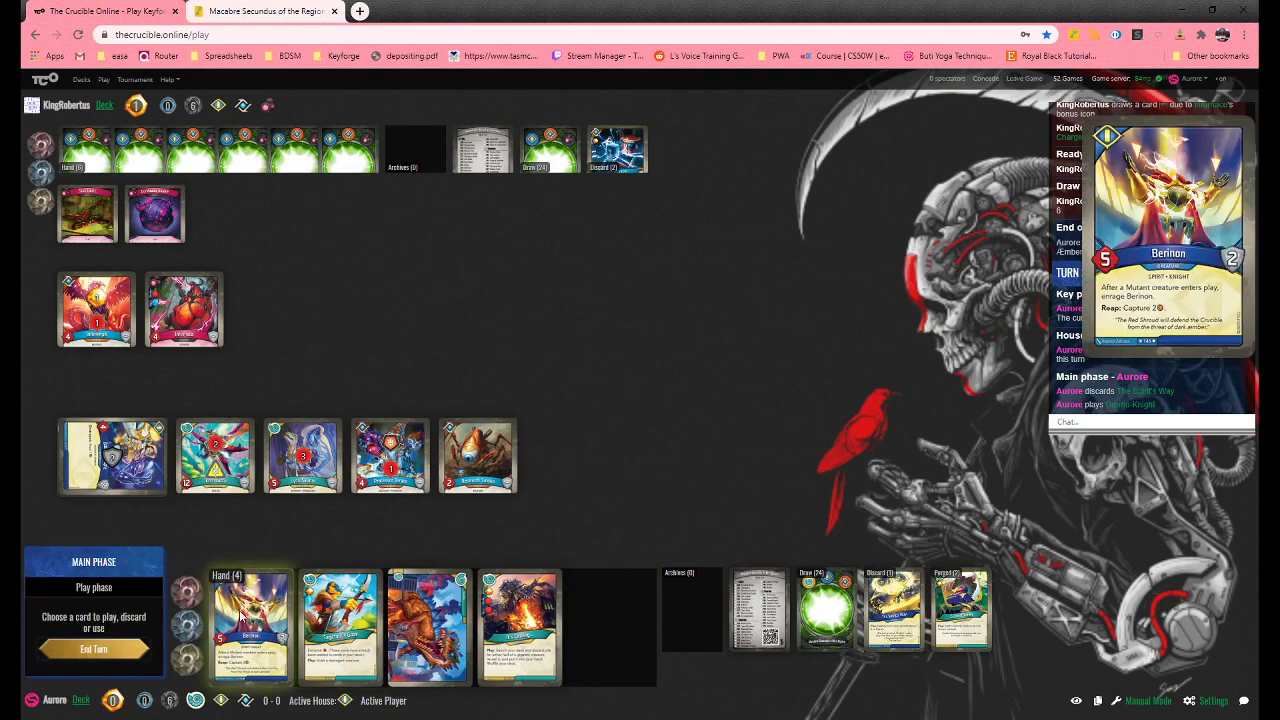
Play Berinon on the left flank and end the turn
{"action": "left_click", "coordinate": [250, 625]}
{"action": "left_click", "coordinate": [94, 603]}
{"action": "left_click", "coordinate": [94, 625]}
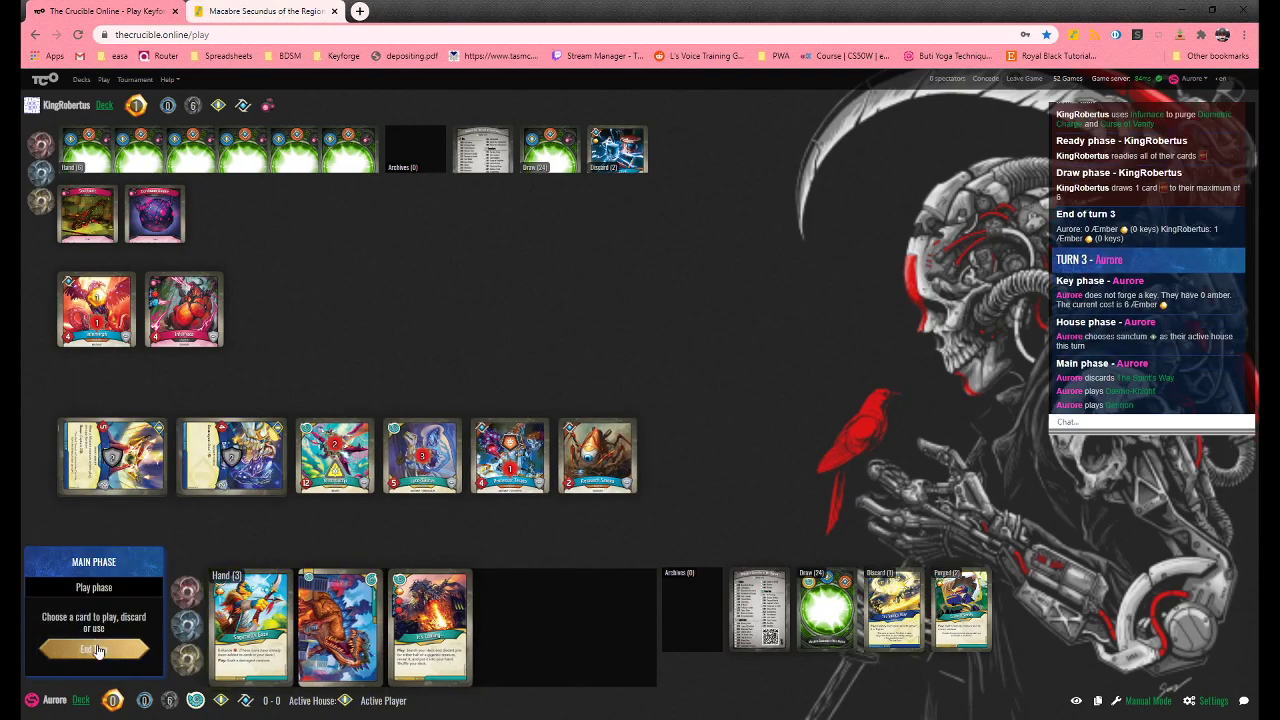
{"action": "left_click", "coordinate": [97, 647]}
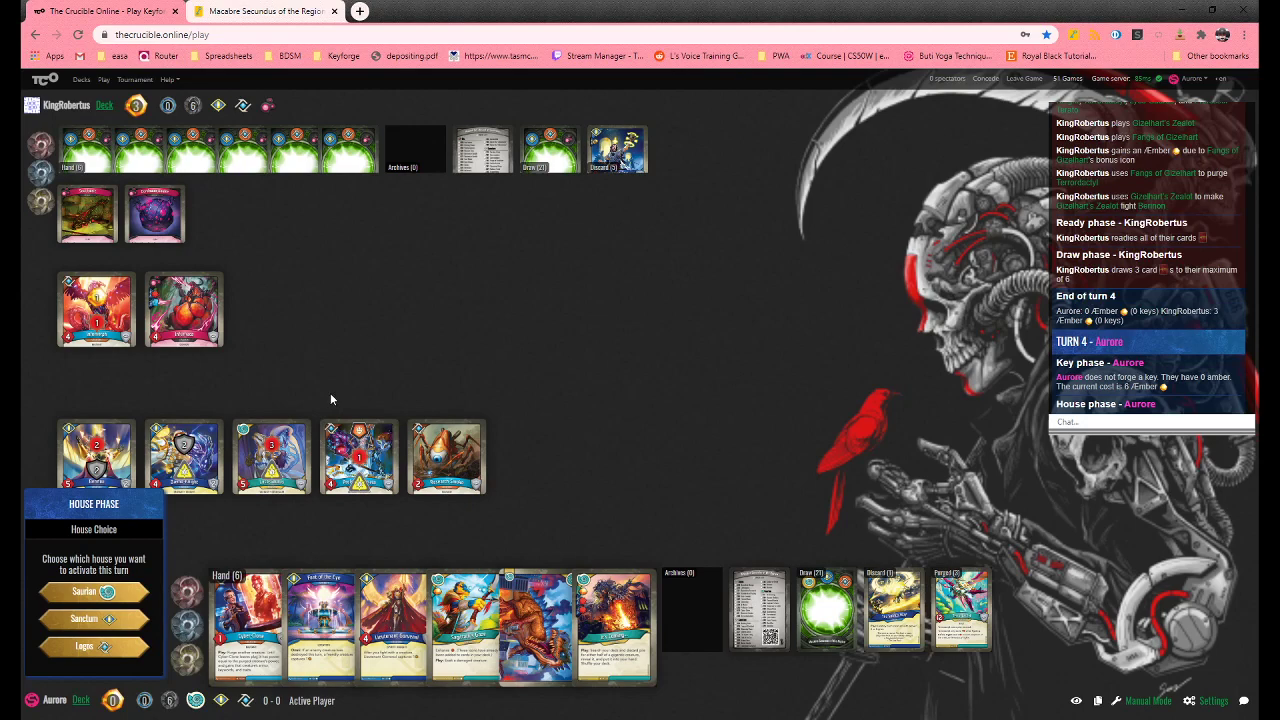
Choose Logos and play Cyber-Clone on the left flank, copying Infurnace after Berinon's reaction
{"action": "left_click", "coordinate": [116, 647]}
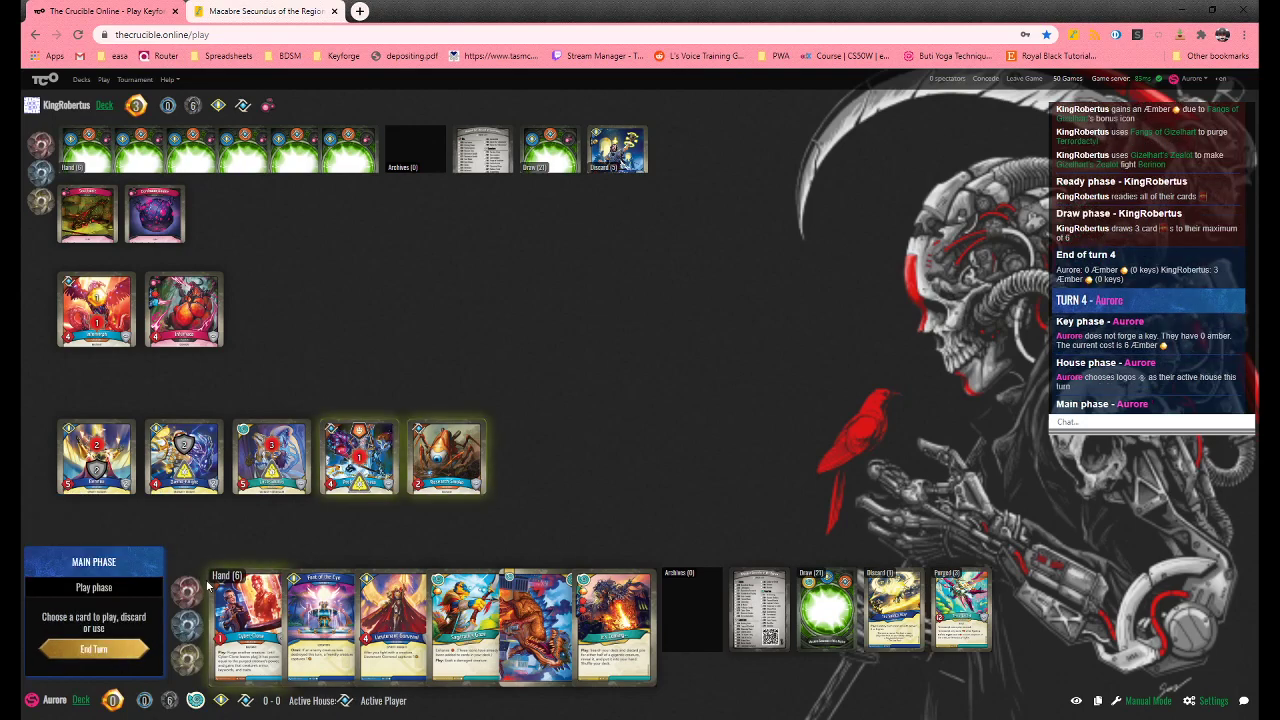
{"action": "left_click", "coordinate": [246, 625]}
{"action": "left_click", "coordinate": [114, 626]}
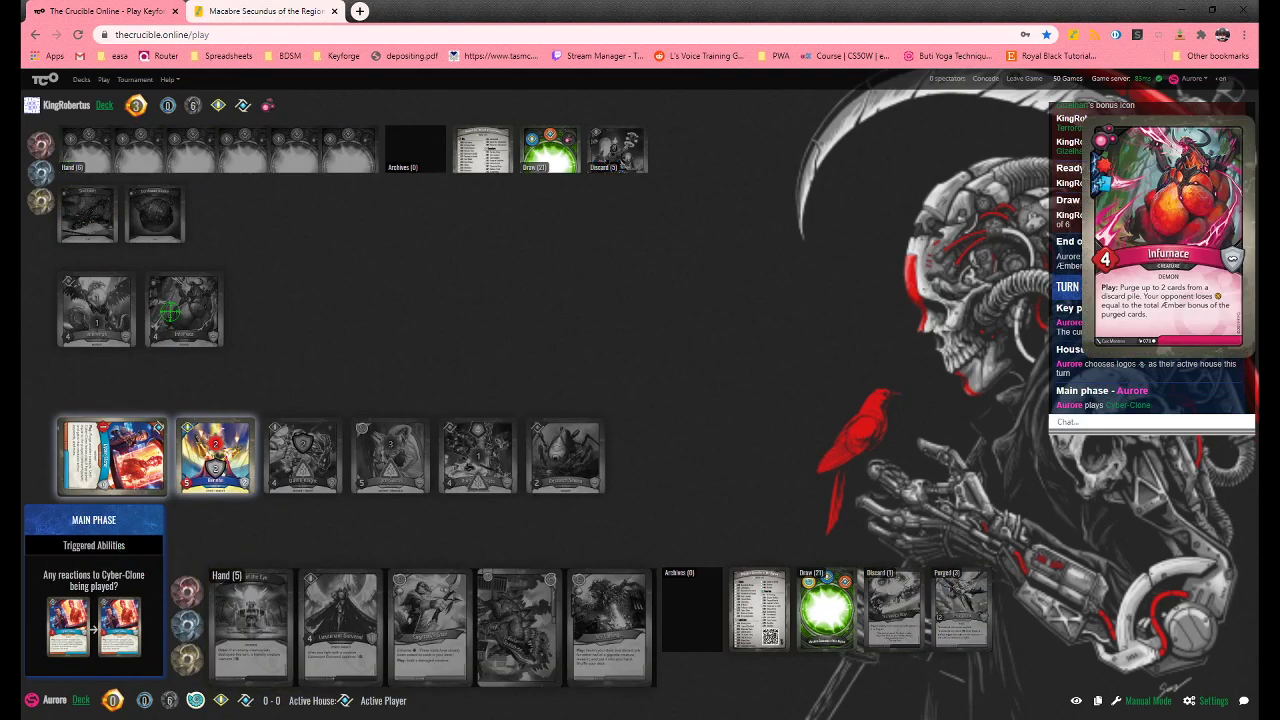
{"action": "left_click", "coordinate": [216, 470]}
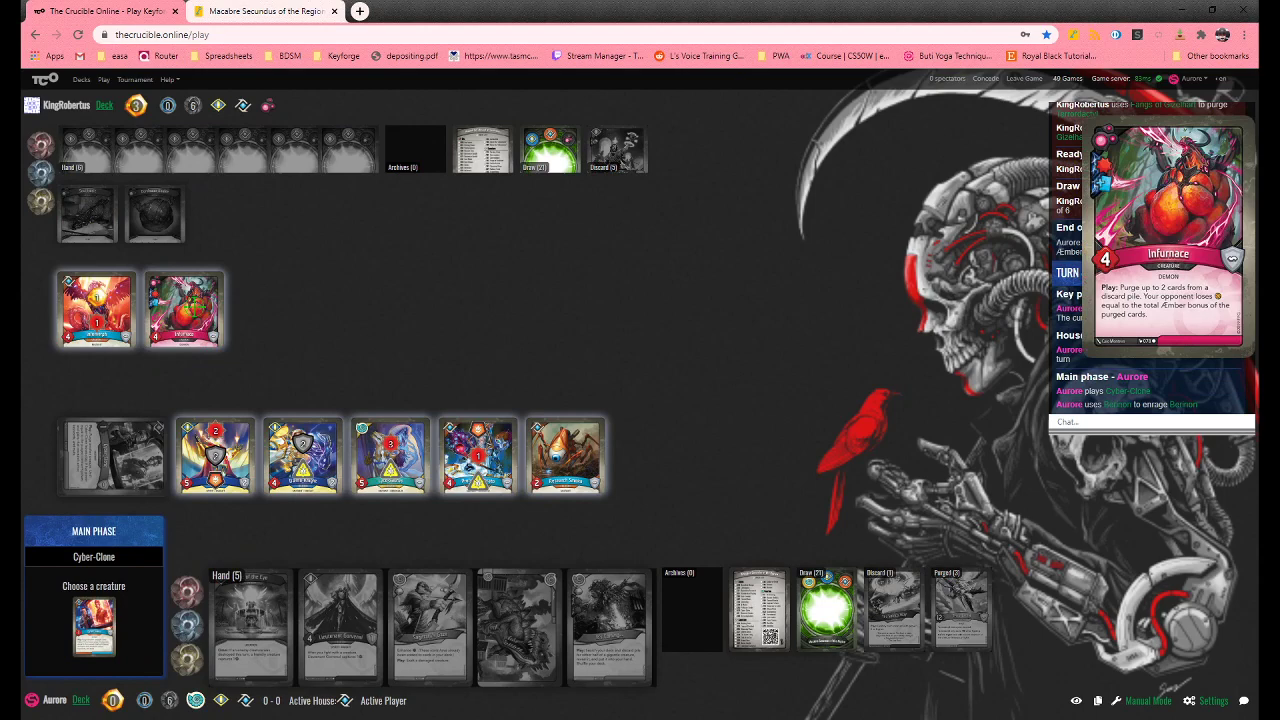
{"action": "left_click", "coordinate": [183, 310]}
{"action": "left_click", "coordinate": [478, 455]}
Clear Professor Terato's stun, reap with Research Smoko, and end the turn
{"action": "left_click", "coordinate": [94, 620]}
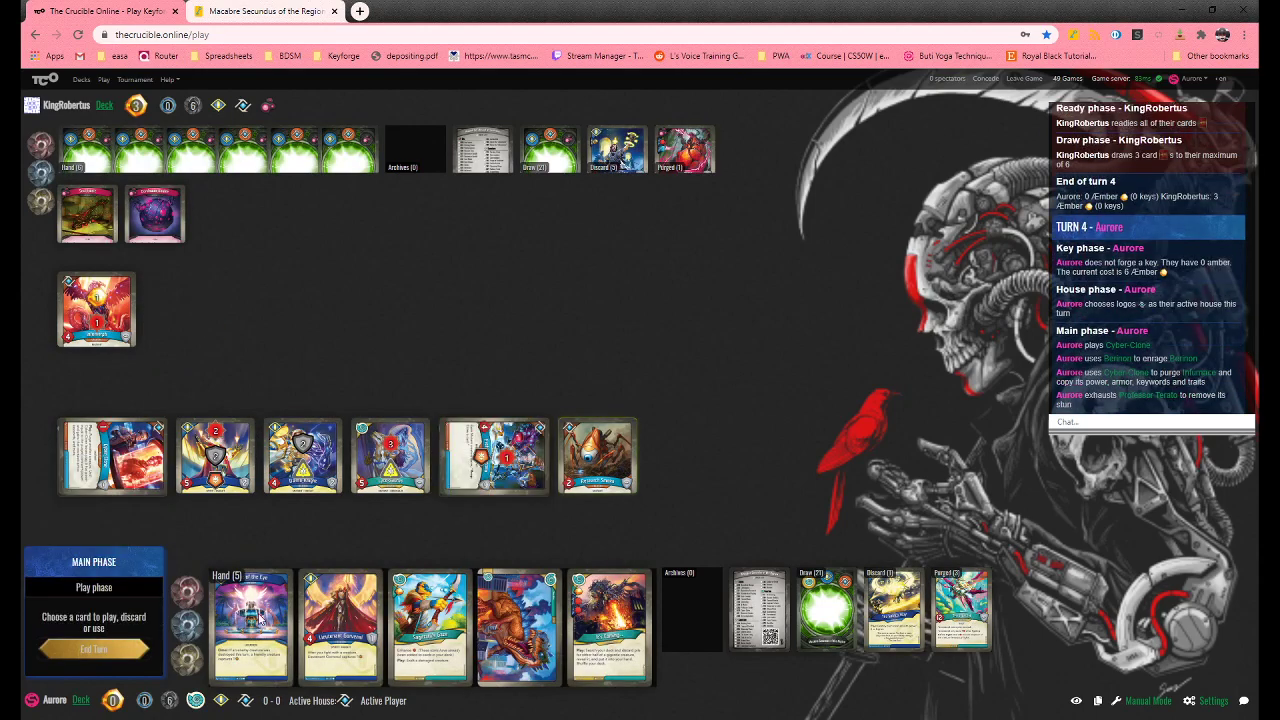
{"action": "left_click", "coordinate": [598, 455]}
{"action": "left_click", "coordinate": [94, 632]}
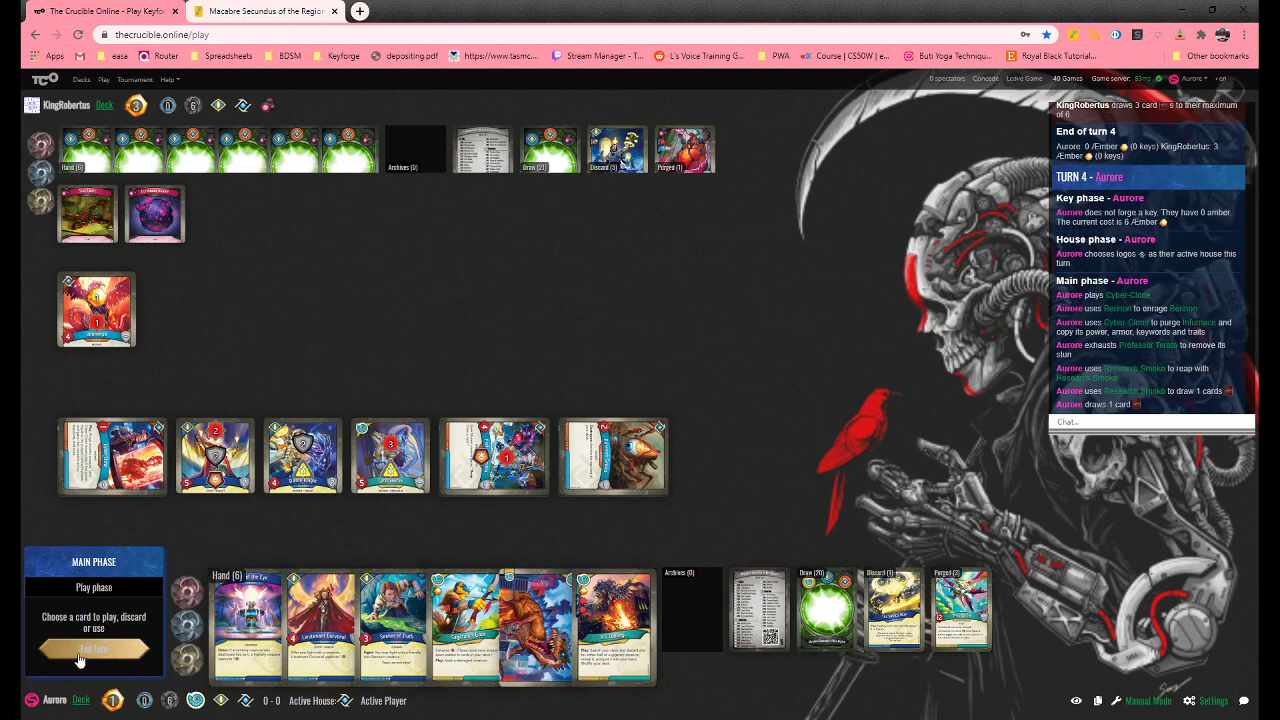
{"action": "left_click", "coordinate": [78, 655]}
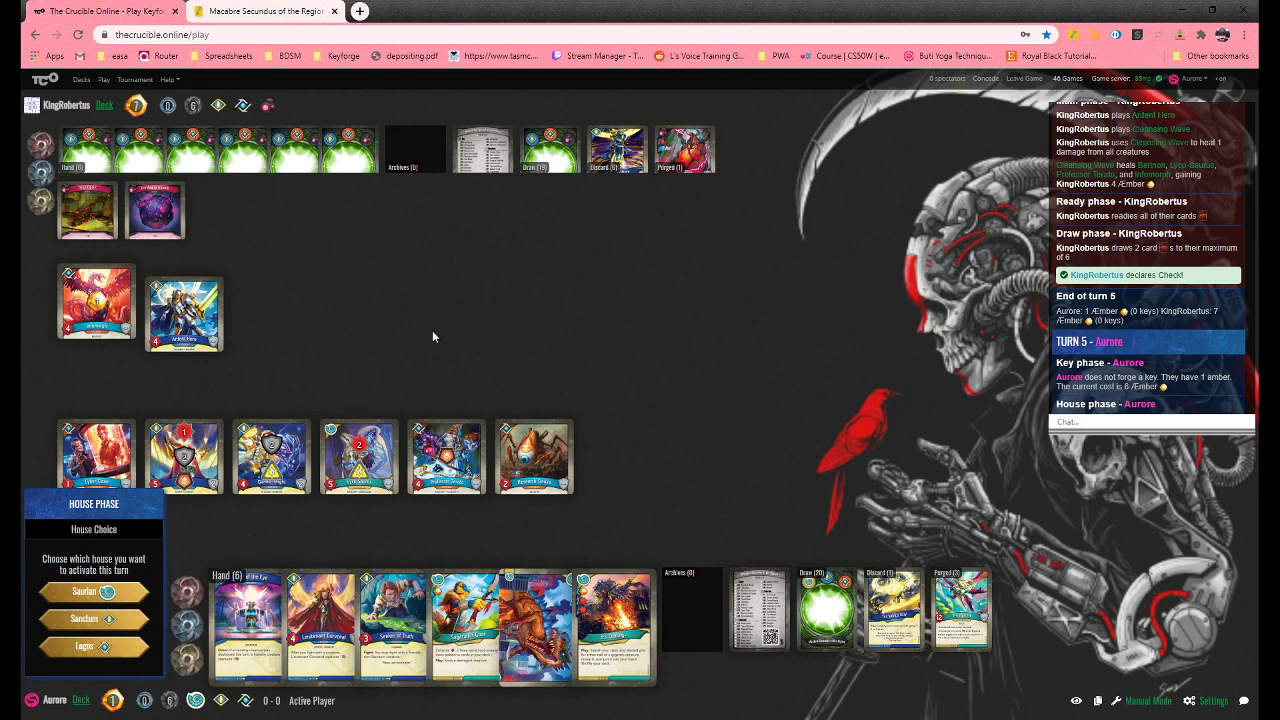
Choose Saurian, exhaust Lyco-Saurus to clear its stun, and select It's Coming in hand
{"action": "left_click", "coordinate": [98, 594]}
{"action": "mouse_move", "coordinate": [613, 628]}
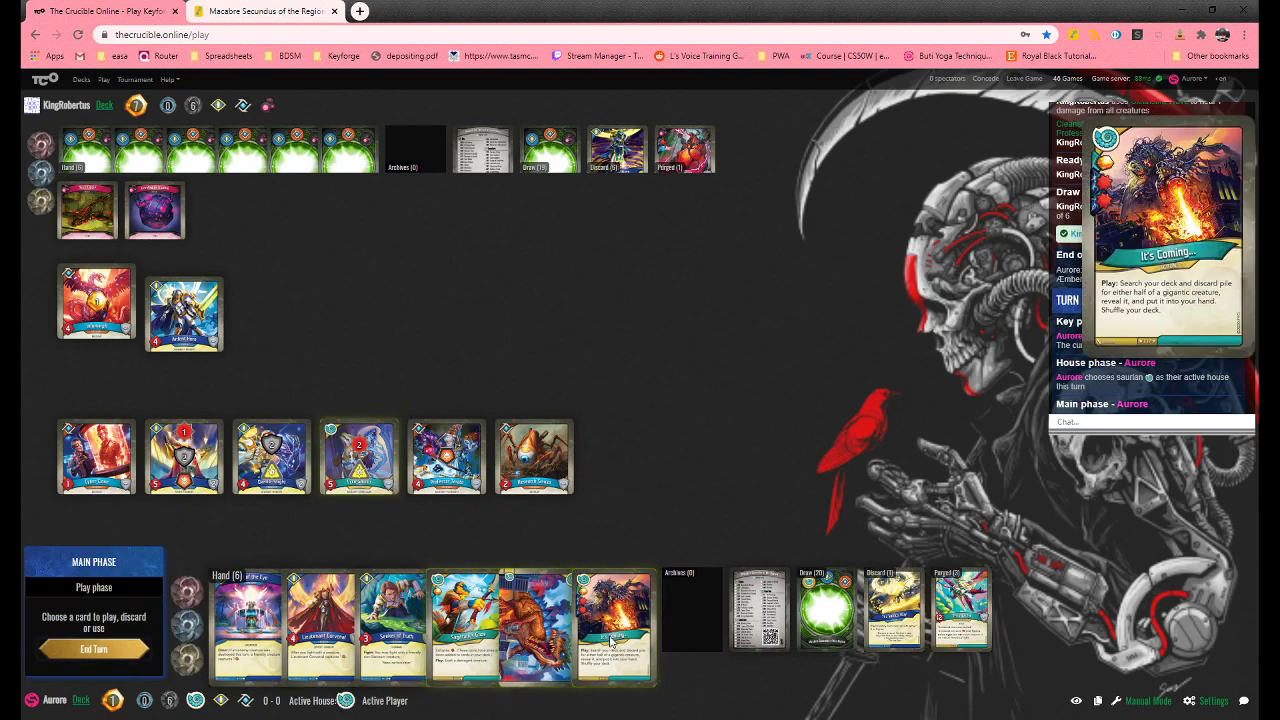
{"action": "left_click", "coordinate": [359, 457]}
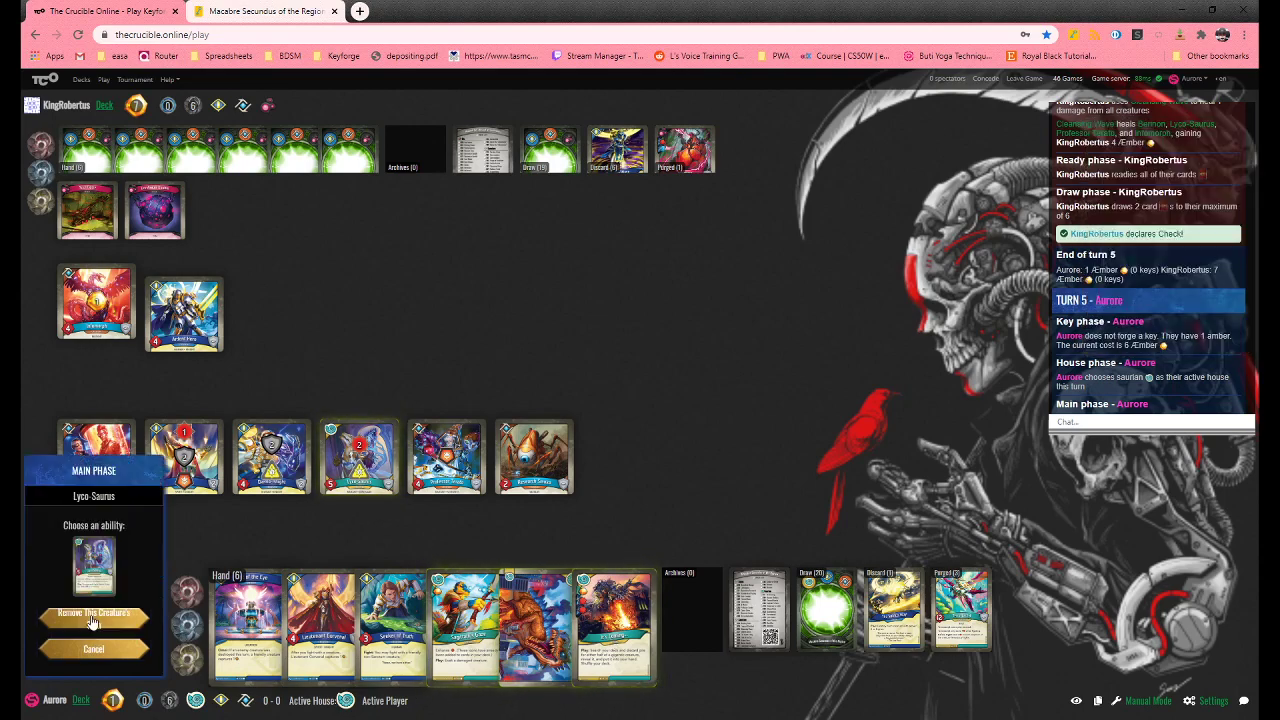
{"action": "left_click", "coordinate": [93, 612]}
{"action": "left_click", "coordinate": [612, 625]}
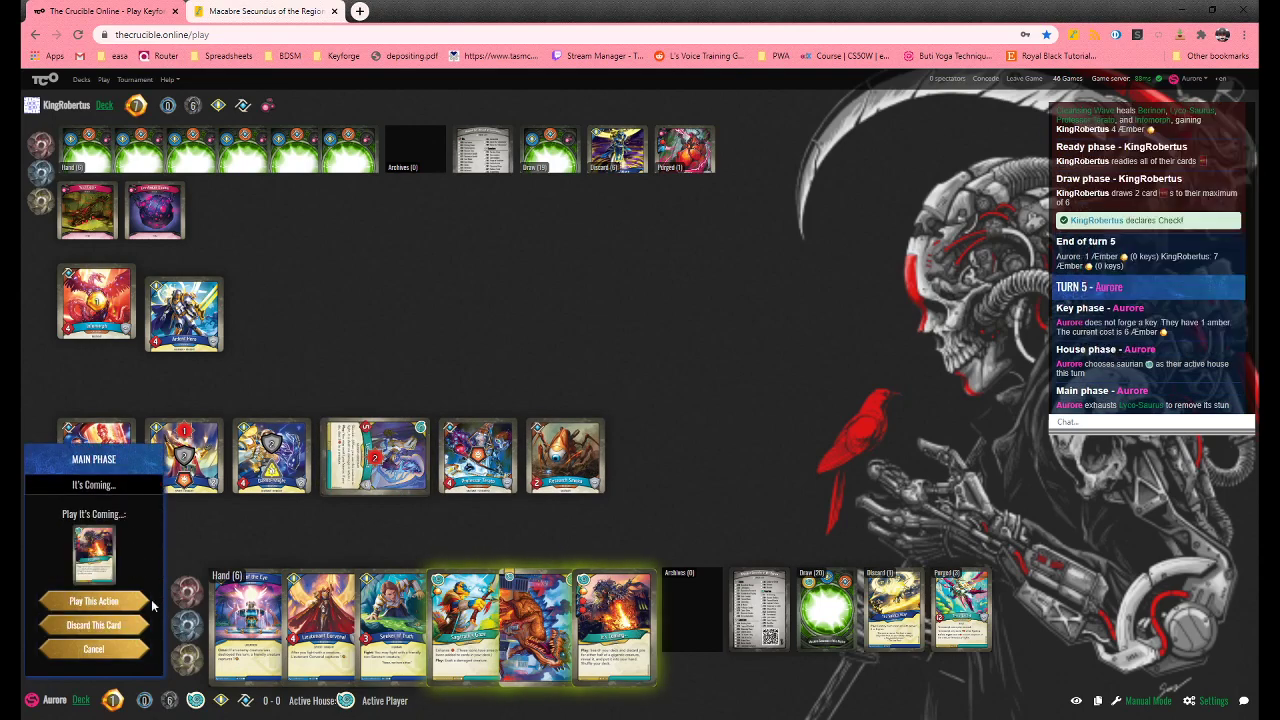
Play It's Coming, damaging Ardent Hero and fetching Deusillus from the draw pile
{"action": "left_click", "coordinate": [96, 602]}
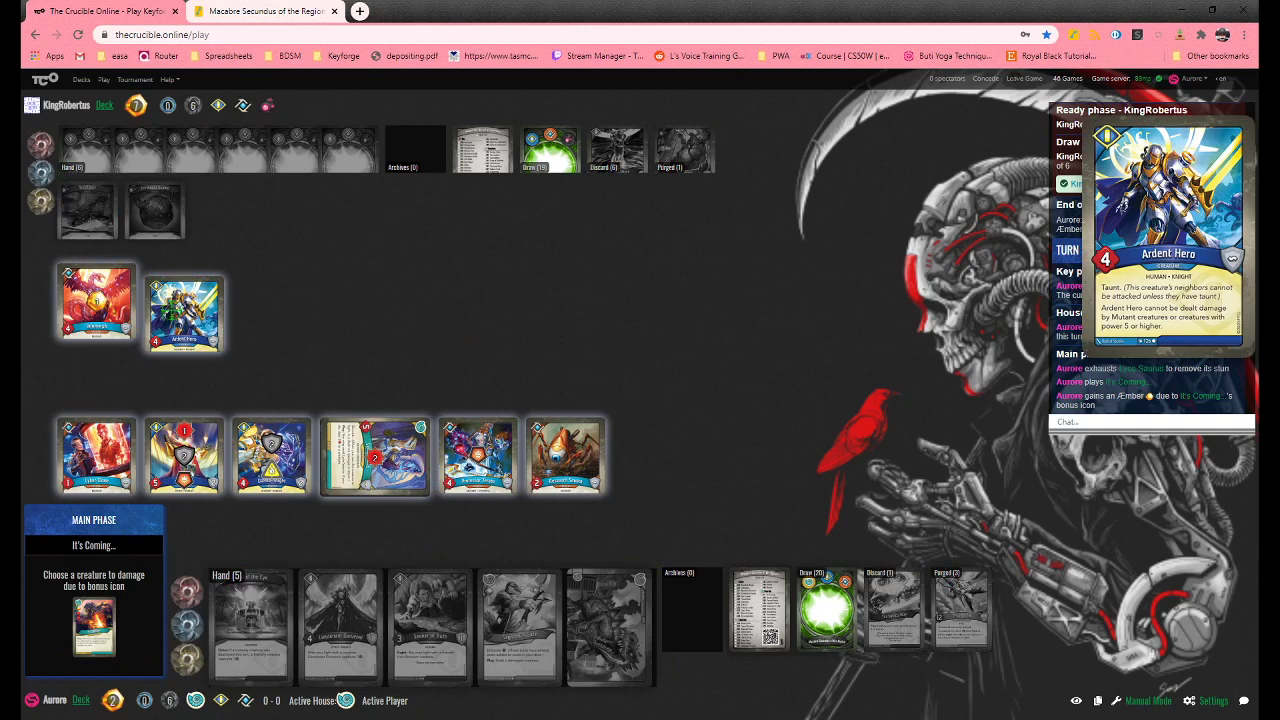
{"action": "mouse_move", "coordinate": [184, 312]}
{"action": "left_click", "coordinate": [178, 316]}
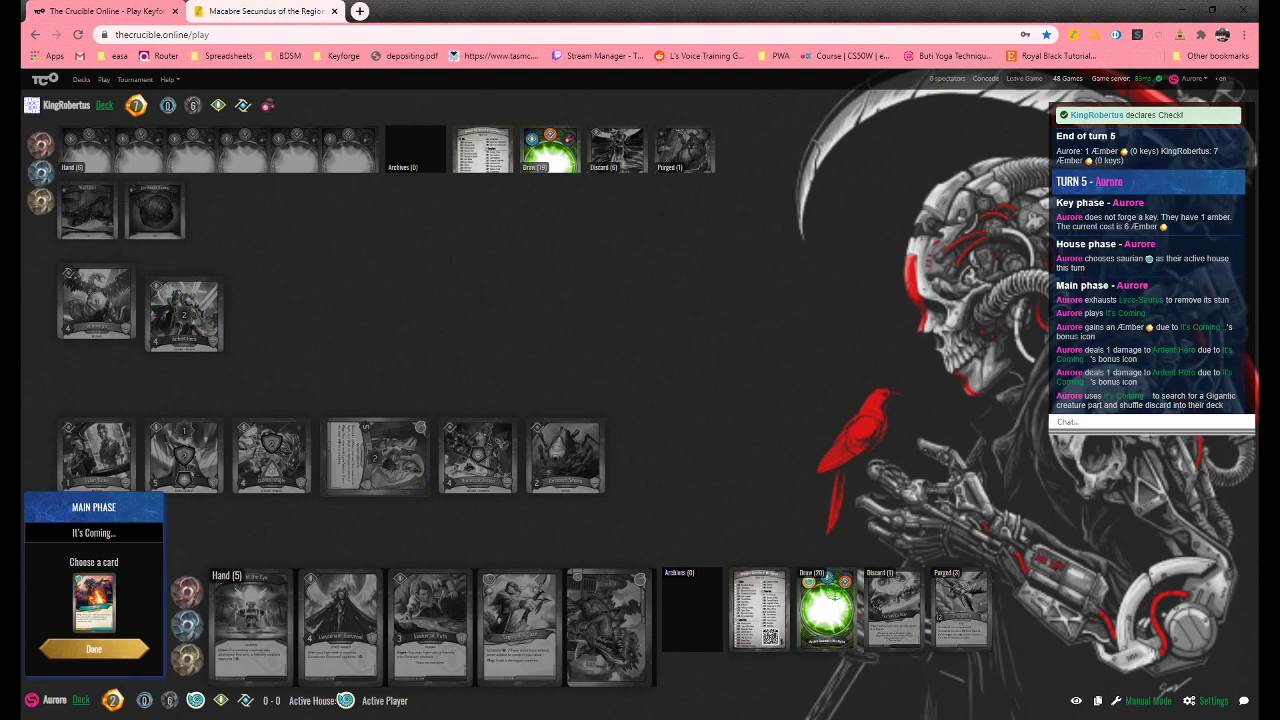
{"action": "left_click", "coordinate": [835, 605]}
{"action": "left_click", "coordinate": [659, 418]}
{"action": "left_click", "coordinate": [94, 649]}
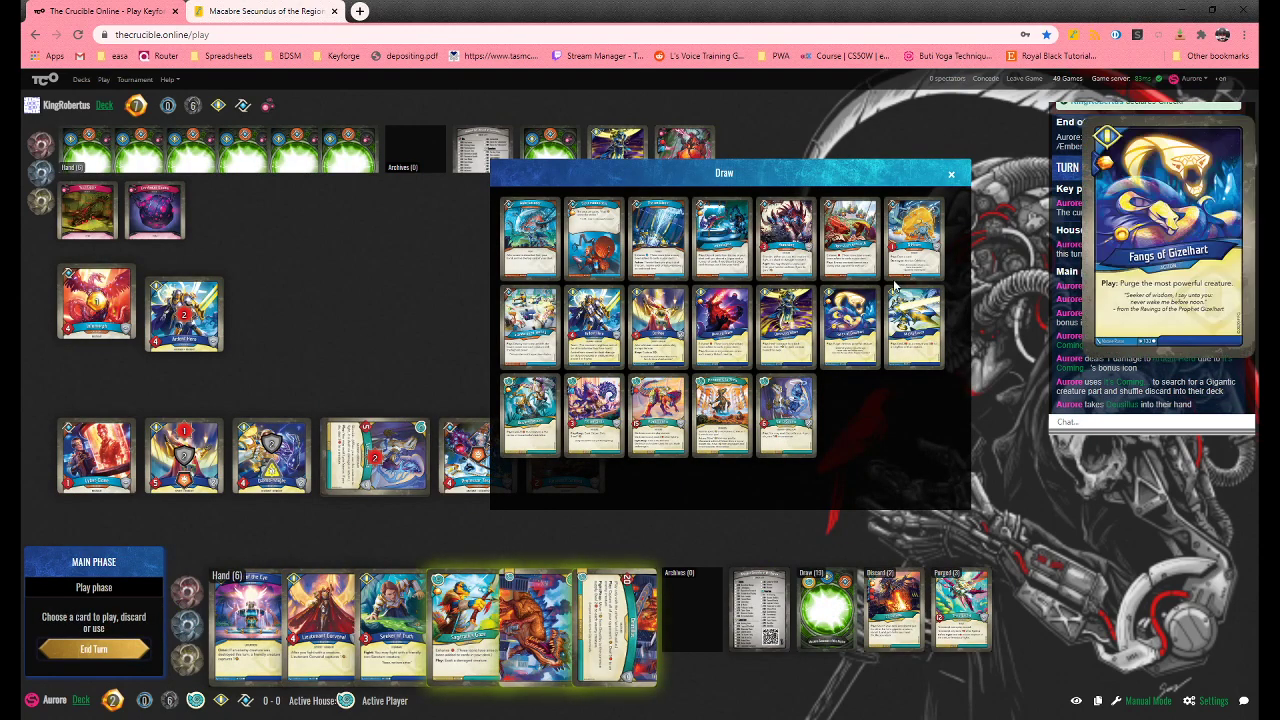
{"action": "left_click", "coordinate": [951, 174]}
Play Sagittarii's Gaze to exalt Ardent Hero
{"action": "left_click", "coordinate": [540, 620]}
{"action": "left_click", "coordinate": [104, 608]}
{"action": "left_click", "coordinate": [190, 316]}
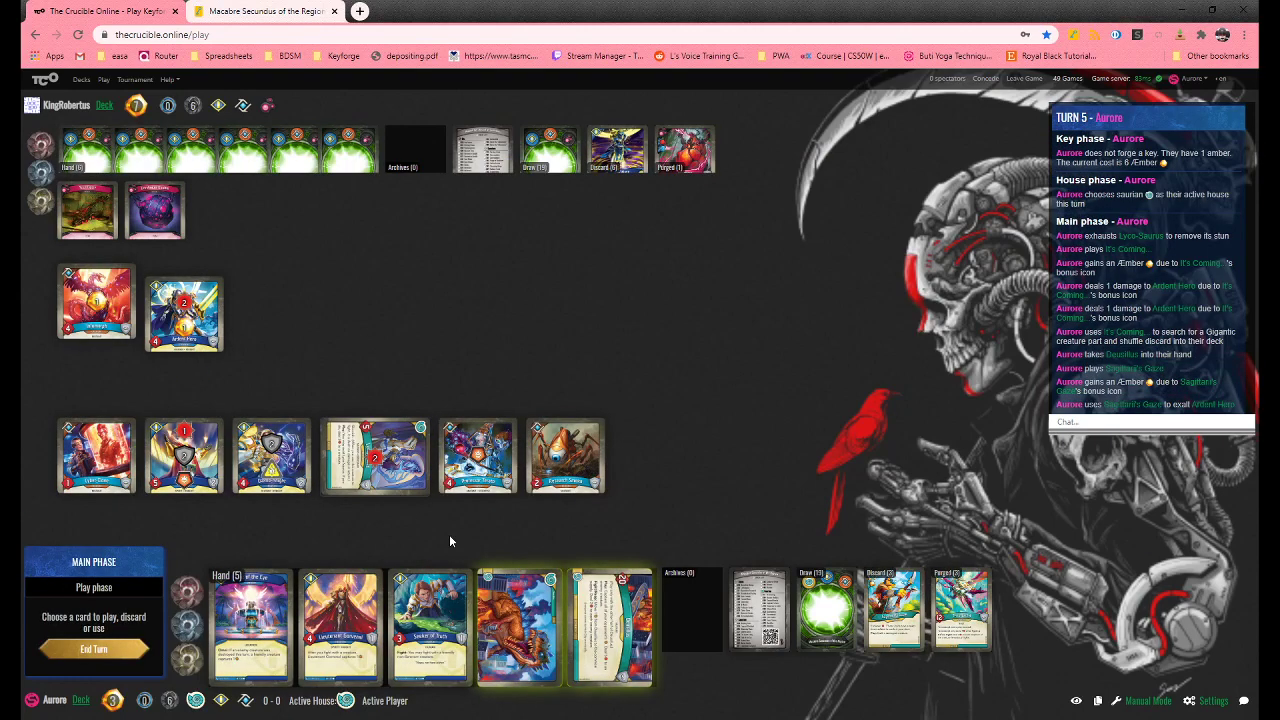
Play Deusillus on the right flank, aim its effect at Infomorph, and end the turn
{"action": "left_click", "coordinate": [517, 625]}
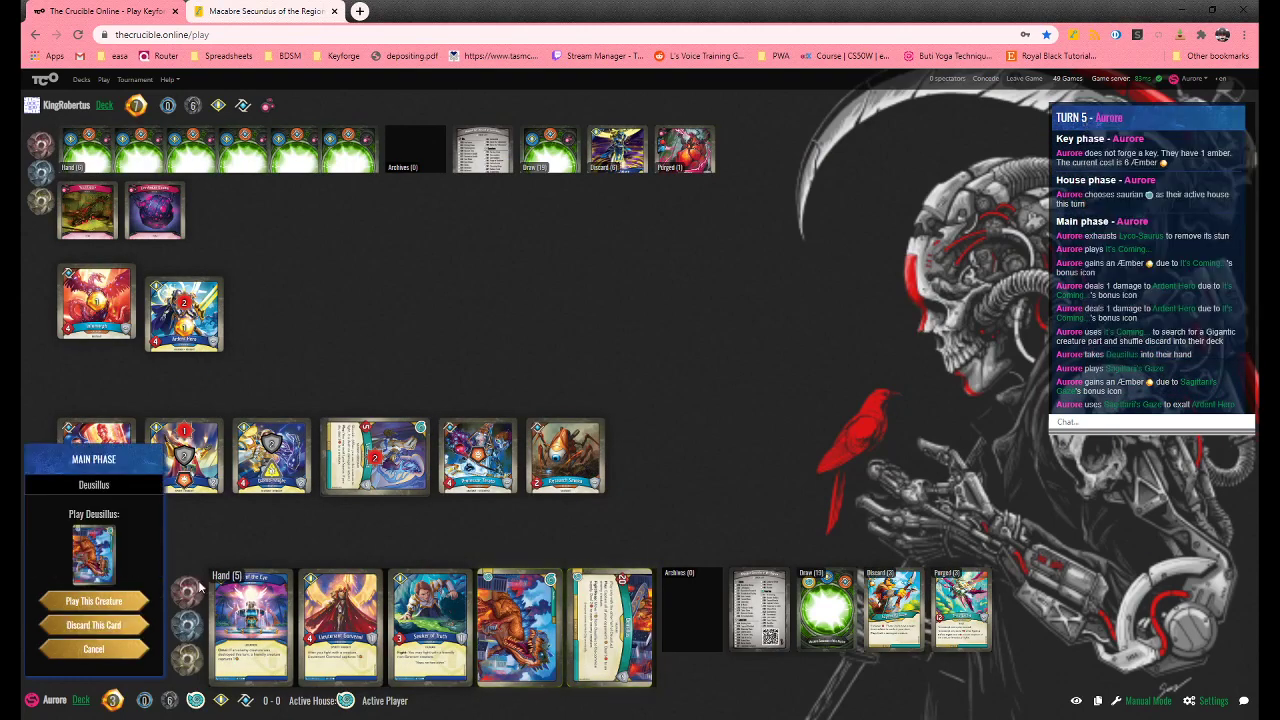
{"action": "left_click", "coordinate": [105, 602]}
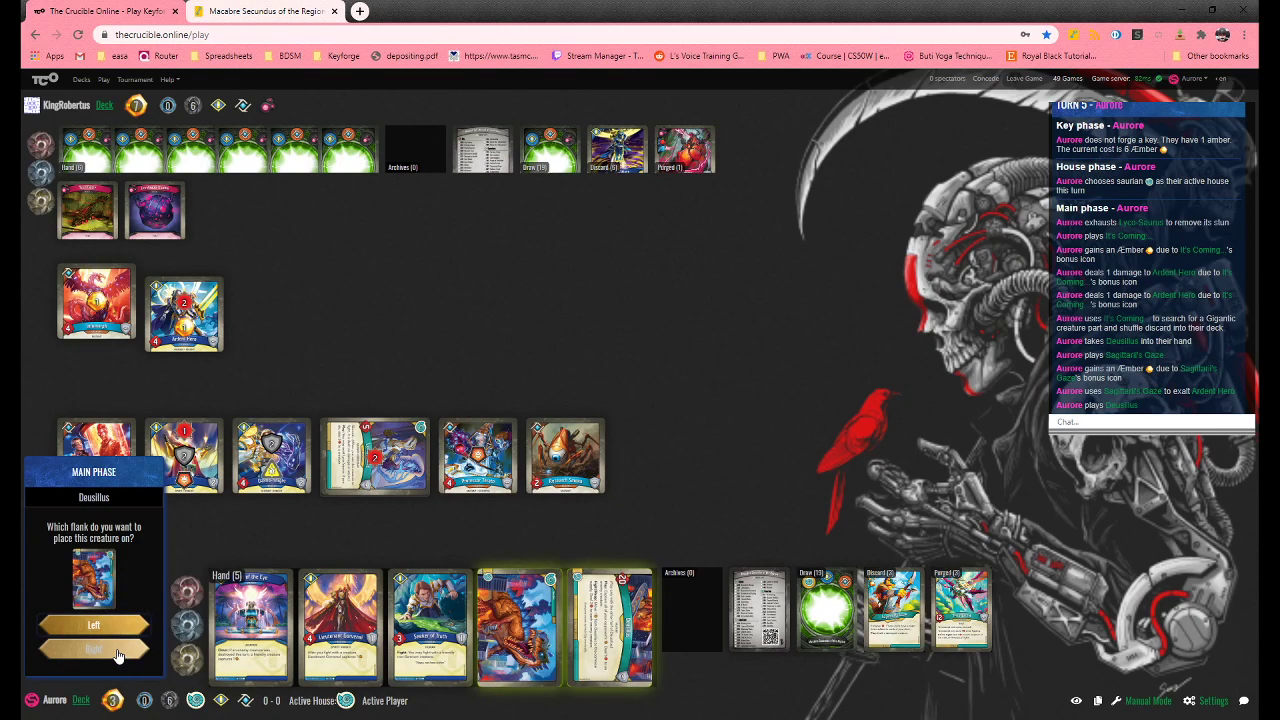
{"action": "left_click", "coordinate": [118, 650]}
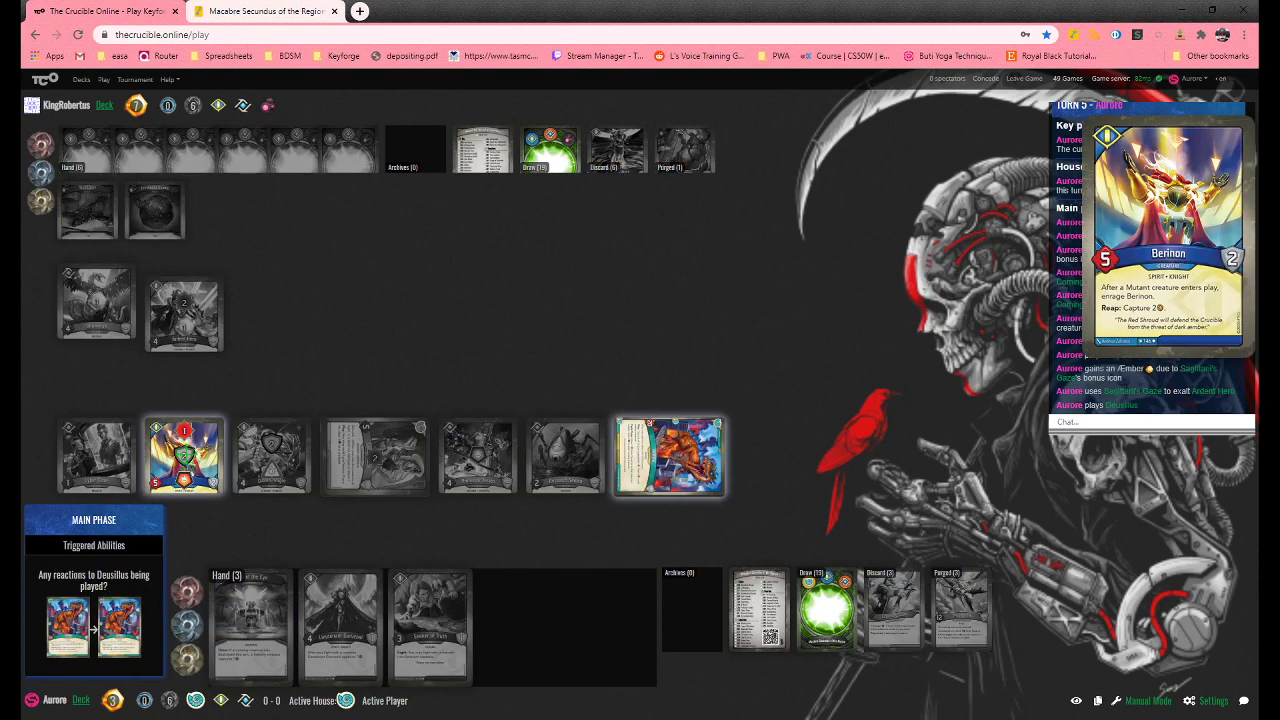
{"action": "left_click", "coordinate": [178, 462]}
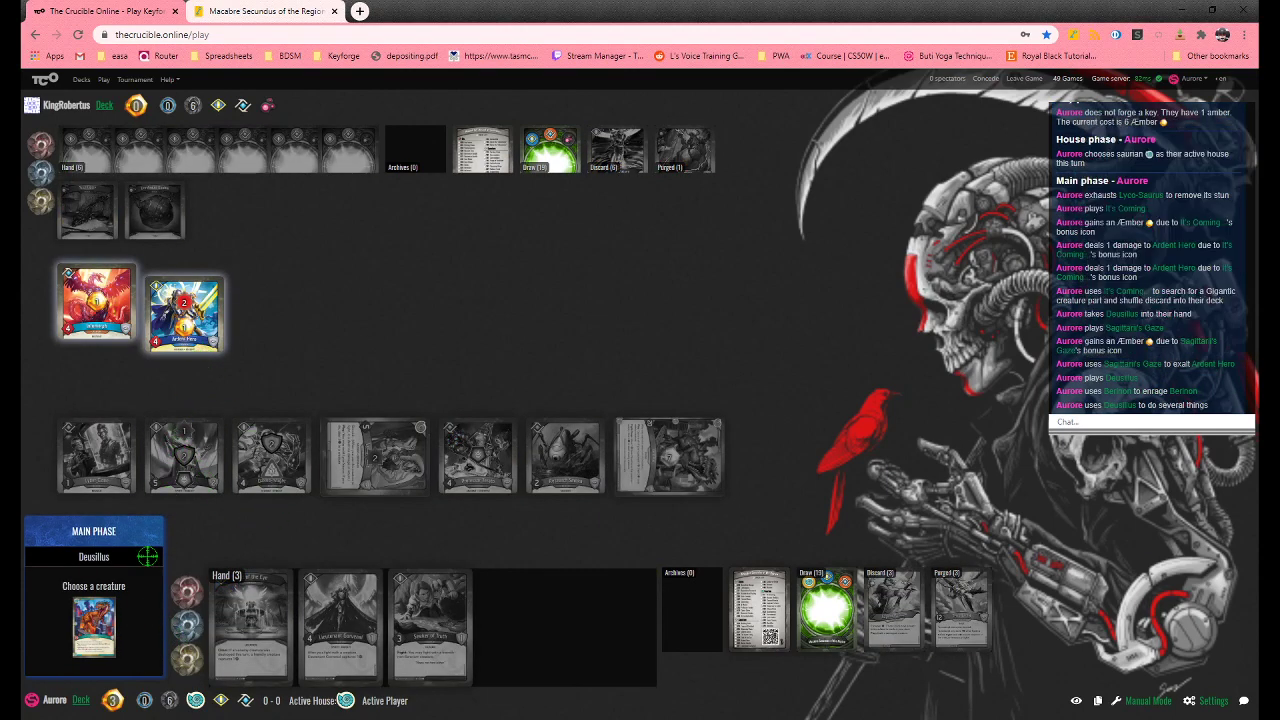
{"action": "mouse_move", "coordinate": [94, 627]}
{"action": "mouse_move", "coordinate": [95, 302]}
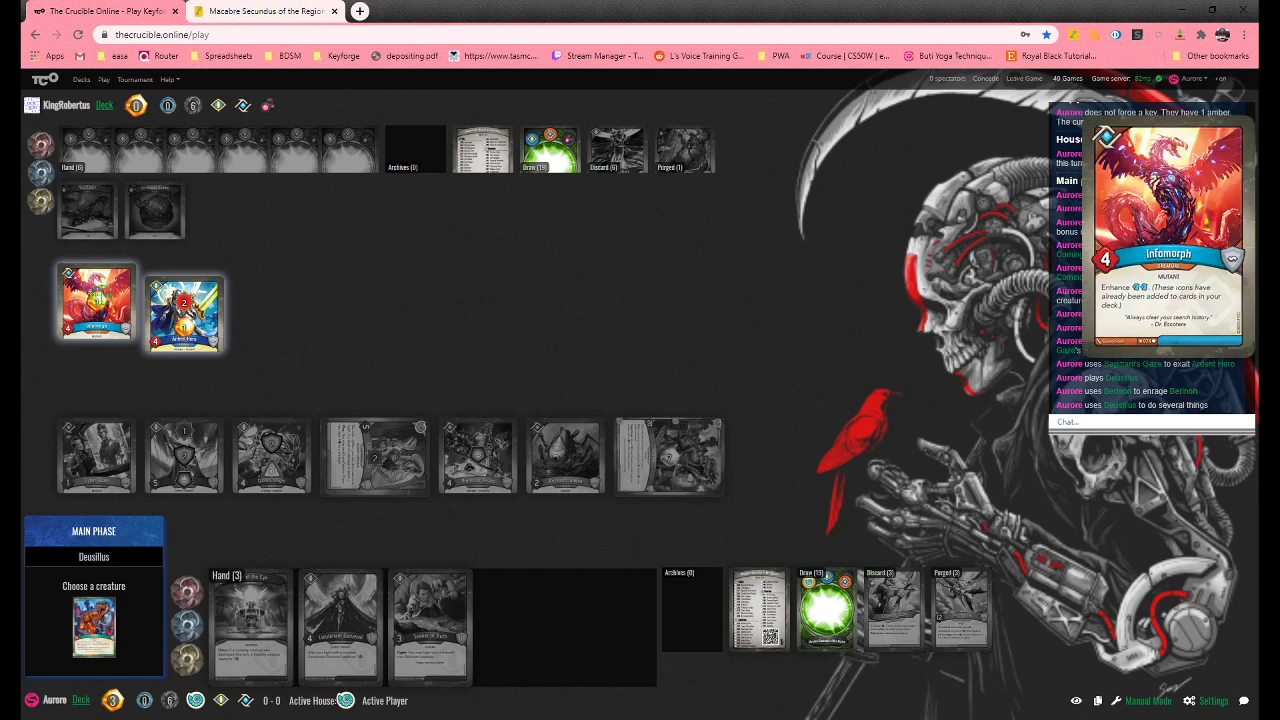
{"action": "left_click", "coordinate": [95, 300]}
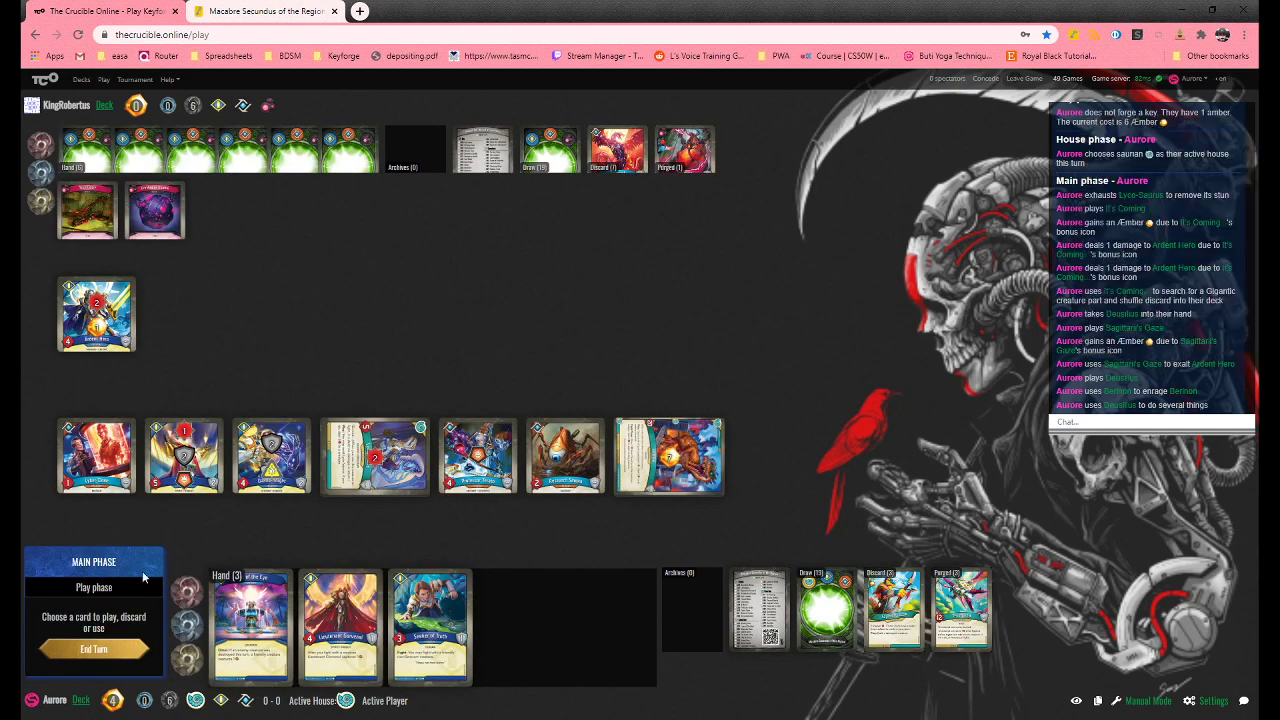
{"action": "left_click", "coordinate": [94, 650]}
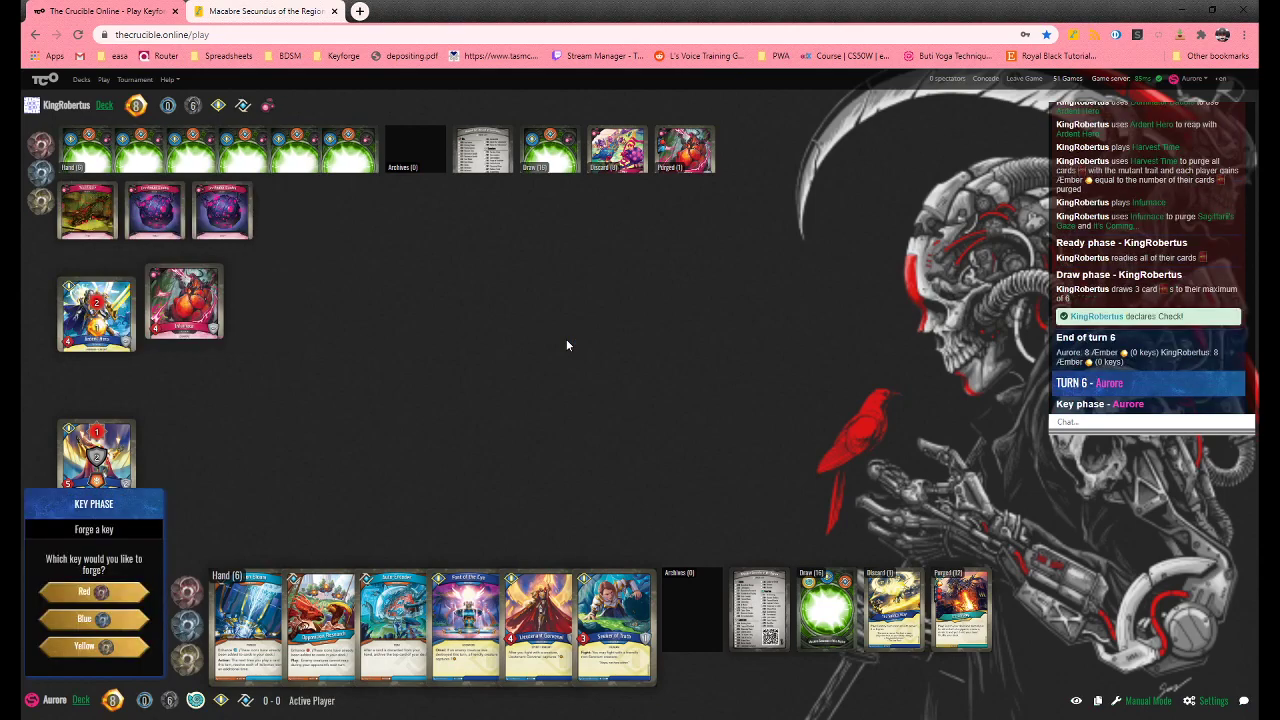
Forge the yellow key and look through the purged pile
{"action": "left_click", "coordinate": [100, 648]}
{"action": "left_click", "coordinate": [982, 620]}
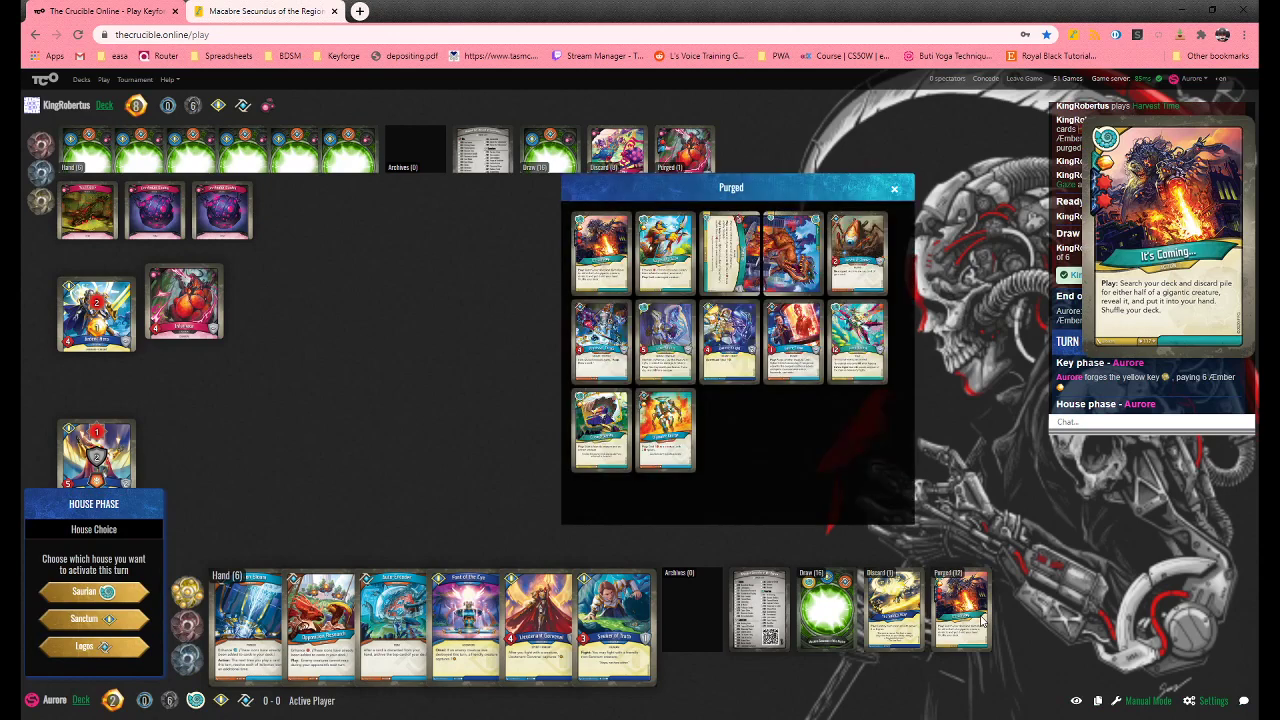
{"action": "left_click", "coordinate": [982, 620]}
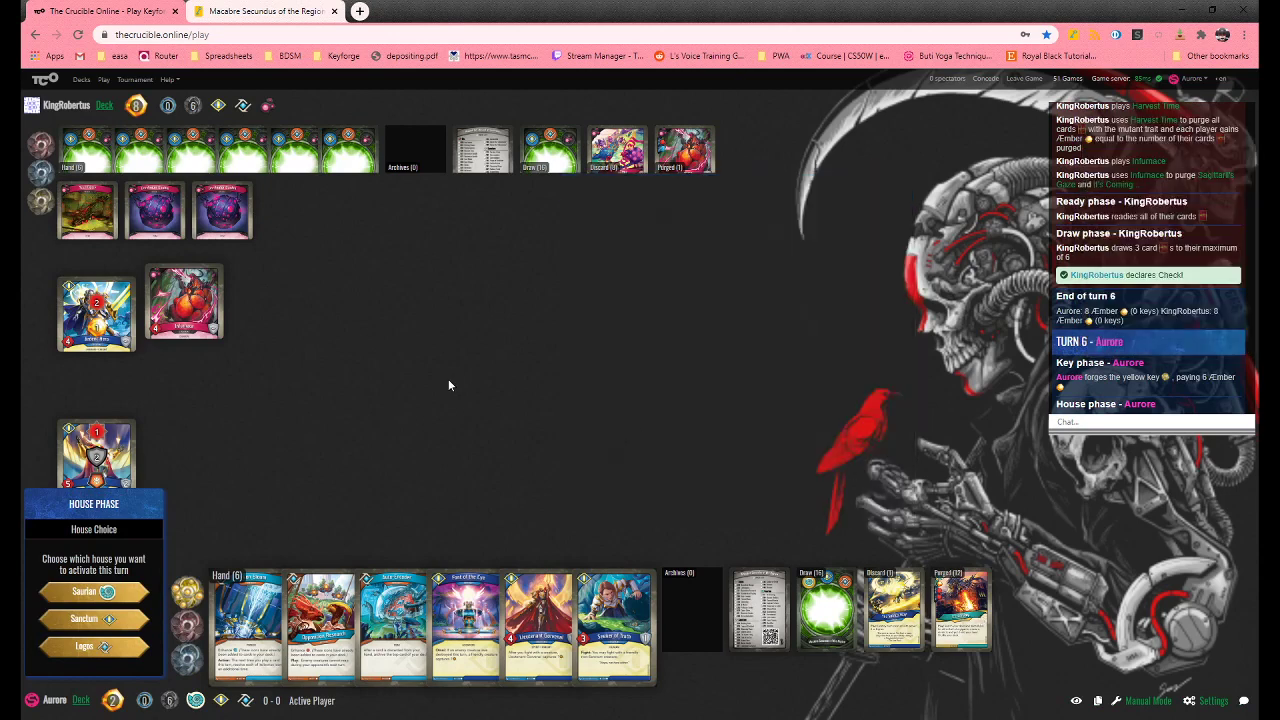
Choose Logos and play Auto-Encoder, discarding Fission Bloom and Opposition Research, then end turn 6
{"action": "left_click", "coordinate": [103, 649]}
{"action": "left_click", "coordinate": [393, 620]}
{"action": "left_click", "coordinate": [94, 598]}
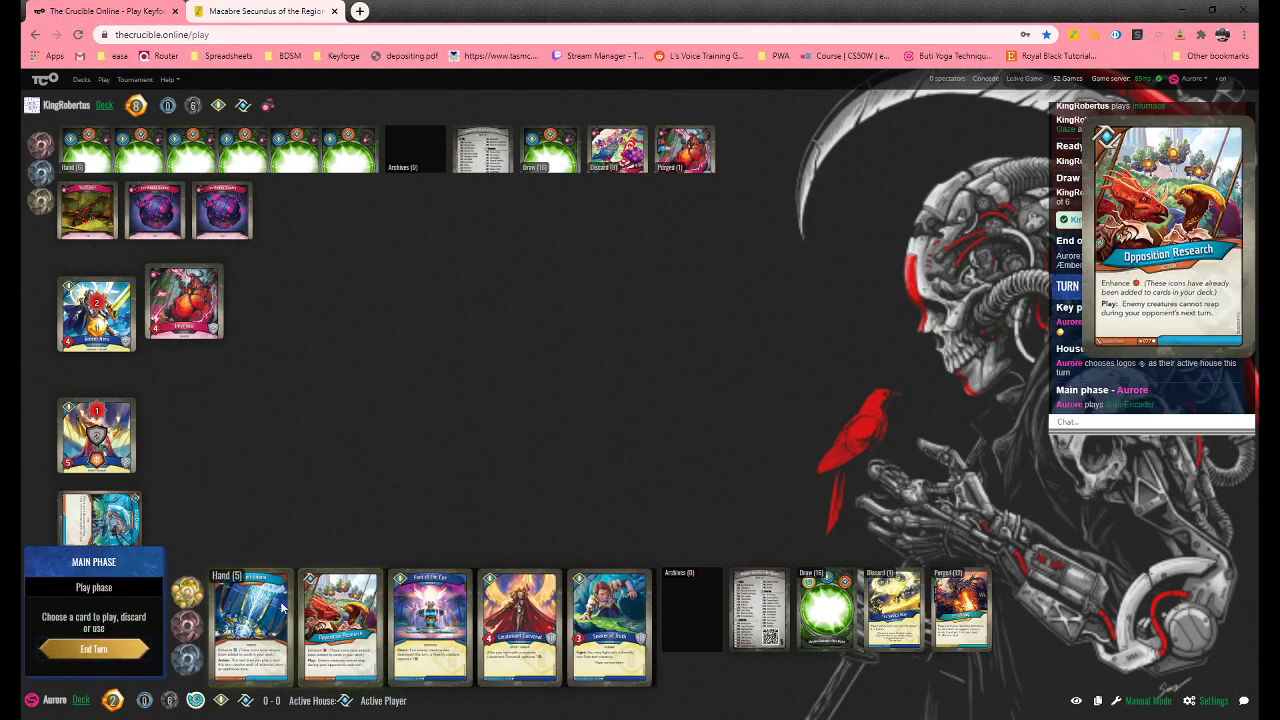
{"action": "left_click", "coordinate": [250, 620]}
{"action": "left_click", "coordinate": [94, 623]}
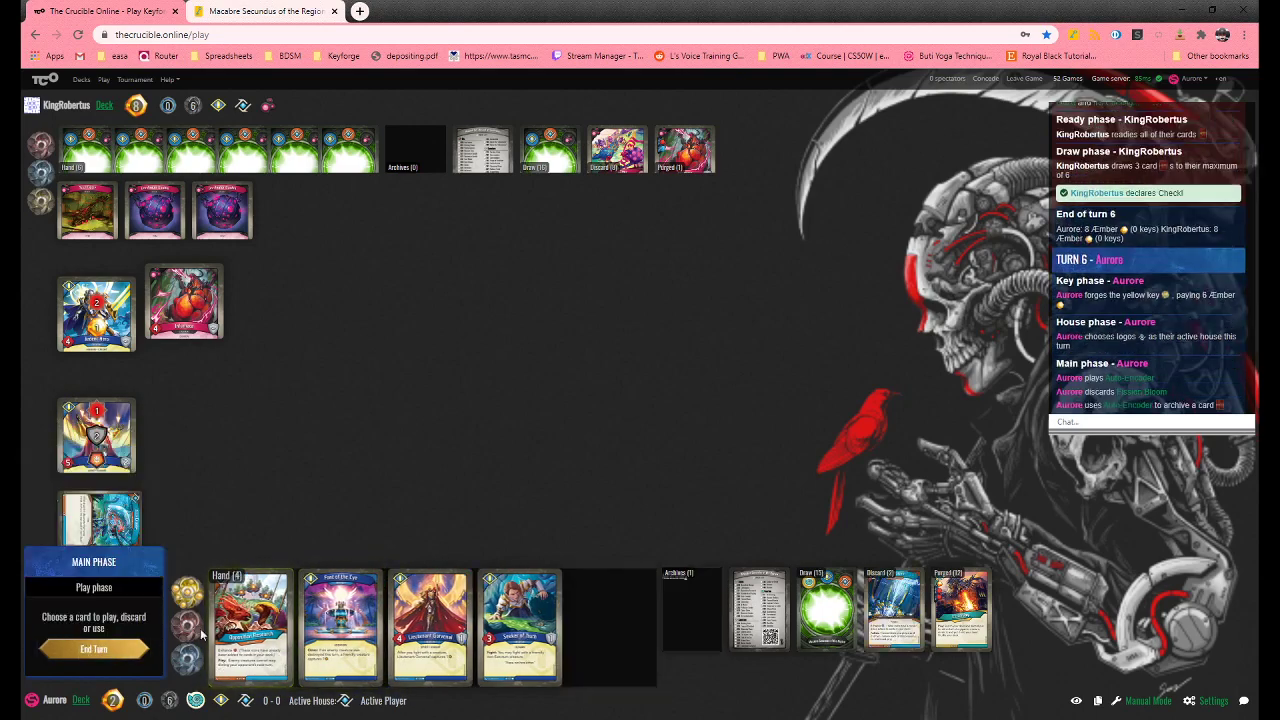
{"action": "left_click", "coordinate": [235, 625]}
{"action": "left_click", "coordinate": [85, 623]}
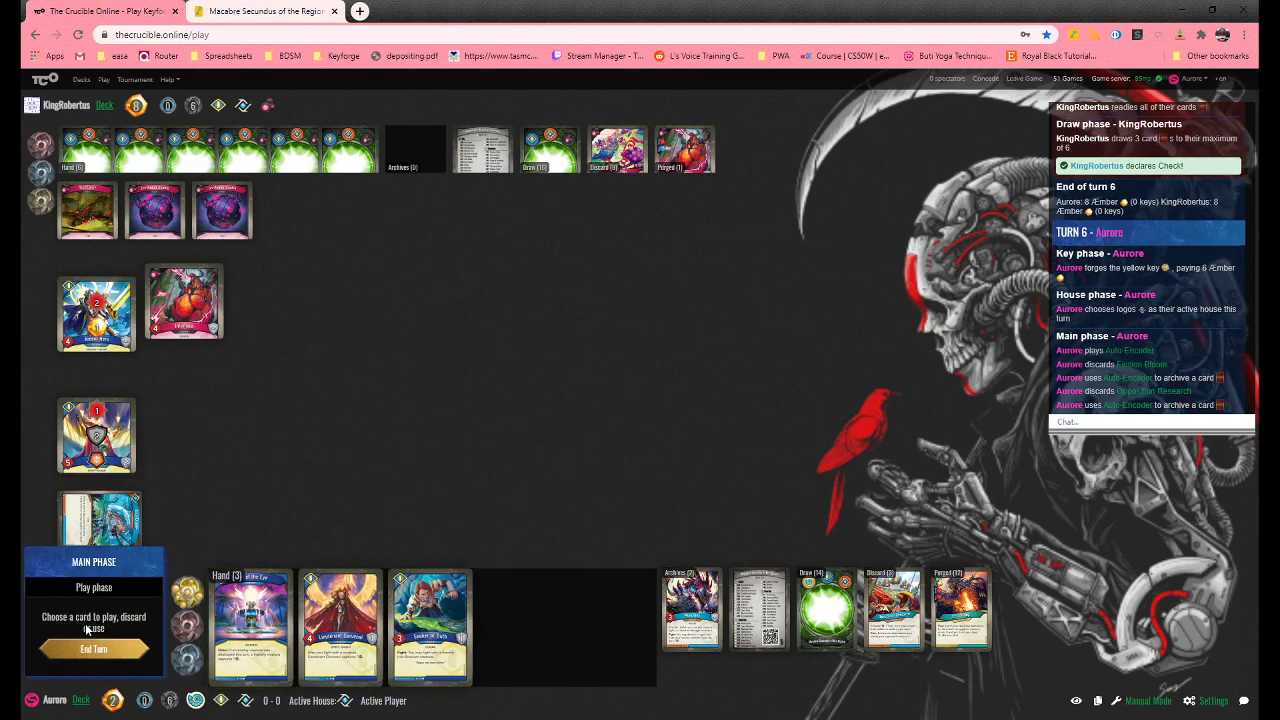
{"action": "left_click", "coordinate": [697, 640]}
{"action": "left_click", "coordinate": [94, 648]}
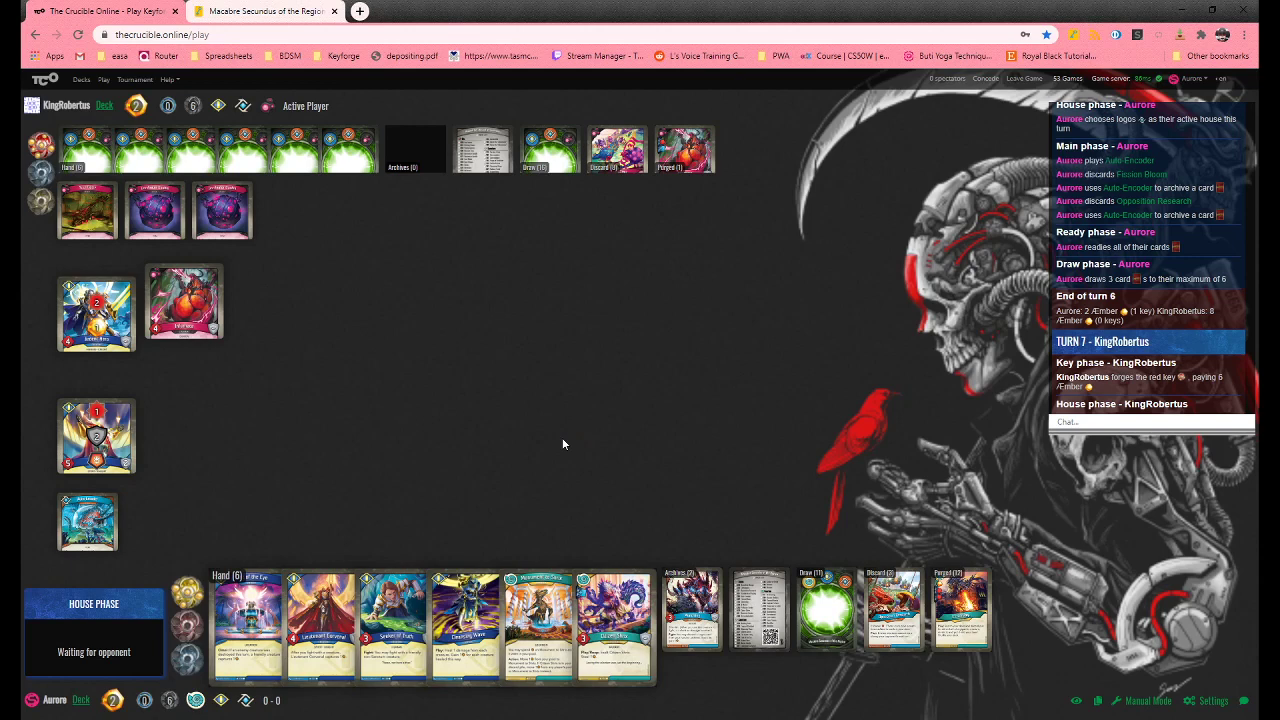
{"action": "left_click", "coordinate": [691, 608]}
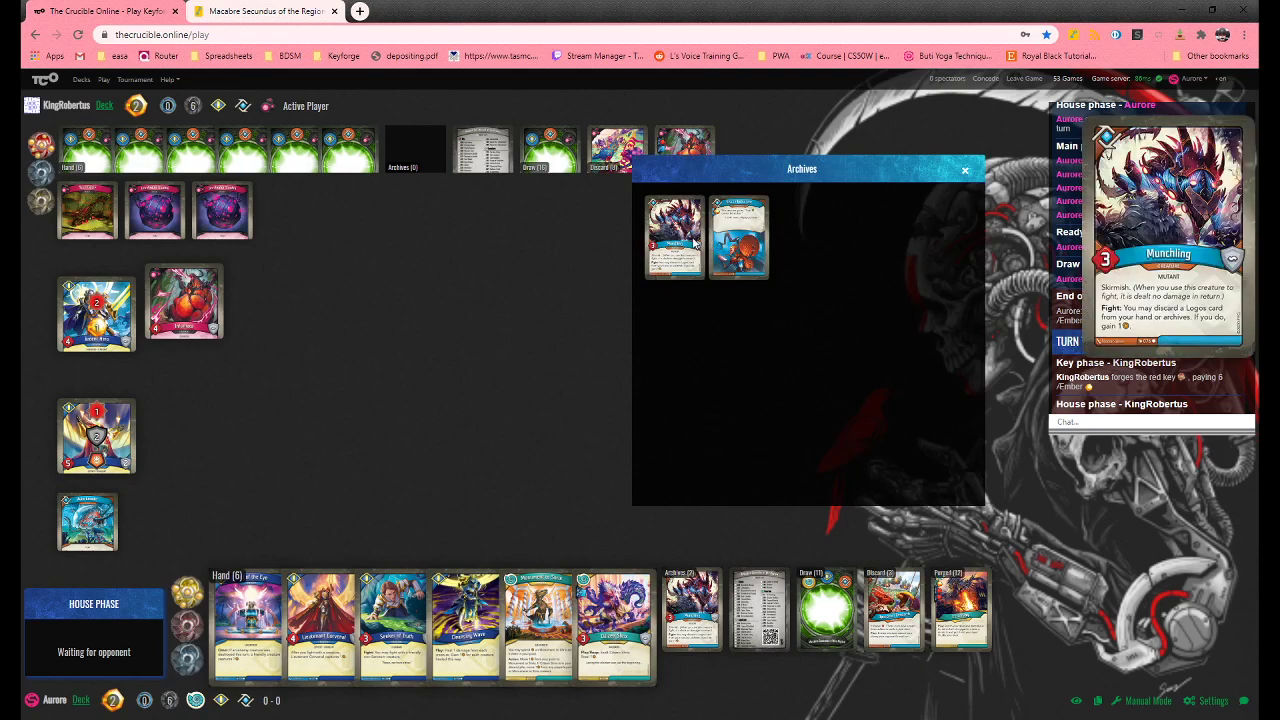
{"action": "left_click", "coordinate": [718, 600]}
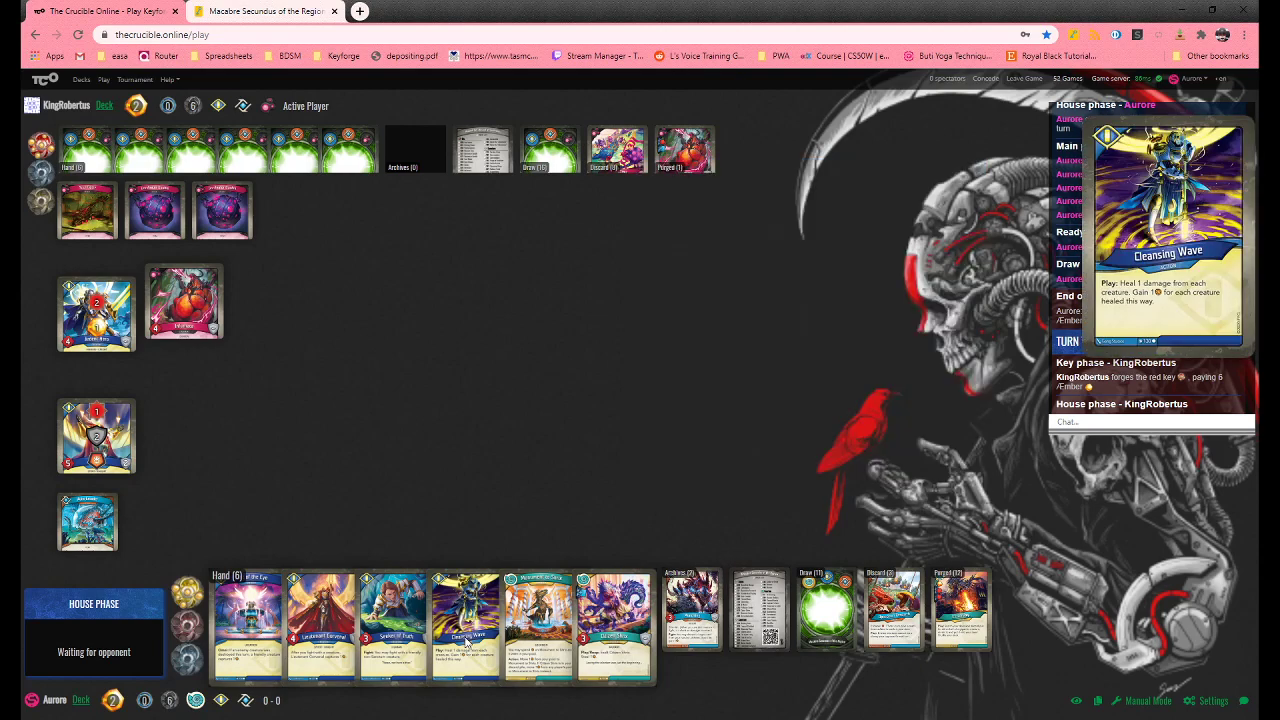
{"action": "left_click", "coordinate": [814, 642]}
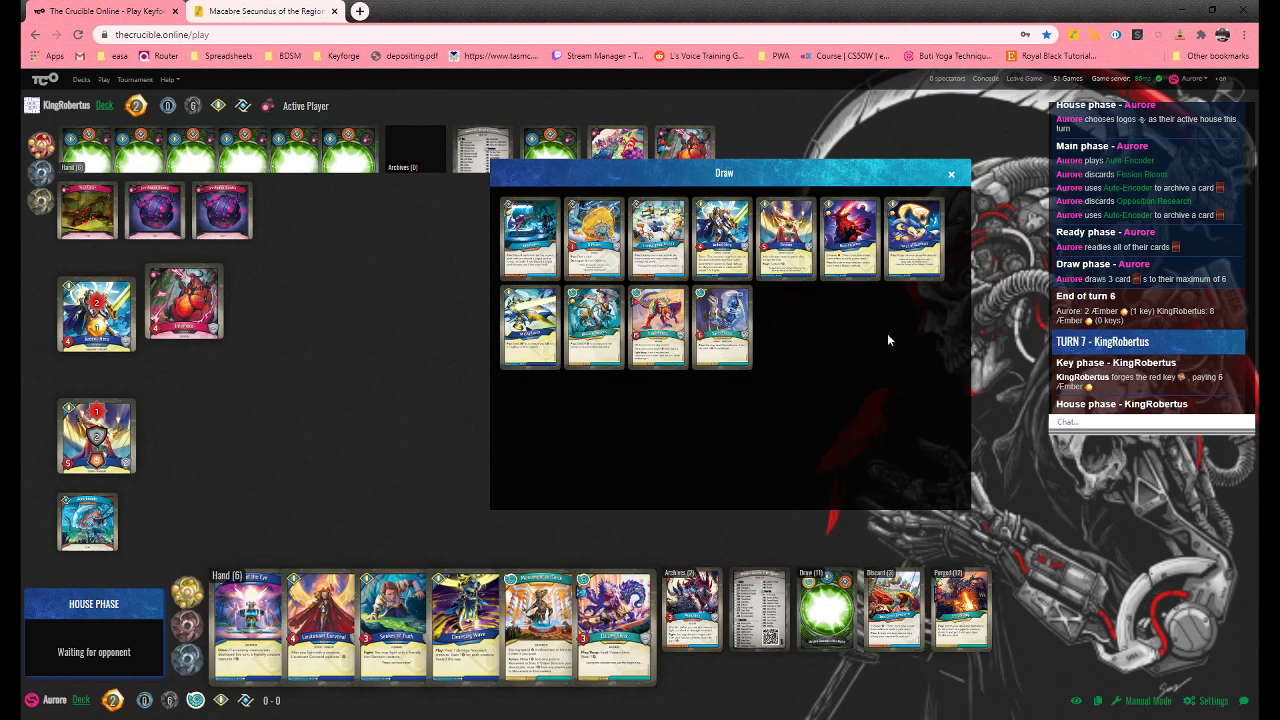
{"action": "left_click", "coordinate": [962, 612]}
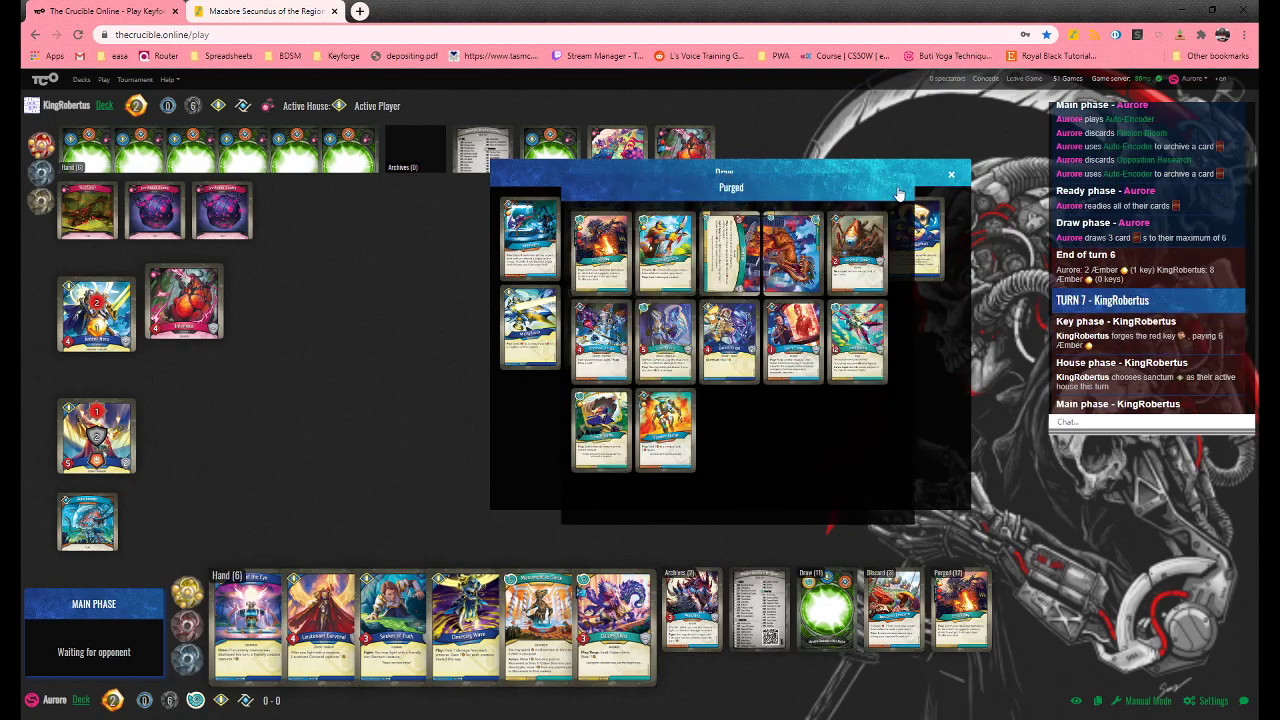
{"action": "left_click", "coordinate": [898, 193]}
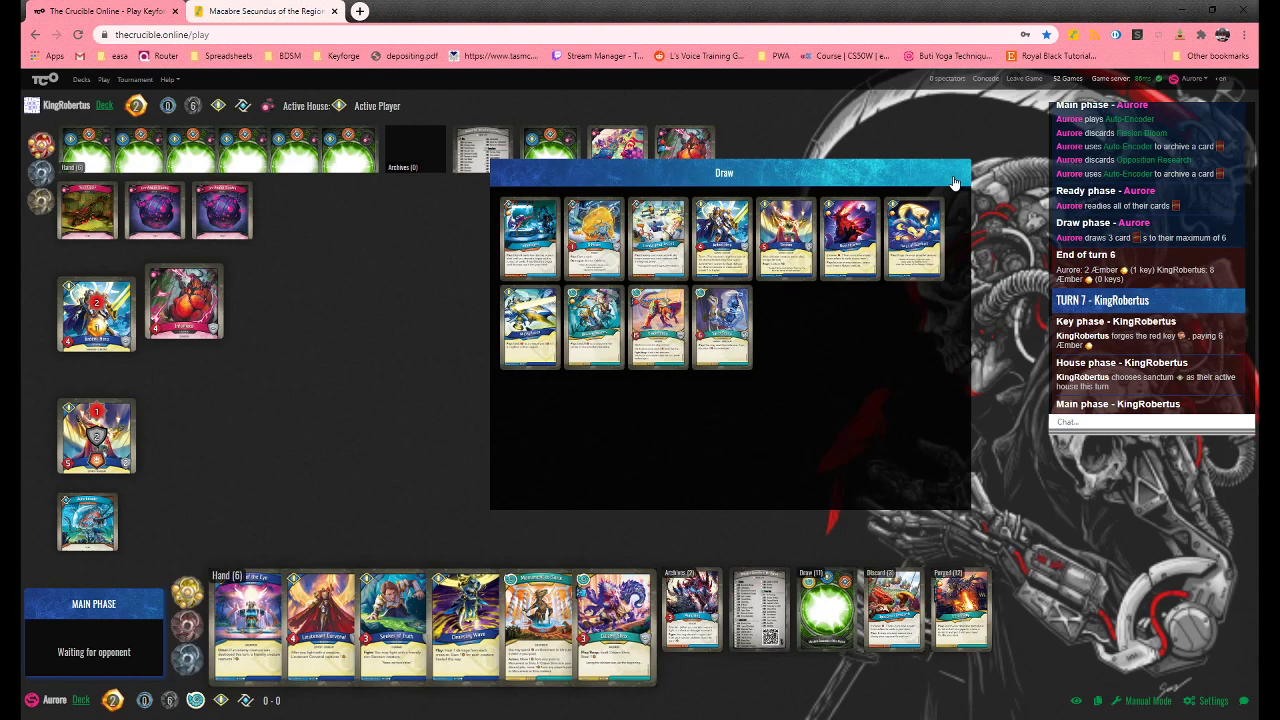
{"action": "left_click", "coordinate": [954, 183]}
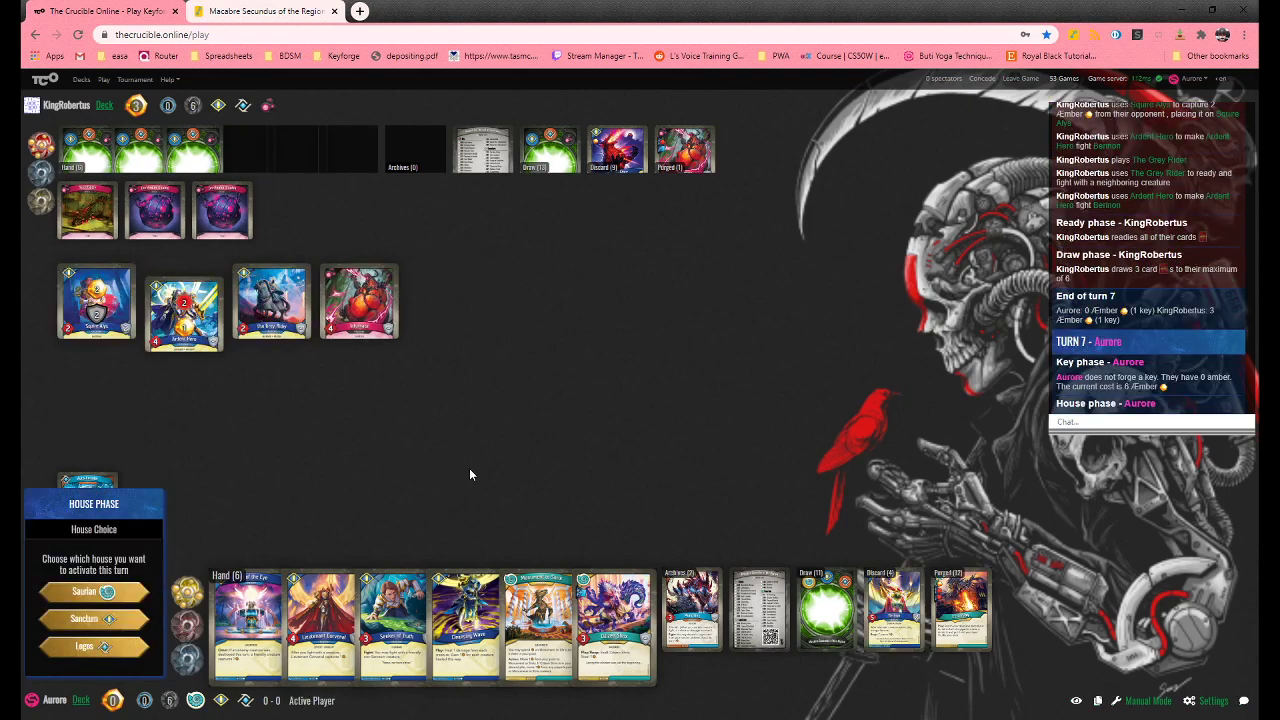
Choose Sanctum, leave archives untouched, and play Font of the Eye and Cleansing Wave
{"action": "left_click", "coordinate": [110, 620]}
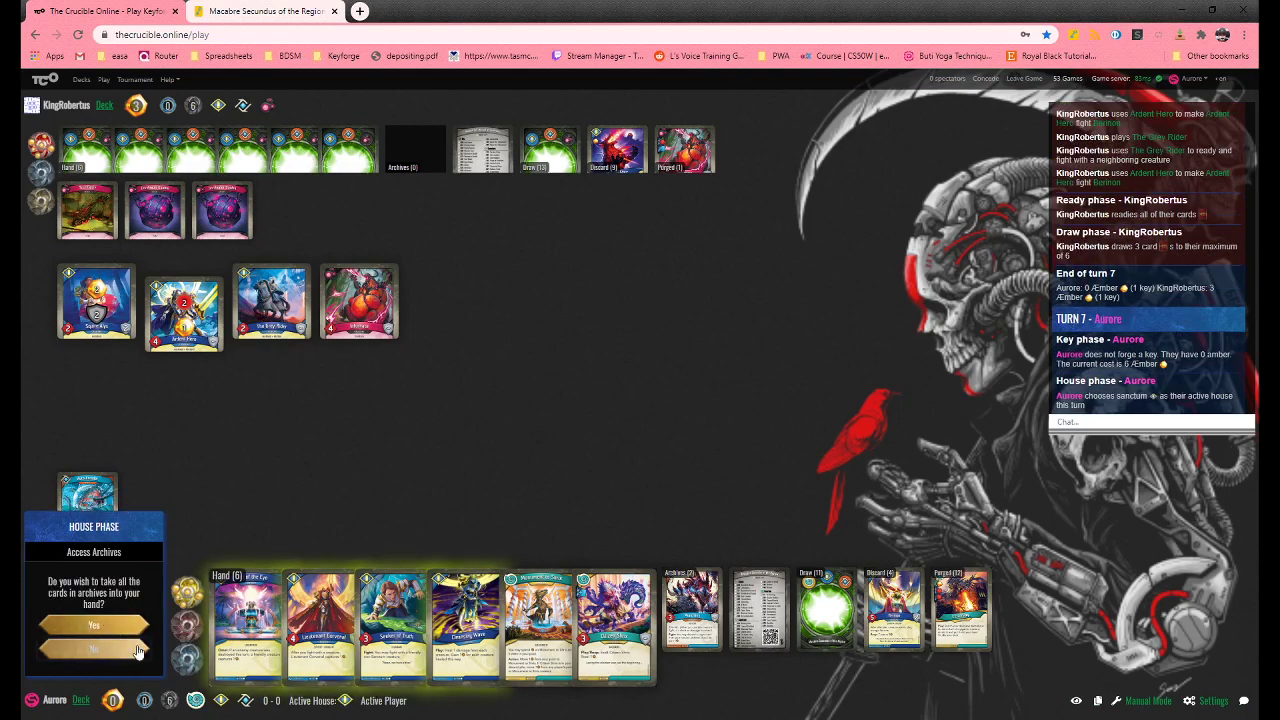
{"action": "left_click", "coordinate": [122, 645]}
{"action": "left_click", "coordinate": [240, 628]}
{"action": "left_click", "coordinate": [94, 600]}
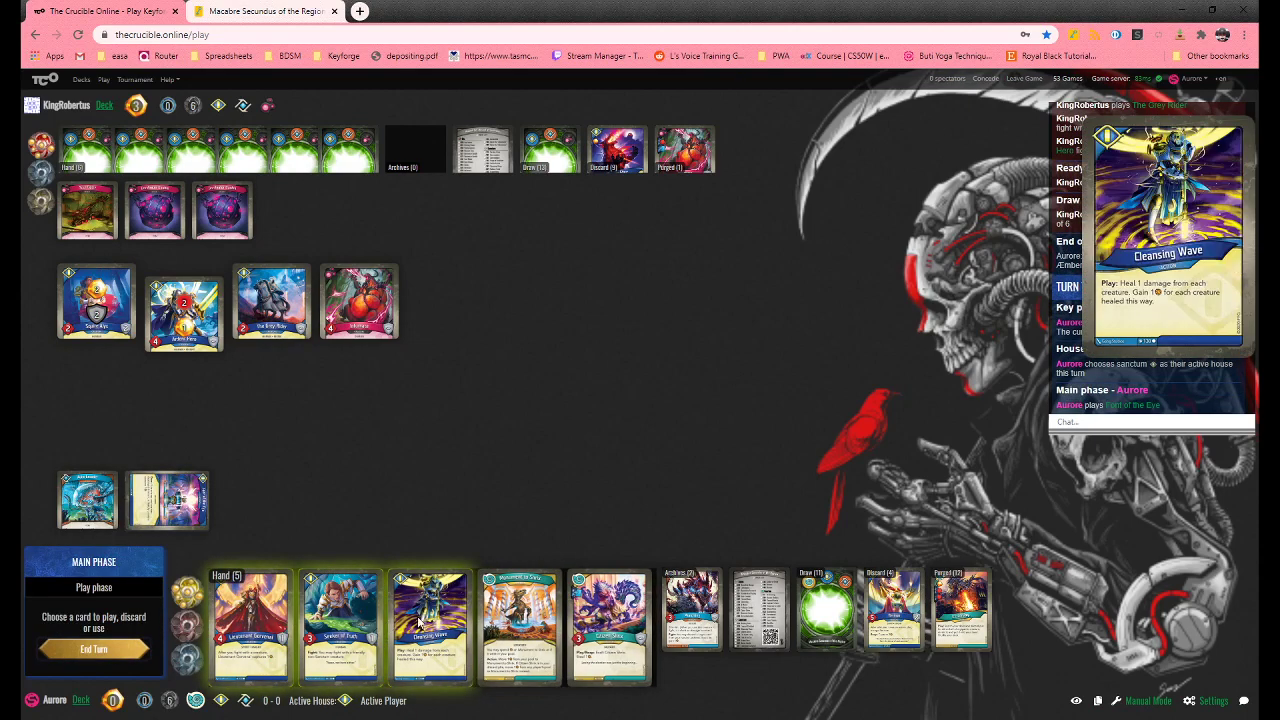
{"action": "left_click", "coordinate": [430, 625]}
{"action": "left_click", "coordinate": [110, 601]}
Play Lieutenant Gervenal and Seeker of Truth, then end turn 7
{"action": "left_click", "coordinate": [248, 625]}
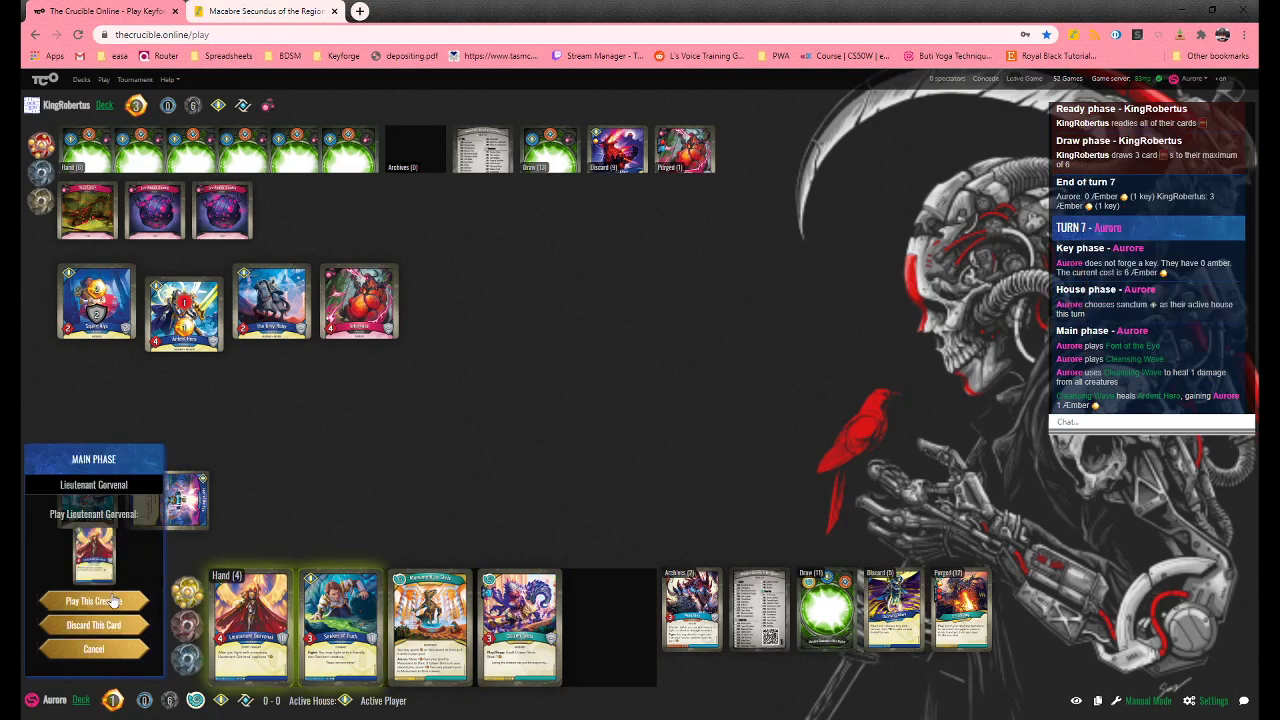
{"action": "left_click", "coordinate": [110, 601]}
{"action": "left_click", "coordinate": [240, 614]}
{"action": "left_click", "coordinate": [94, 600]}
{"action": "left_click", "coordinate": [94, 623]}
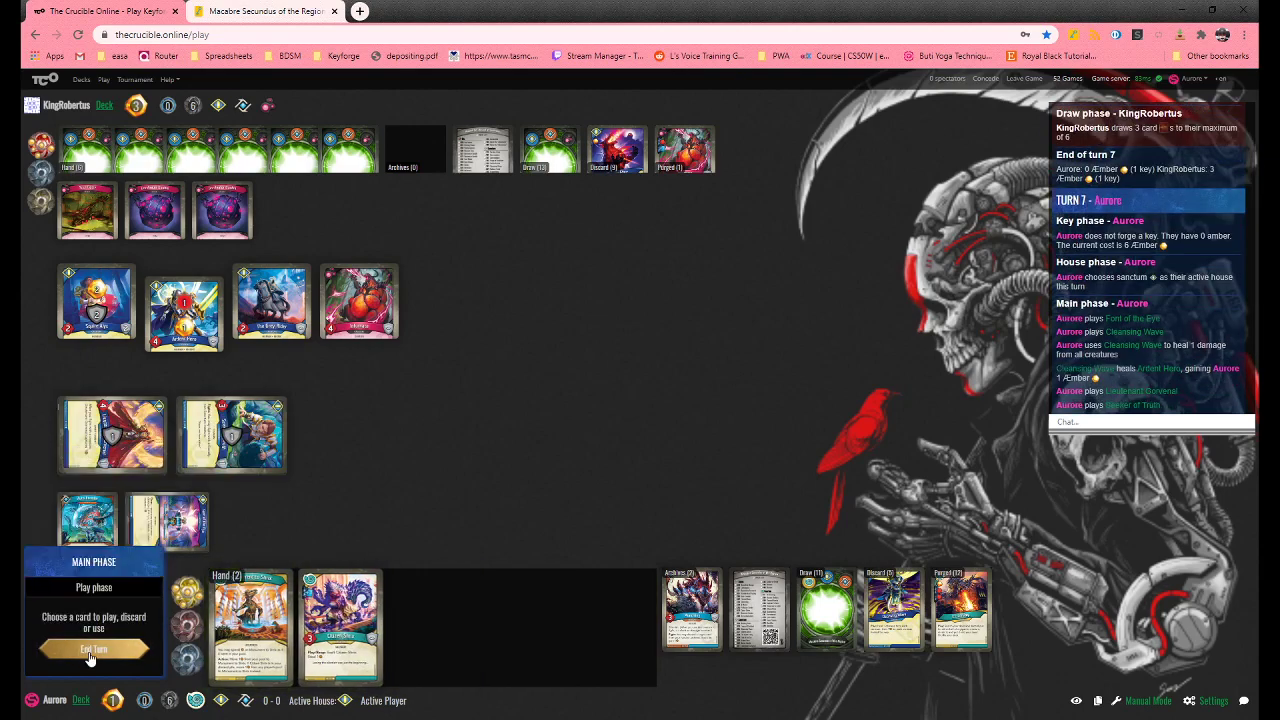
{"action": "left_click", "coordinate": [94, 649]}
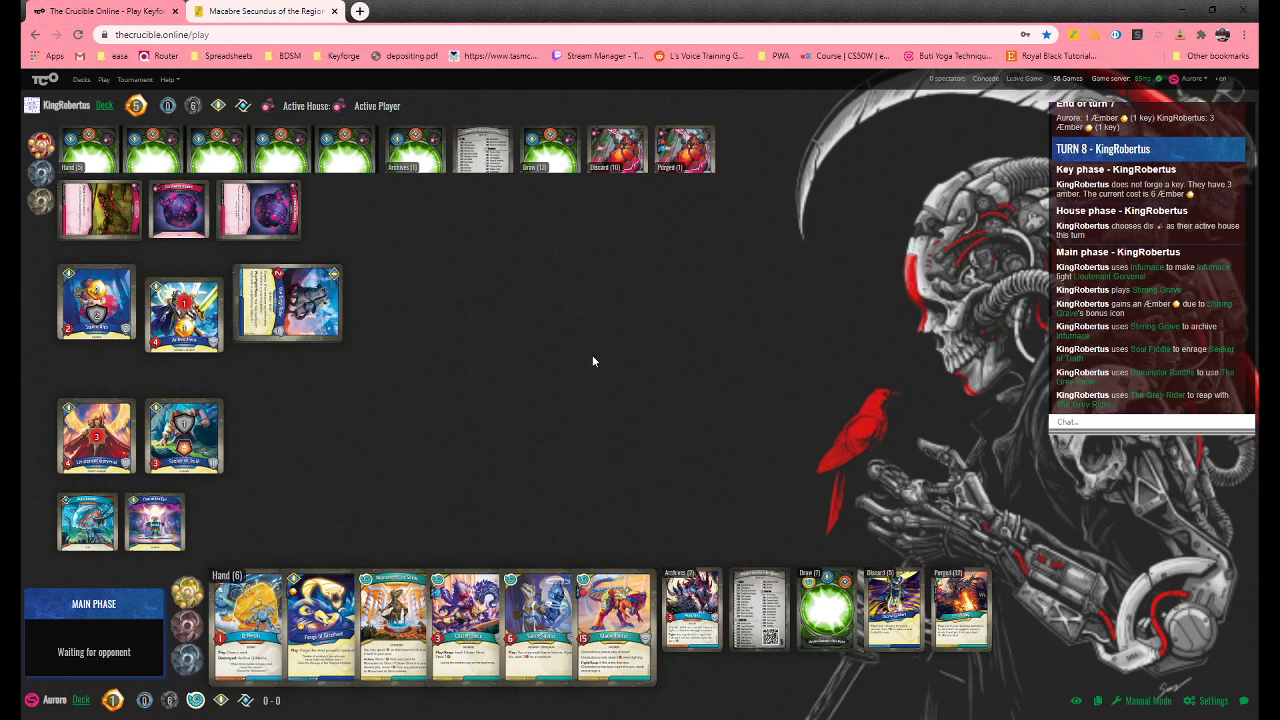
View and close the discard pile while the opponent plays turn eight
{"action": "left_click", "coordinate": [903, 625]}
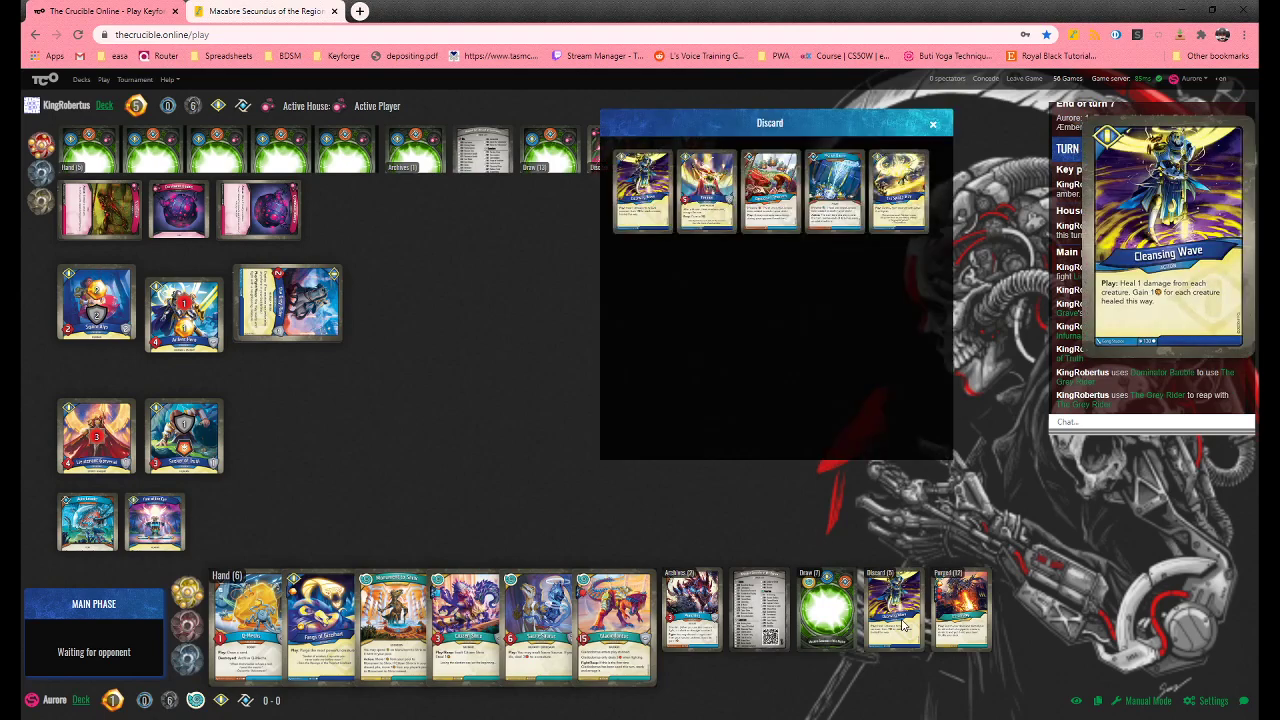
{"action": "left_click", "coordinate": [903, 625]}
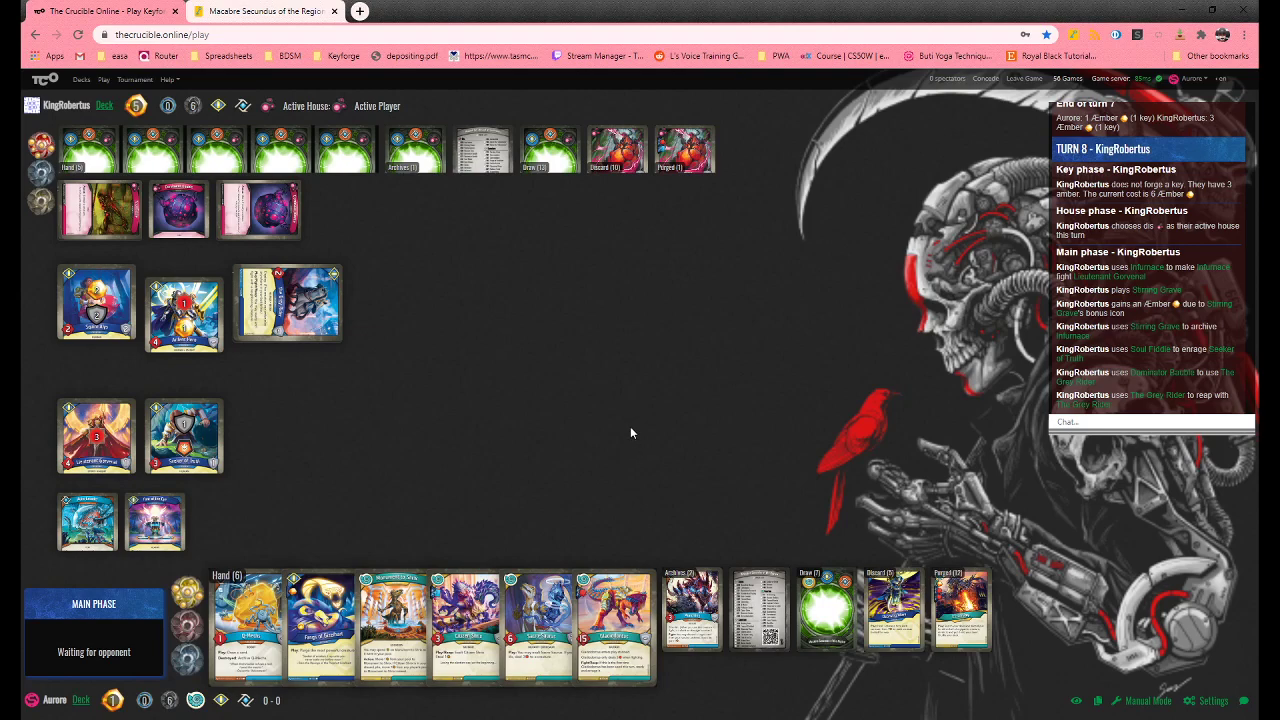
{"action": "left_click", "coordinate": [694, 634]}
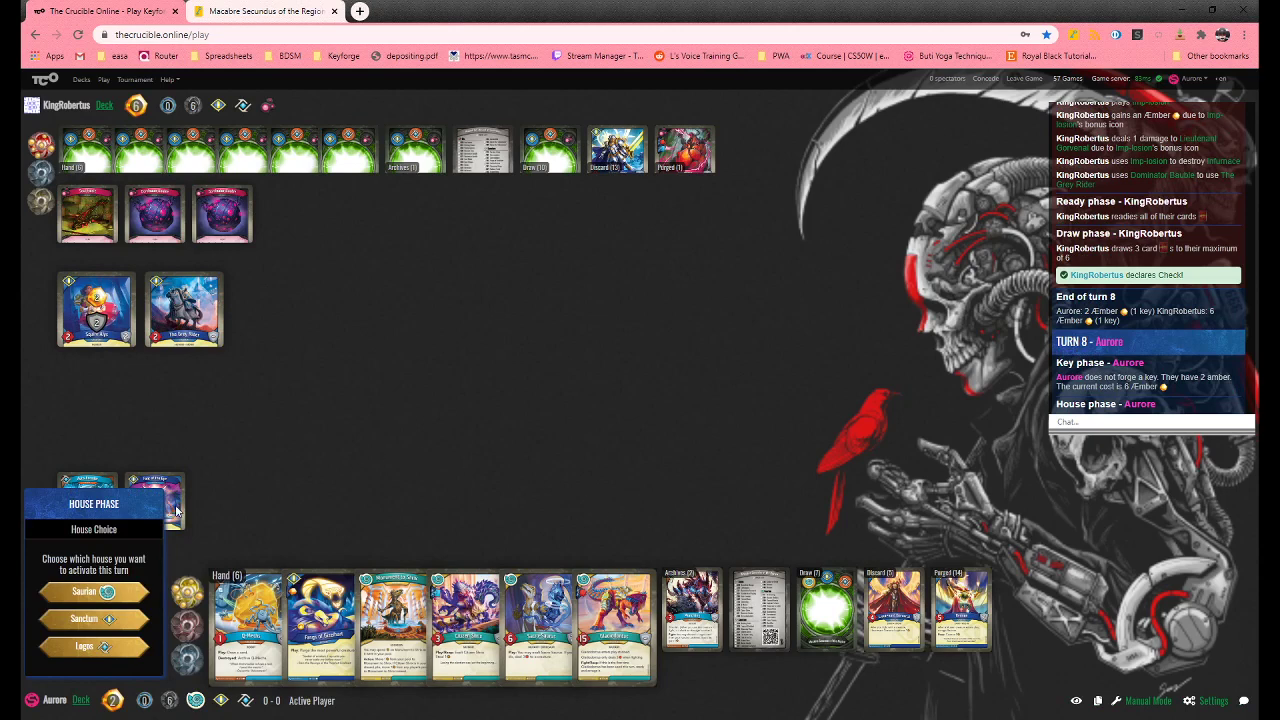
Choose Saurian for turn eight and decline taking archived cards into hand
{"action": "left_click", "coordinate": [112, 591]}
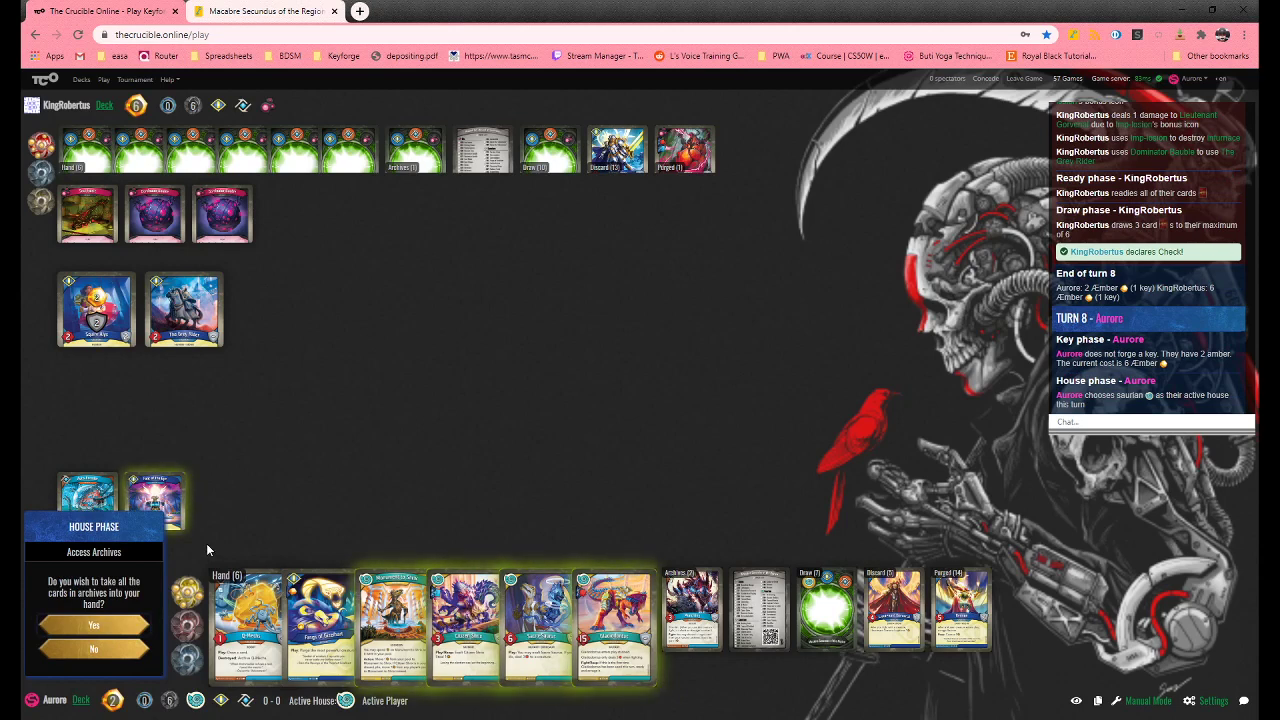
{"action": "mouse_move", "coordinate": [546, 625]}
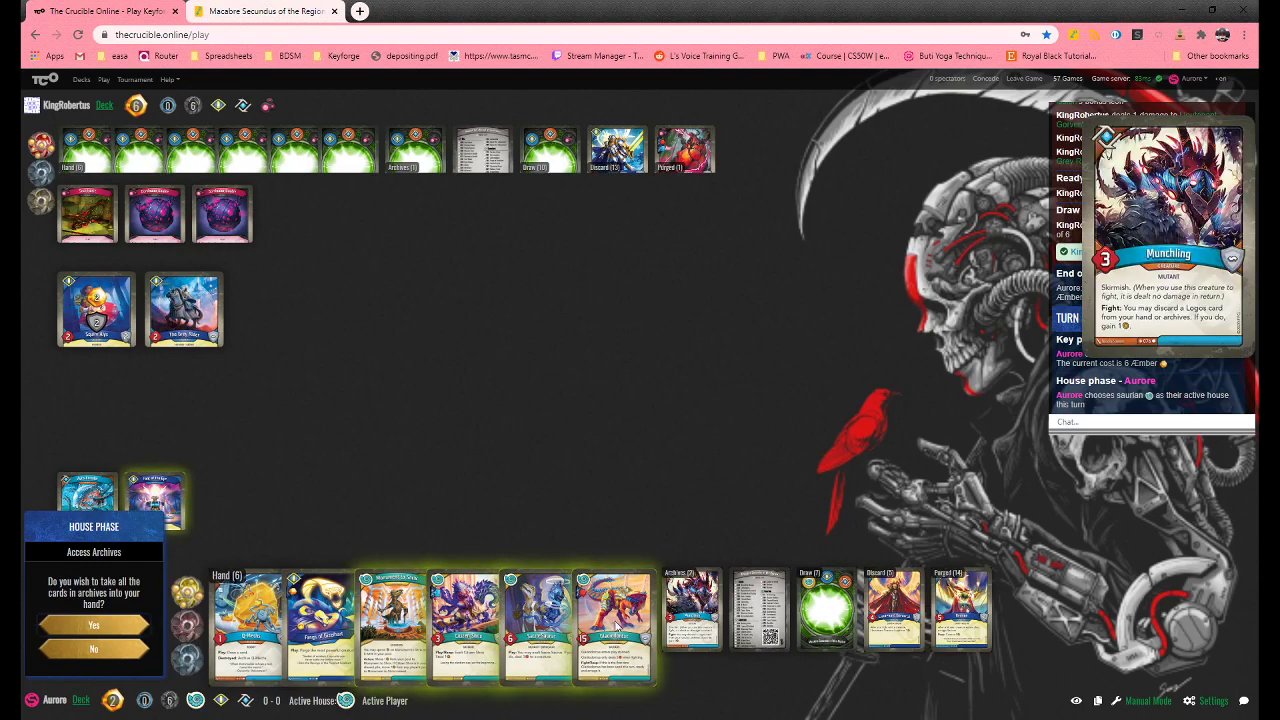
{"action": "left_click", "coordinate": [93, 648]}
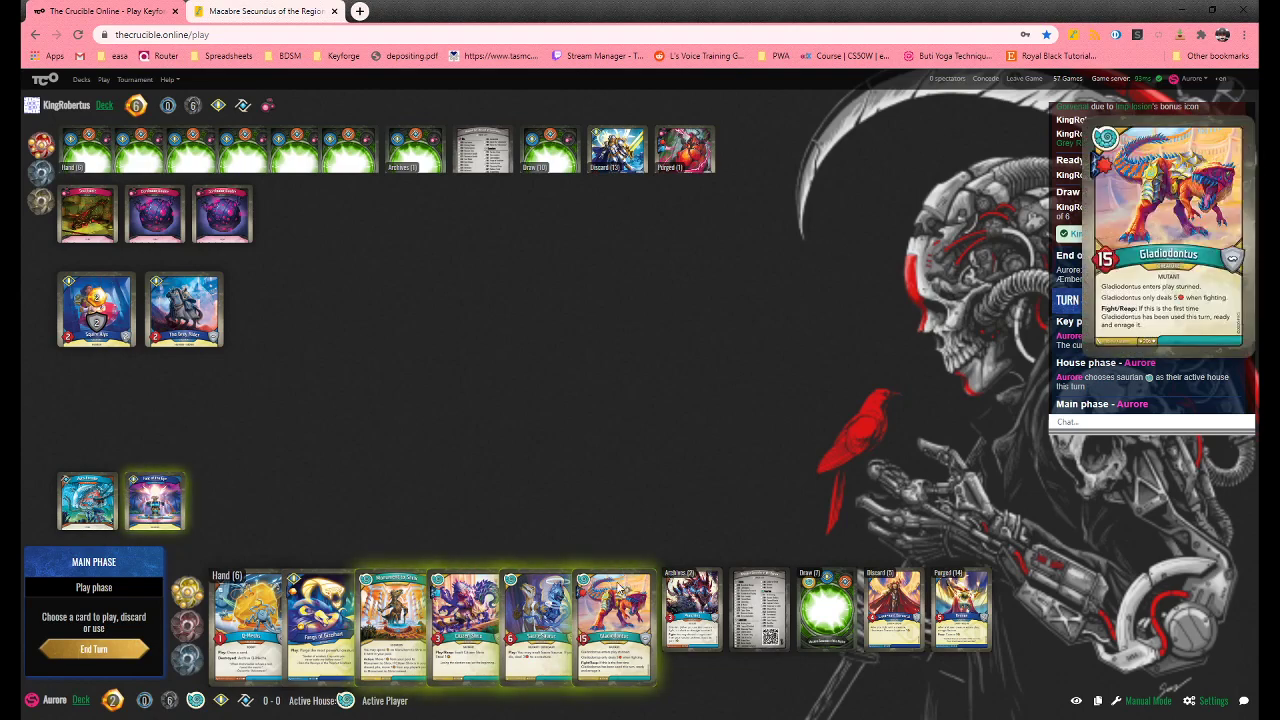
Play Gladiodontus damaging The Grey Rider, and Citizen Shrix on the right flank
{"action": "mouse_move", "coordinate": [613, 624]}
{"action": "left_click", "coordinate": [604, 628]}
{"action": "left_click", "coordinate": [94, 604]}
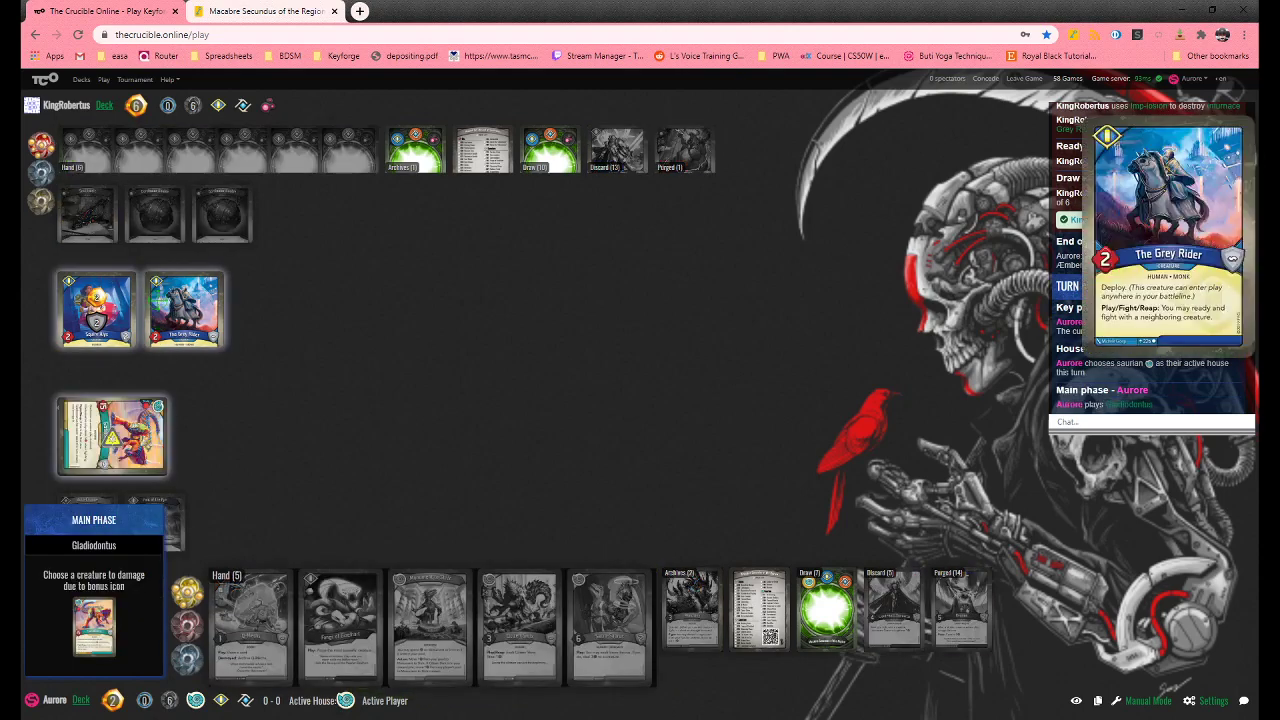
{"action": "left_click", "coordinate": [165, 302]}
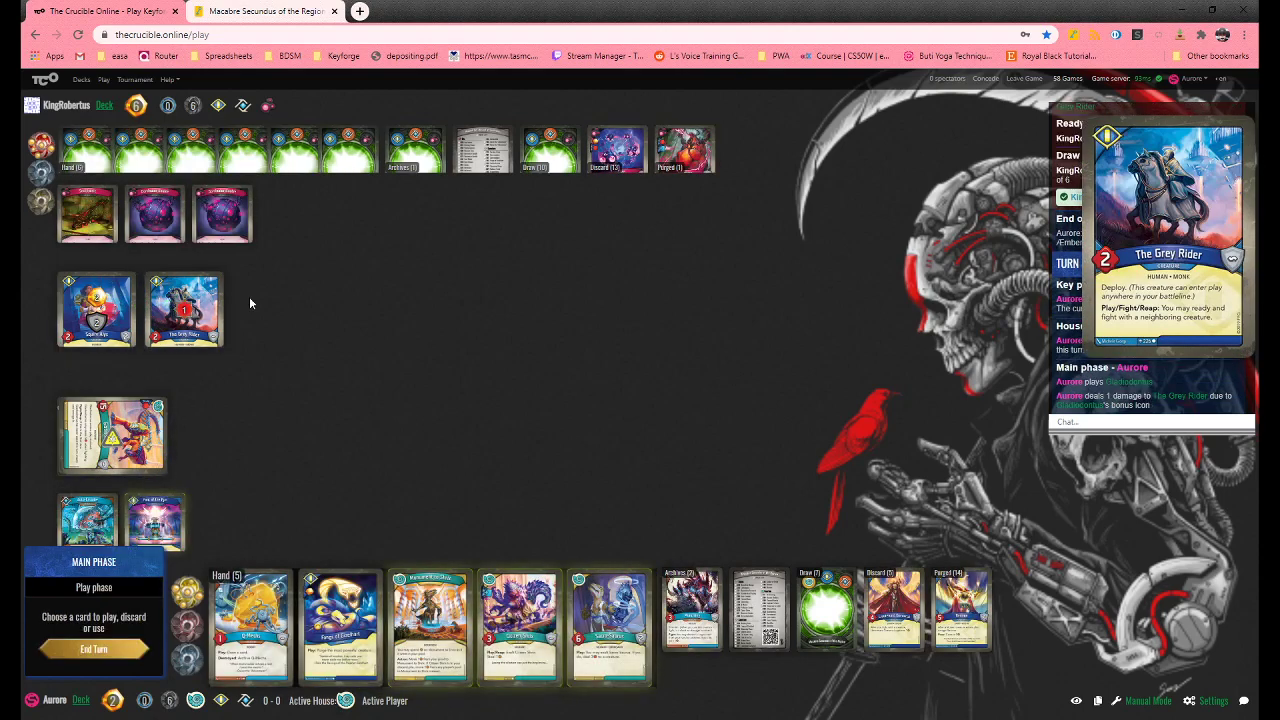
{"action": "left_click", "coordinate": [519, 628]}
{"action": "left_click", "coordinate": [94, 602]}
{"action": "left_click", "coordinate": [116, 646]}
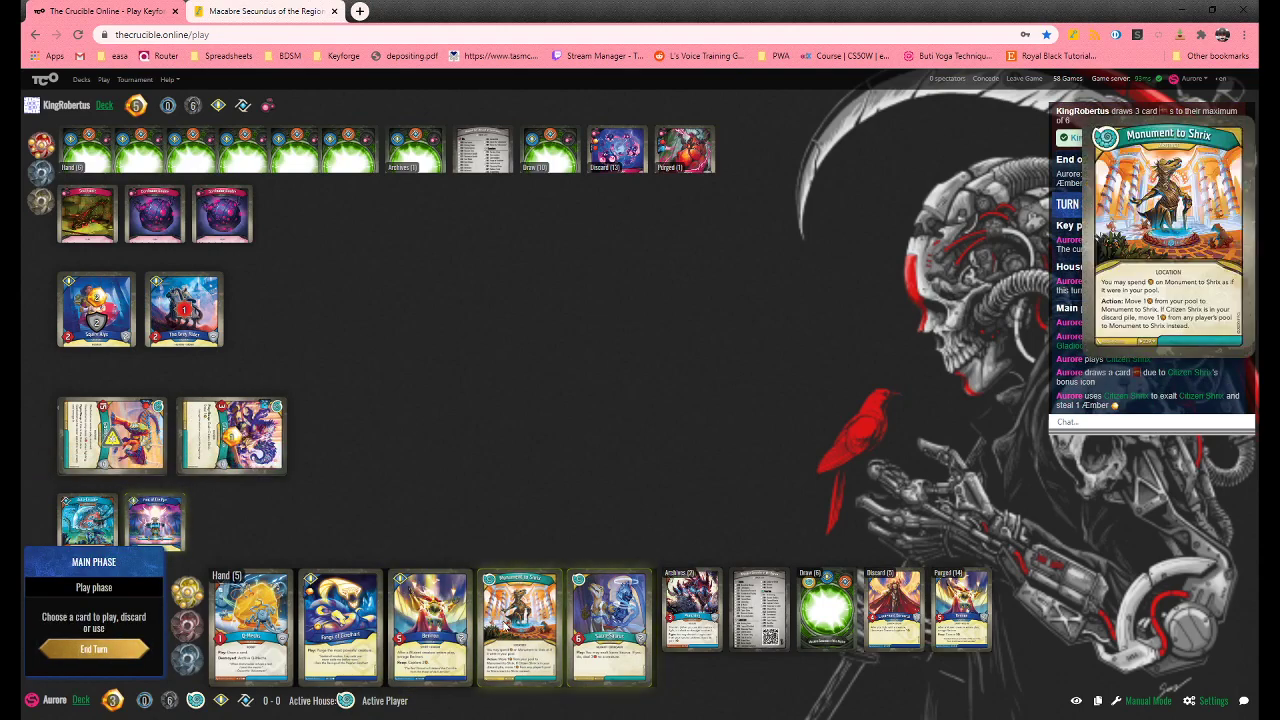
Play Monument to Shrix and Sacro-Saurus, exalting Sacro-Saurus to destroy The Grey Rider
{"action": "left_click", "coordinate": [519, 628]}
{"action": "left_click", "coordinate": [94, 601]}
{"action": "left_click", "coordinate": [520, 628]}
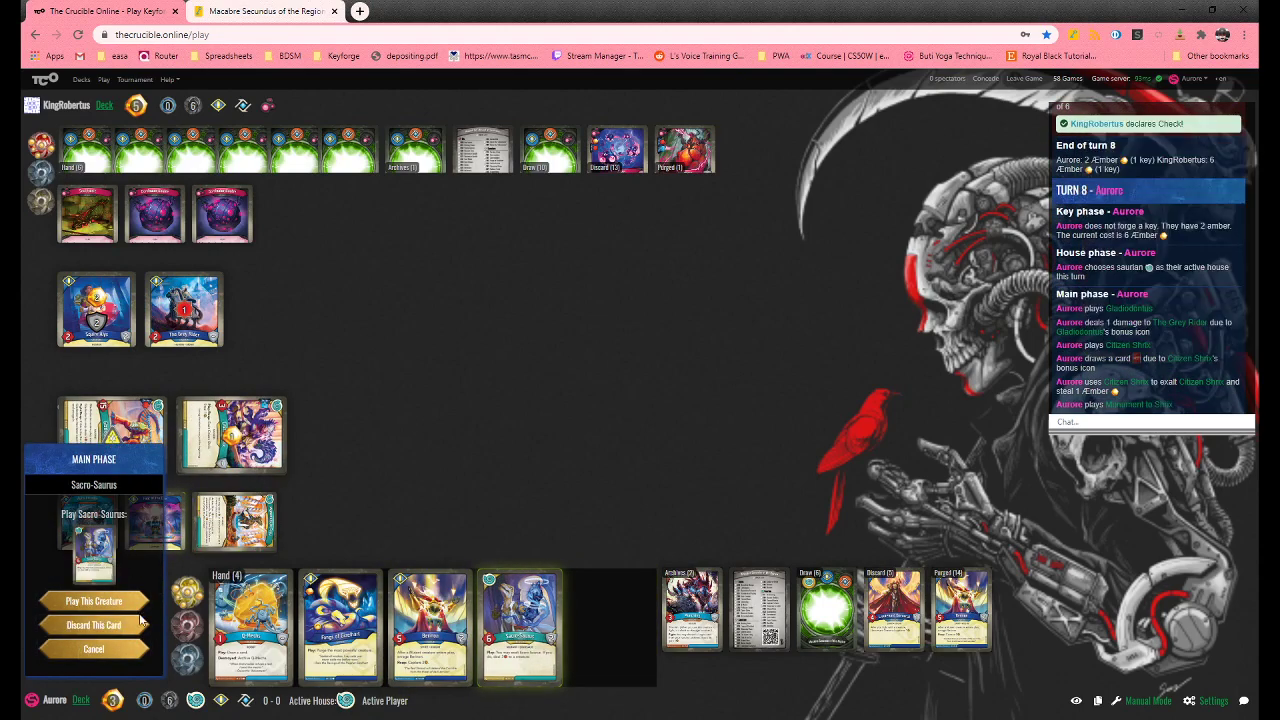
{"action": "left_click", "coordinate": [100, 601]}
{"action": "left_click", "coordinate": [114, 649]}
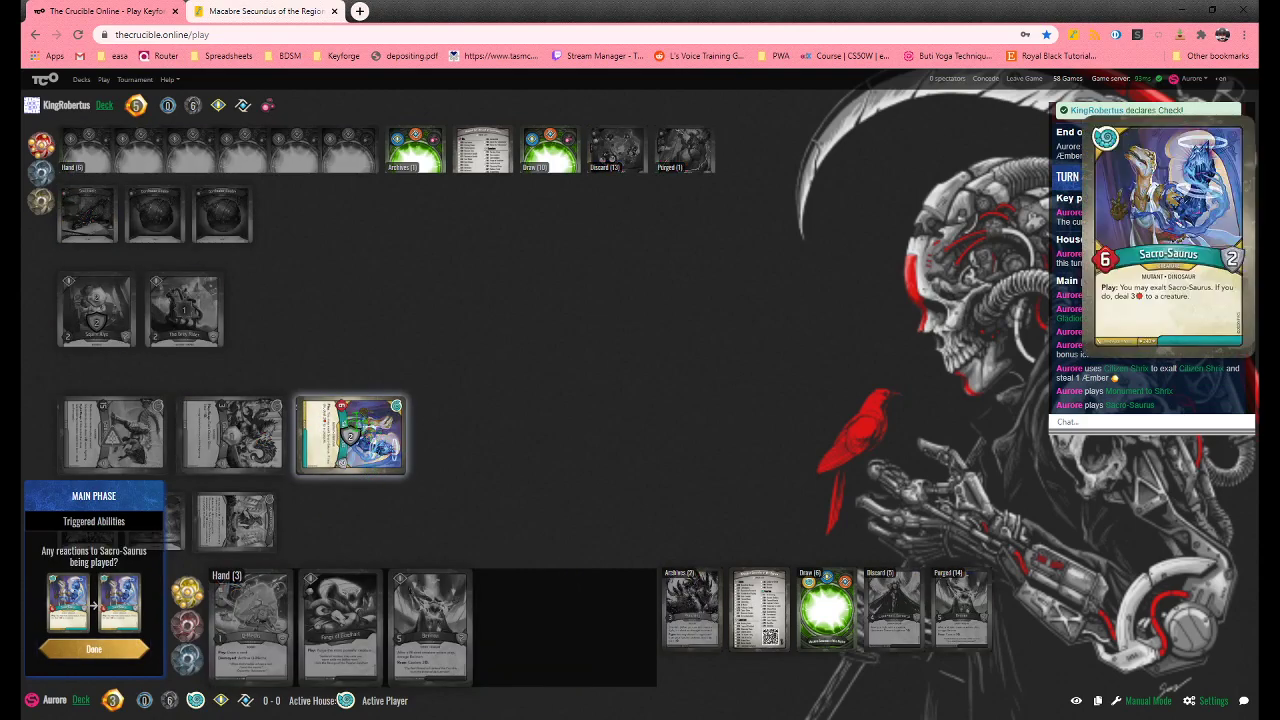
{"action": "left_click", "coordinate": [94, 649]}
{"action": "left_click", "coordinate": [185, 310]}
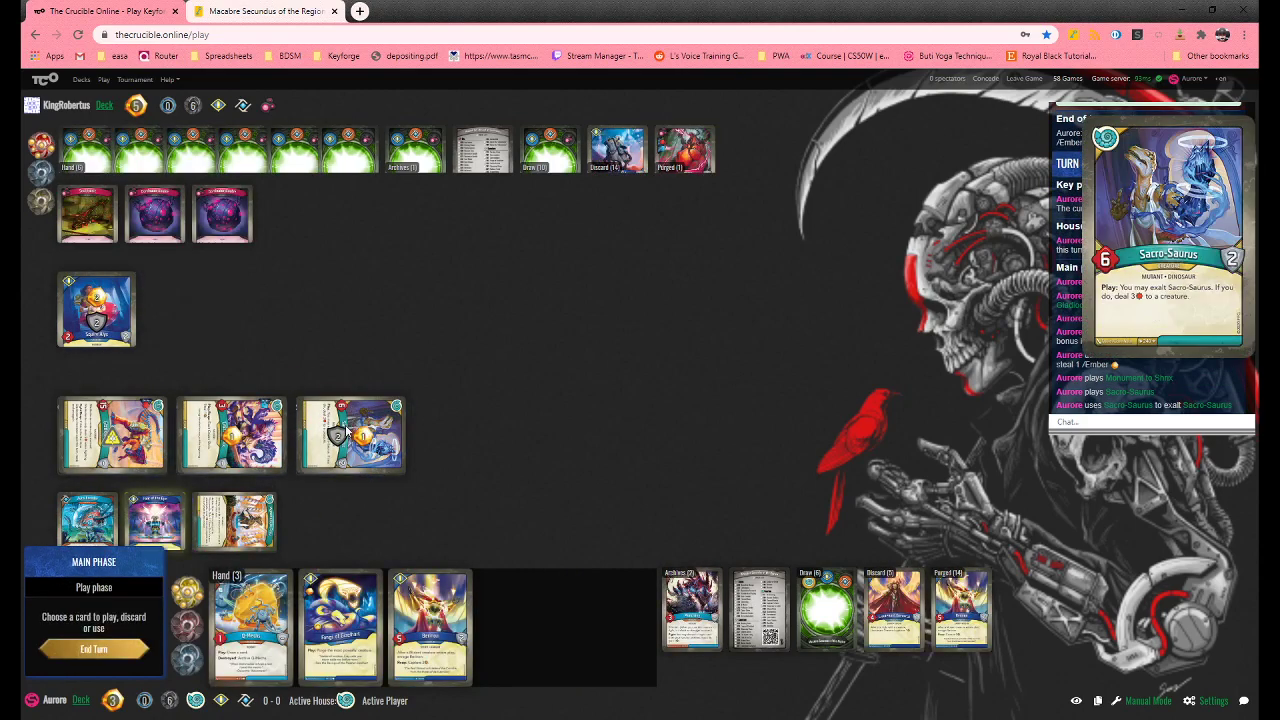
Capture an Æmber with Font of the Eye and end the turn
{"action": "left_click", "coordinate": [154, 527]}
{"action": "left_click", "coordinate": [116, 626]}
{"action": "left_click", "coordinate": [120, 432]}
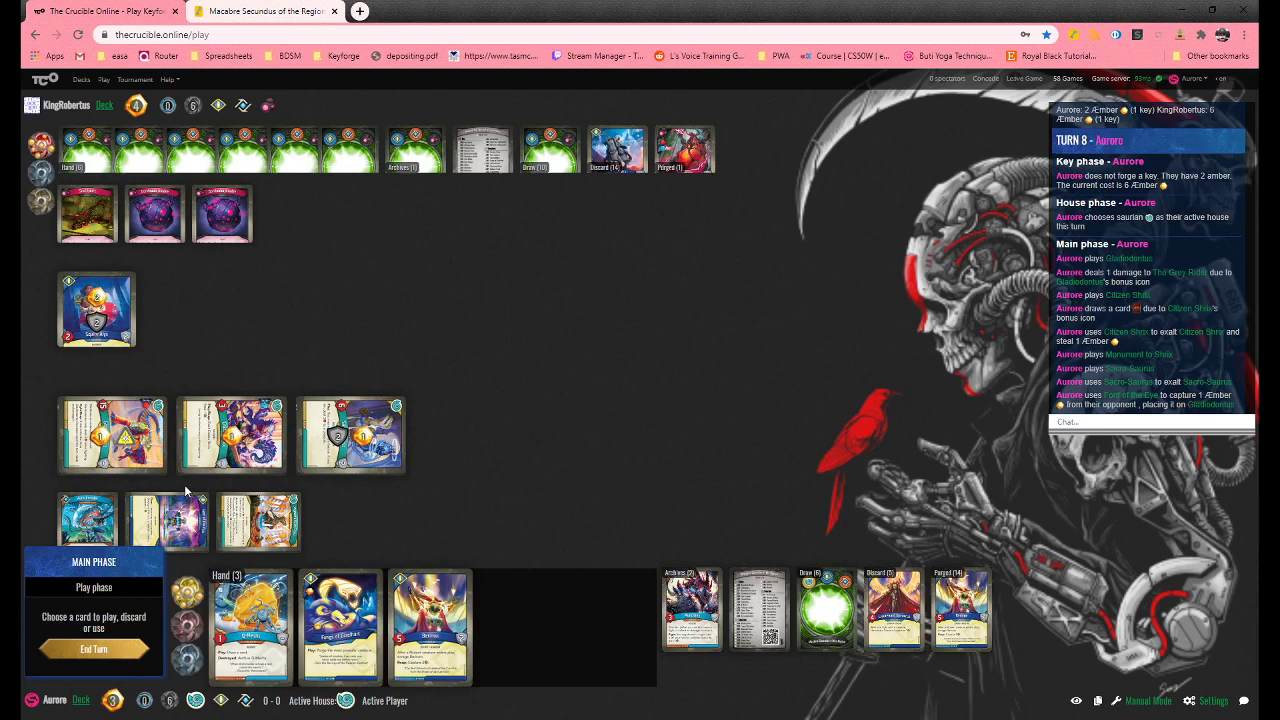
{"action": "left_click", "coordinate": [114, 655]}
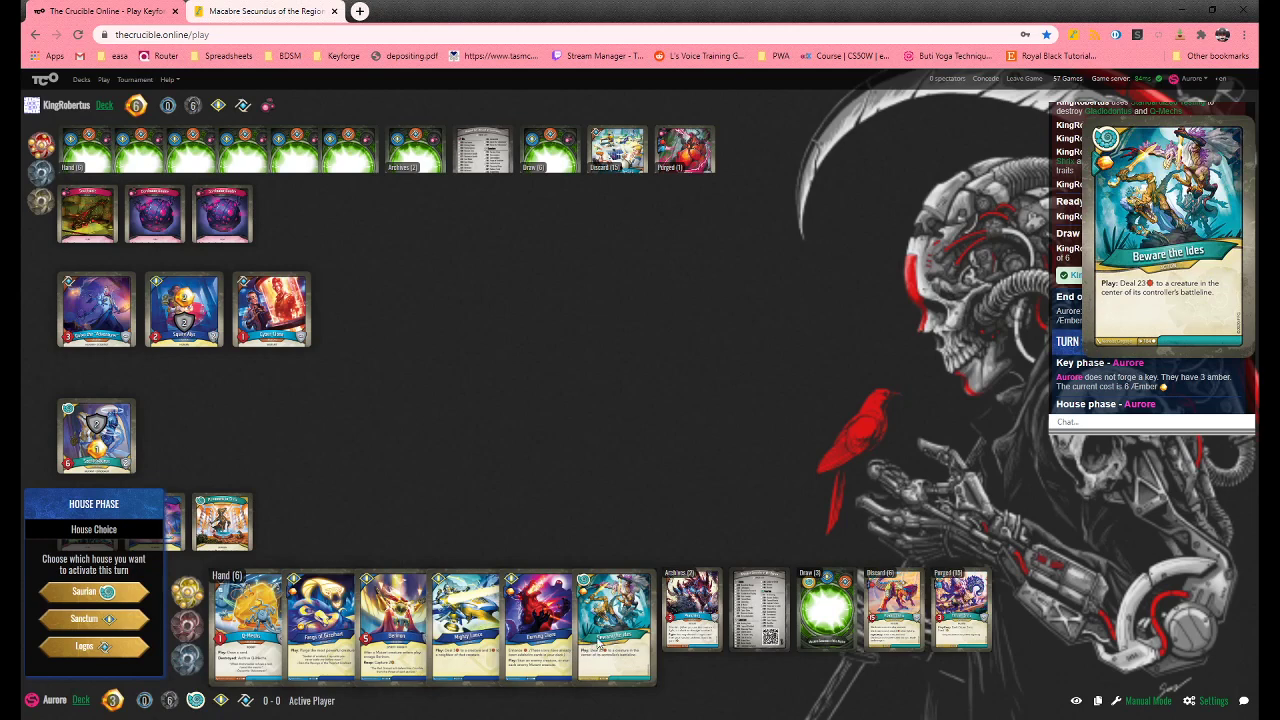
View your purged cards while waiting for the opponent's turn to finish
{"action": "mouse_move", "coordinate": [614, 622]}
{"action": "left_click", "coordinate": [965, 618]}
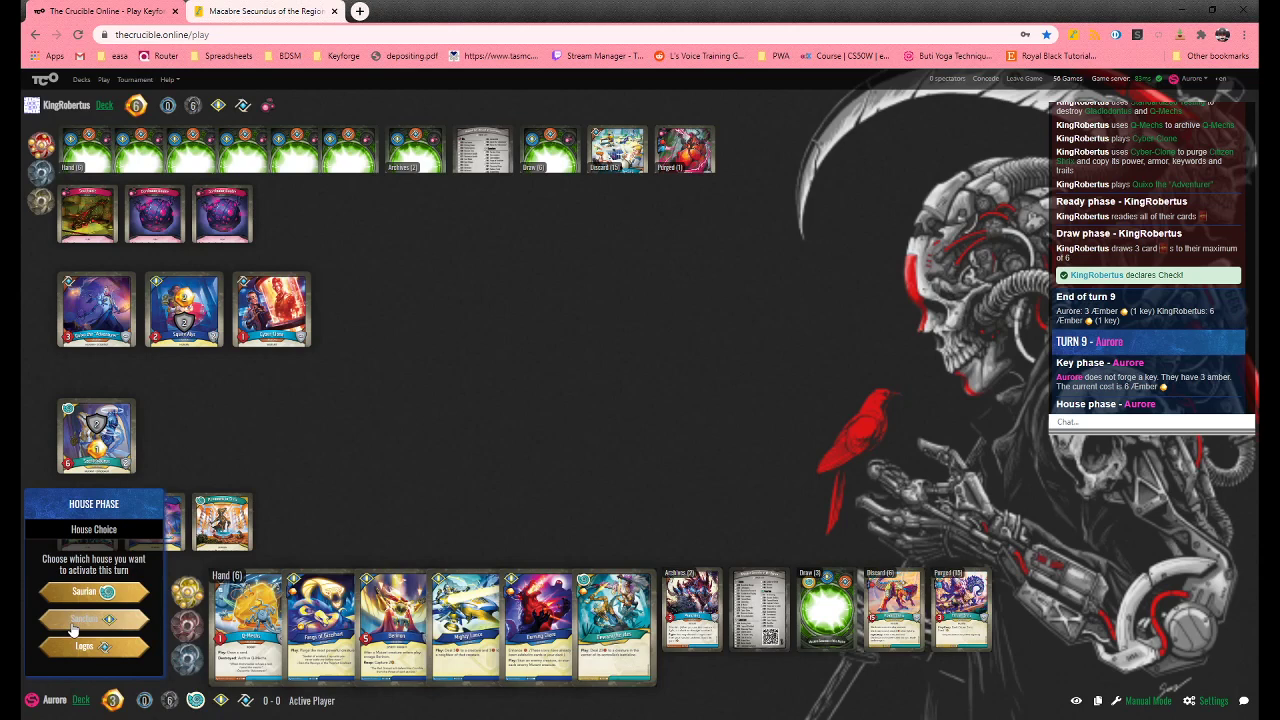
{"action": "left_click", "coordinate": [830, 626]}
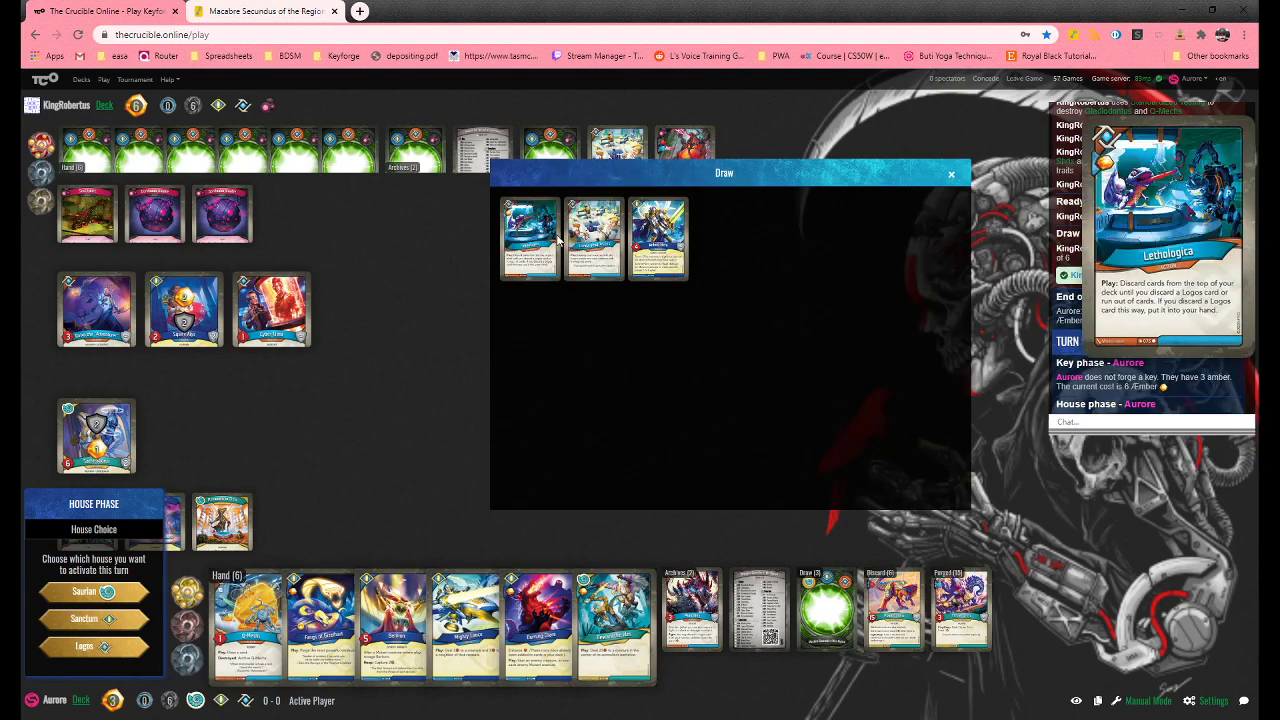
{"action": "left_click", "coordinate": [951, 174]}
{"action": "left_click", "coordinate": [893, 635]}
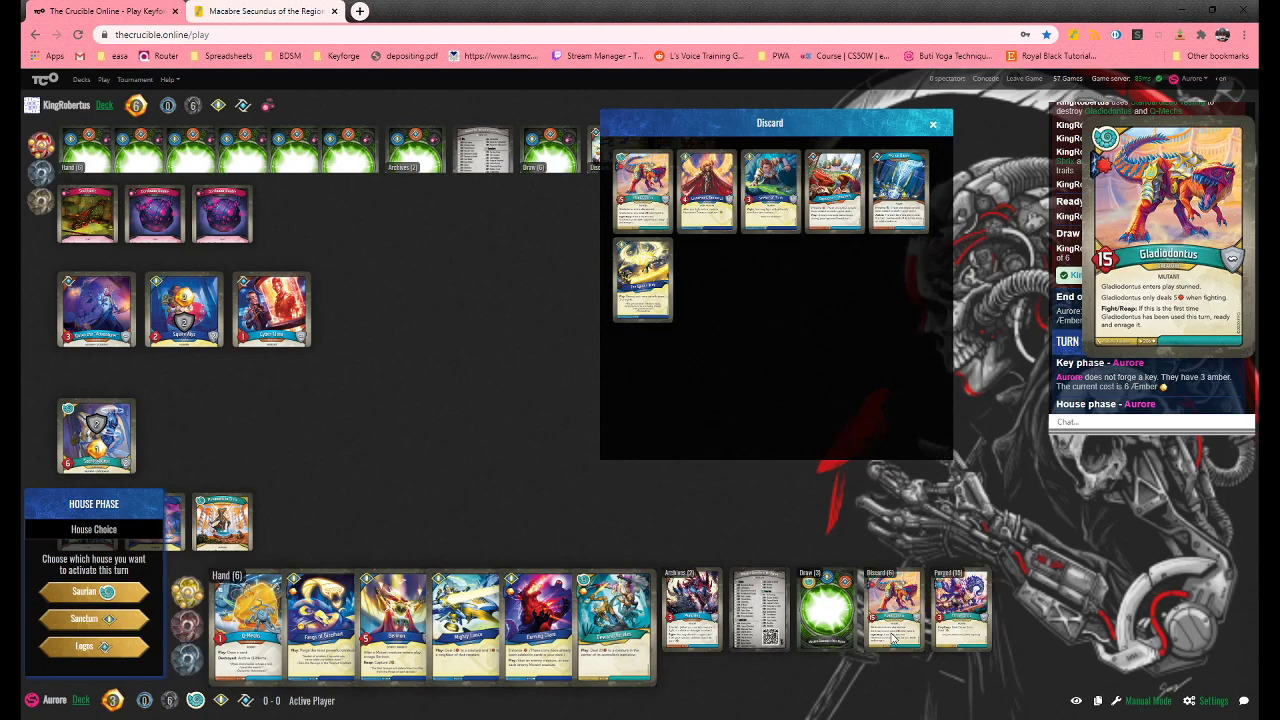
{"action": "left_click", "coordinate": [724, 539]}
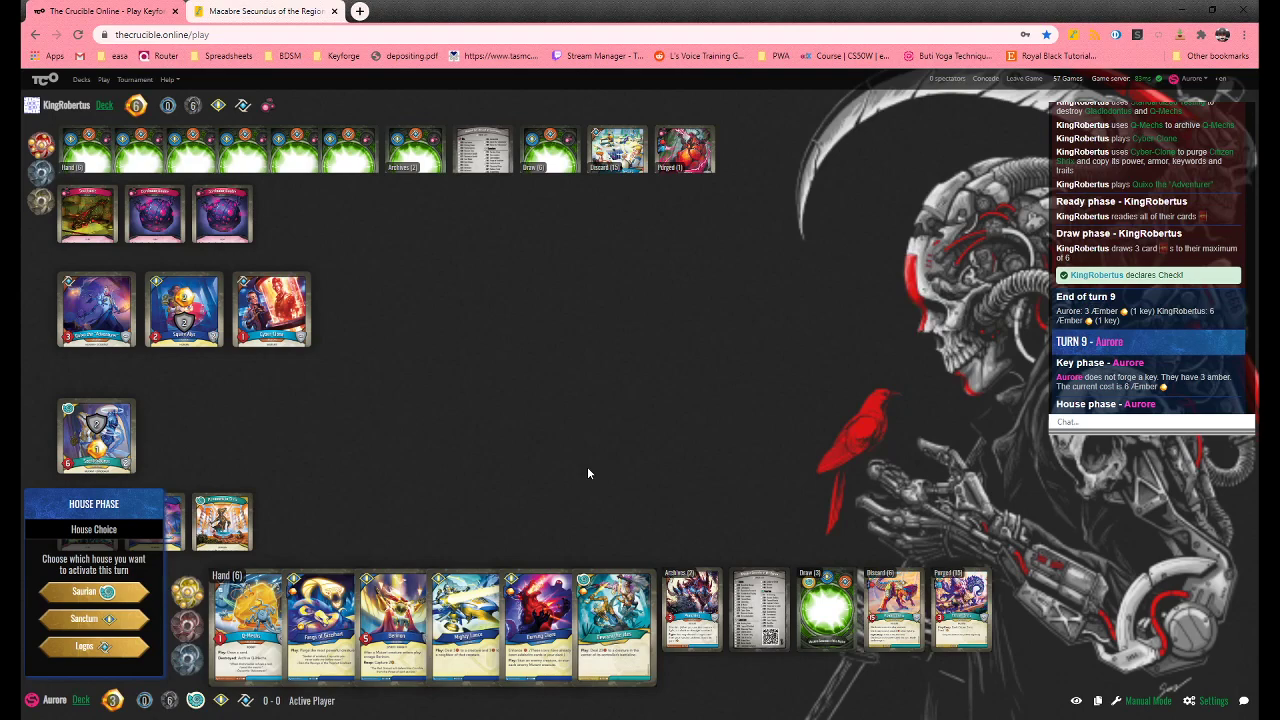
Choose Sanctum, keep archives, and destroy Quixo the Adventurer with Mighty Lance
{"action": "left_click", "coordinate": [116, 620]}
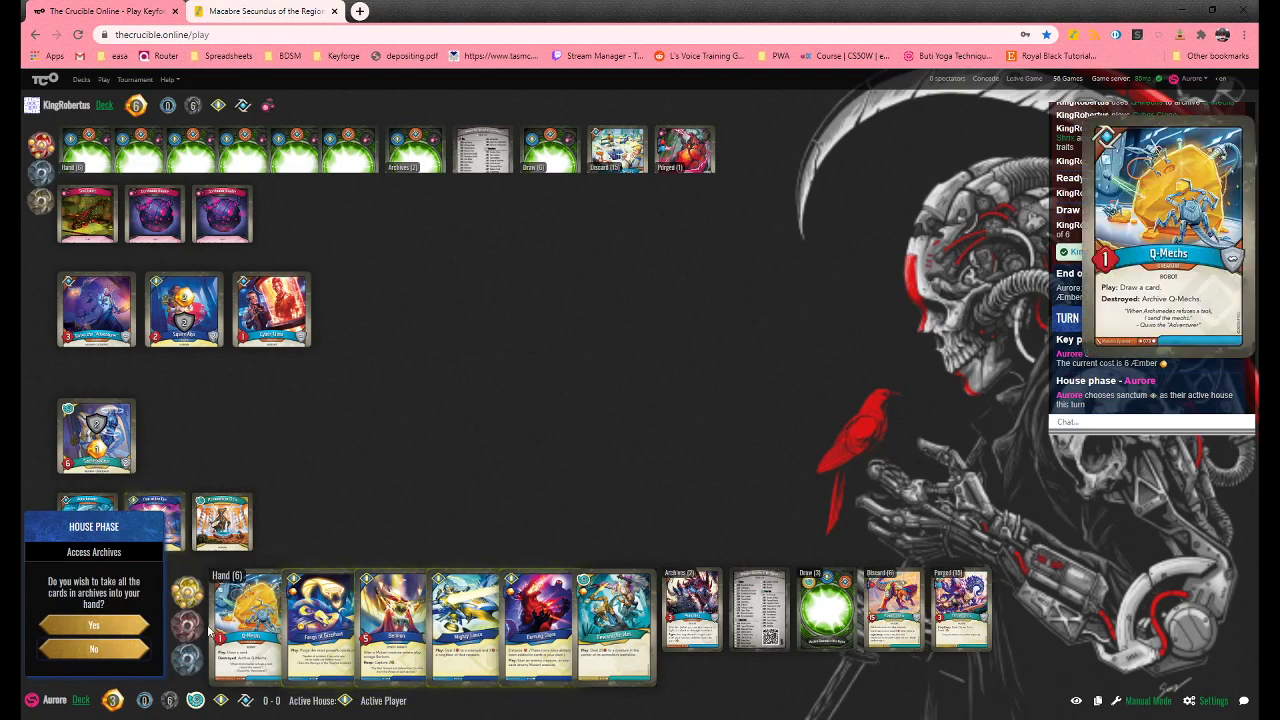
{"action": "left_click", "coordinate": [94, 649]}
{"action": "mouse_move", "coordinate": [538, 625]}
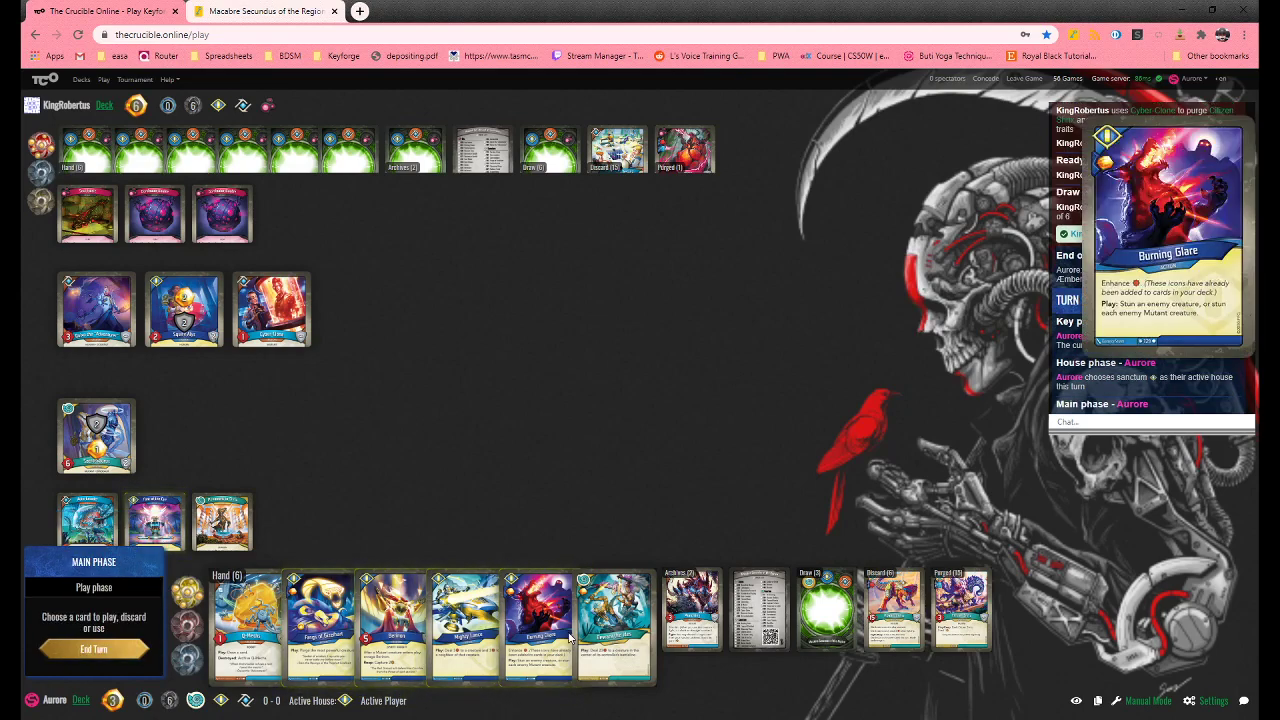
{"action": "left_click", "coordinate": [465, 620]}
{"action": "left_click", "coordinate": [93, 600]}
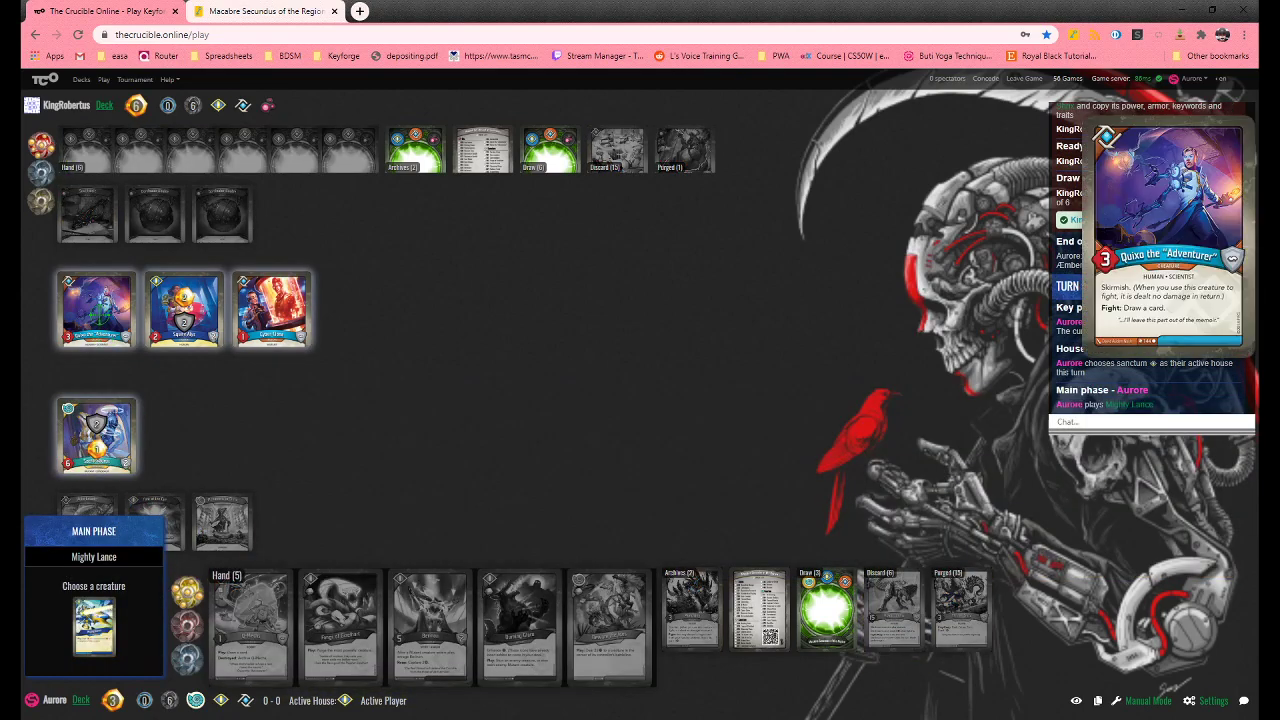
{"action": "left_click", "coordinate": [110, 310]}
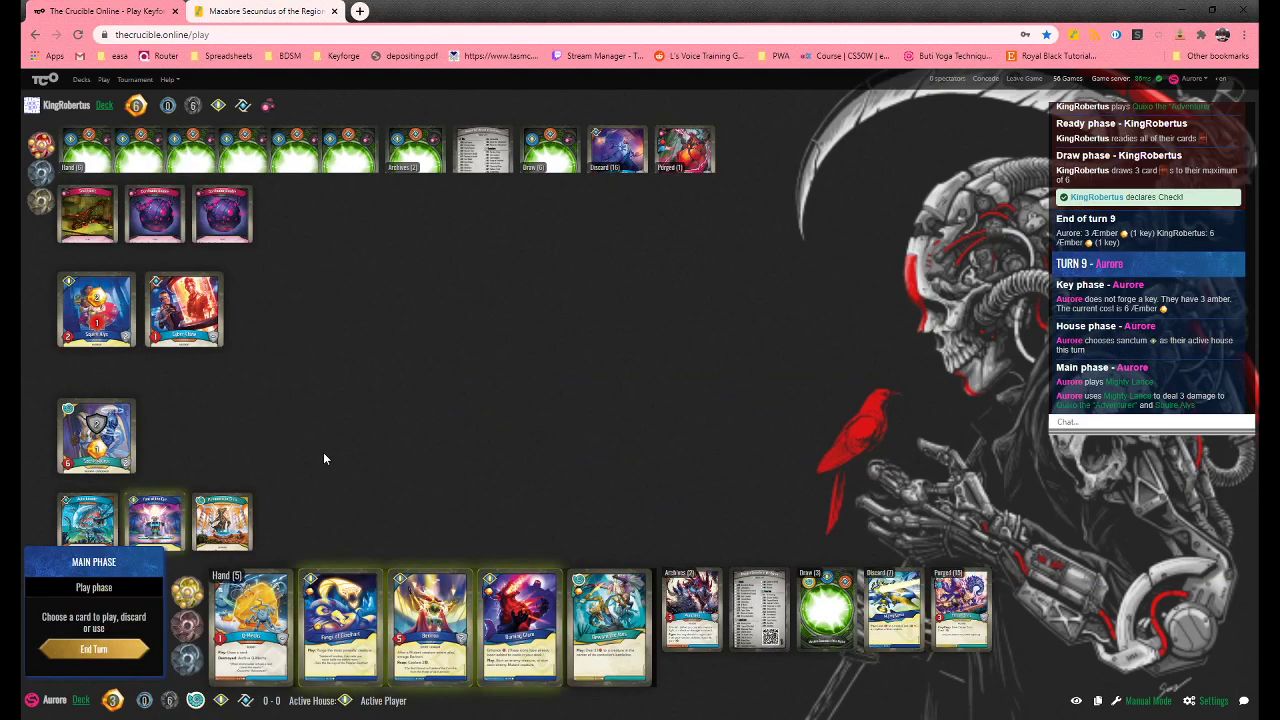
Play Berinon as a creature and Burning Glare to stun Cyber Clone
{"action": "left_click", "coordinate": [430, 625]}
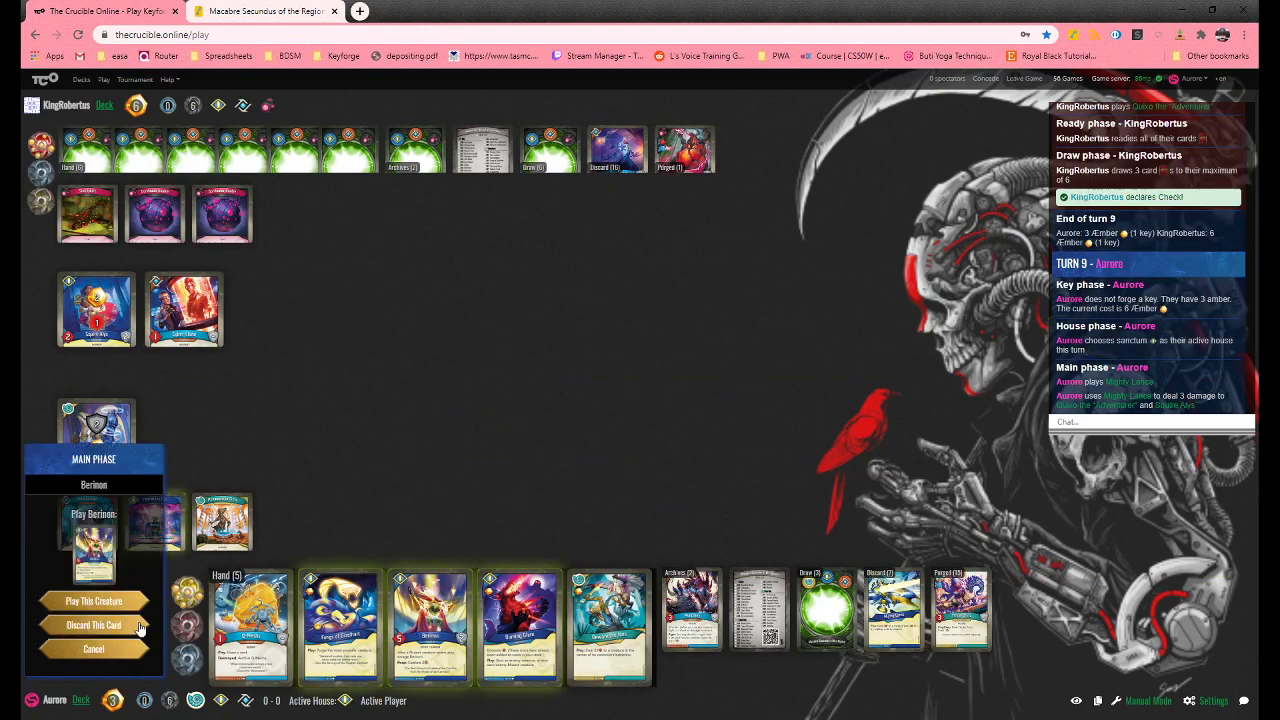
{"action": "left_click", "coordinate": [93, 600]}
{"action": "left_click", "coordinate": [93, 649]}
{"action": "left_click", "coordinate": [430, 625]}
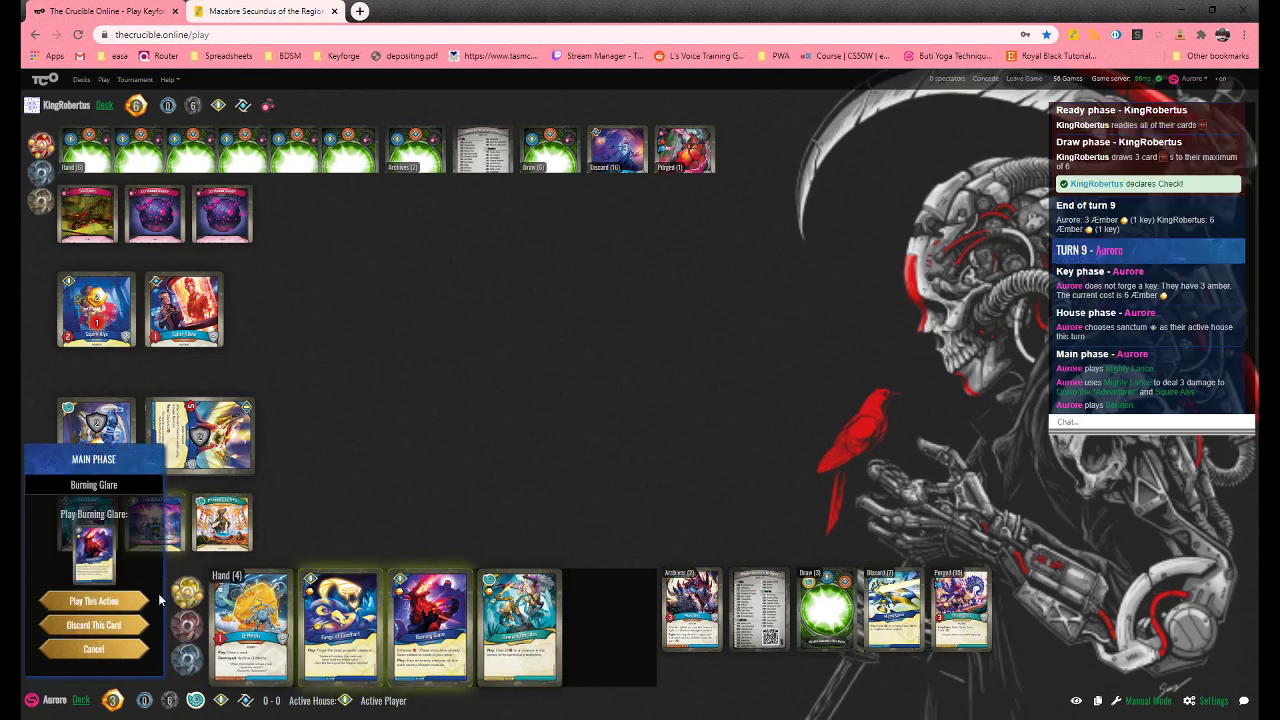
{"action": "left_click", "coordinate": [140, 600]}
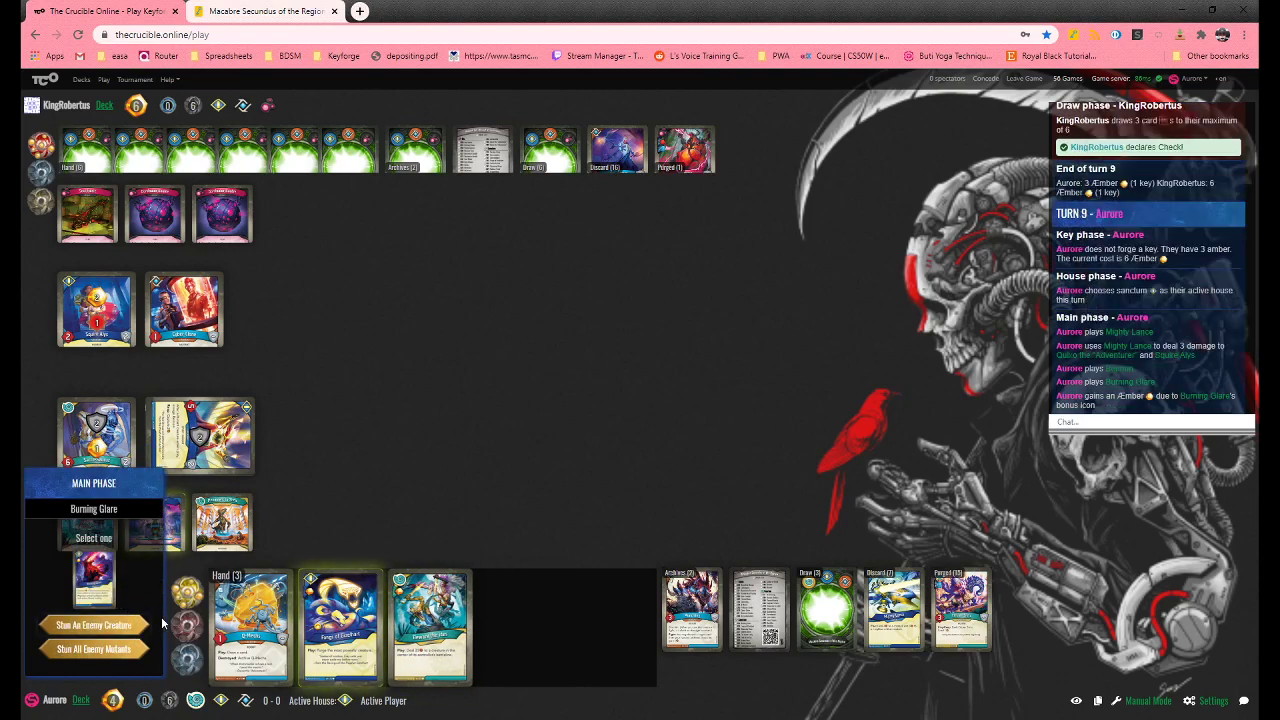
{"action": "left_click", "coordinate": [110, 649]}
{"action": "mouse_move", "coordinate": [96, 432]}
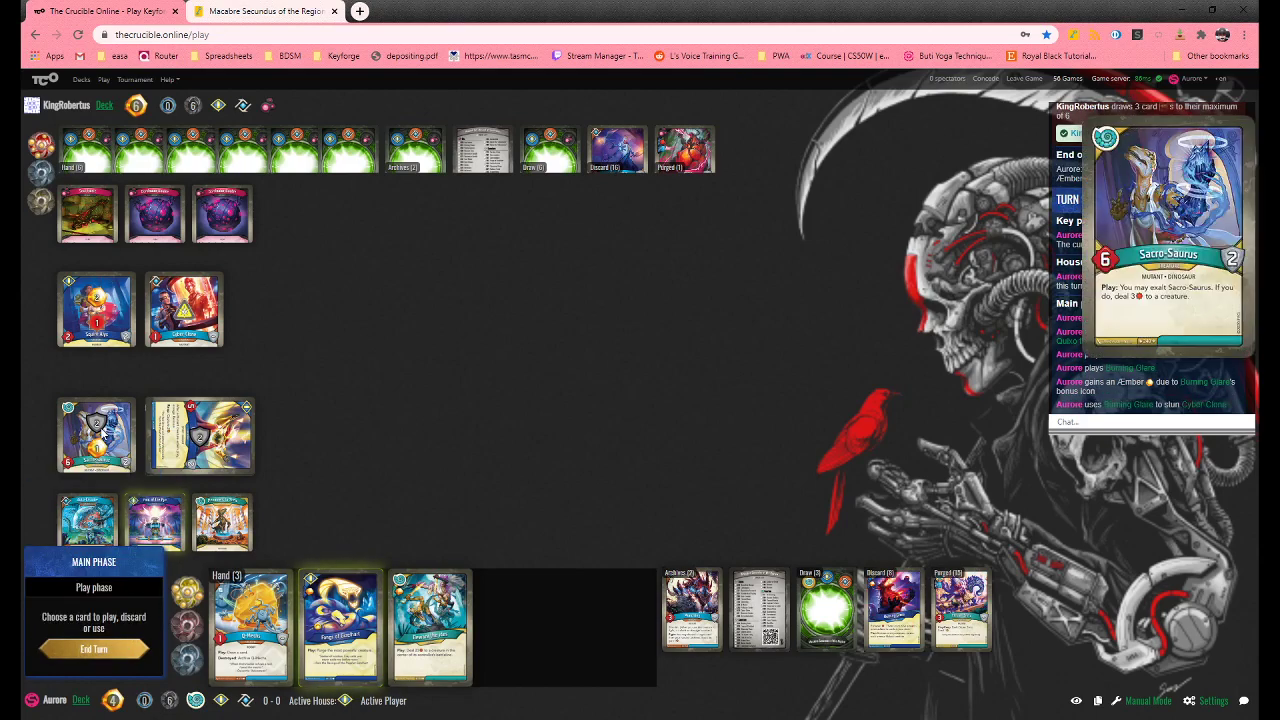
Discard Fangs of Gizelhart, capture an Æmber with Font of the Eye, and end the turn
{"action": "left_click", "coordinate": [340, 625]}
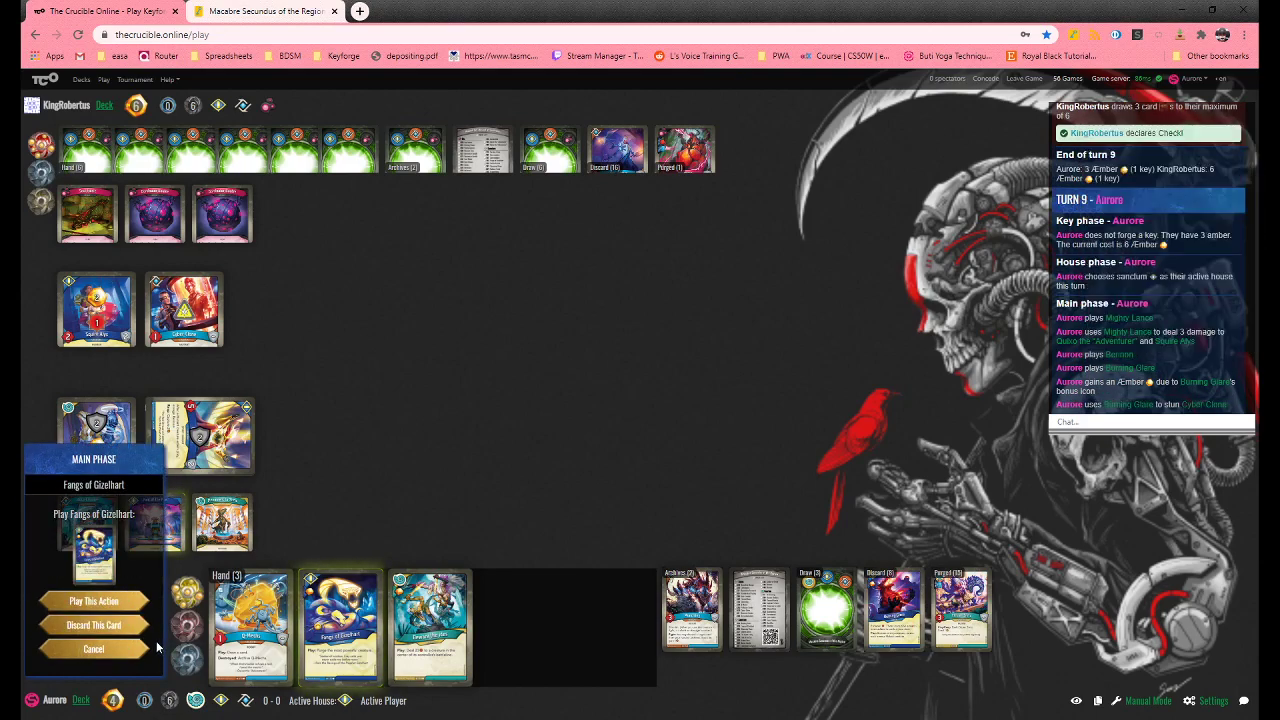
{"action": "left_click", "coordinate": [93, 625]}
{"action": "mouse_move", "coordinate": [250, 625]}
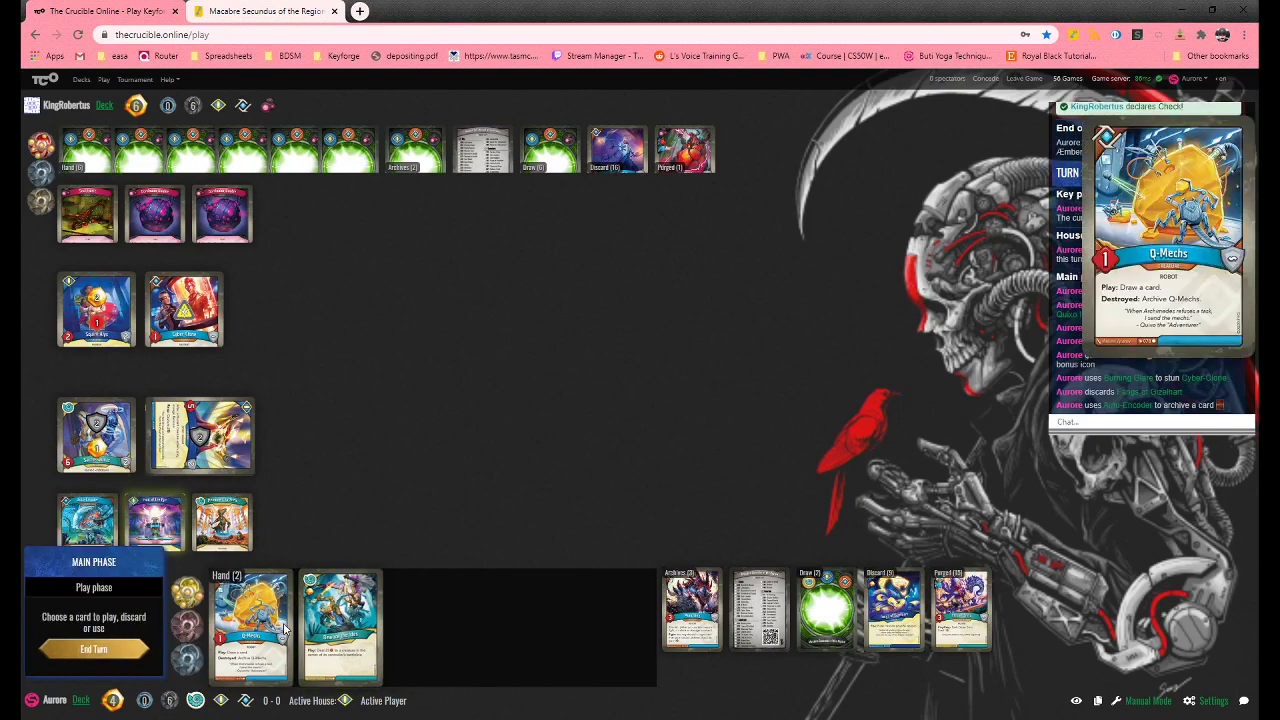
{"action": "left_click", "coordinate": [155, 520]}
{"action": "left_click", "coordinate": [110, 610]}
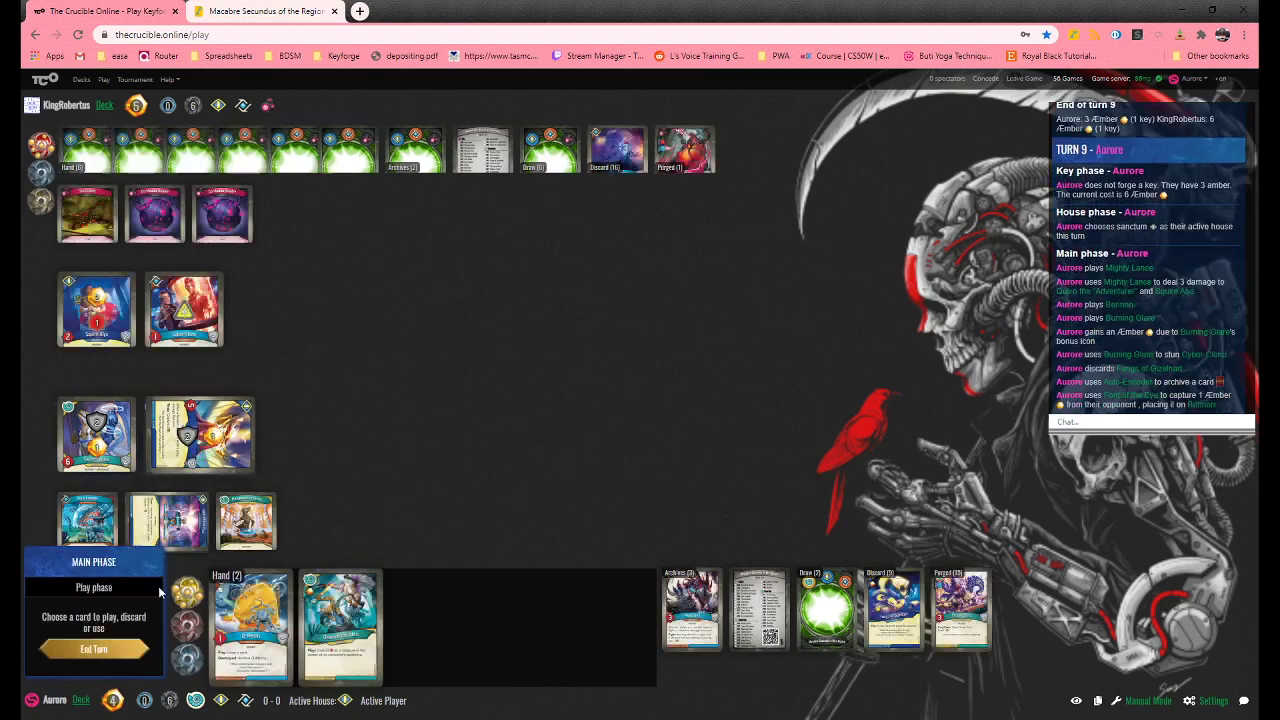
{"action": "left_click", "coordinate": [93, 649]}
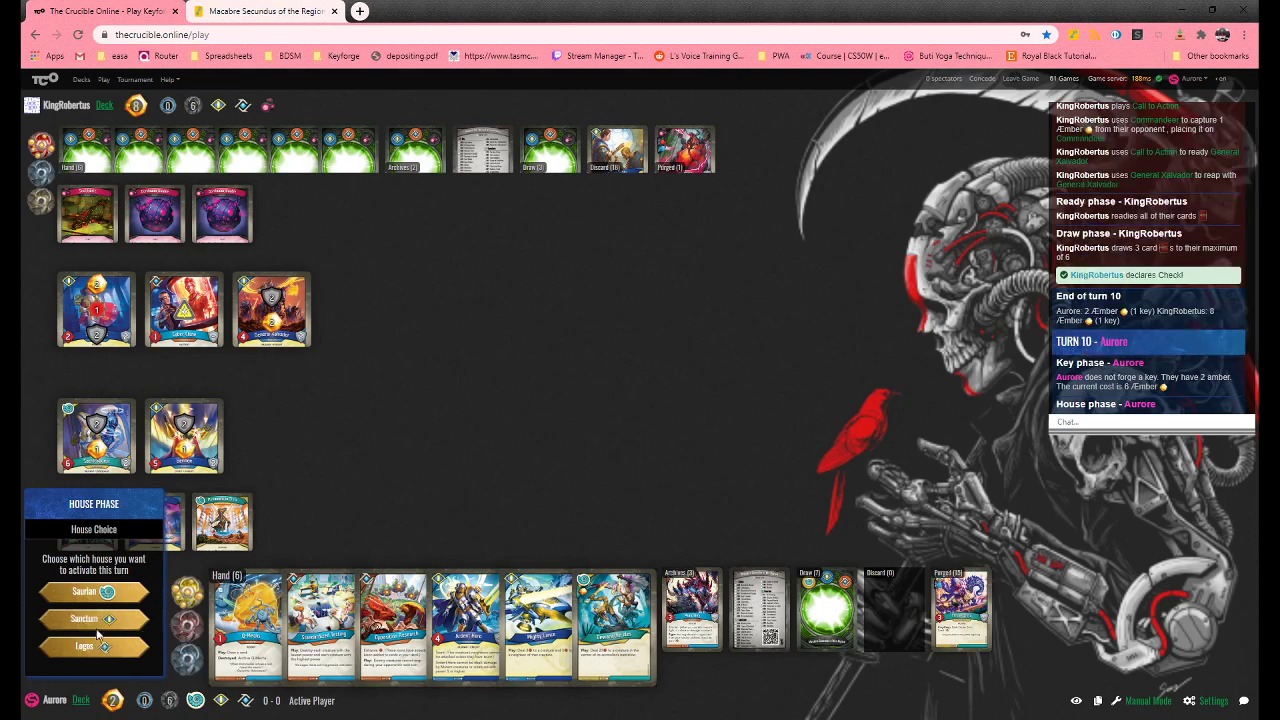
Choose Sanctum, keep archives, and Mighty Lance an enemy creature and its neighbour
{"action": "left_click", "coordinate": [103, 620]}
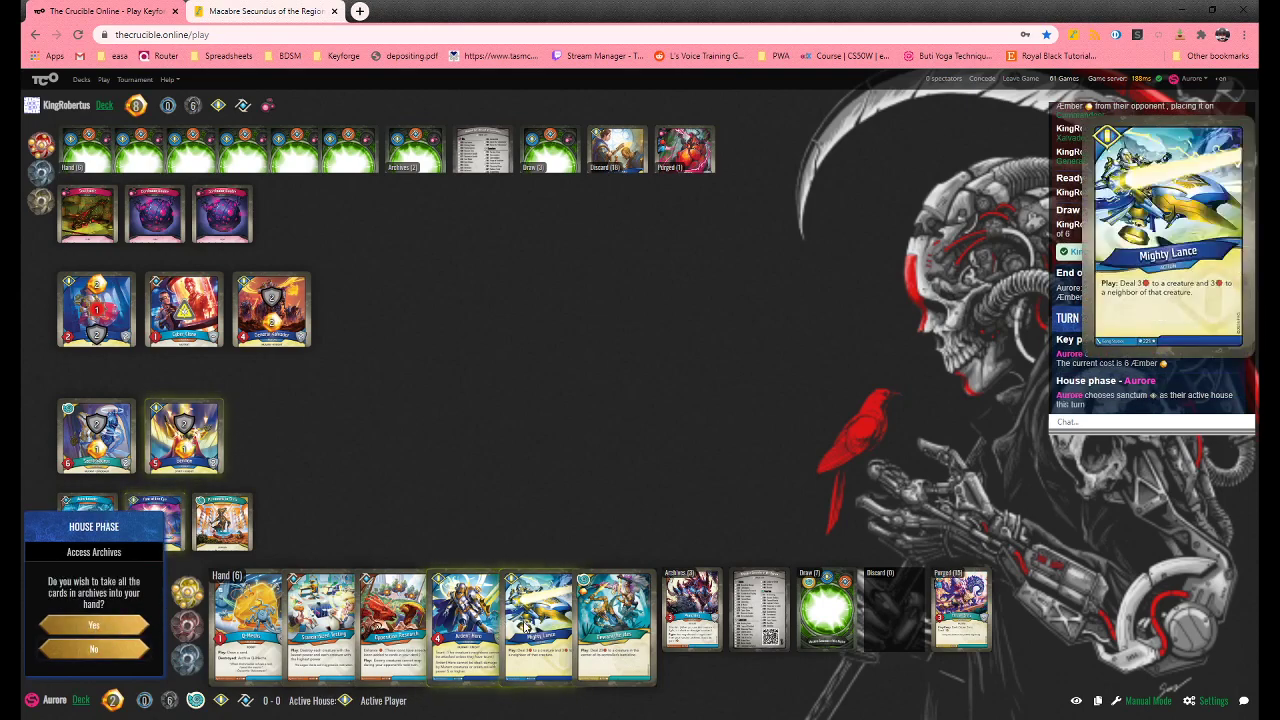
{"action": "left_click", "coordinate": [93, 645]}
{"action": "left_click", "coordinate": [528, 635]}
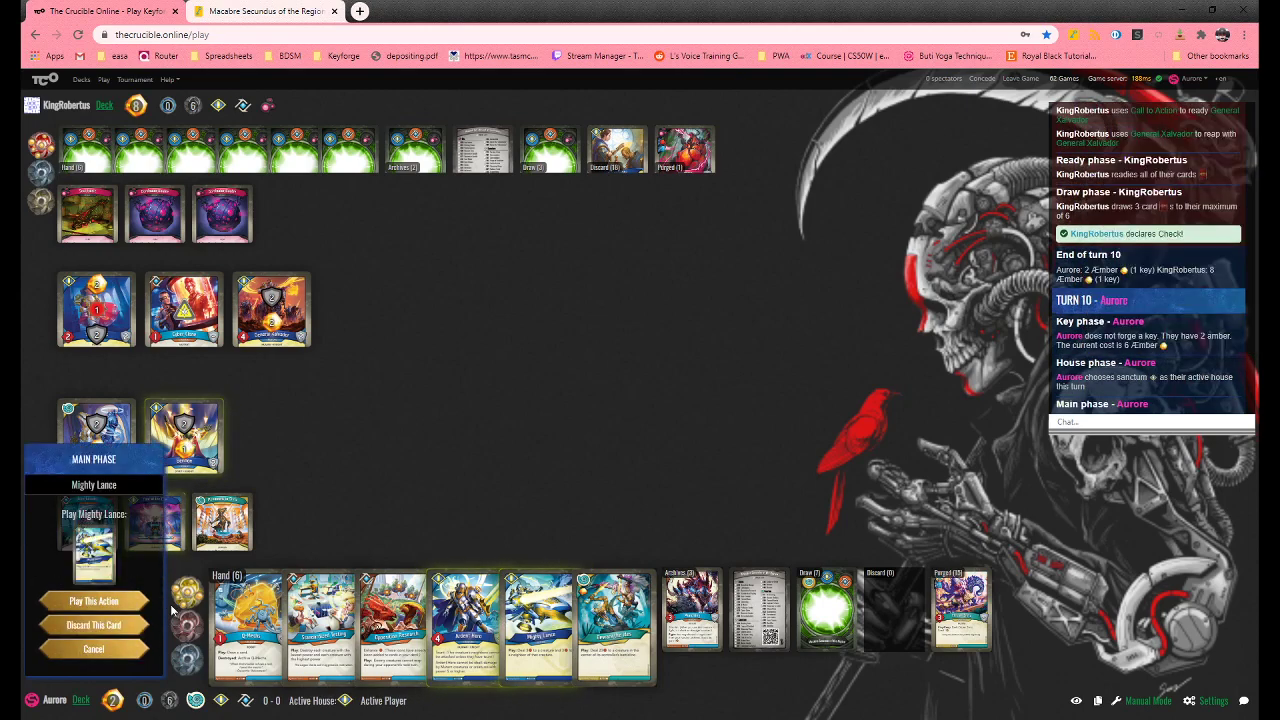
{"action": "left_click", "coordinate": [131, 601]}
{"action": "left_click", "coordinate": [183, 310]}
{"action": "left_click", "coordinate": [95, 310]}
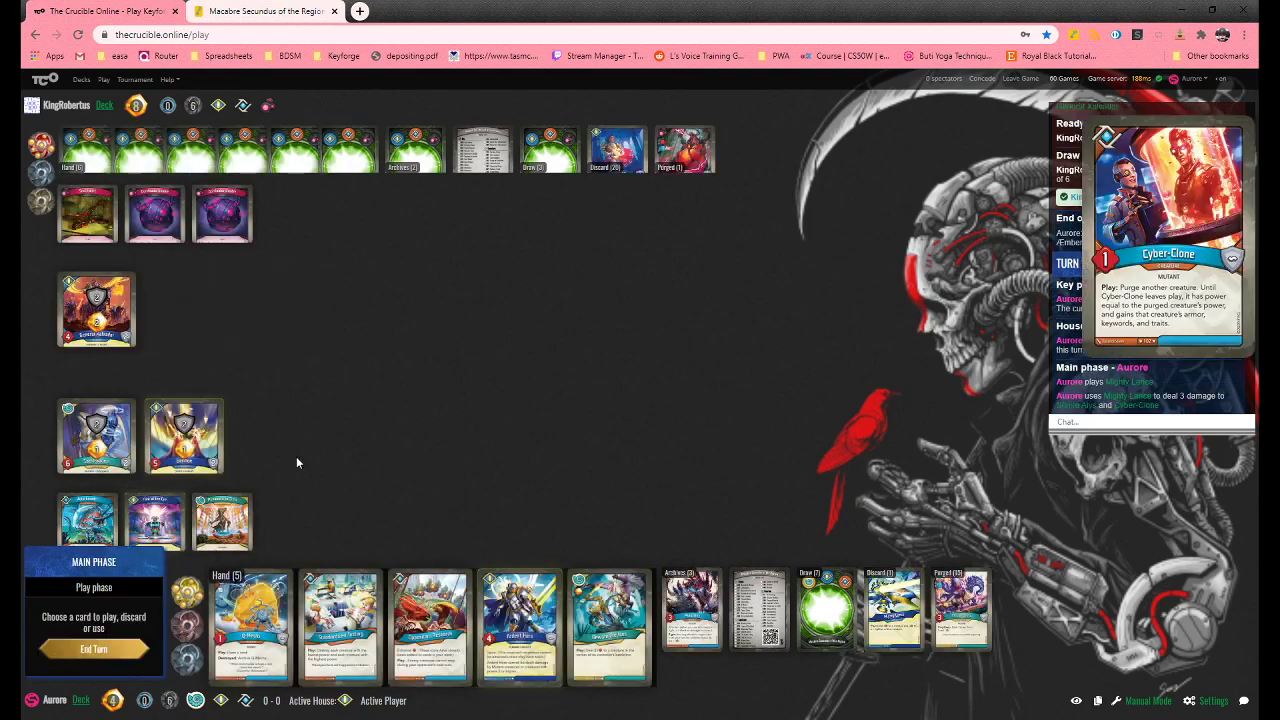
Play Ardent Hero on the right flank and reap with Berinon
{"action": "left_click", "coordinate": [520, 625]}
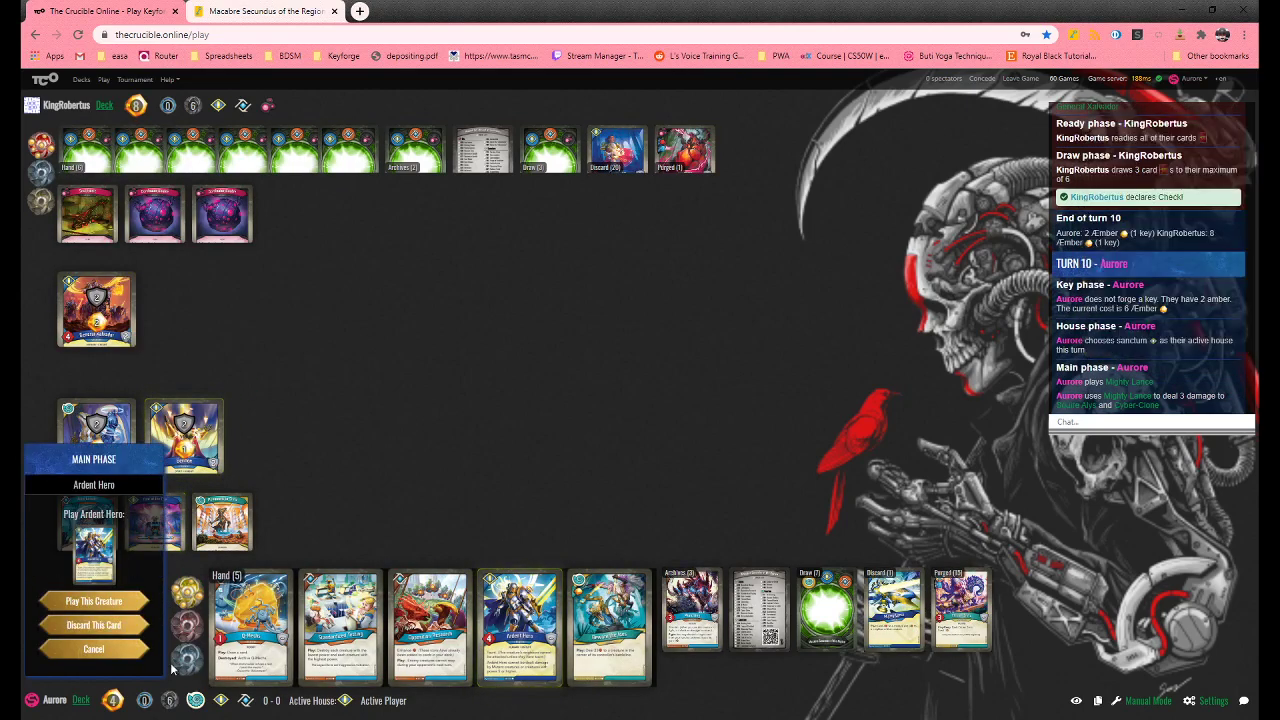
{"action": "left_click", "coordinate": [93, 601]}
{"action": "left_click", "coordinate": [120, 652]}
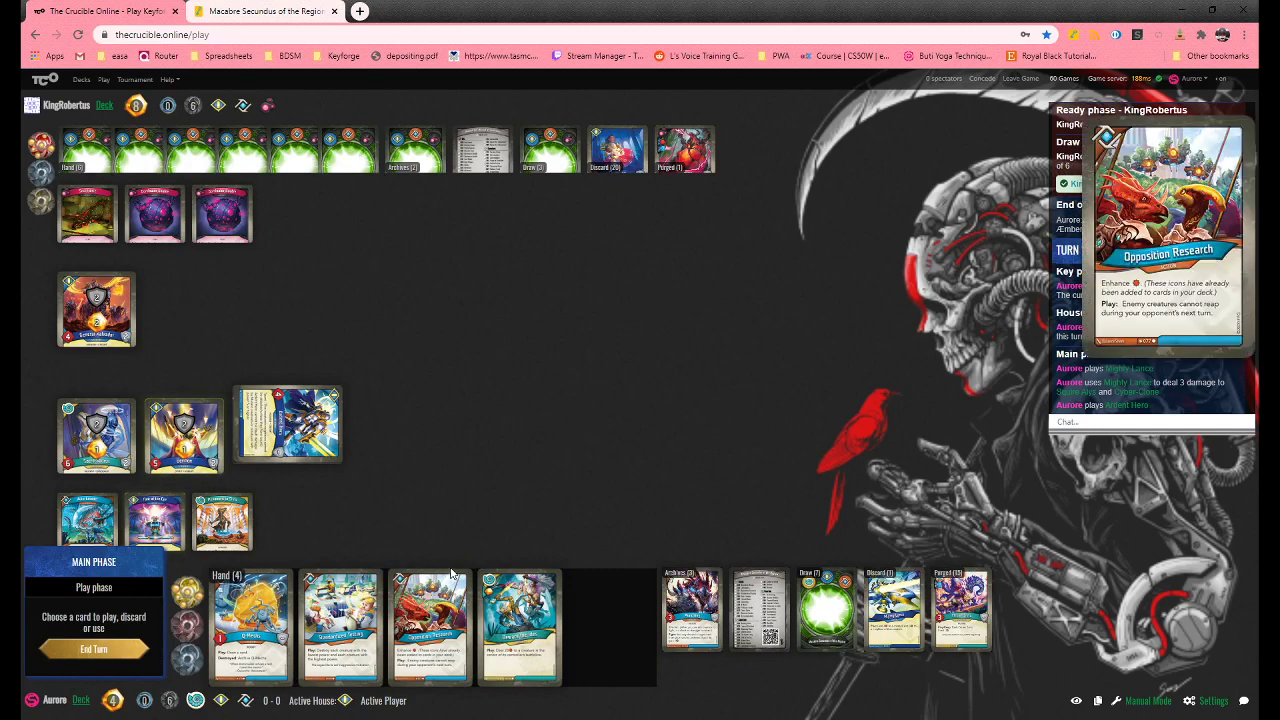
{"action": "mouse_move", "coordinate": [184, 436]}
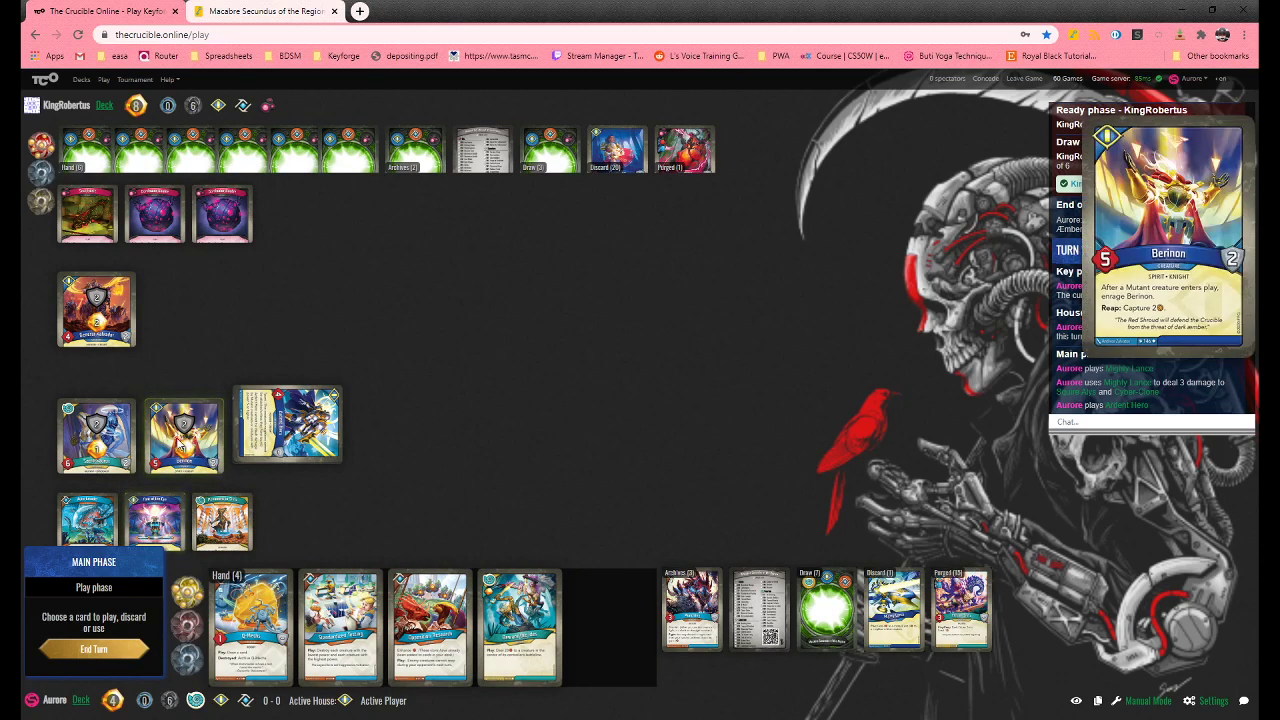
{"action": "left_click", "coordinate": [183, 435]}
{"action": "left_click", "coordinate": [127, 621]}
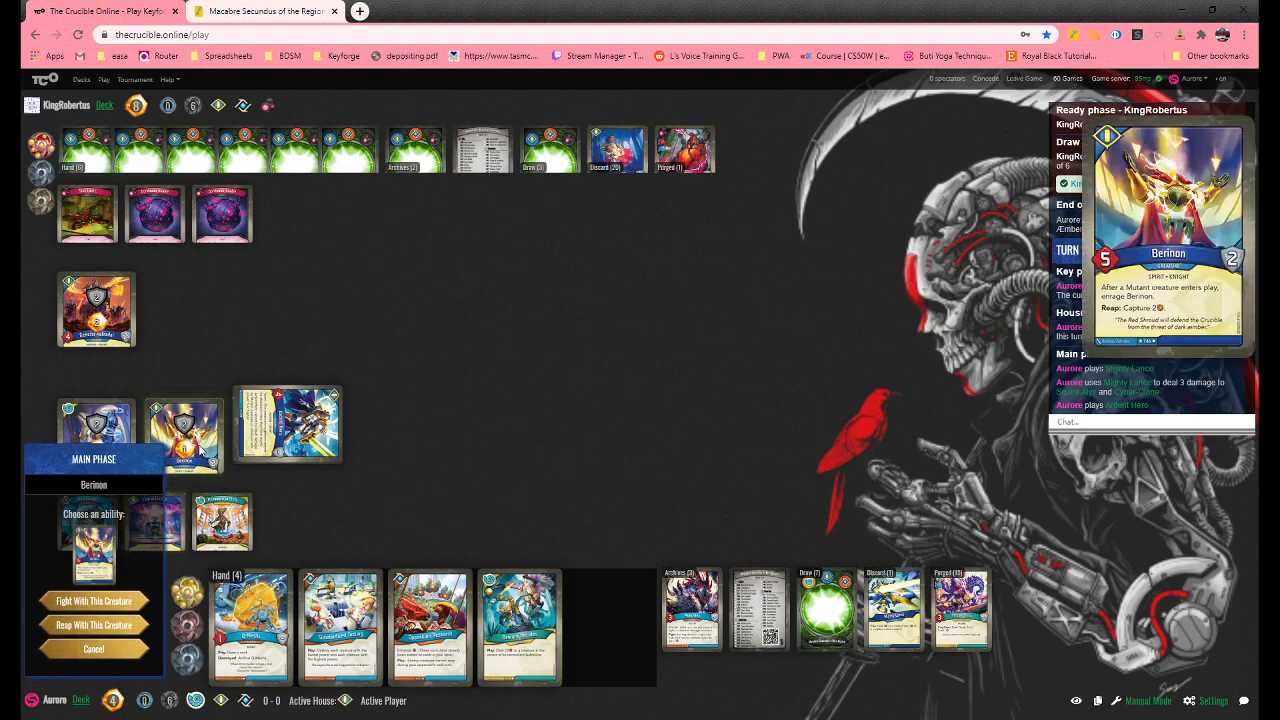
Capture an Æmber onto Sacro-Saurus with Font of the Eye and end the turn
{"action": "left_click", "coordinate": [135, 624]}
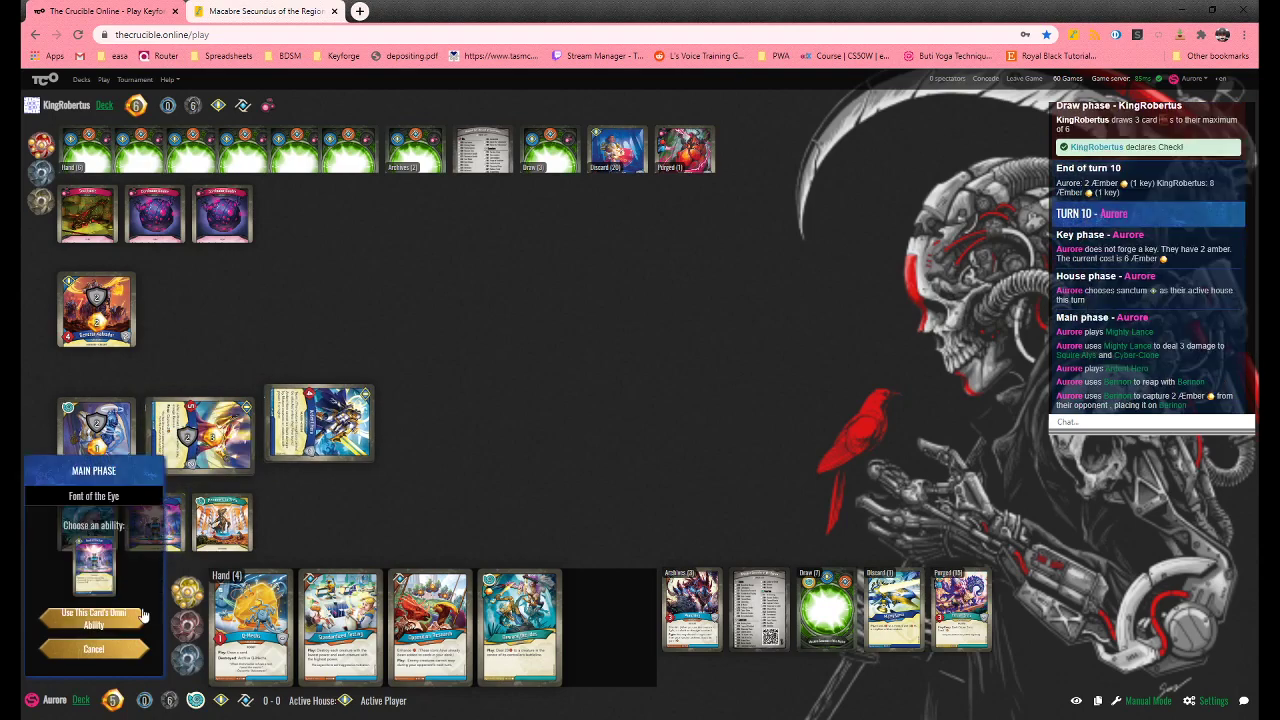
{"action": "left_click", "coordinate": [139, 622]}
{"action": "mouse_move", "coordinate": [200, 436]}
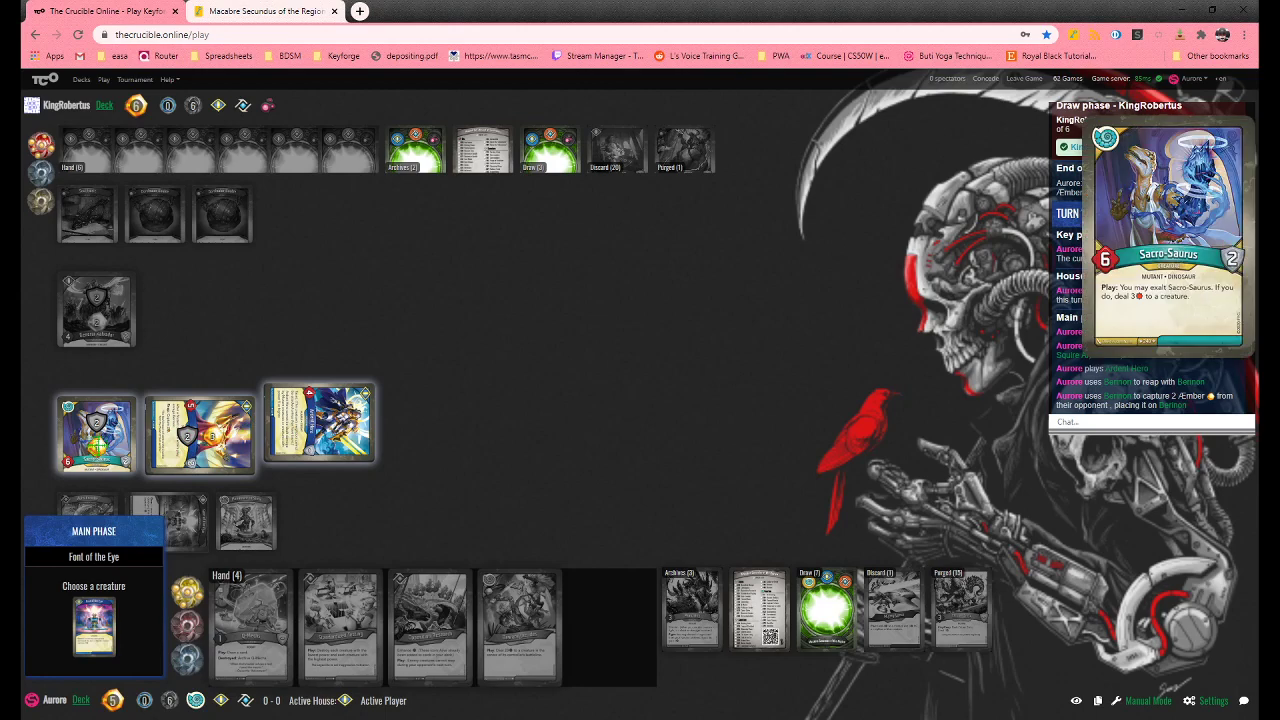
{"action": "left_click", "coordinate": [97, 442]}
{"action": "left_click", "coordinate": [94, 650]}
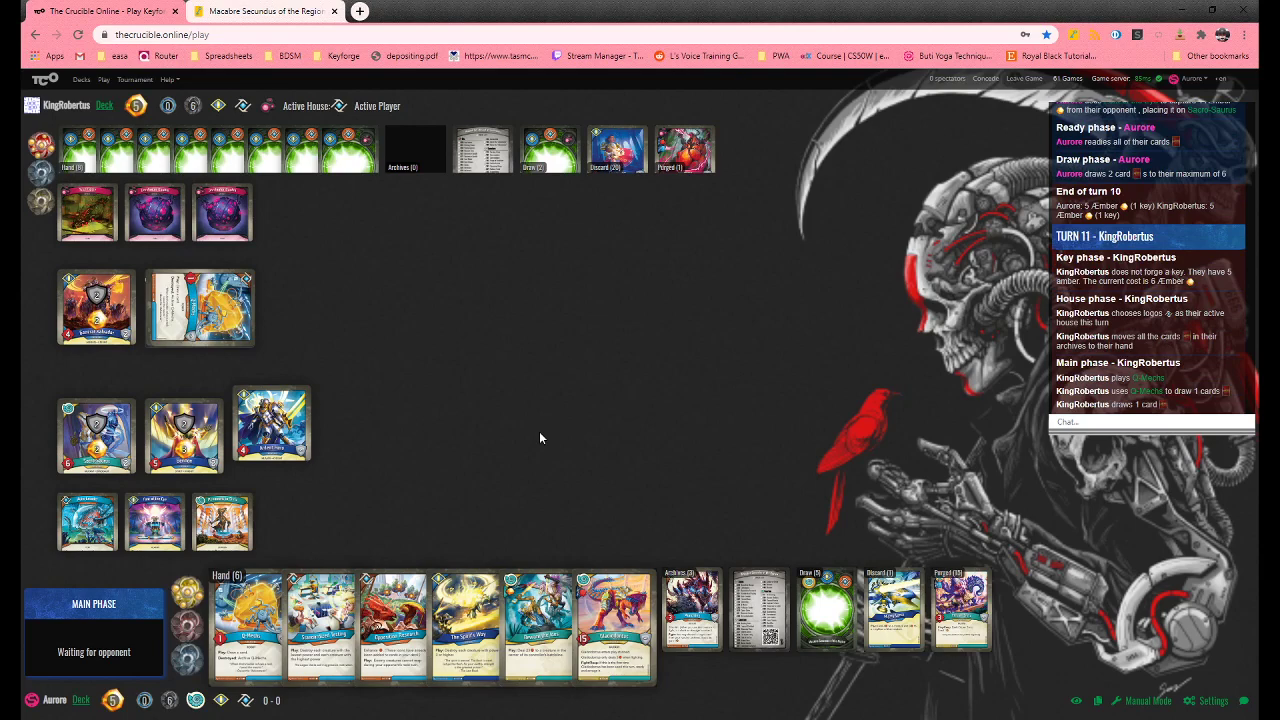
{"action": "left_click", "coordinate": [686, 620]}
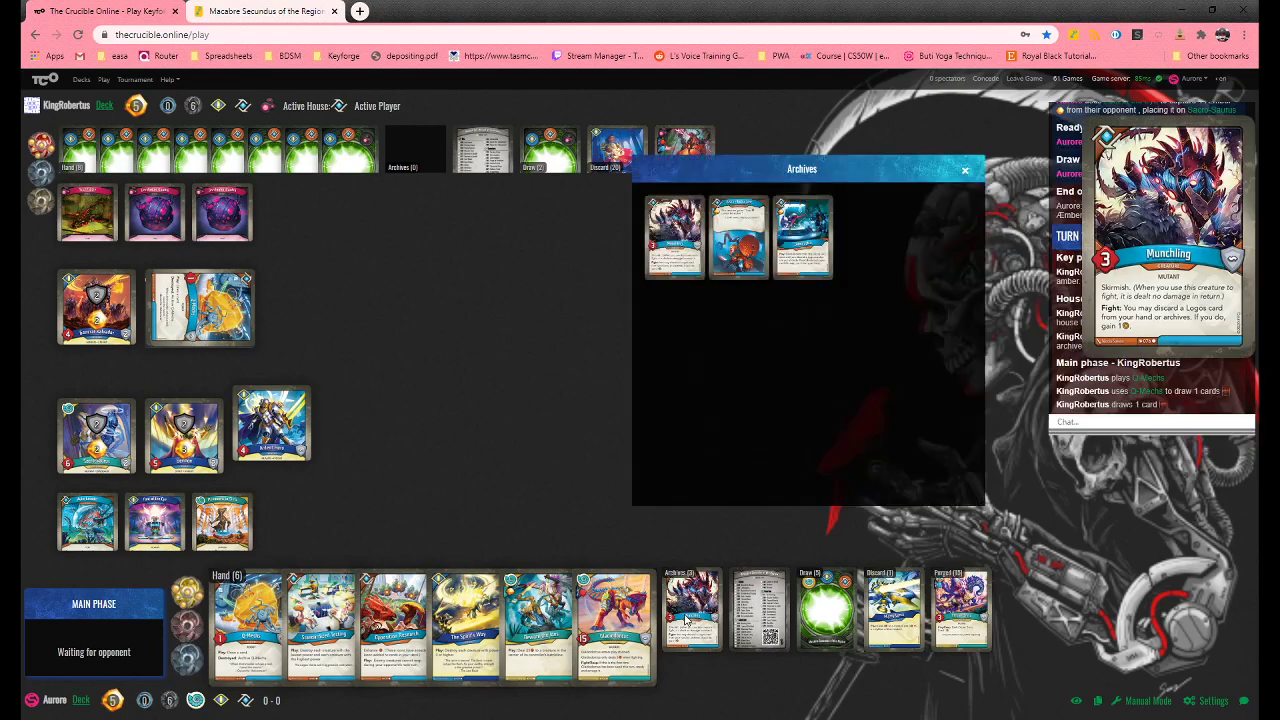
{"action": "left_click", "coordinate": [686, 620]}
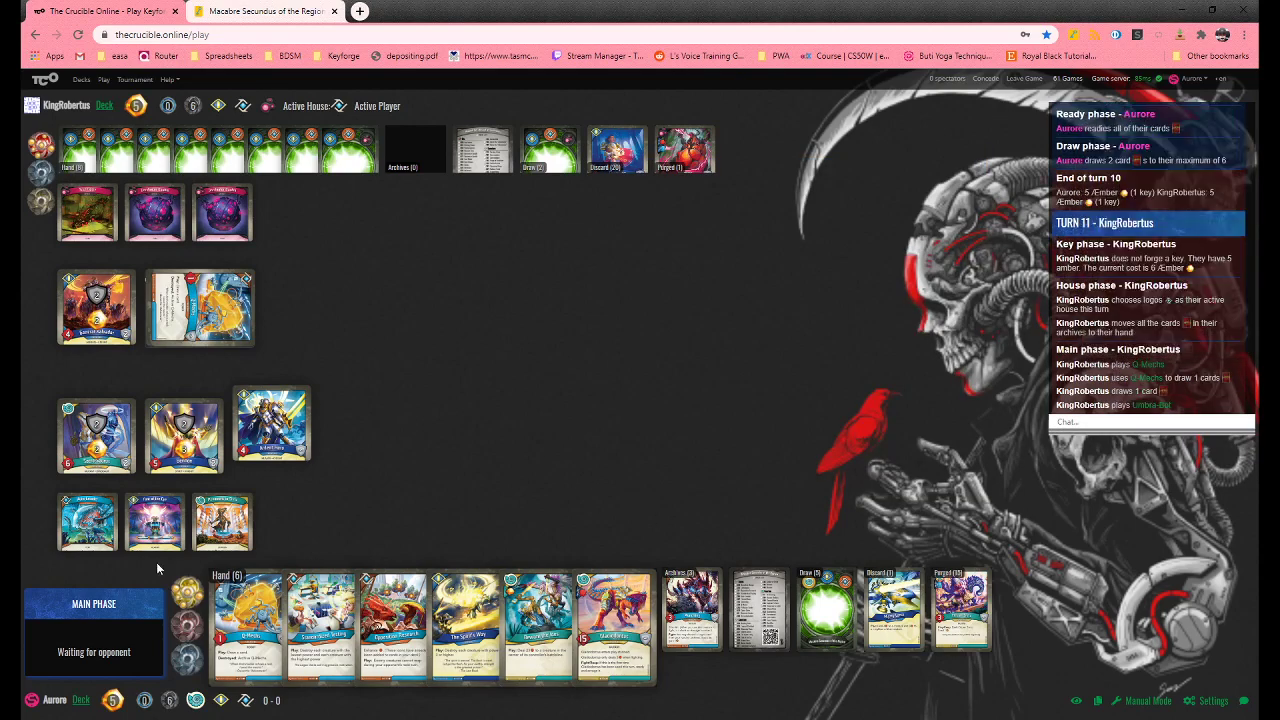
{"action": "left_click", "coordinate": [846, 625]}
{"action": "left_click", "coordinate": [846, 620]}
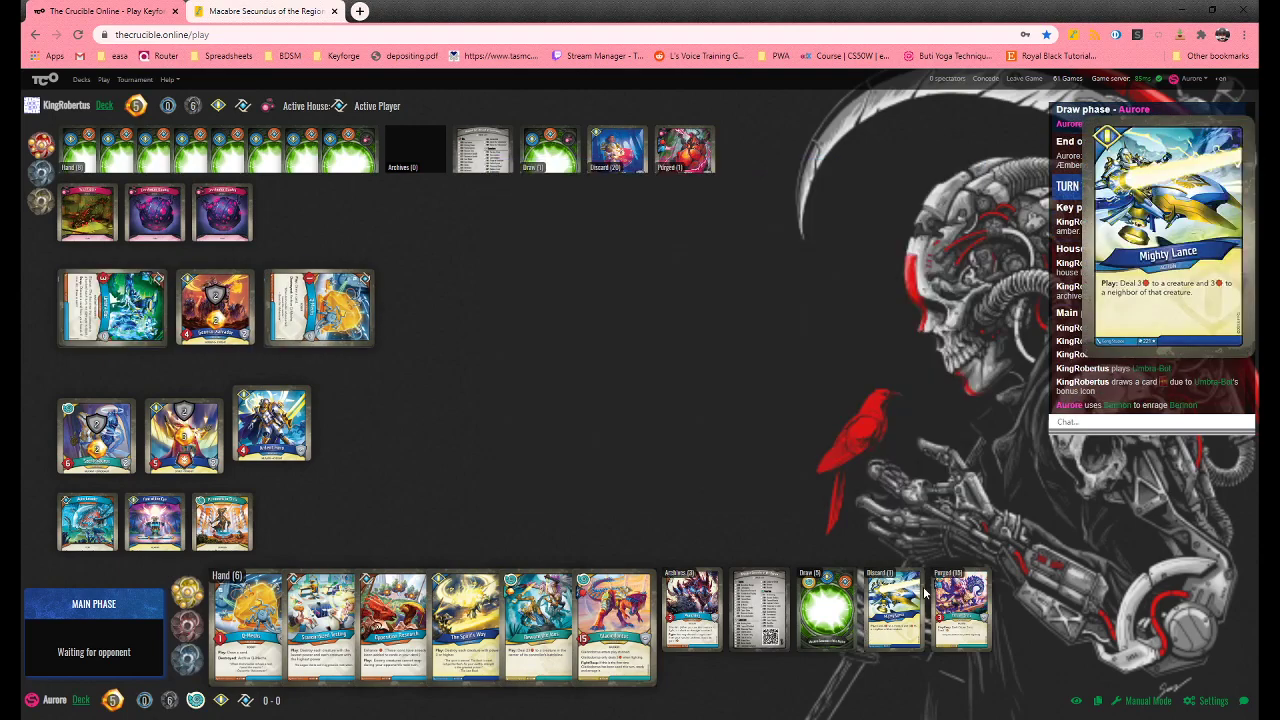
{"action": "left_click", "coordinate": [960, 622]}
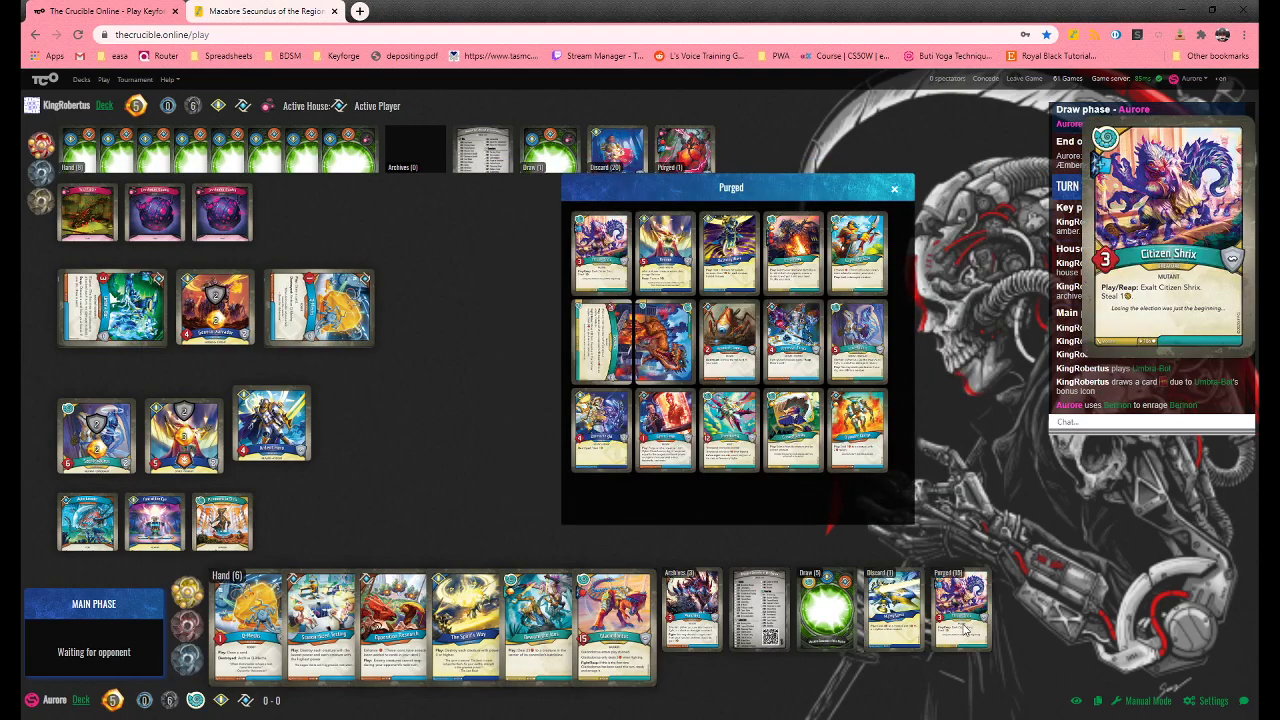
{"action": "left_click", "coordinate": [894, 190]}
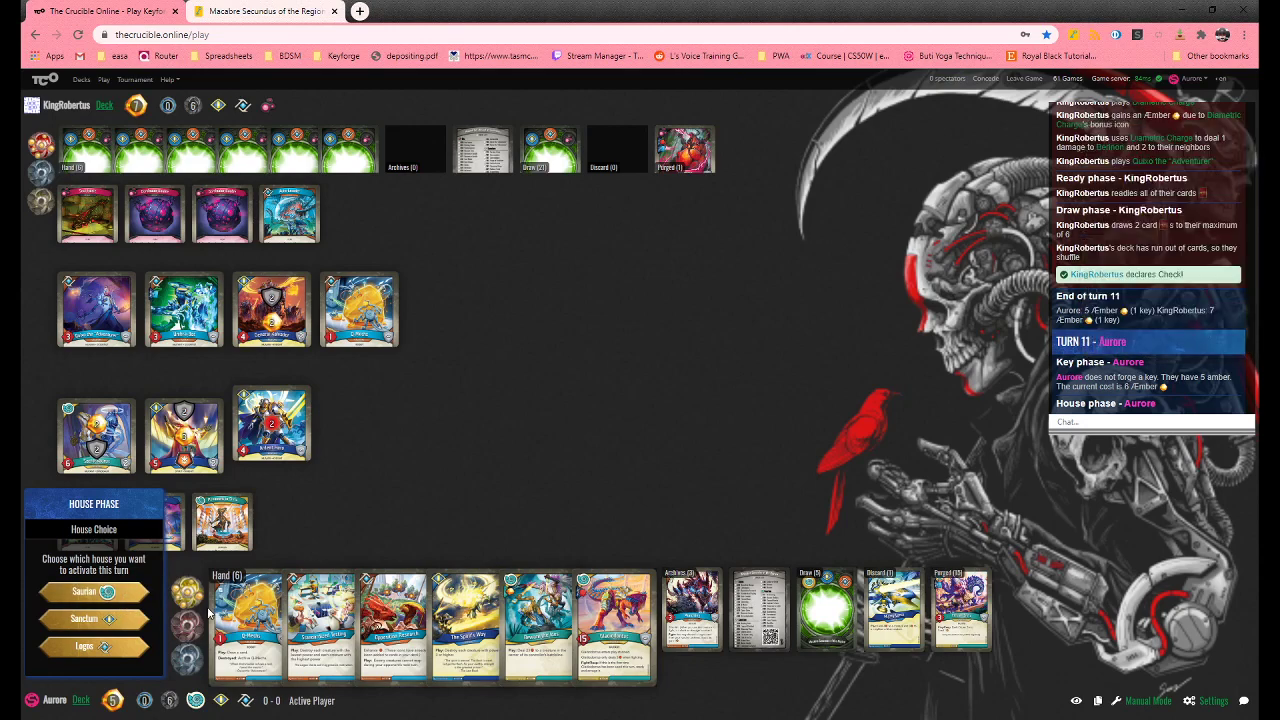
{"action": "mouse_move", "coordinate": [893, 610]}
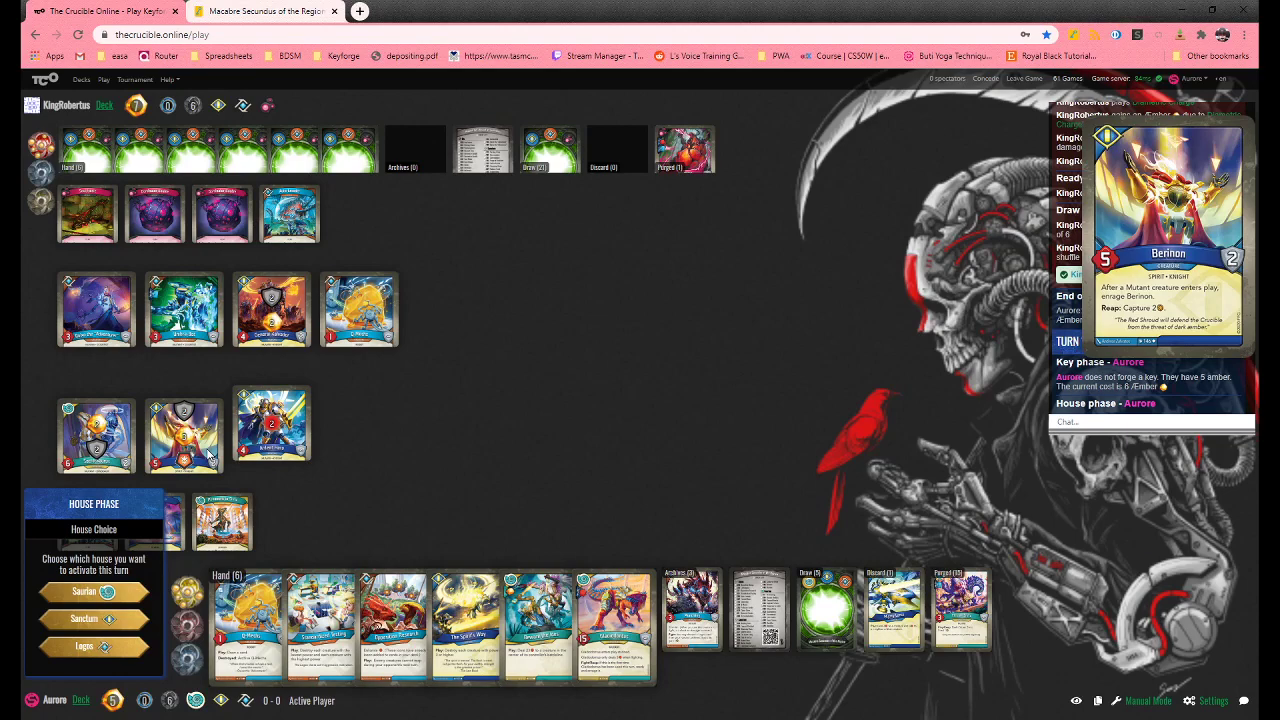
Check archives and draw pile, choose Saurian, and fight Quixo the Adventurer with Sacro-Saurus
{"action": "left_click", "coordinate": [697, 617]}
{"action": "left_click", "coordinate": [833, 614]}
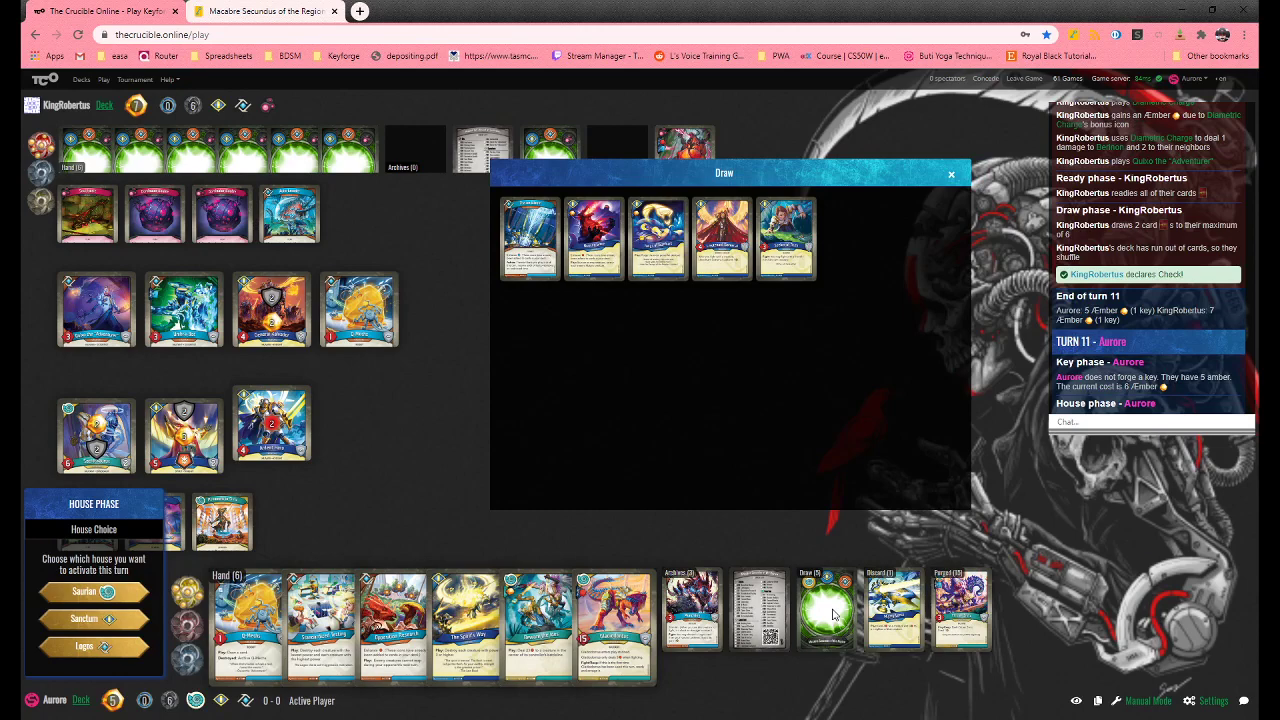
{"action": "left_click", "coordinate": [833, 614]}
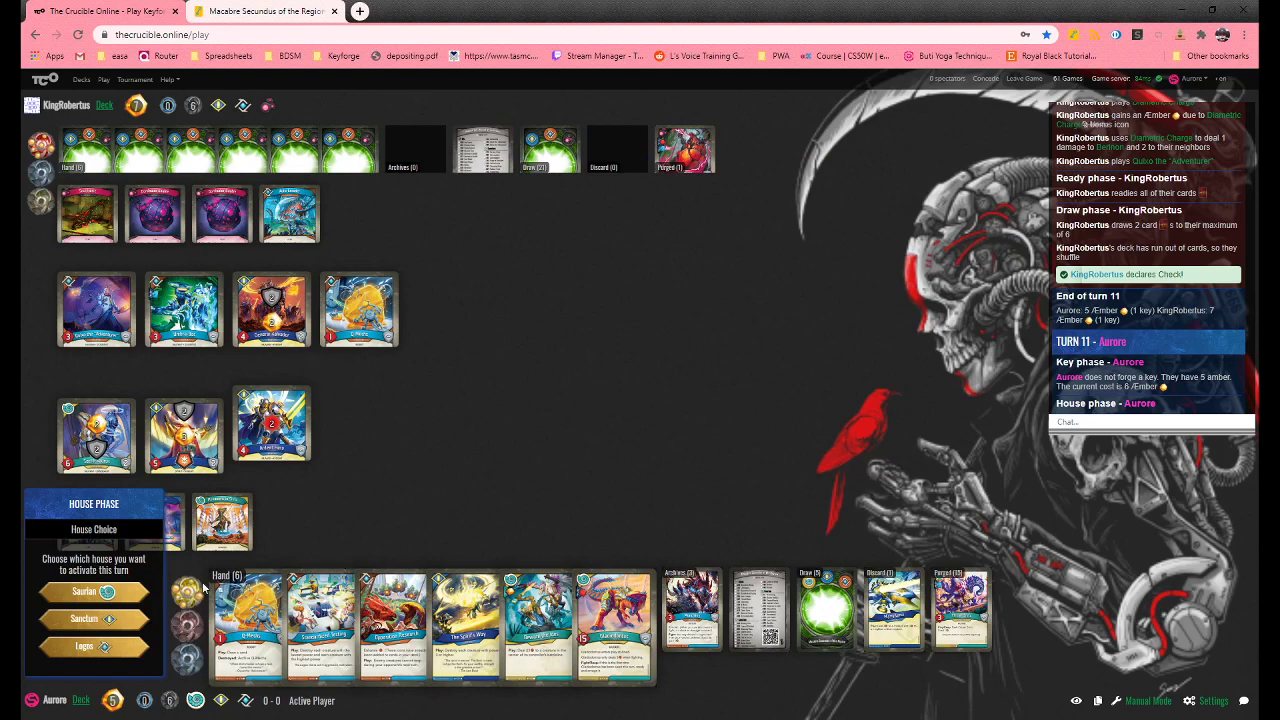
{"action": "left_click", "coordinate": [94, 594]}
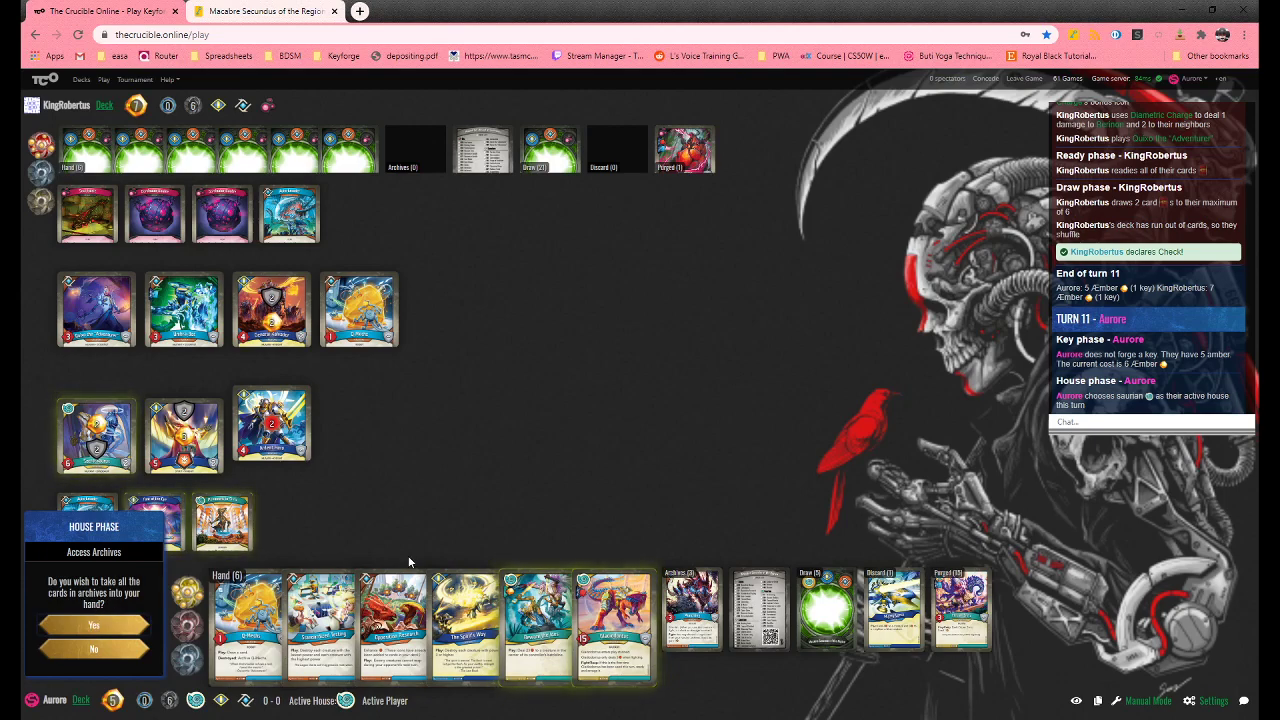
{"action": "left_click", "coordinate": [94, 649]}
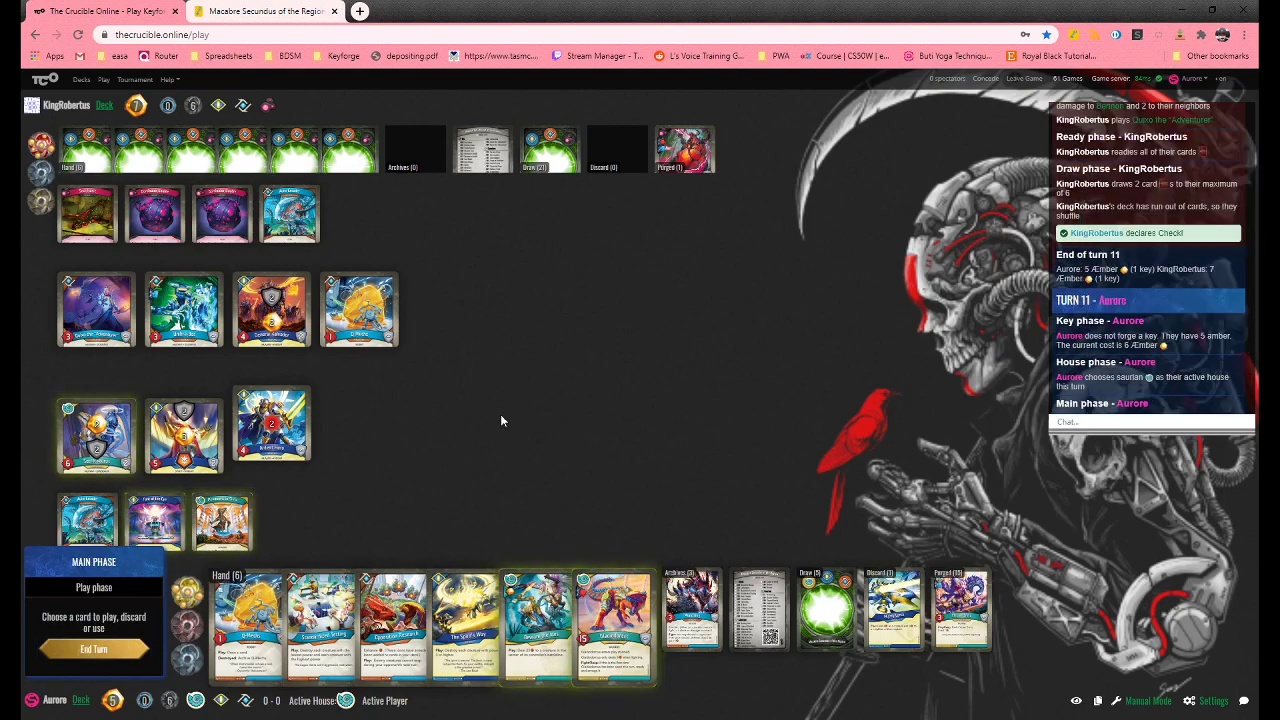
{"action": "mouse_move", "coordinate": [537, 625]}
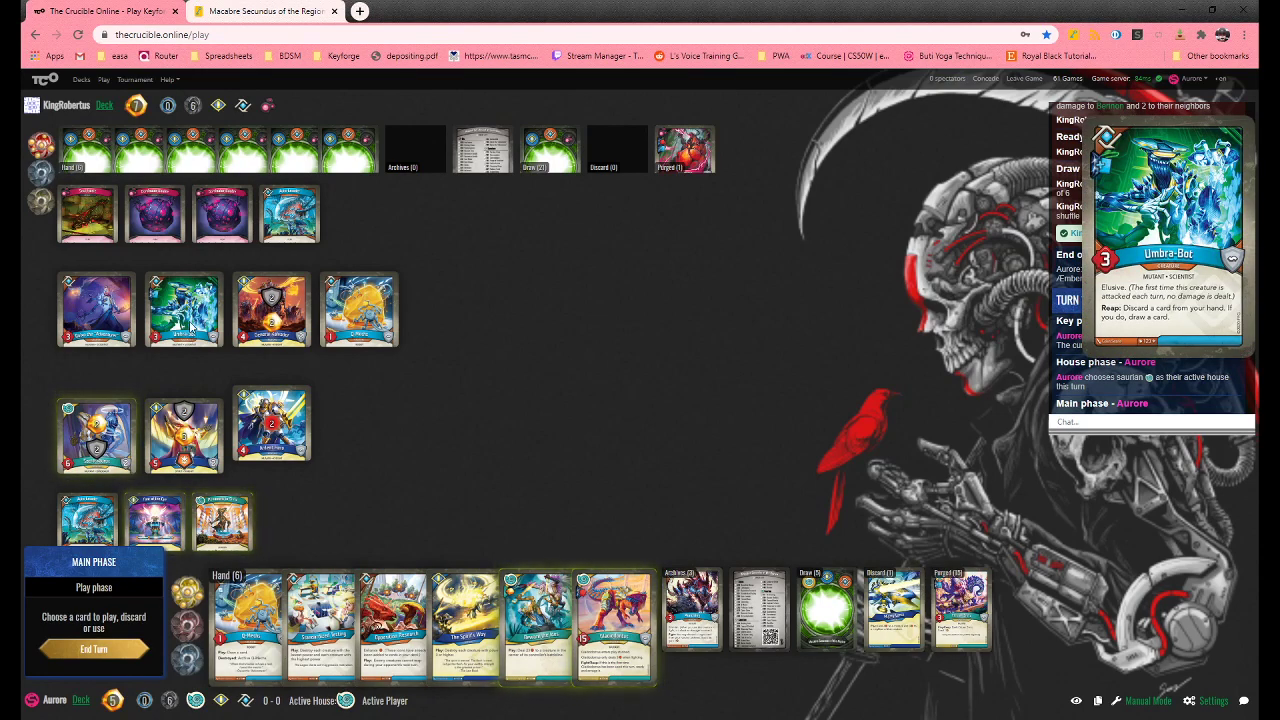
{"action": "left_click", "coordinate": [100, 440]}
{"action": "left_click", "coordinate": [94, 600]}
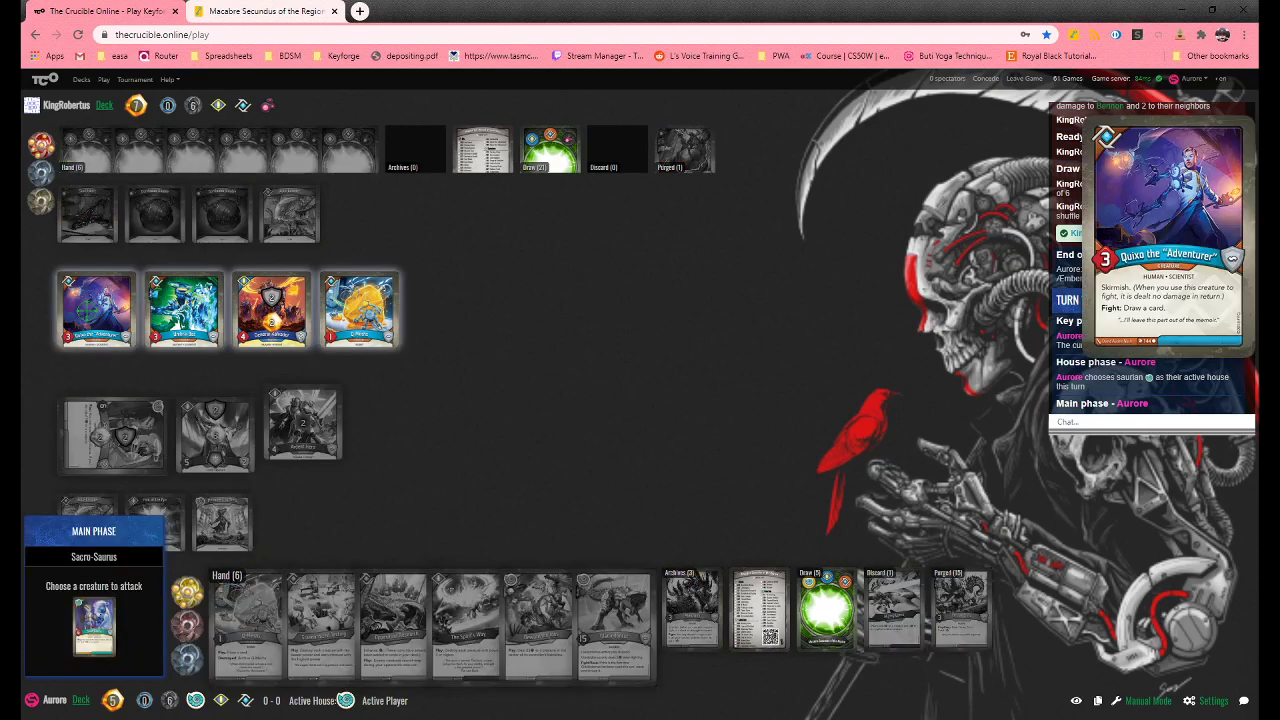
{"action": "left_click", "coordinate": [96, 308]}
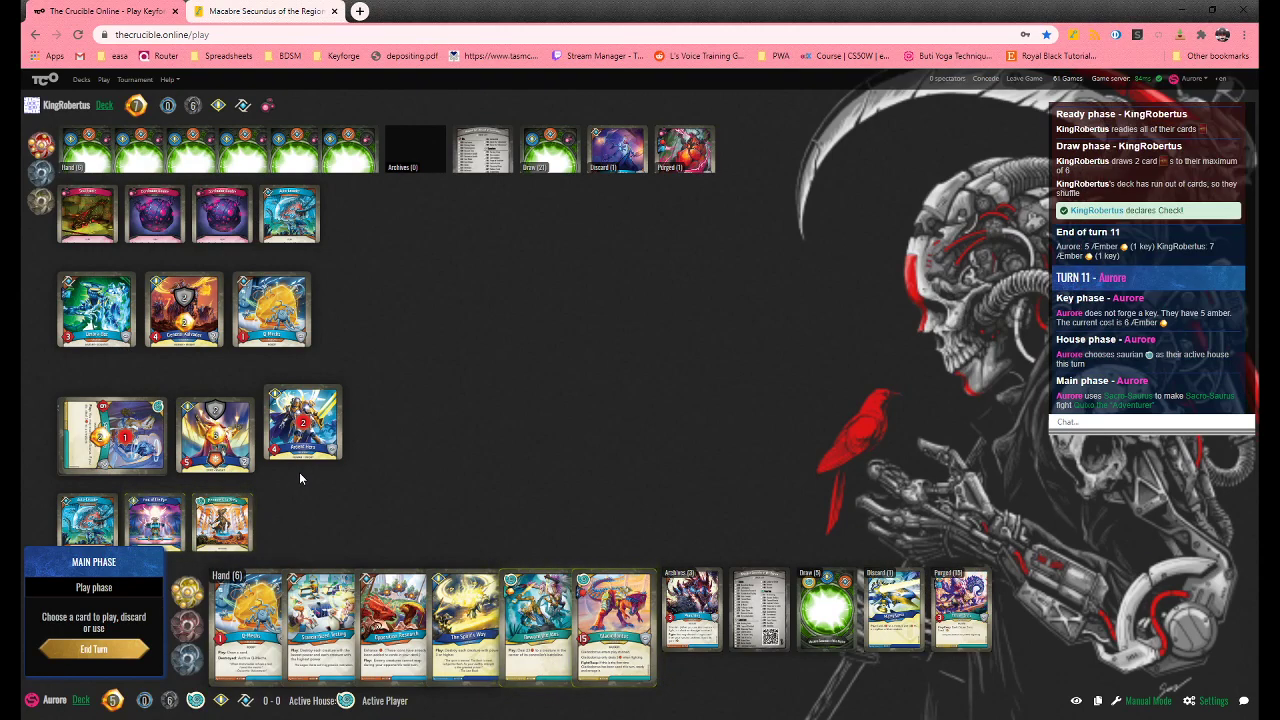
Destroy the central enemy with Beware the Ides; play Gladiodontus left, hitting Q-Mechs
{"action": "left_click", "coordinate": [537, 628]}
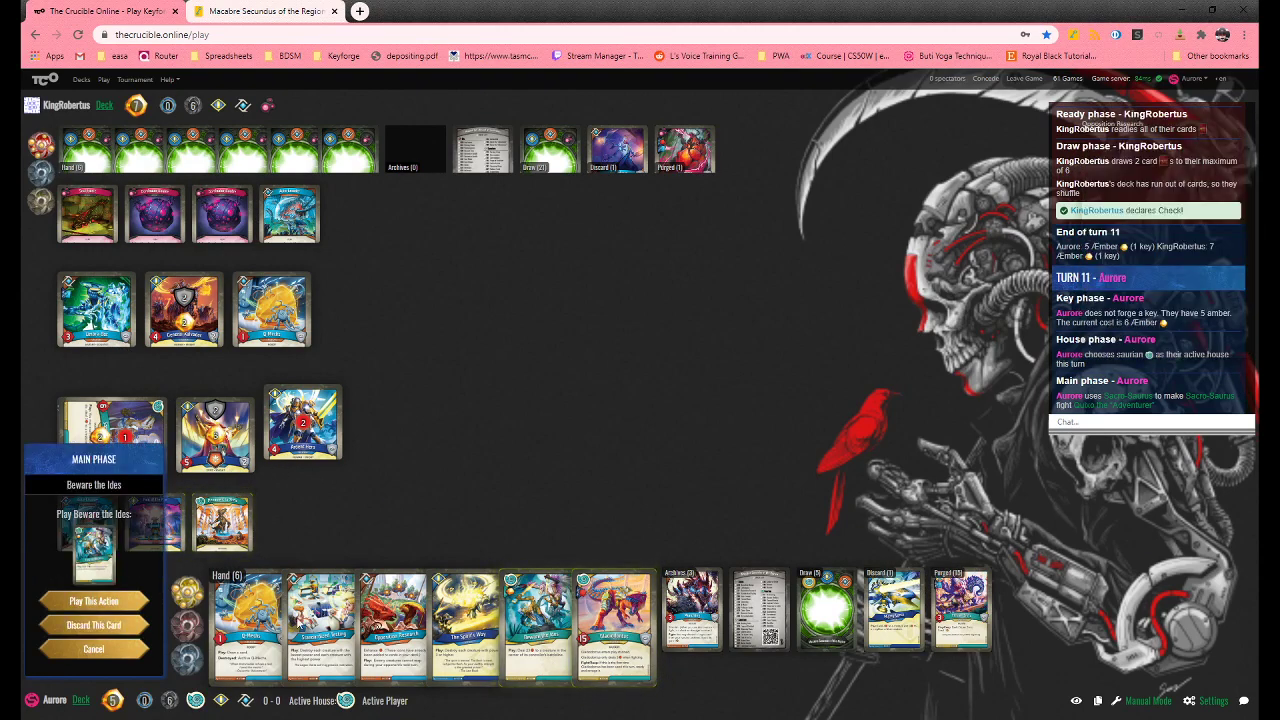
{"action": "left_click", "coordinate": [94, 605]}
{"action": "left_click", "coordinate": [172, 318]}
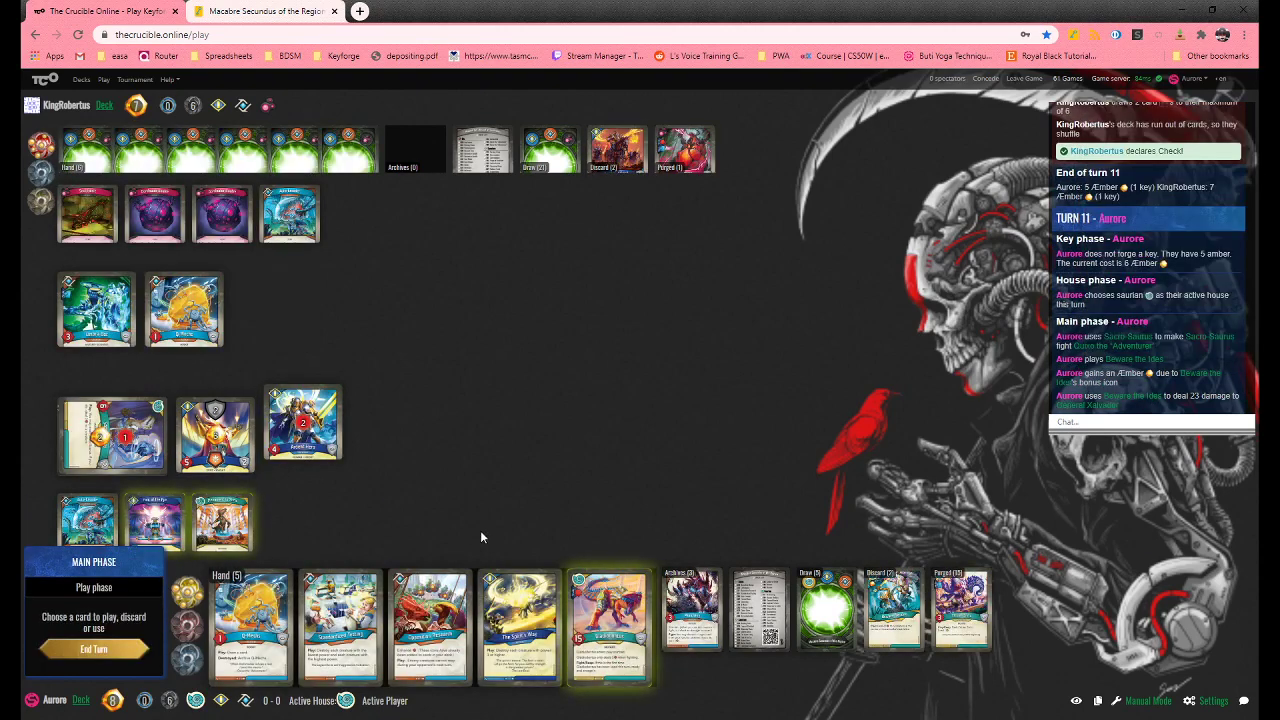
{"action": "left_click", "coordinate": [608, 628]}
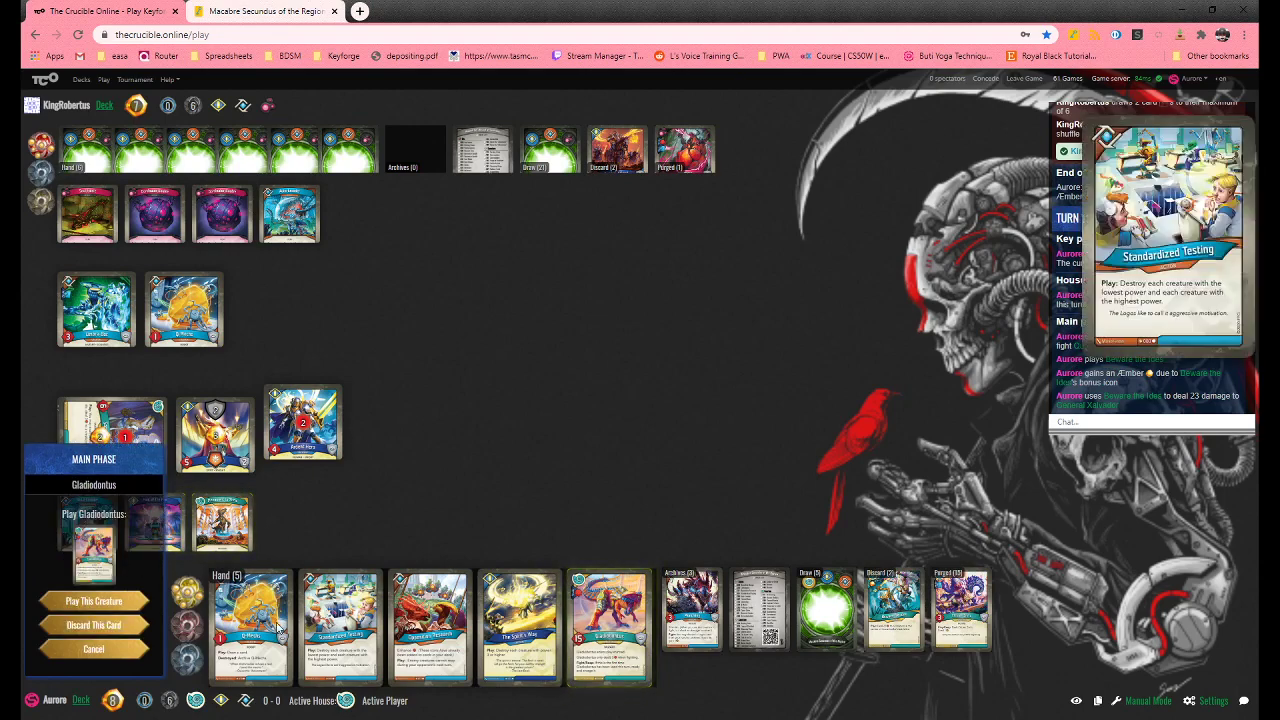
{"action": "left_click", "coordinate": [94, 601]}
{"action": "left_click", "coordinate": [94, 601]}
{"action": "left_click", "coordinate": [185, 310]}
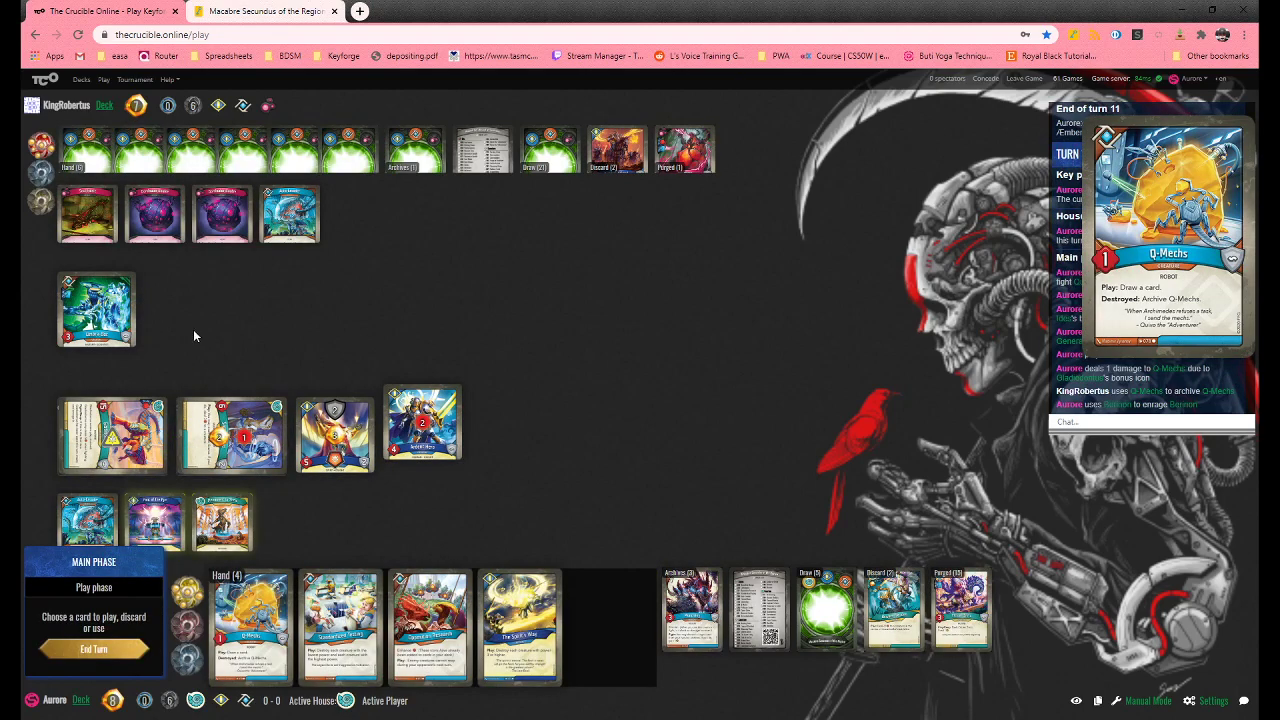
Capture Æmber onto Gladiodontus, move one onto Monument to Shrix, and end the turn
{"action": "left_click", "coordinate": [148, 524]}
{"action": "left_click", "coordinate": [94, 617]}
{"action": "left_click", "coordinate": [125, 450]}
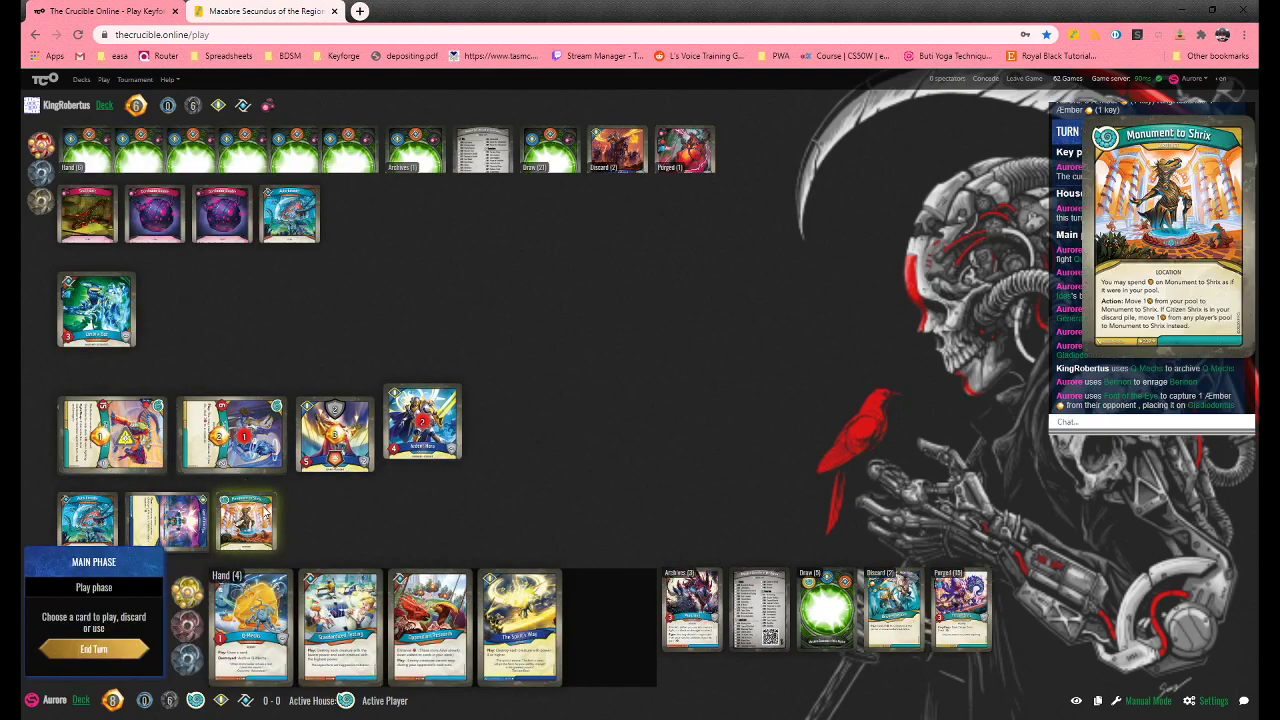
{"action": "left_click", "coordinate": [246, 518]}
{"action": "left_click", "coordinate": [115, 625]}
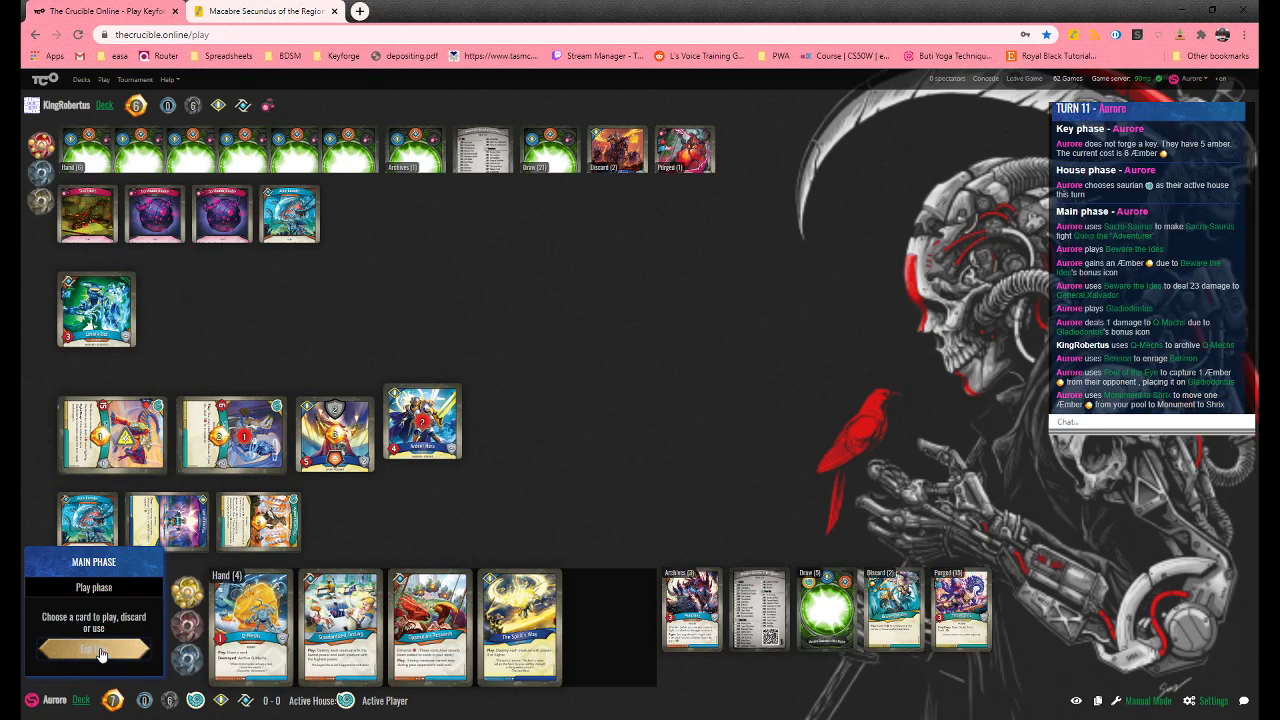
{"action": "left_click", "coordinate": [94, 650]}
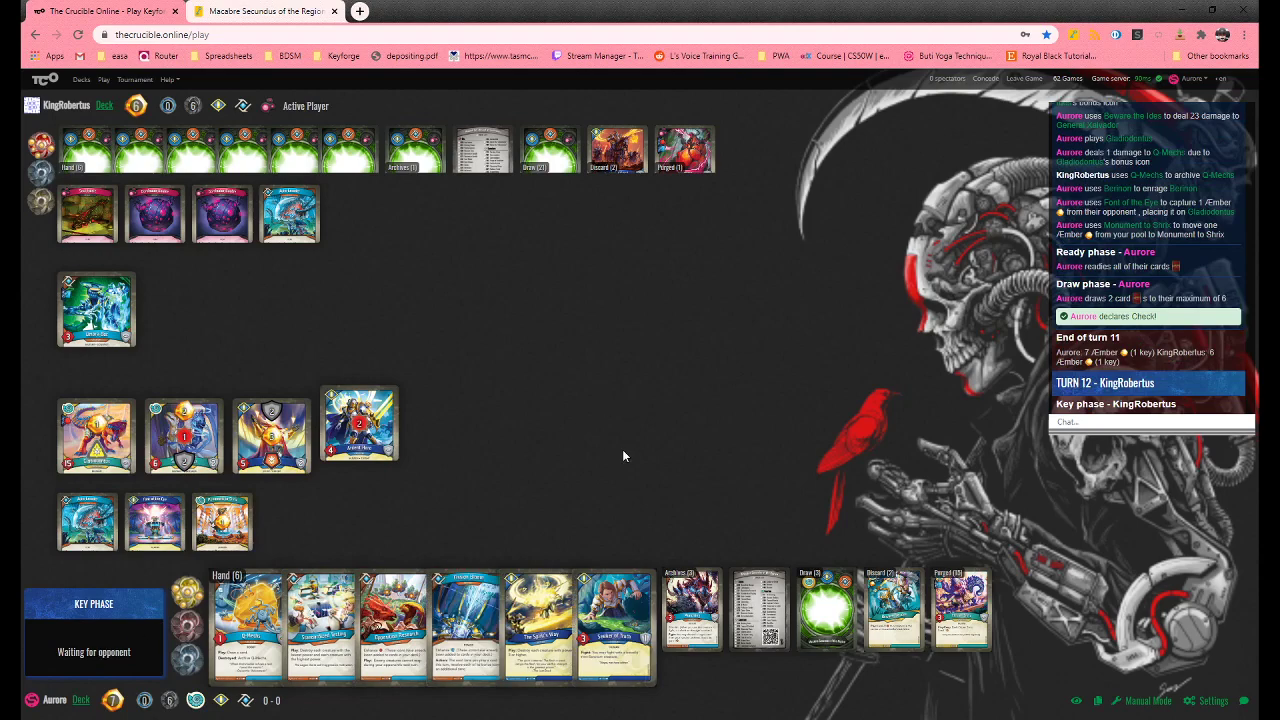
Browse your archives, draw pile and discard pile while the opponent finishes turn eleven
{"action": "left_click", "coordinate": [711, 633]}
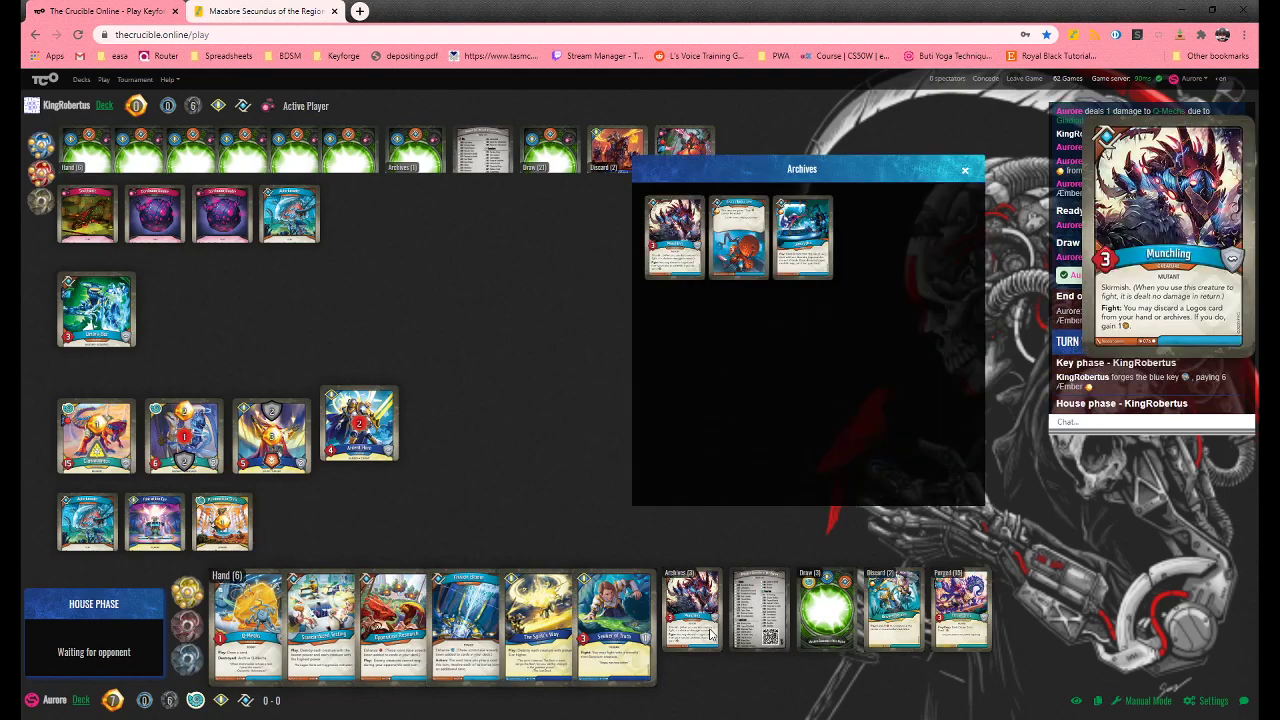
{"action": "left_click", "coordinate": [711, 633]}
{"action": "left_click", "coordinate": [848, 627]}
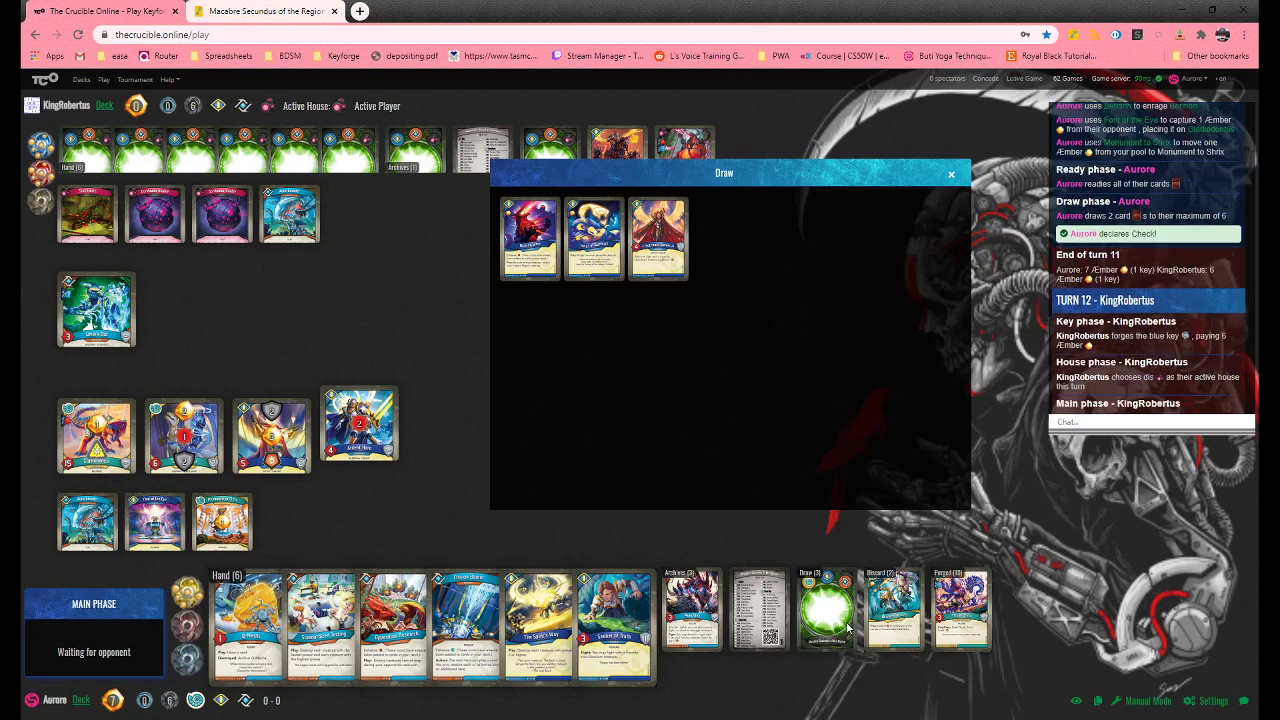
{"action": "left_click", "coordinate": [848, 627]}
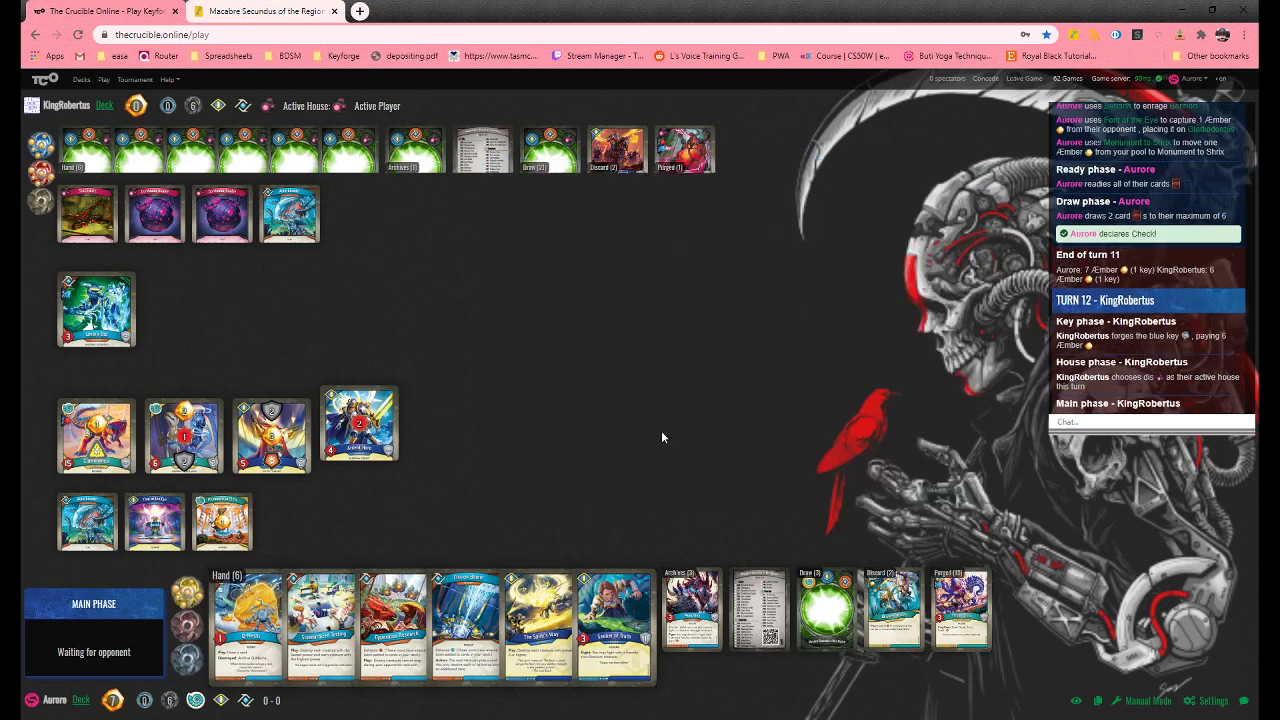
{"action": "left_click", "coordinate": [909, 617]}
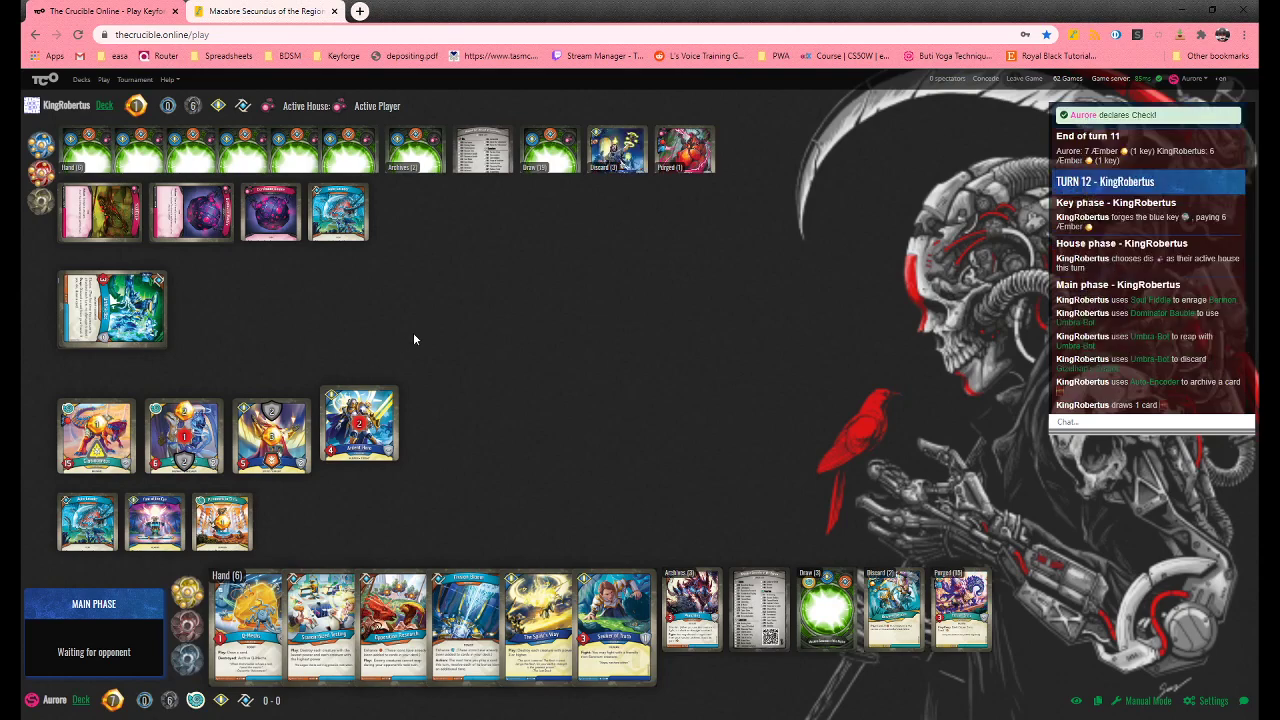
{"action": "mouse_move", "coordinate": [467, 626]}
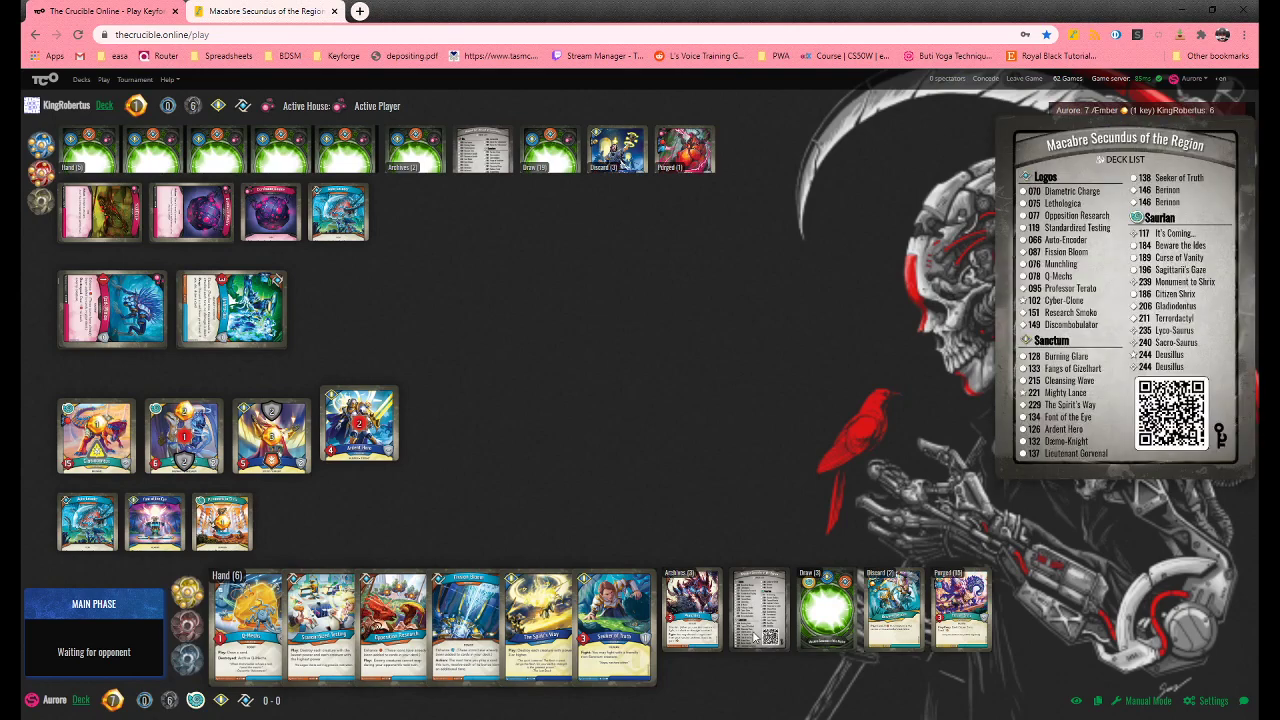
{"action": "left_click", "coordinate": [716, 632]}
{"action": "left_click", "coordinate": [697, 627]}
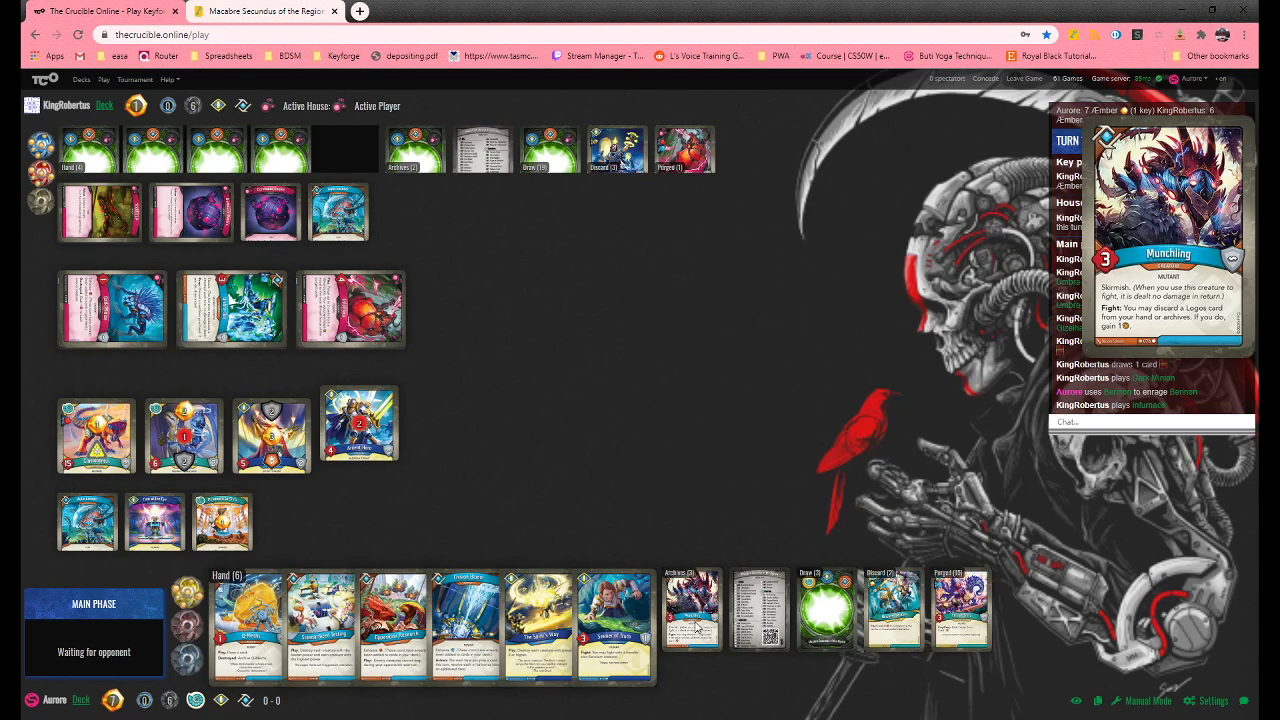
{"action": "left_click", "coordinate": [910, 622]}
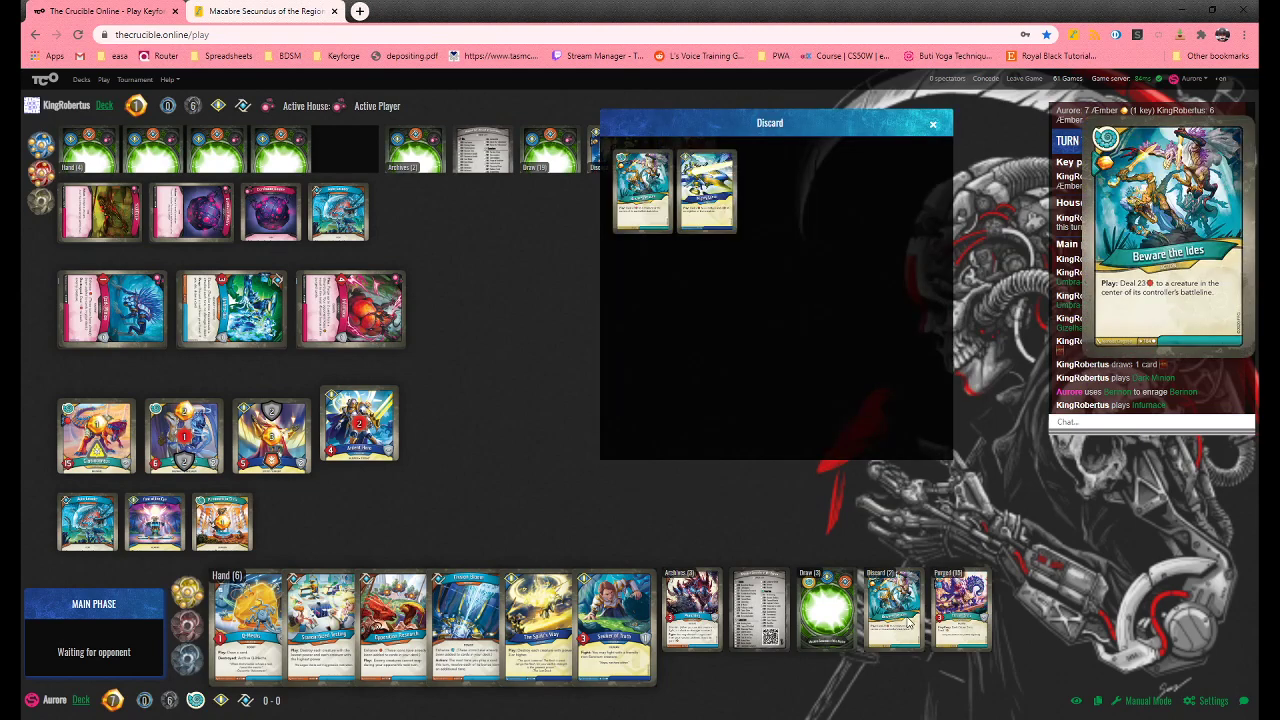
{"action": "left_click", "coordinate": [910, 622]}
{"action": "left_click", "coordinate": [836, 612]}
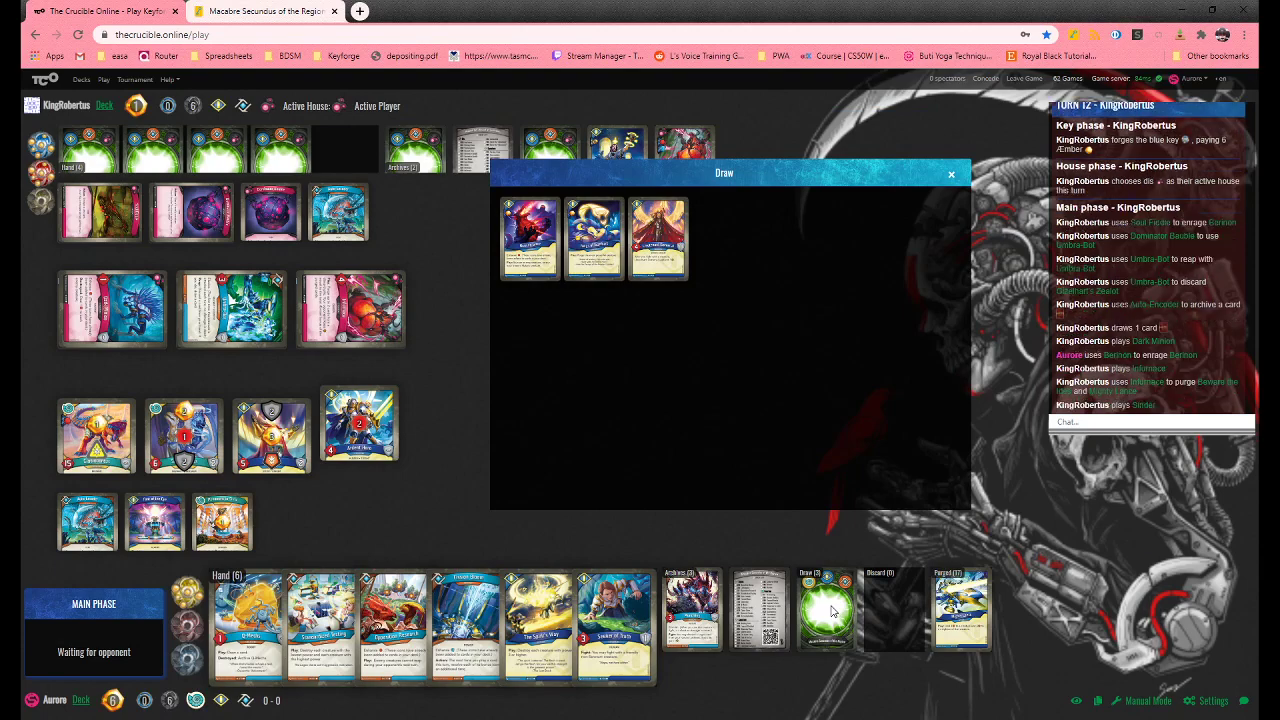
{"action": "left_click", "coordinate": [833, 611]}
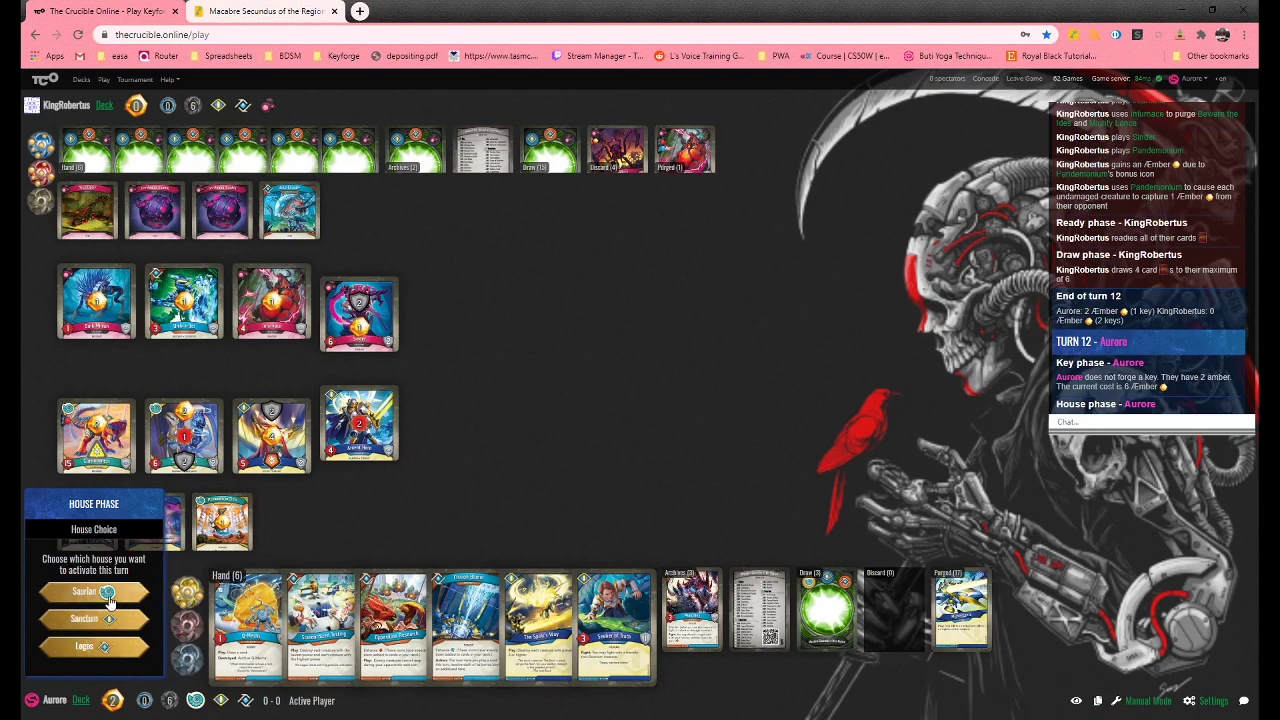
Choose Logos, peek at archives and draw pile, then take all archived cards into hand
{"action": "left_click", "coordinate": [106, 648]}
{"action": "mouse_move", "coordinate": [762, 612]}
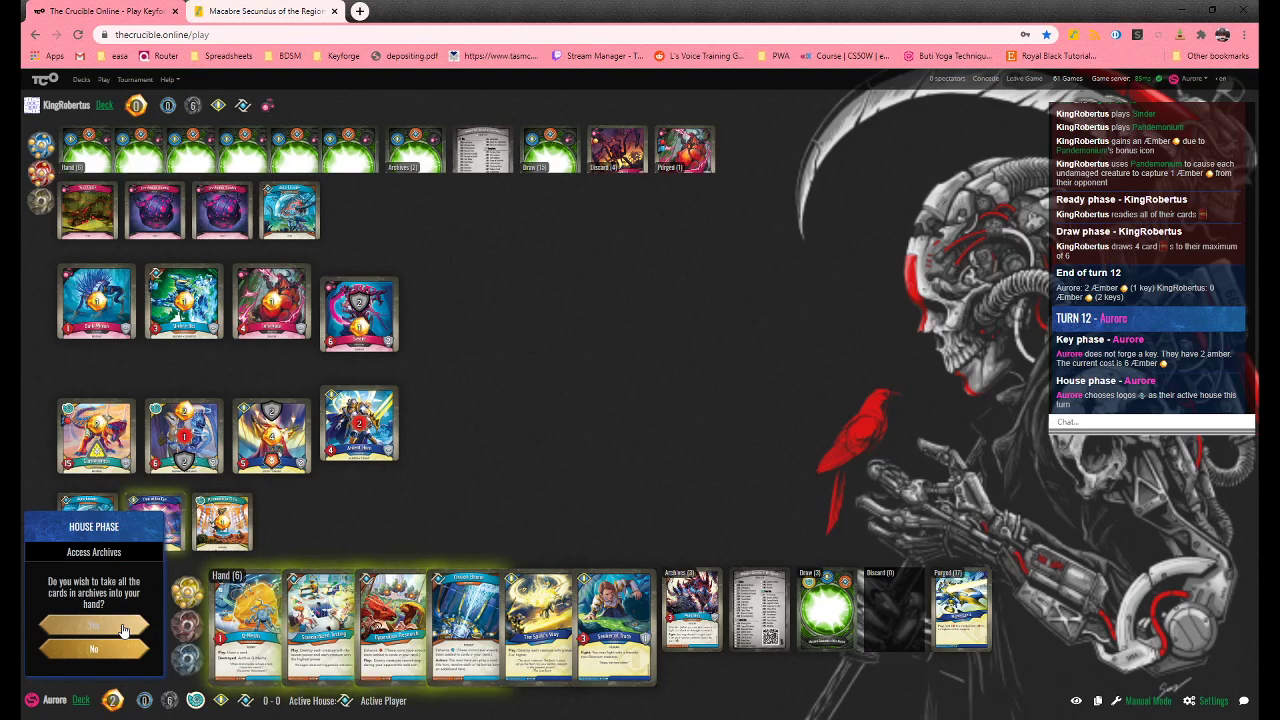
{"action": "left_click", "coordinate": [705, 618]}
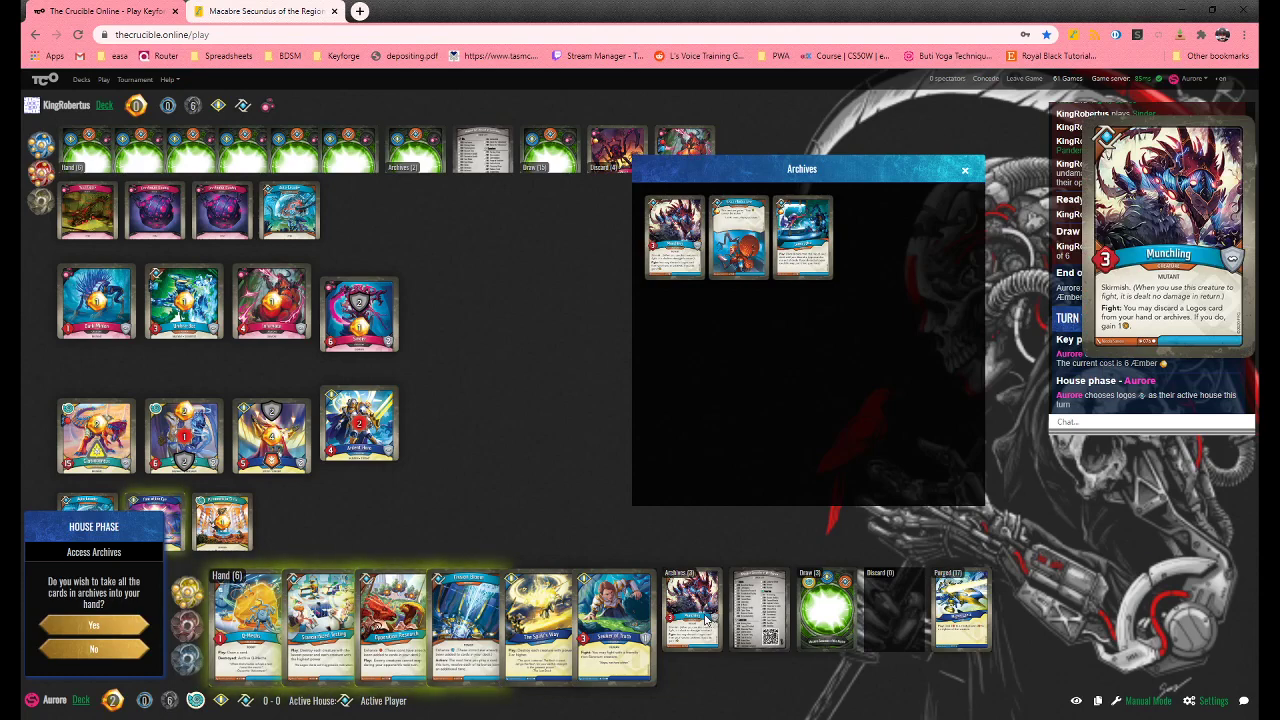
{"action": "left_click", "coordinate": [822, 608]}
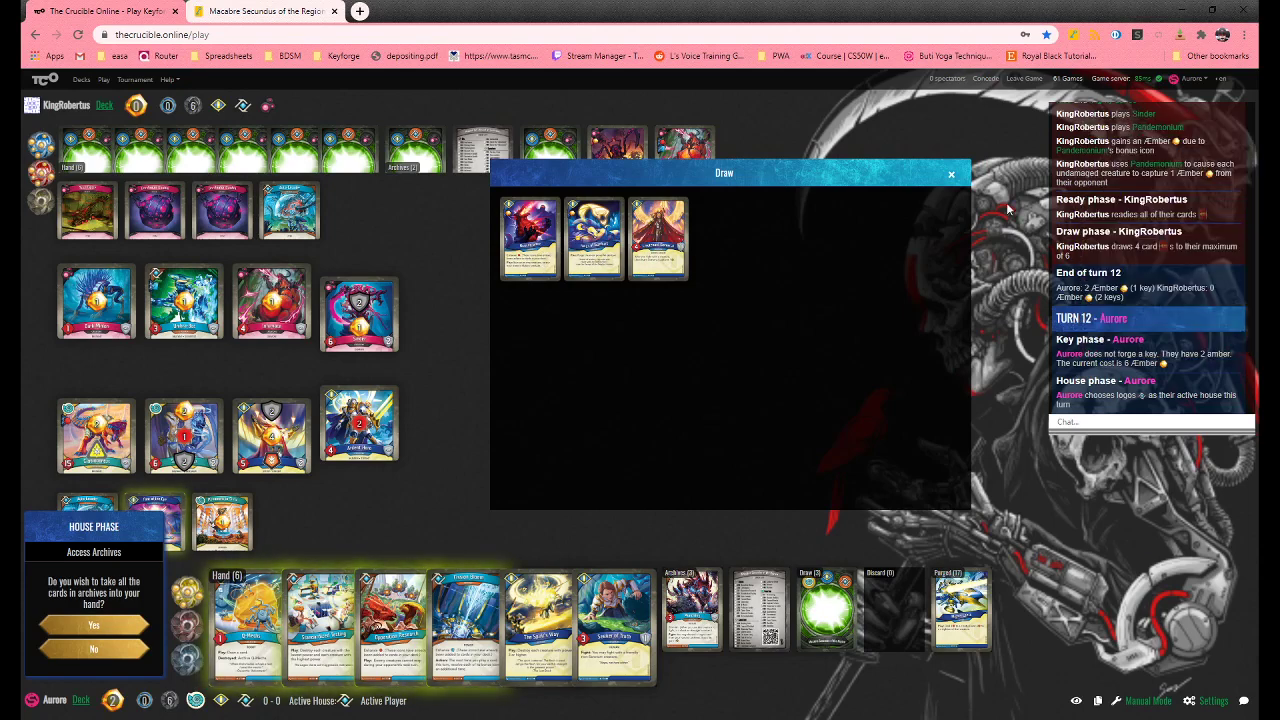
{"action": "left_click", "coordinate": [178, 508]}
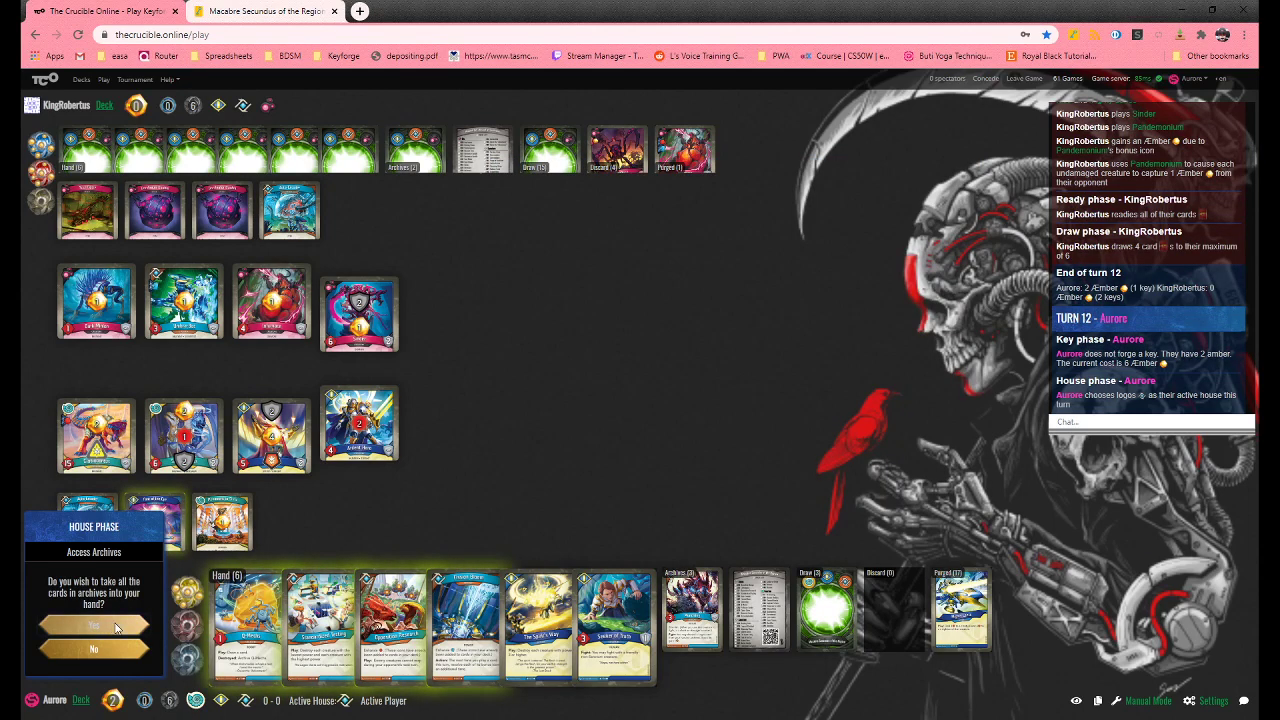
{"action": "left_click", "coordinate": [93, 625]}
{"action": "mouse_move", "coordinate": [359, 424]}
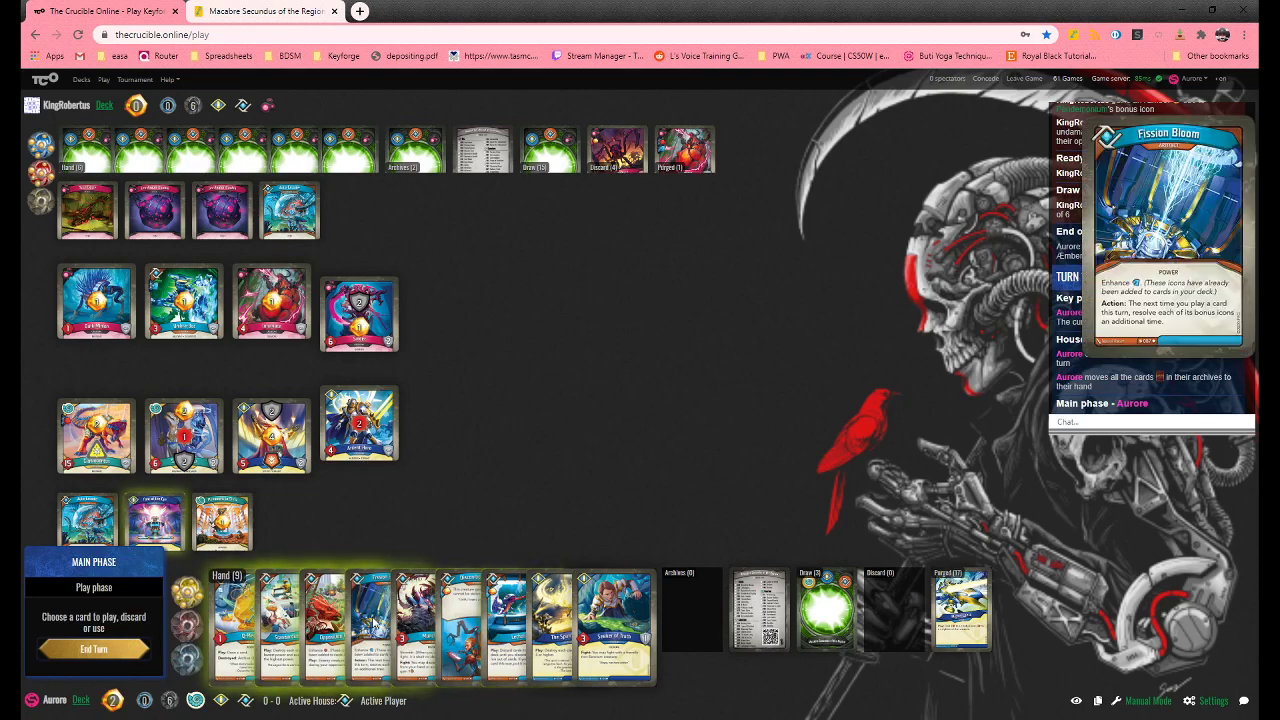
Discard Fission Bloom and play Opposition Research
{"action": "left_click", "coordinate": [372, 625]}
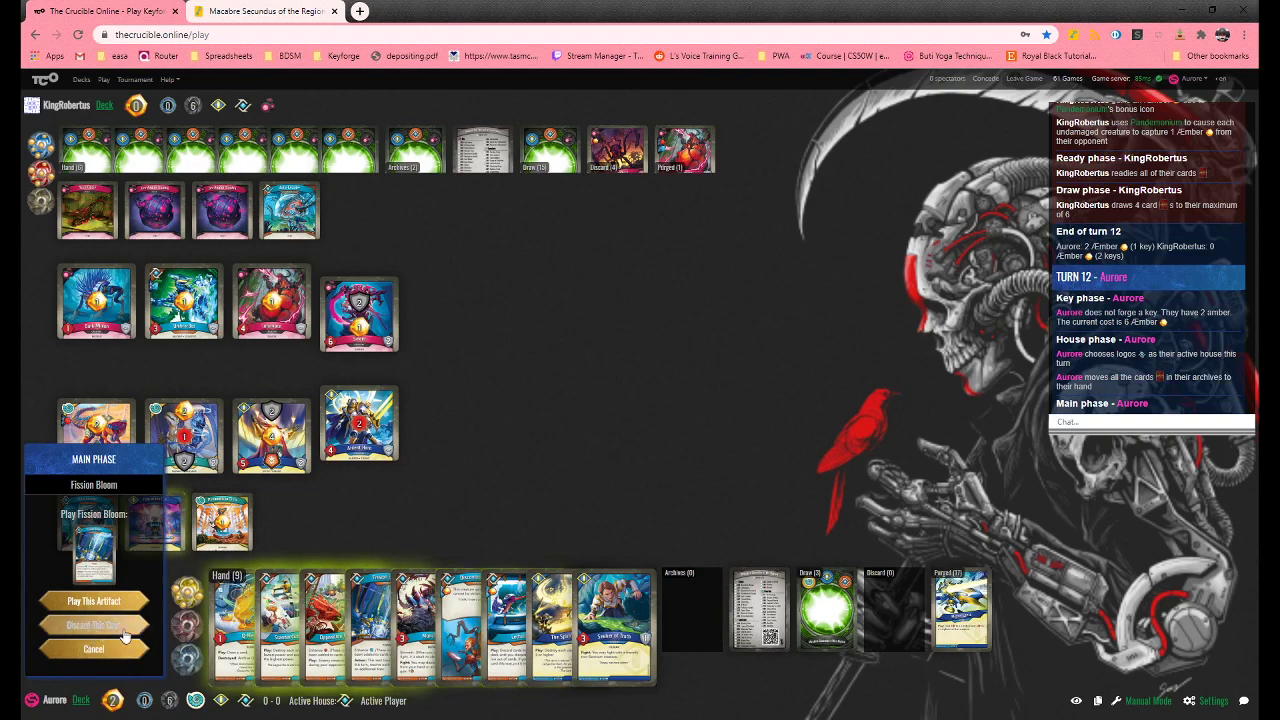
{"action": "left_click", "coordinate": [93, 625]}
{"action": "mouse_move", "coordinate": [340, 625]}
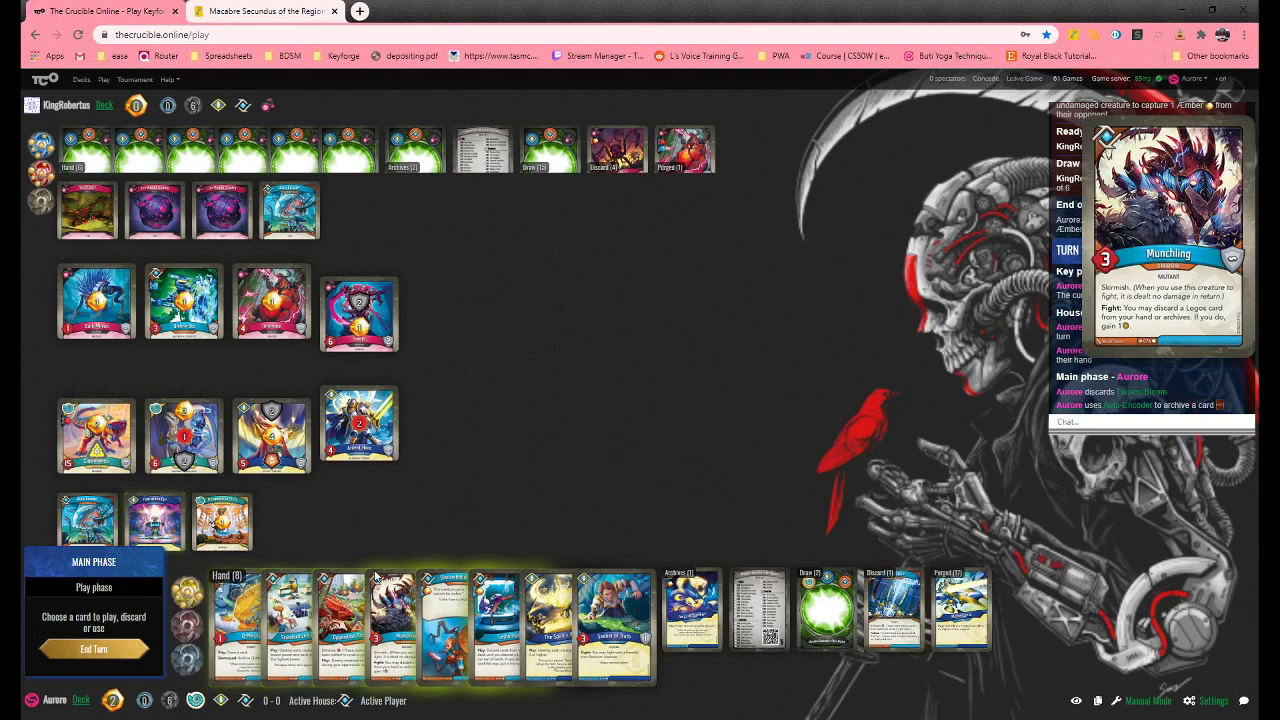
{"action": "left_click", "coordinate": [340, 610]}
{"action": "mouse_move", "coordinate": [441, 610]}
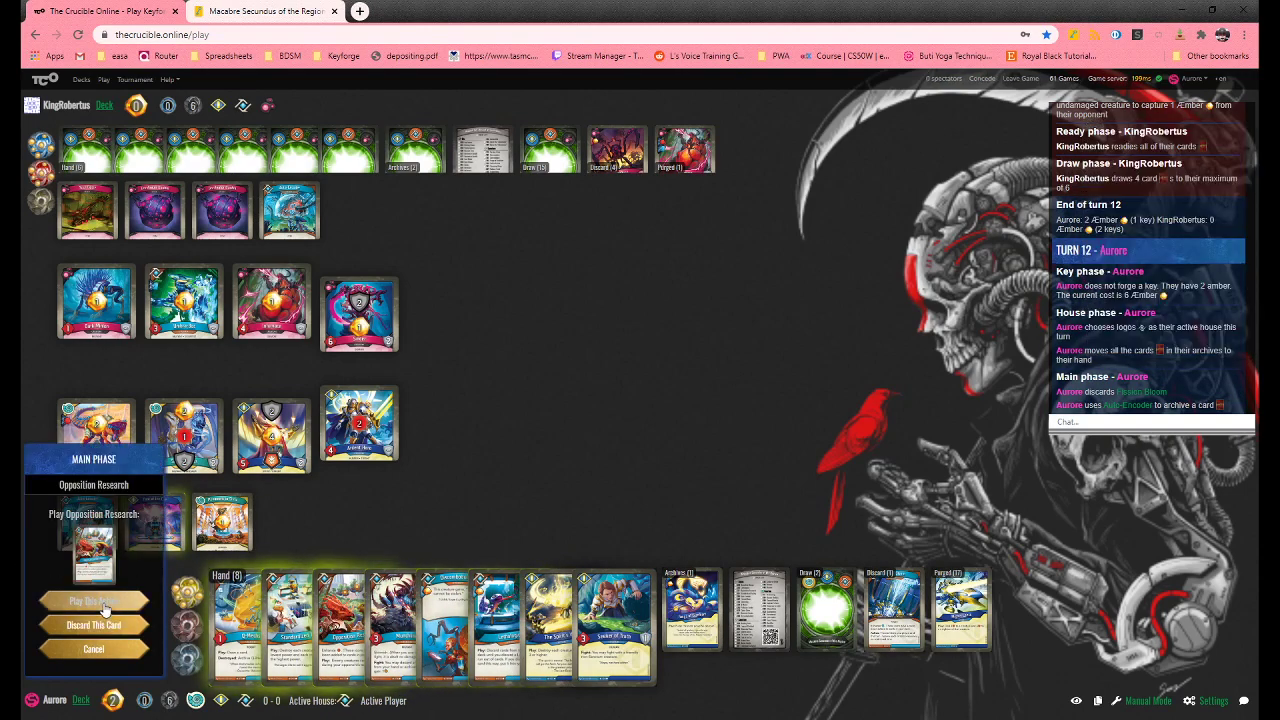
{"action": "left_click", "coordinate": [93, 600]}
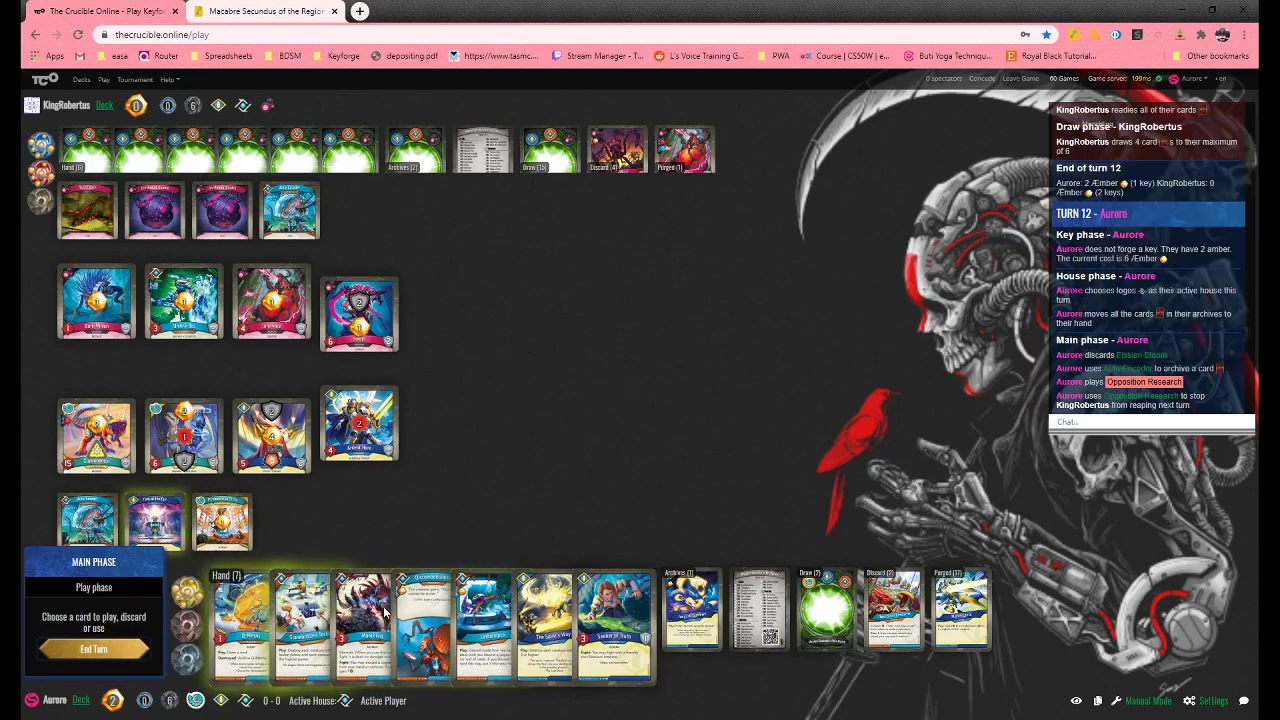
Attach Discombobulator to Berinon, then check the remaining draw pile
{"action": "left_click", "coordinate": [425, 621]}
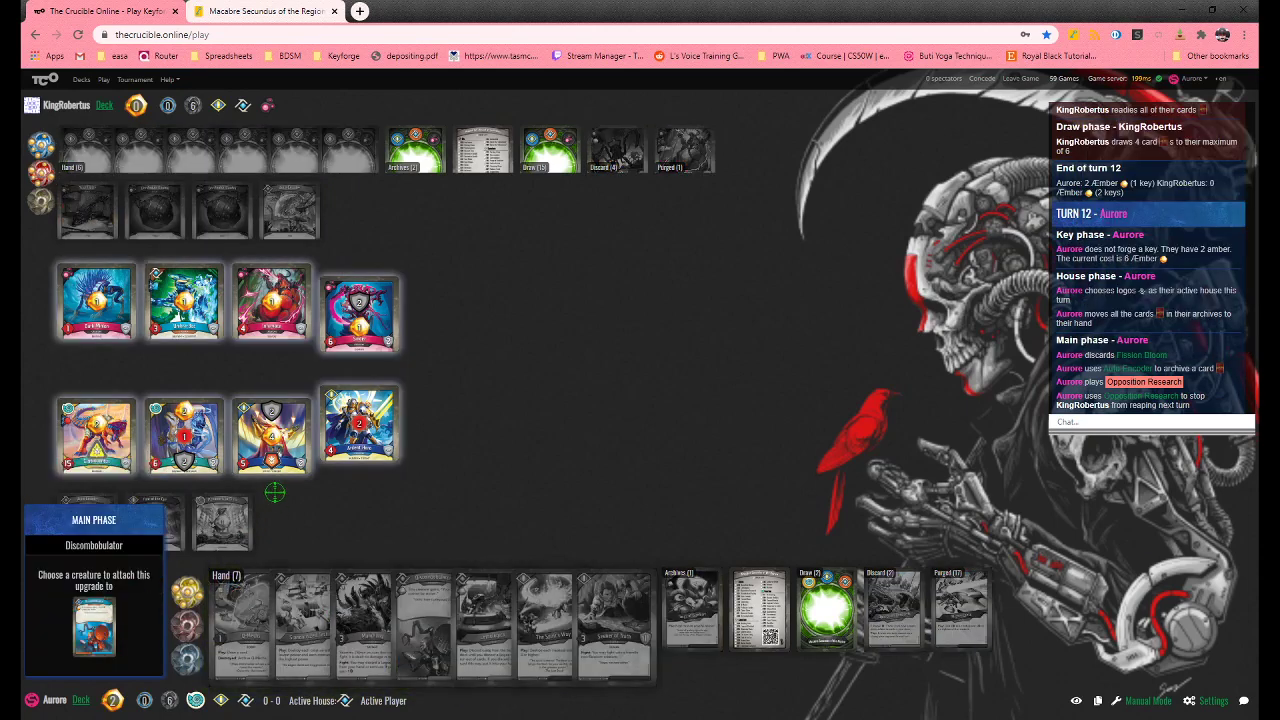
{"action": "left_click", "coordinate": [271, 430]}
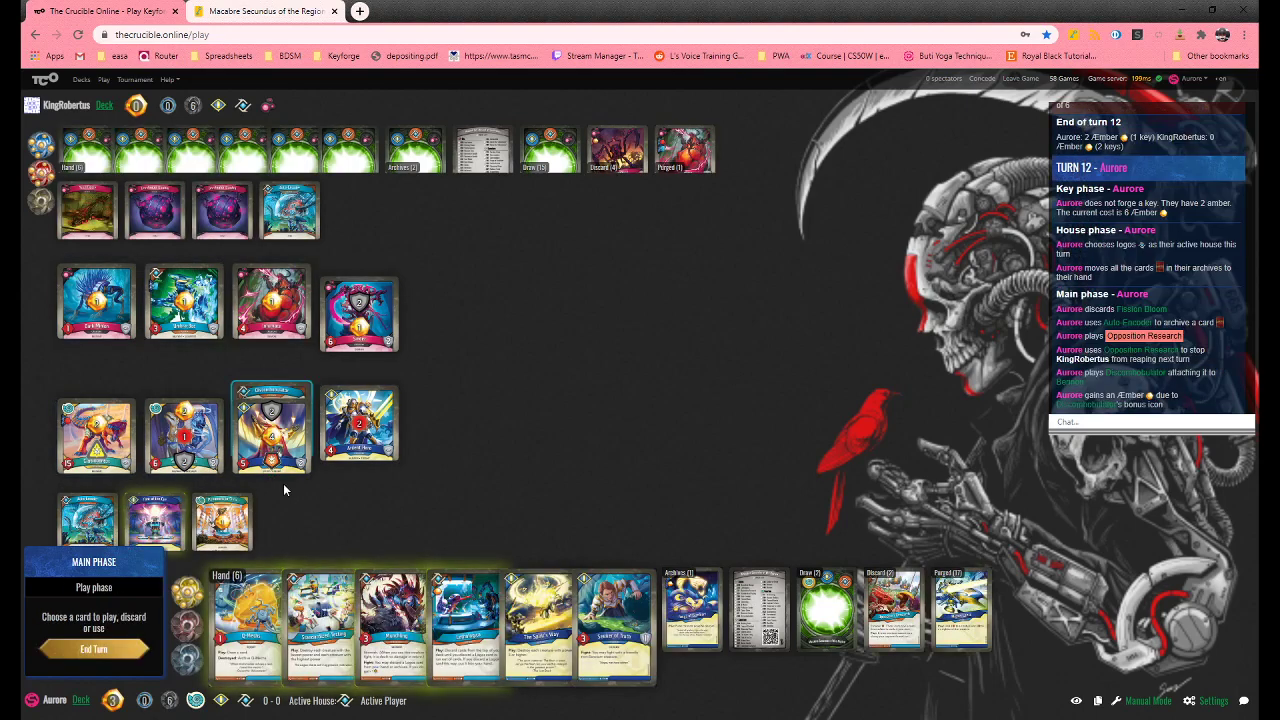
{"action": "left_click", "coordinate": [826, 603]}
{"action": "mouse_move", "coordinate": [594, 237]}
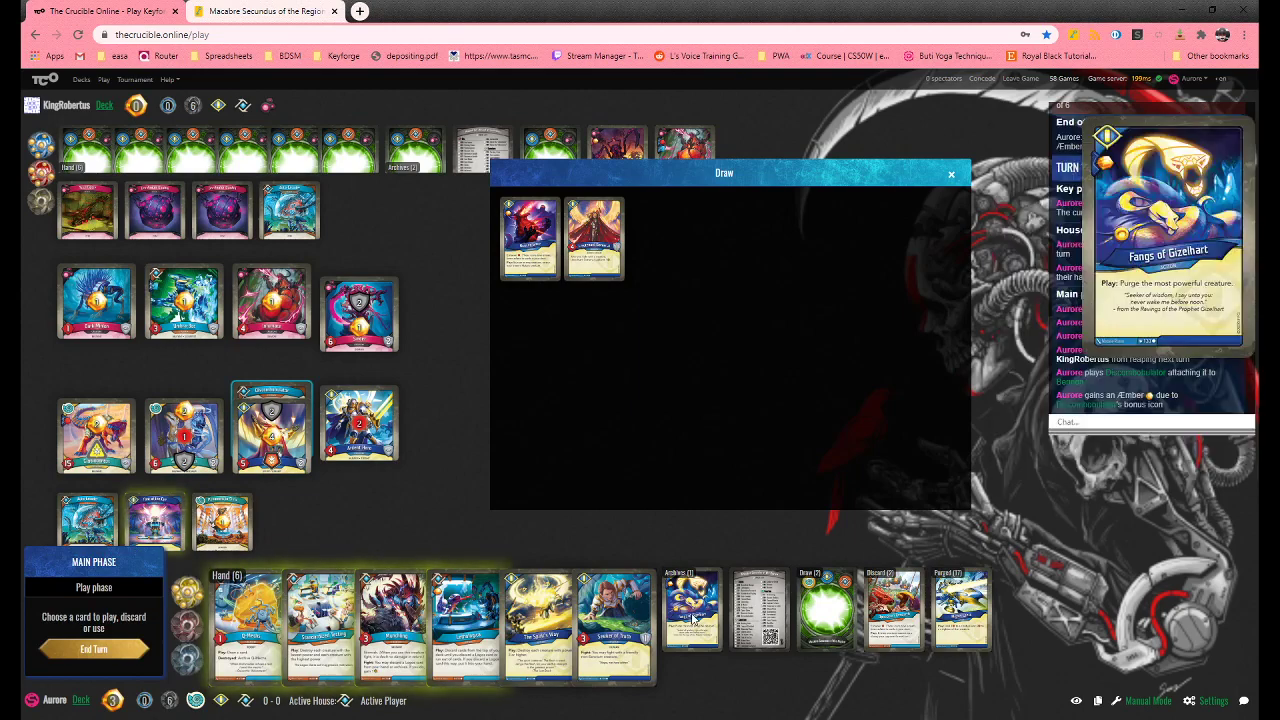
{"action": "left_click", "coordinate": [820, 632]}
{"action": "mouse_move", "coordinate": [465, 620]}
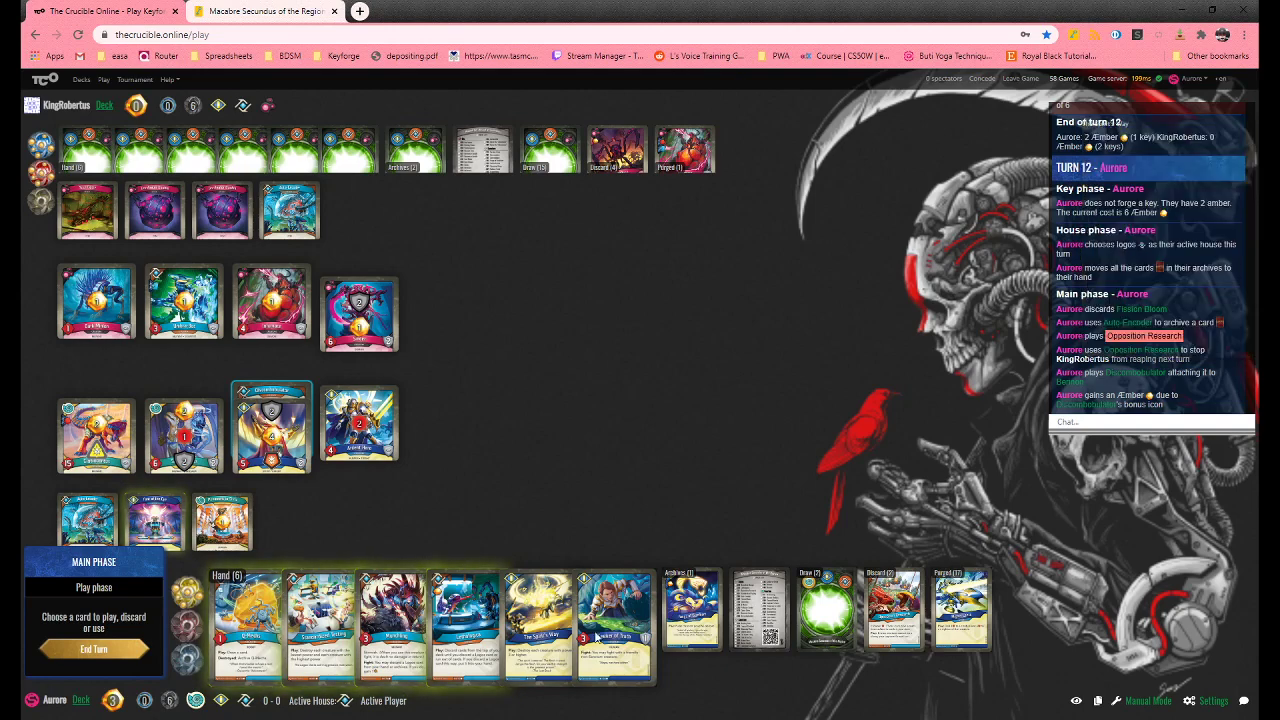
Play Lethologica, then deploy Q-Mechs on the left flank
{"action": "left_click", "coordinate": [457, 626]}
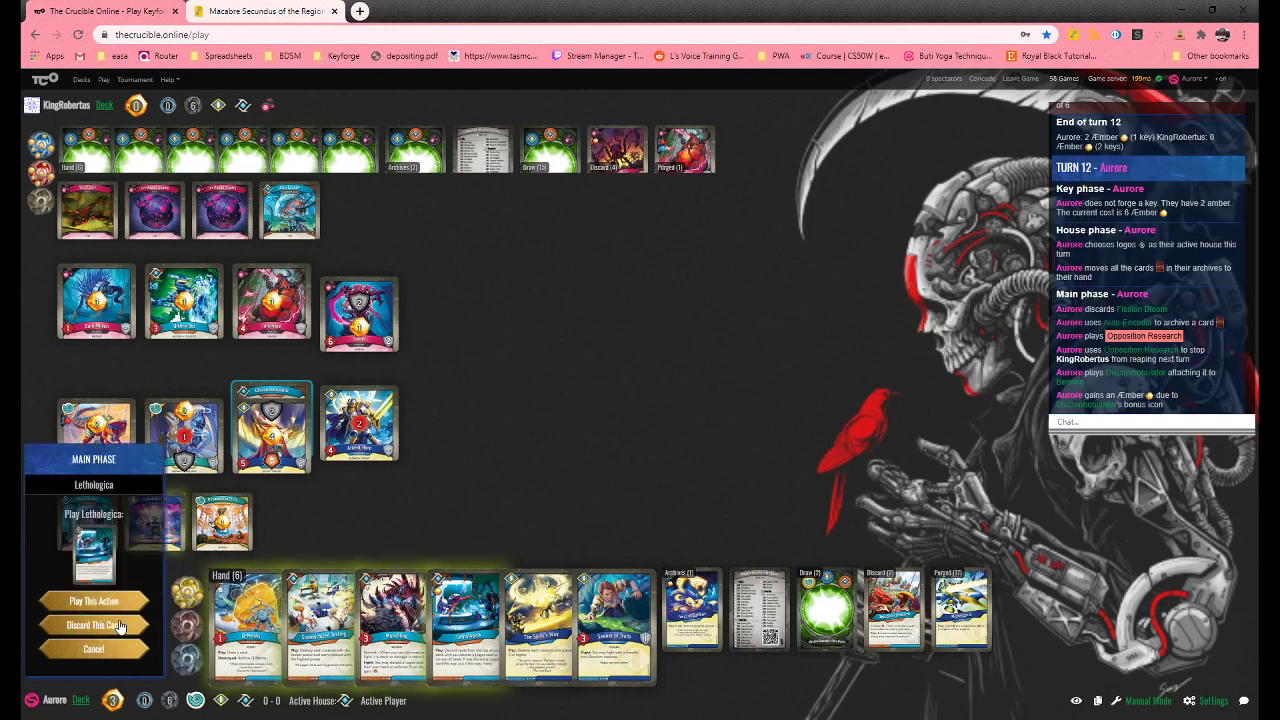
{"action": "left_click", "coordinate": [93, 598]}
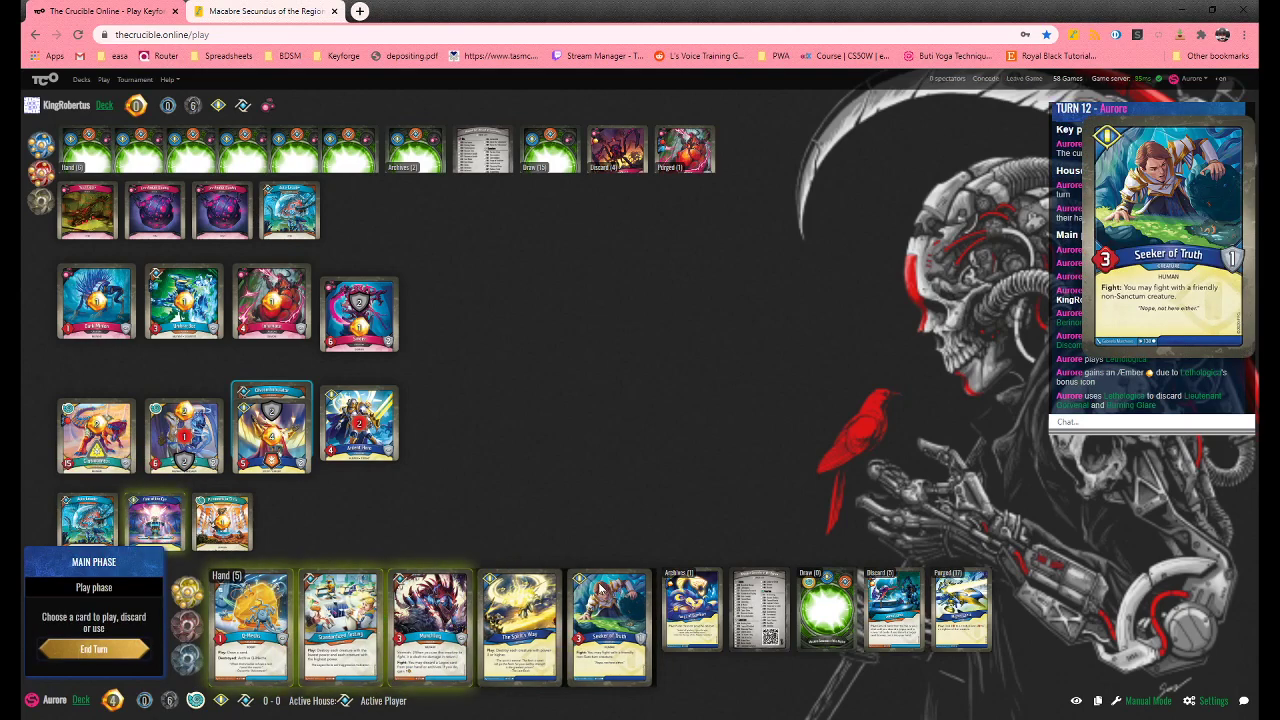
{"action": "left_click", "coordinate": [250, 625]}
{"action": "left_click", "coordinate": [96, 601]}
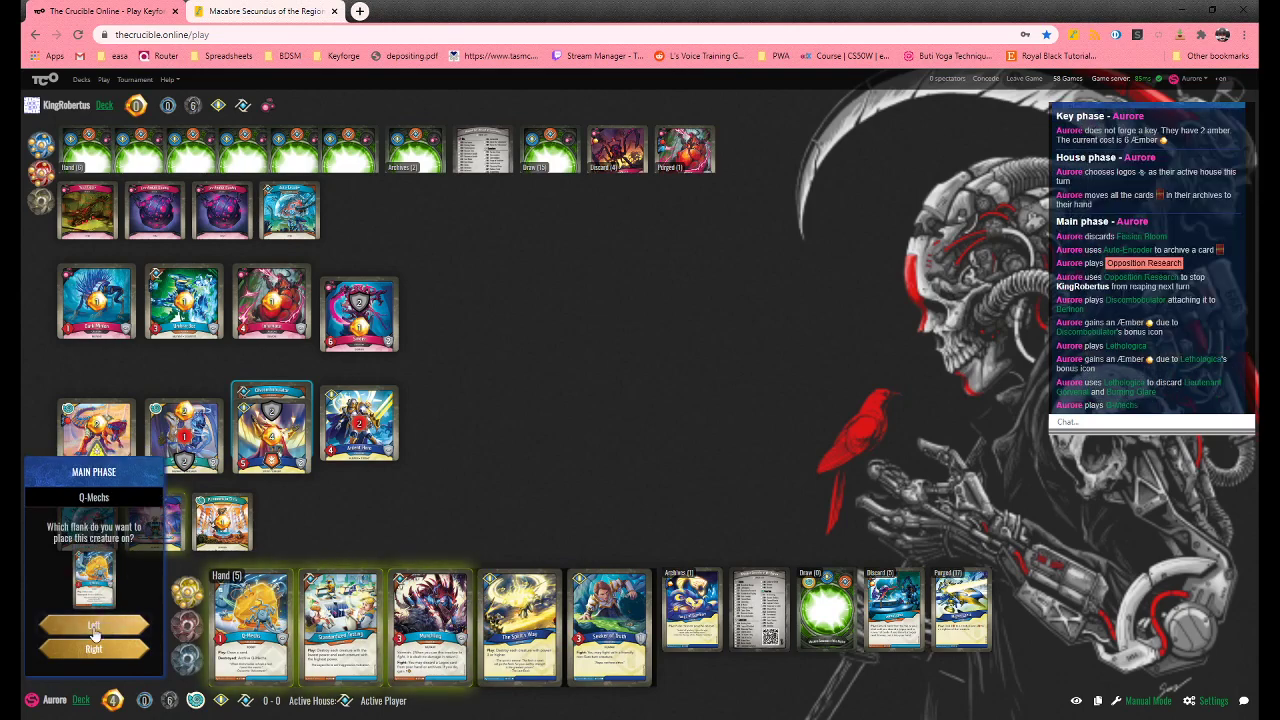
{"action": "left_click", "coordinate": [57, 628]}
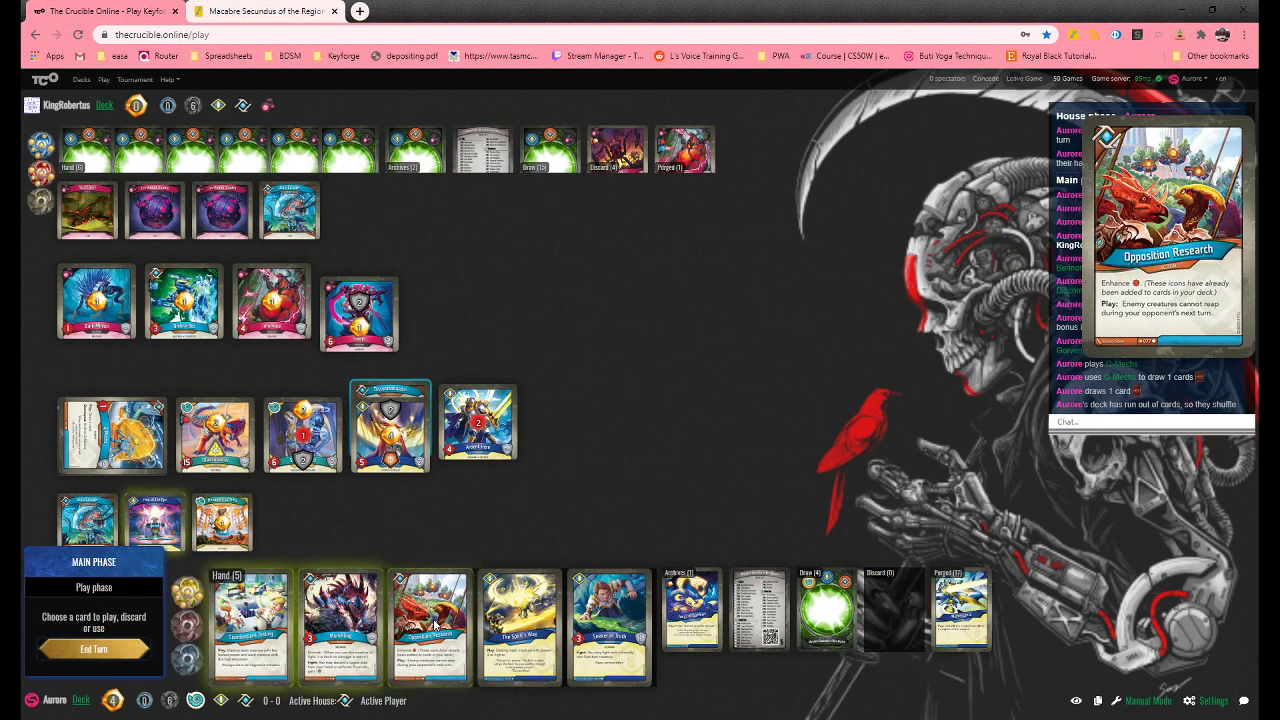
Check the draw pile, then discard Opposition Research
{"action": "left_click", "coordinate": [848, 616]}
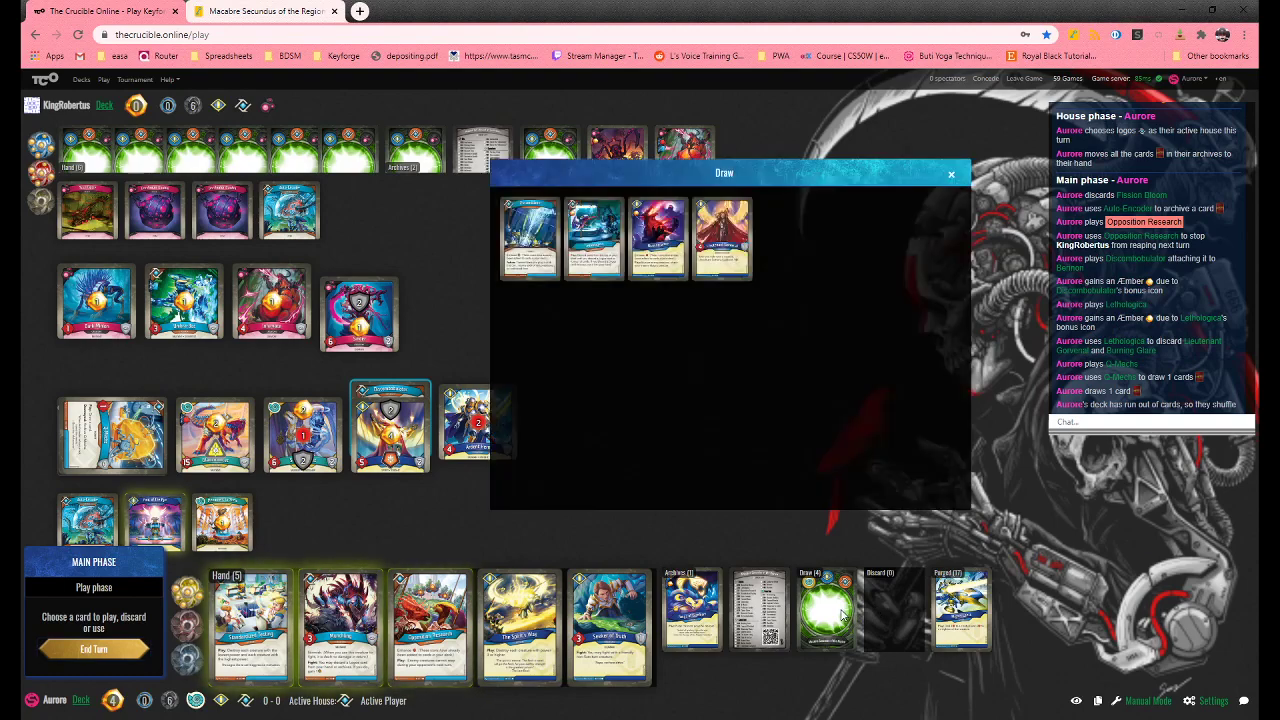
{"action": "left_click", "coordinate": [951, 174]}
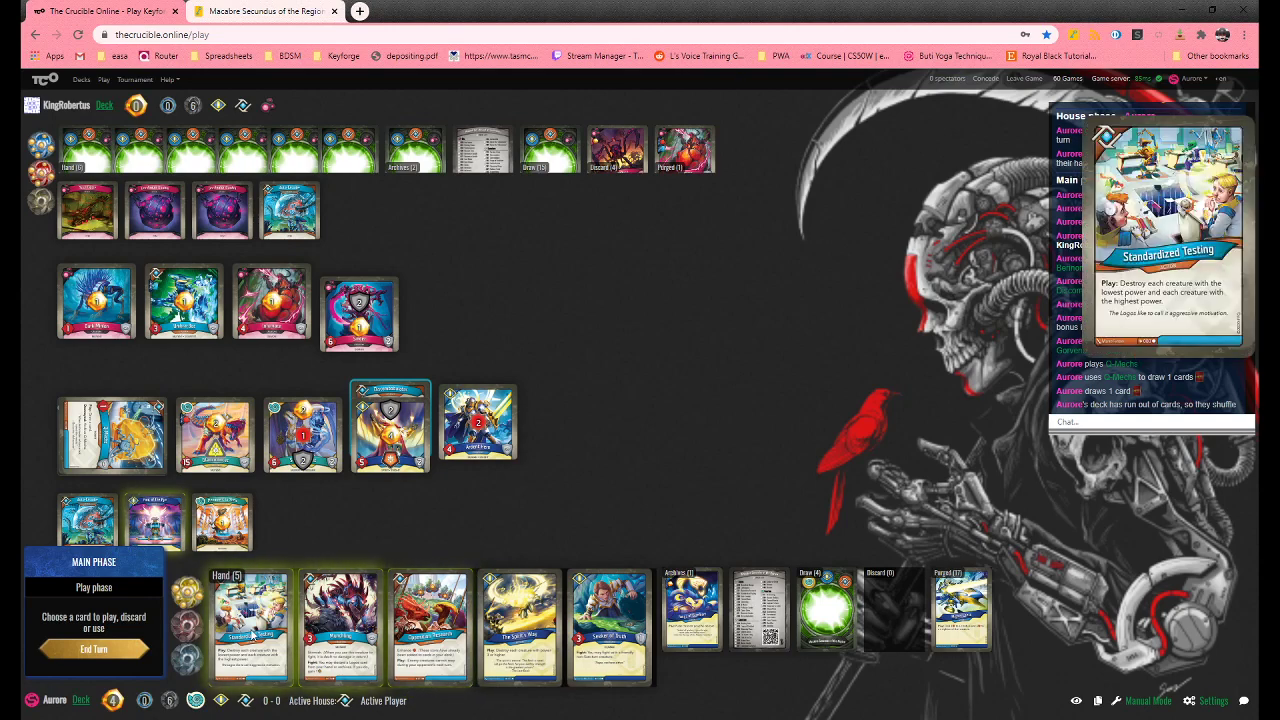
{"action": "mouse_move", "coordinate": [430, 625]}
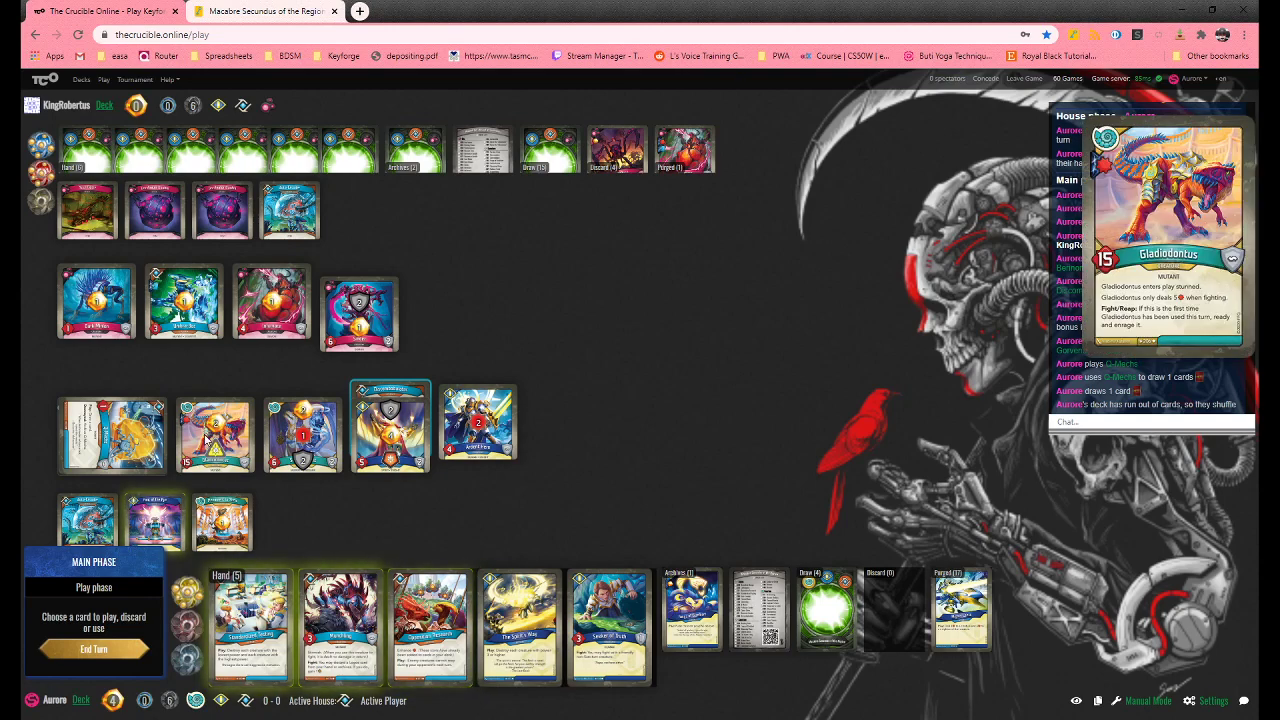
{"action": "left_click", "coordinate": [430, 625]}
{"action": "left_click", "coordinate": [133, 625]}
Play Munchling on the right flank and discard Standardized Testing
{"action": "left_click", "coordinate": [300, 618]}
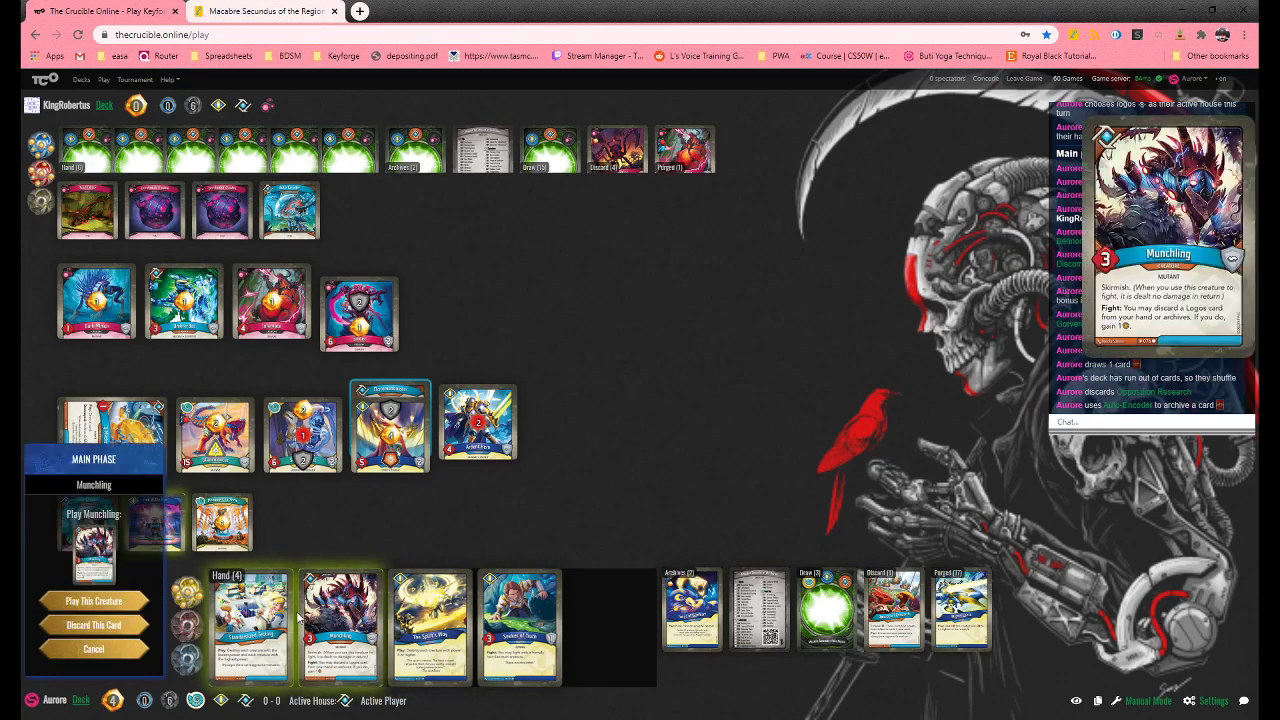
{"action": "left_click", "coordinate": [117, 605]}
{"action": "left_click", "coordinate": [94, 648]}
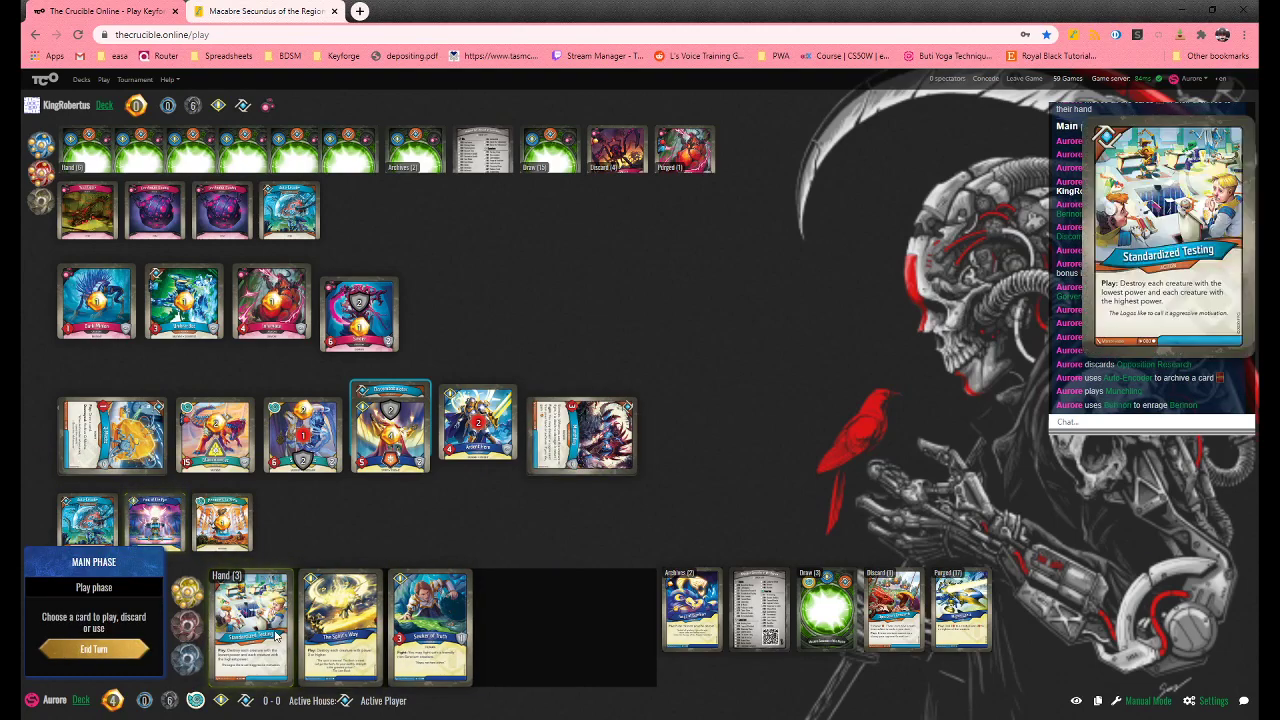
{"action": "left_click", "coordinate": [250, 625]}
{"action": "left_click", "coordinate": [119, 625]}
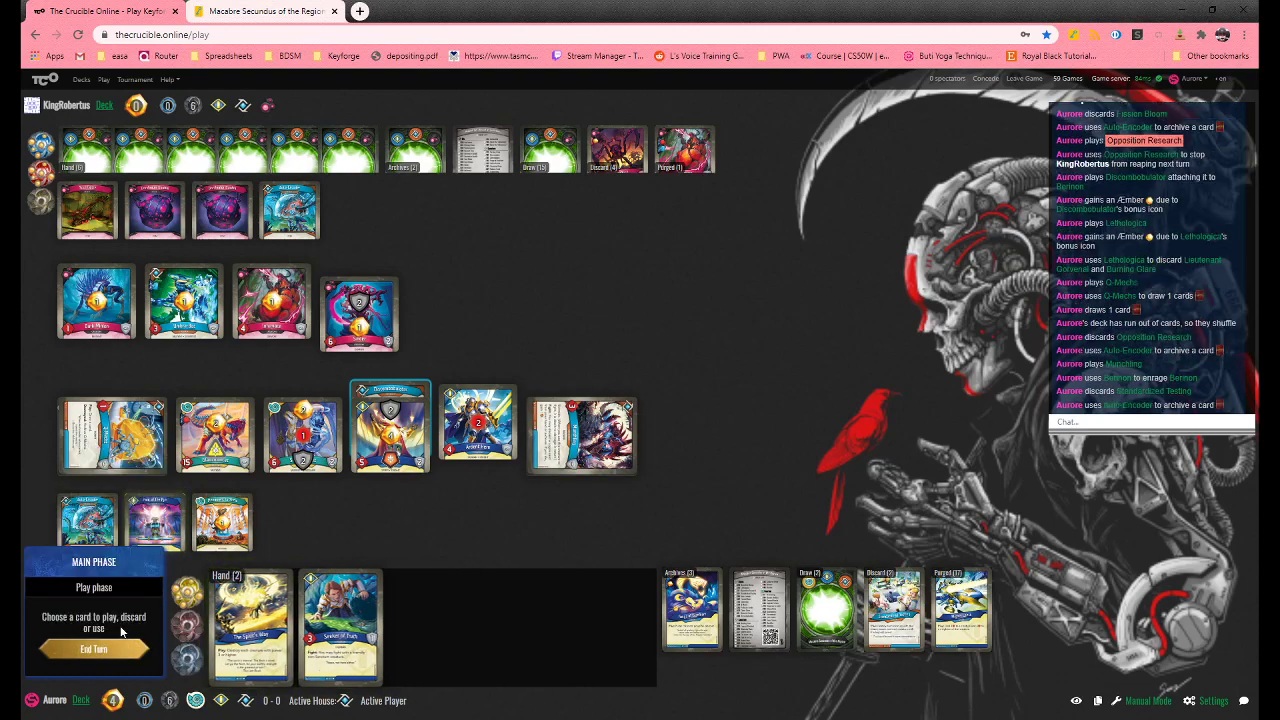
{"action": "mouse_move", "coordinate": [154, 521]}
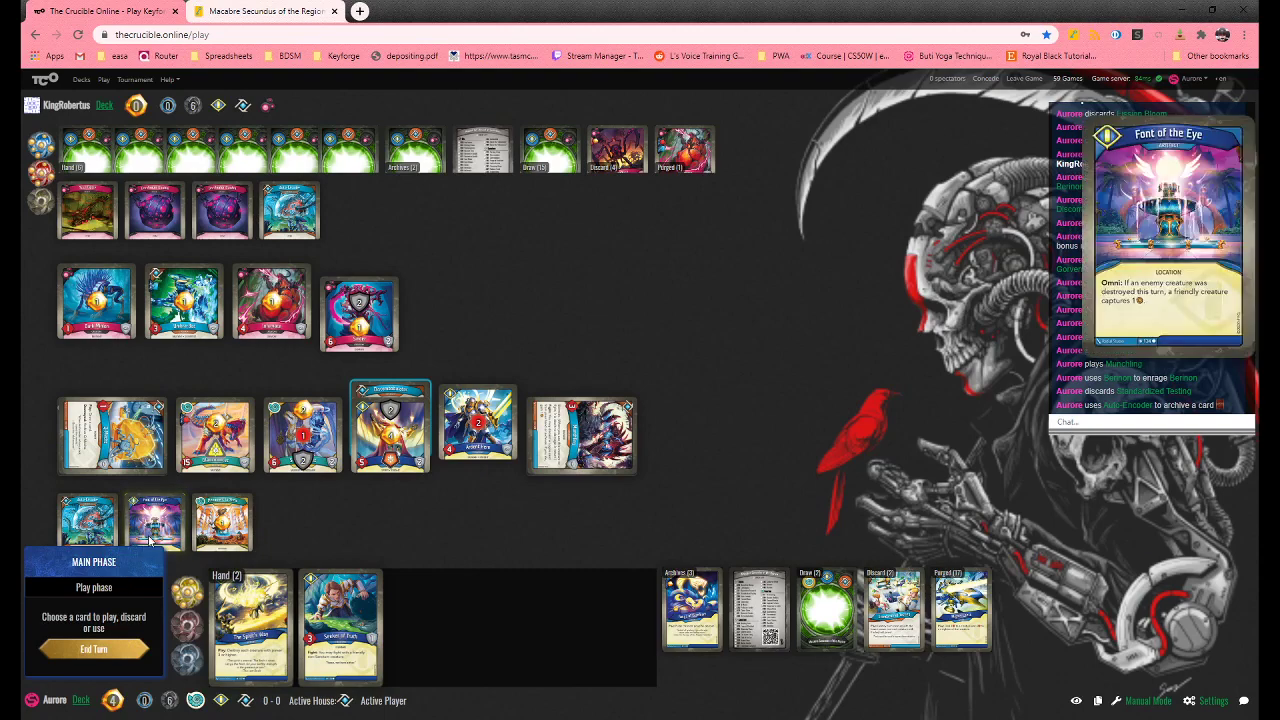
Use Font of the Eye and end turn twelve
{"action": "left_click", "coordinate": [140, 545]}
{"action": "left_click", "coordinate": [95, 617]}
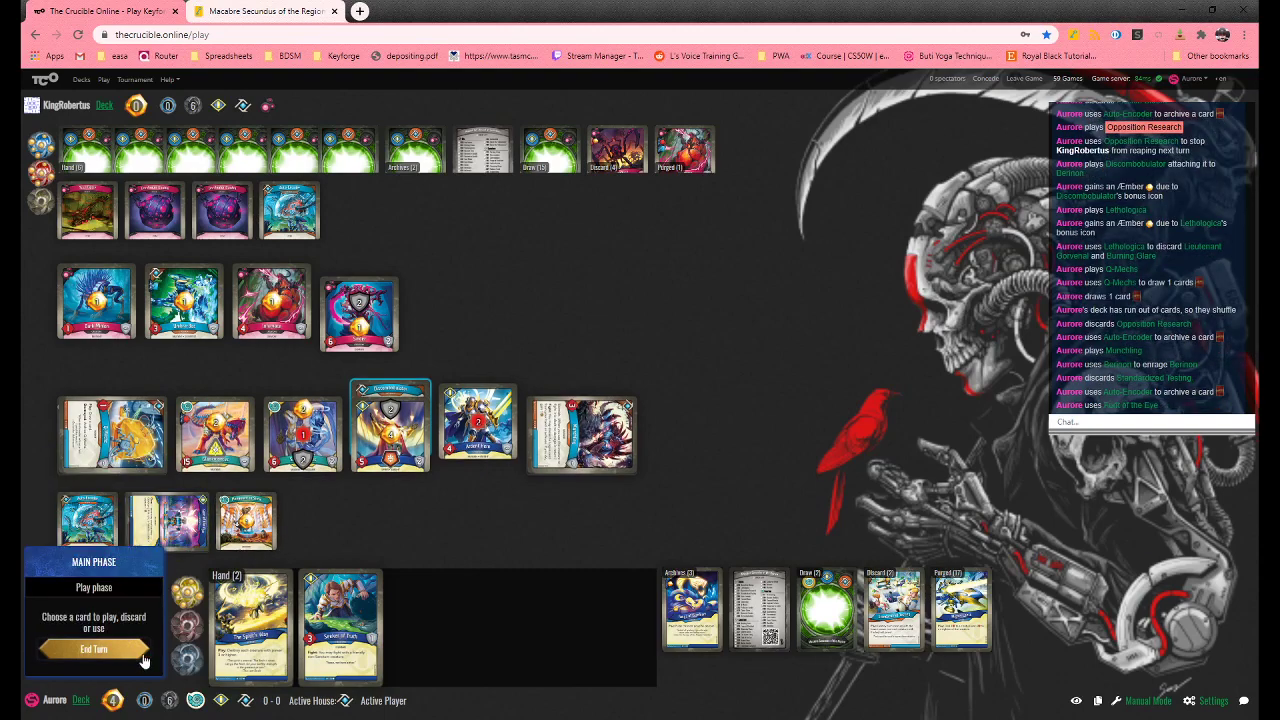
{"action": "left_click", "coordinate": [130, 652]}
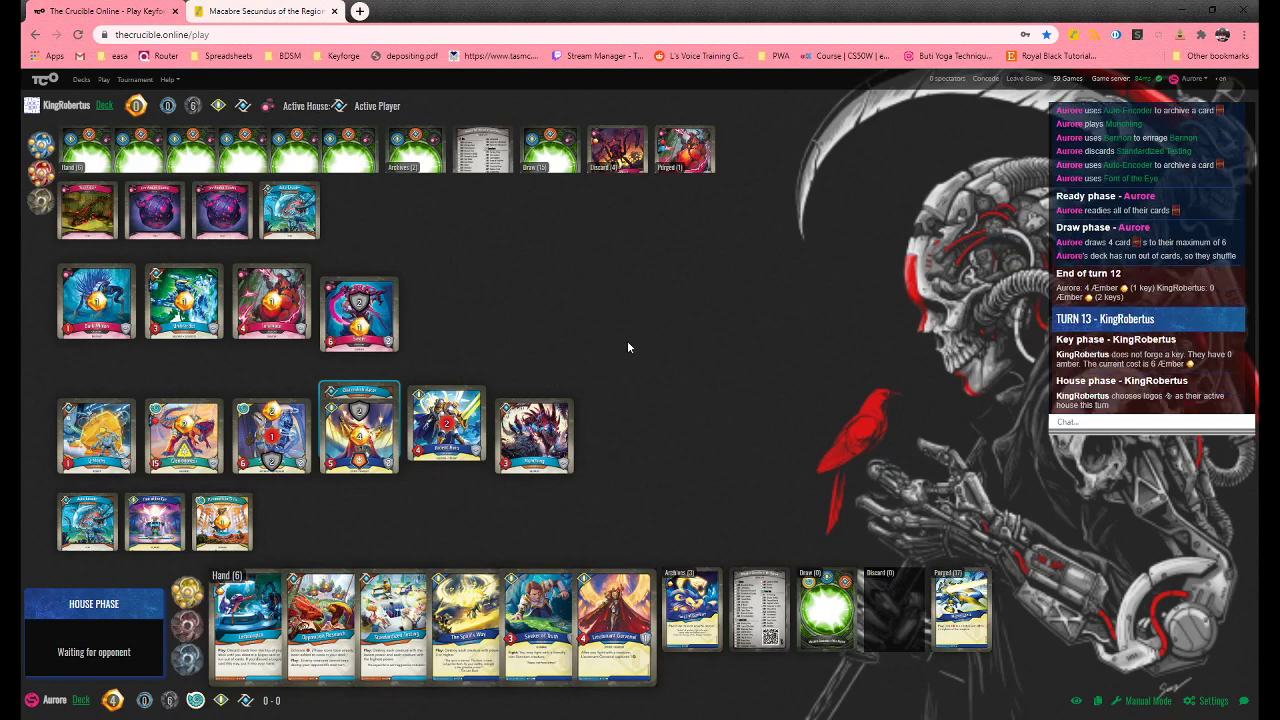
Glance at the archives, then view the purged cards list during KingRobertus's Logos turn
{"action": "left_click", "coordinate": [700, 632]}
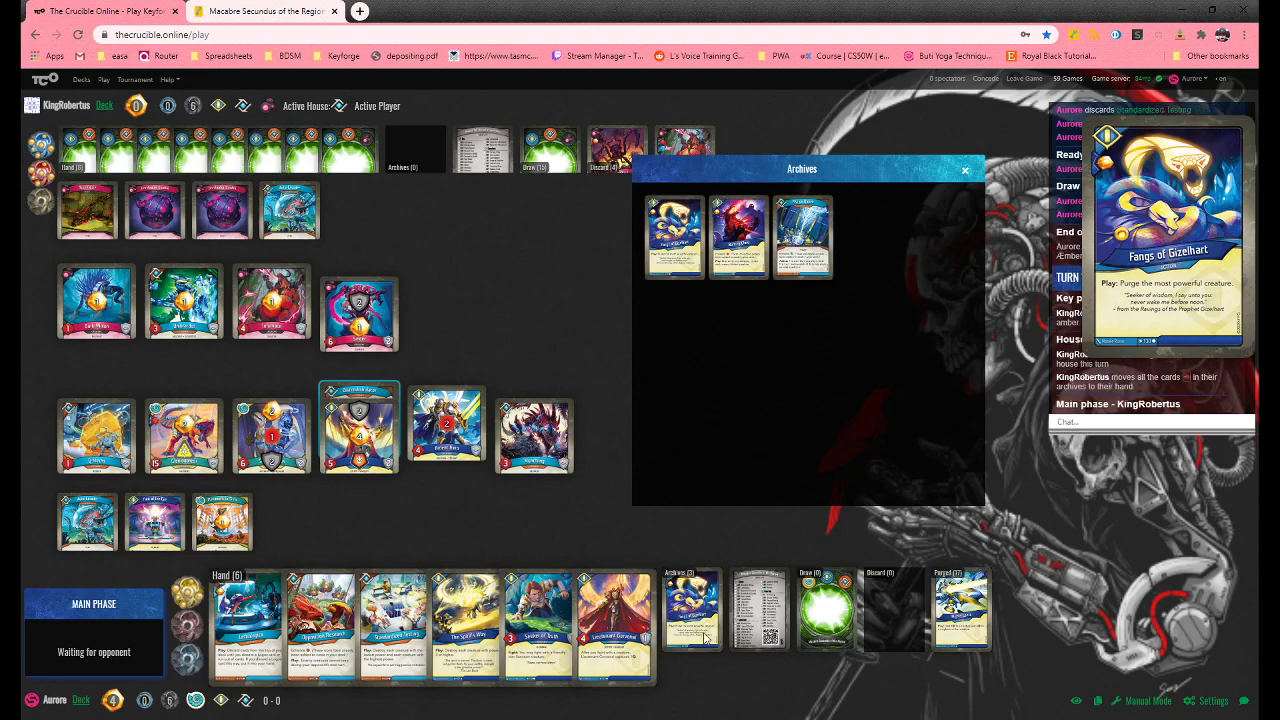
{"action": "left_click", "coordinate": [705, 638]}
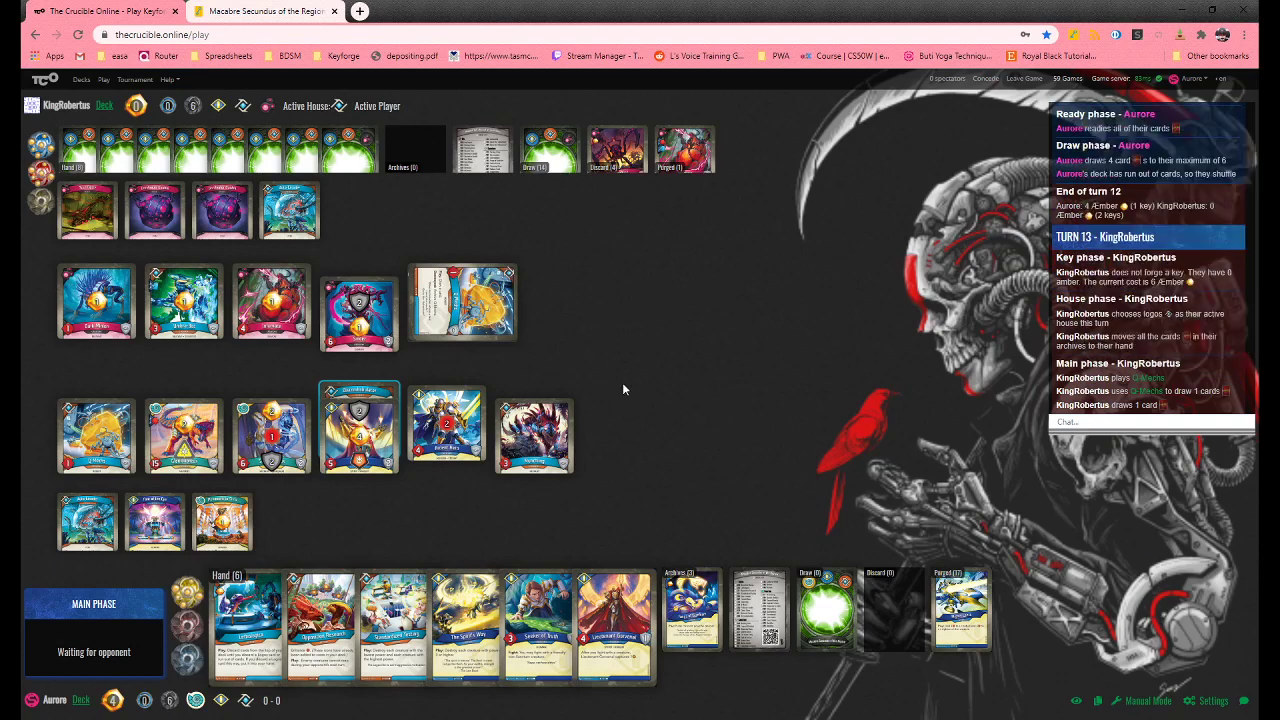
{"action": "left_click", "coordinate": [973, 632]}
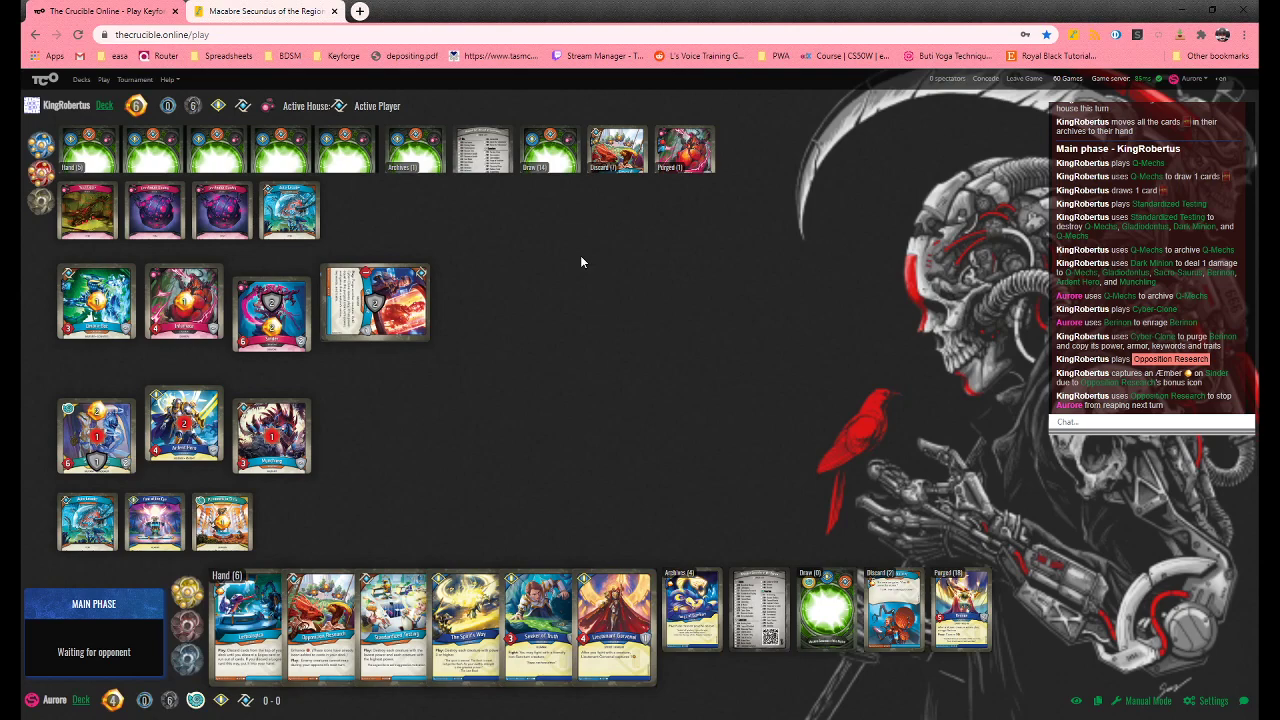
Repeatedly open and close the four-card archives view while KingRobertus finishes his turn
{"action": "left_click", "coordinate": [683, 605]}
{"action": "left_click", "coordinate": [683, 605]}
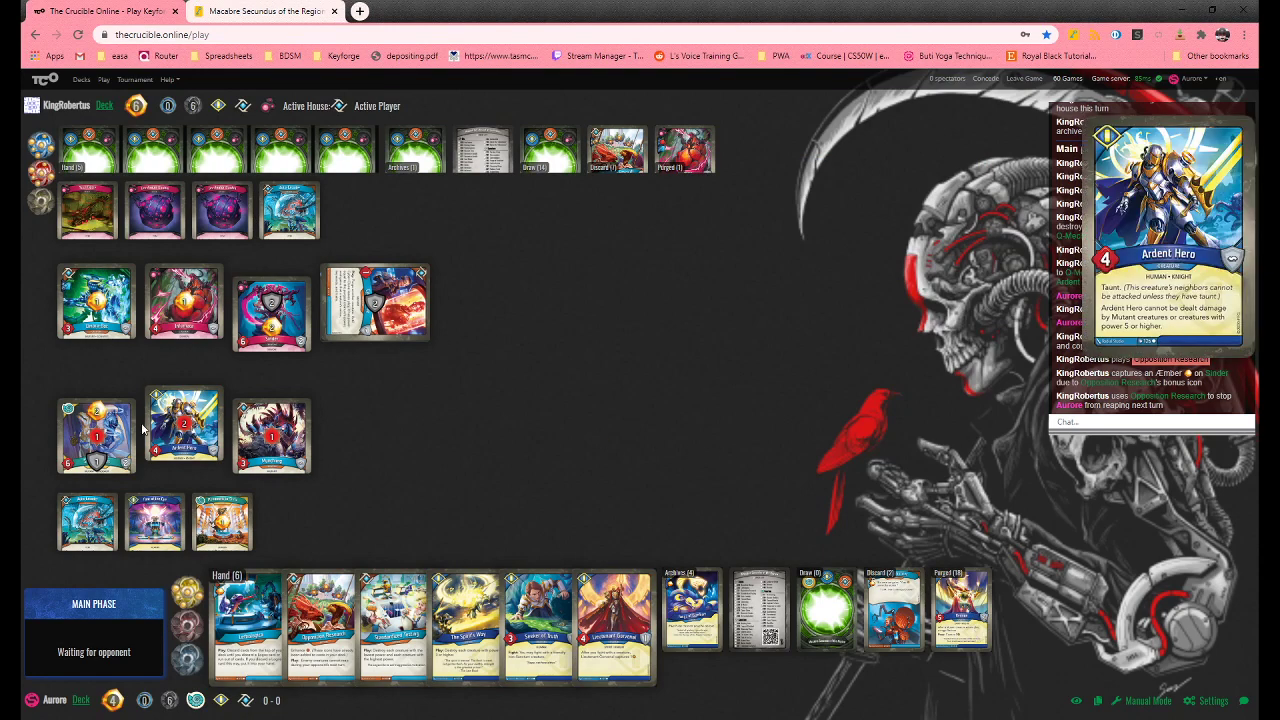
{"action": "left_click", "coordinate": [712, 605]}
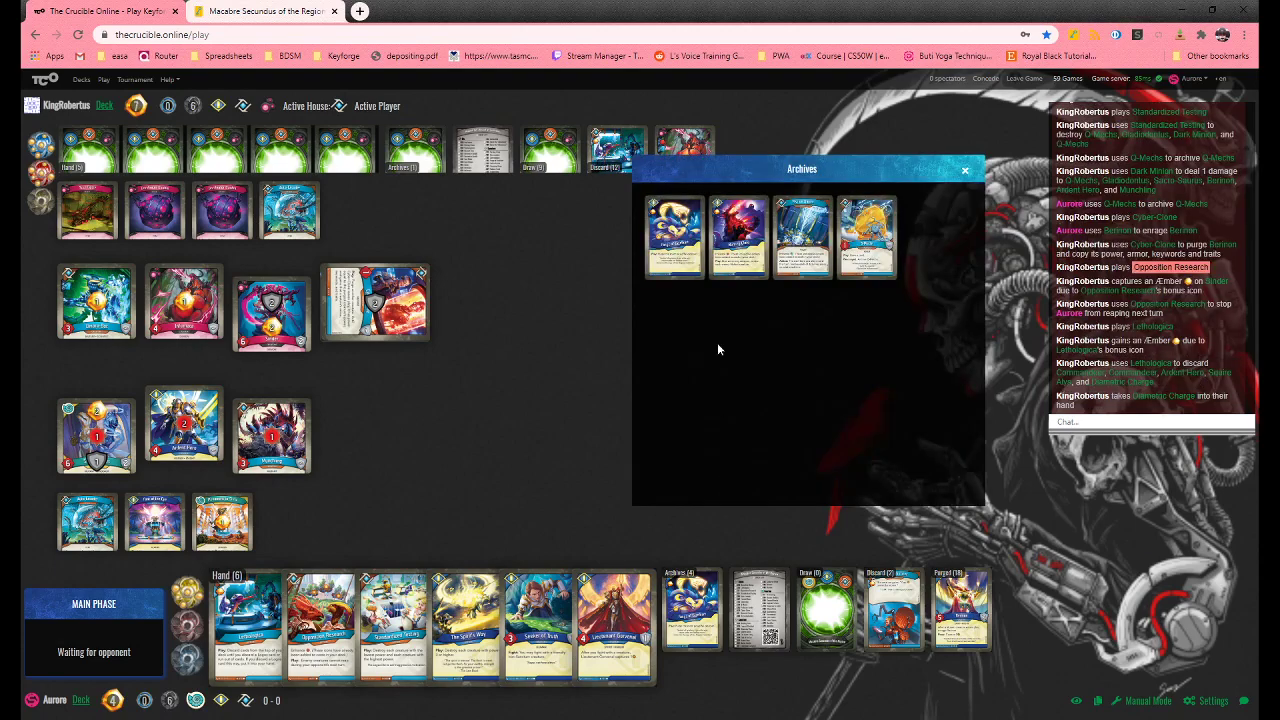
{"action": "left_click", "coordinate": [963, 172]}
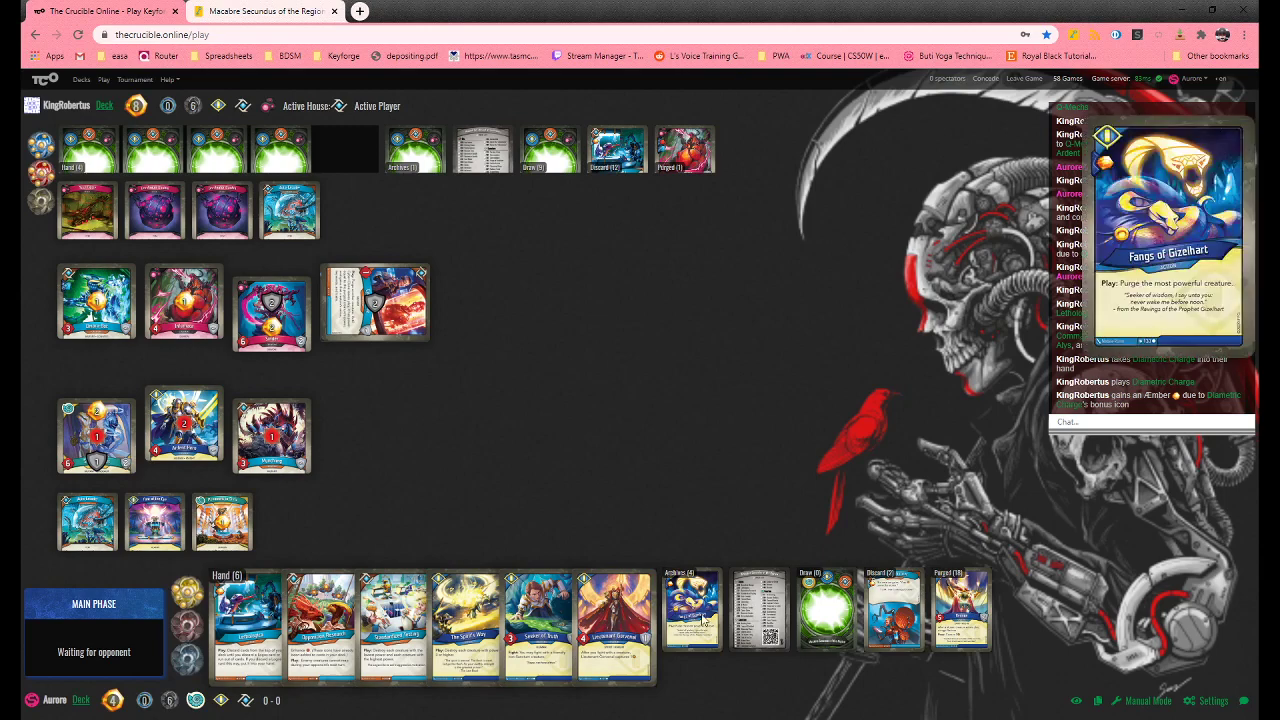
{"action": "left_click", "coordinate": [695, 631]}
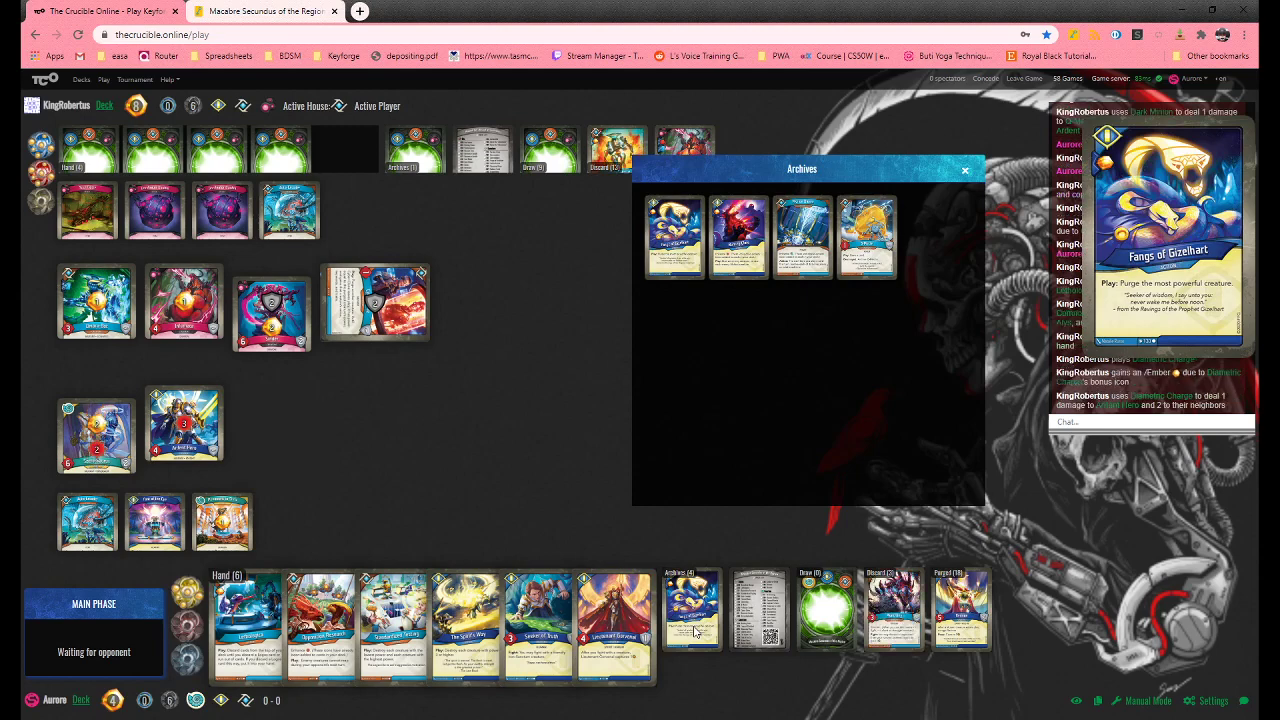
{"action": "left_click", "coordinate": [695, 631]}
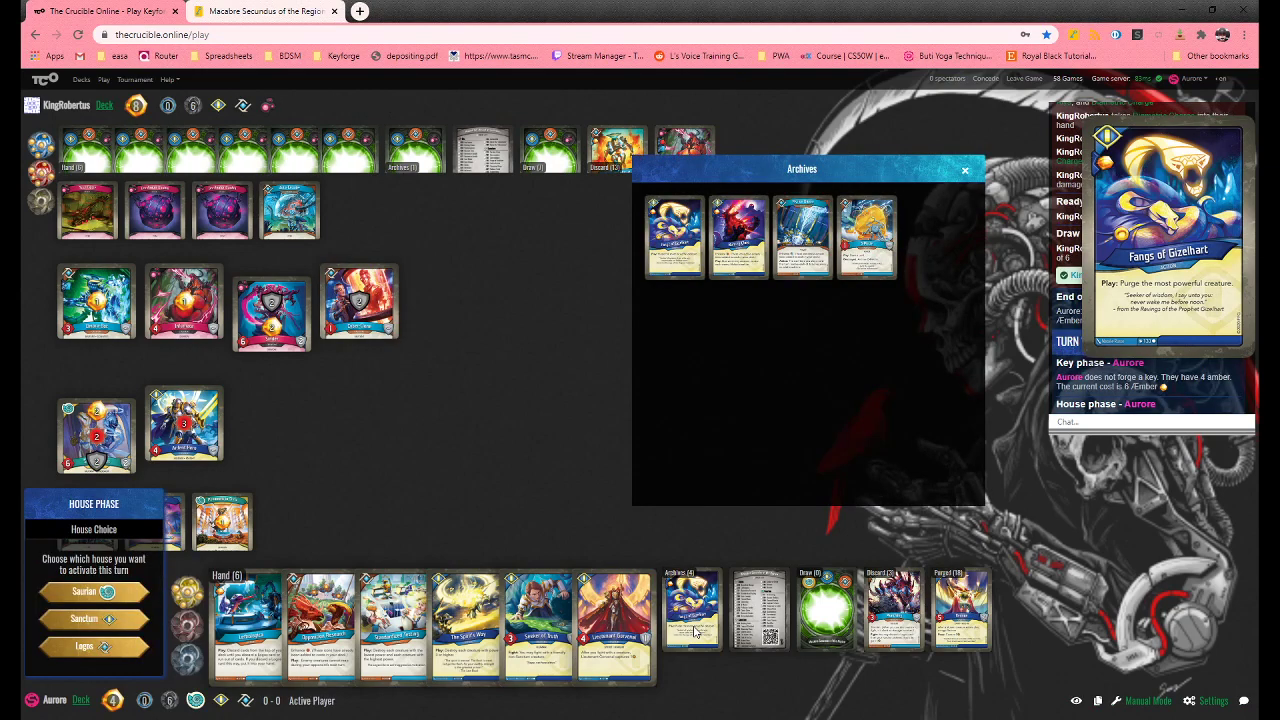
{"action": "left_click", "coordinate": [695, 631]}
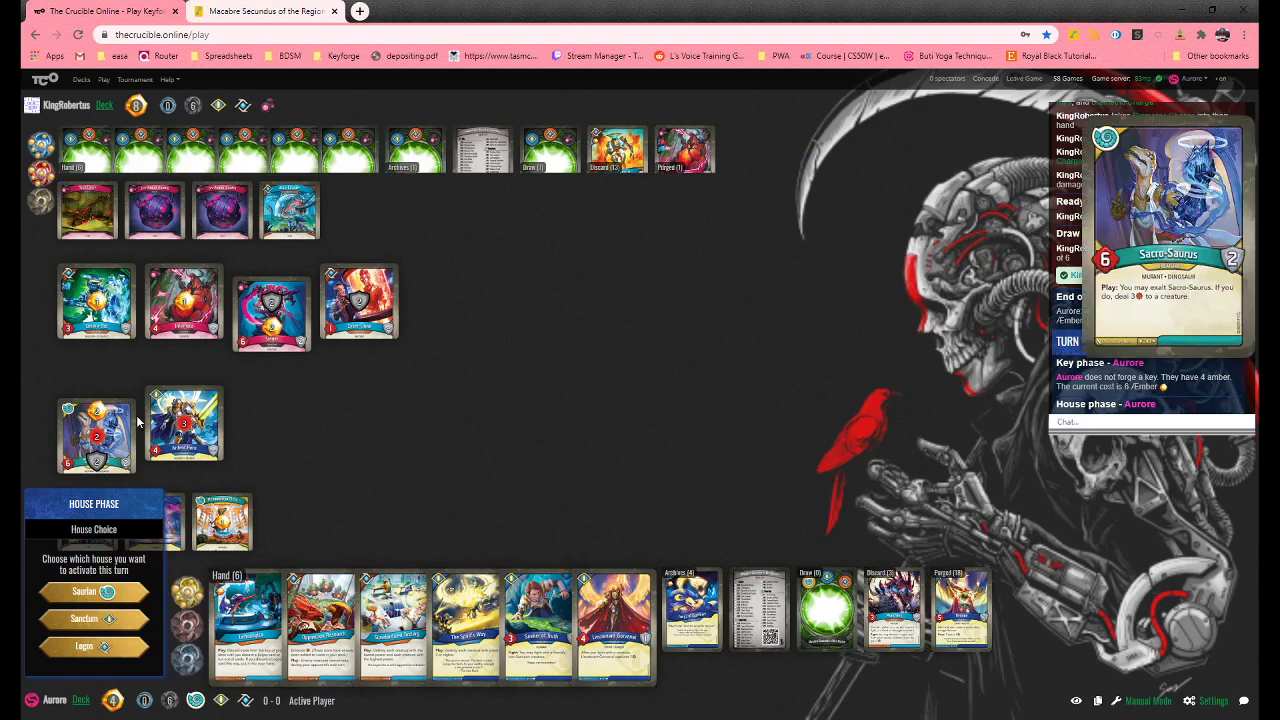
{"action": "mouse_move", "coordinate": [184, 424]}
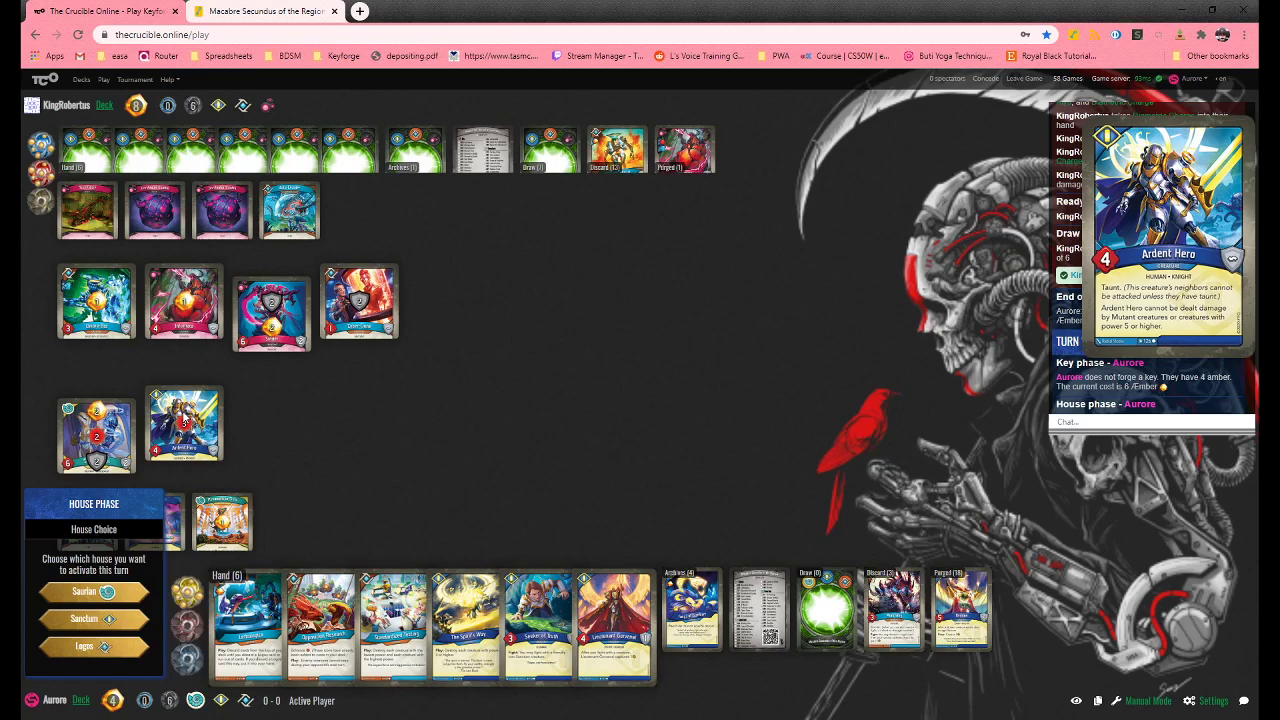
{"action": "left_click", "coordinate": [706, 626]}
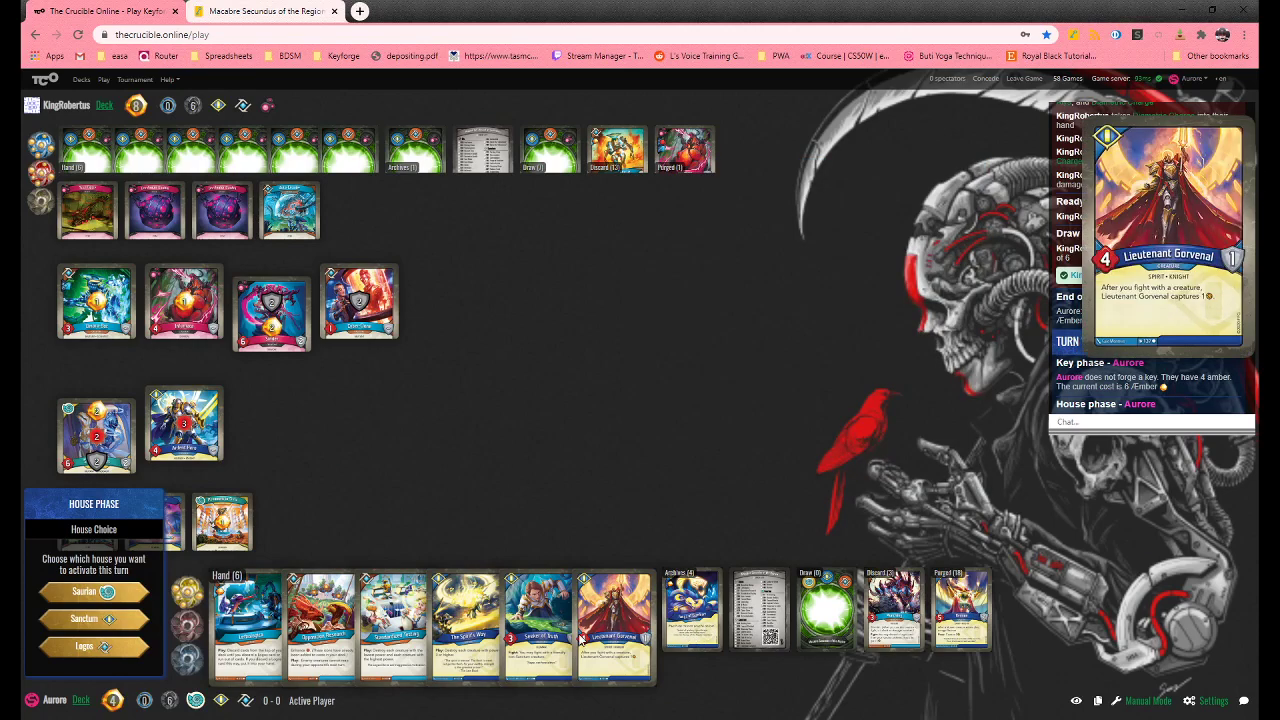
{"action": "left_click", "coordinate": [696, 588]}
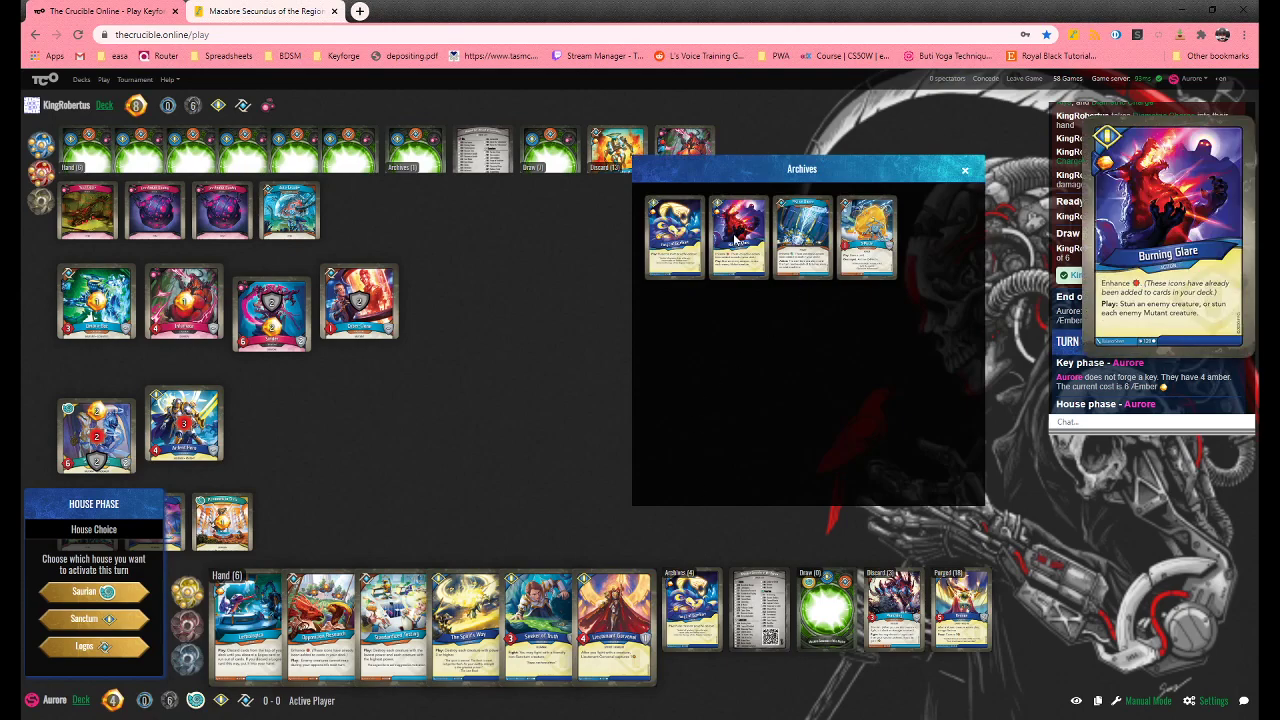
Close the archives view, send 'gg' in chat, and concede to KingRobertus
{"action": "left_click", "coordinate": [966, 173]}
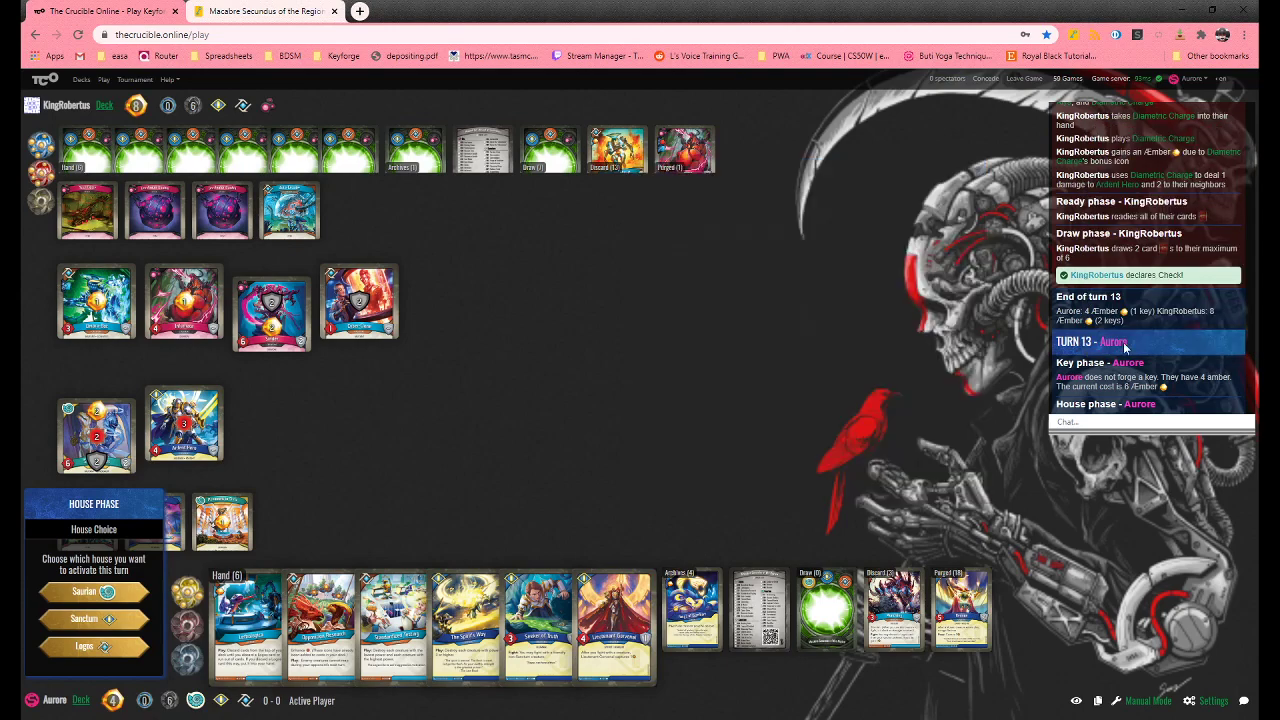
{"action": "left_click", "coordinate": [1130, 421]}
{"action": "type", "text": "gg"}
{"action": "key", "text": "Return"}
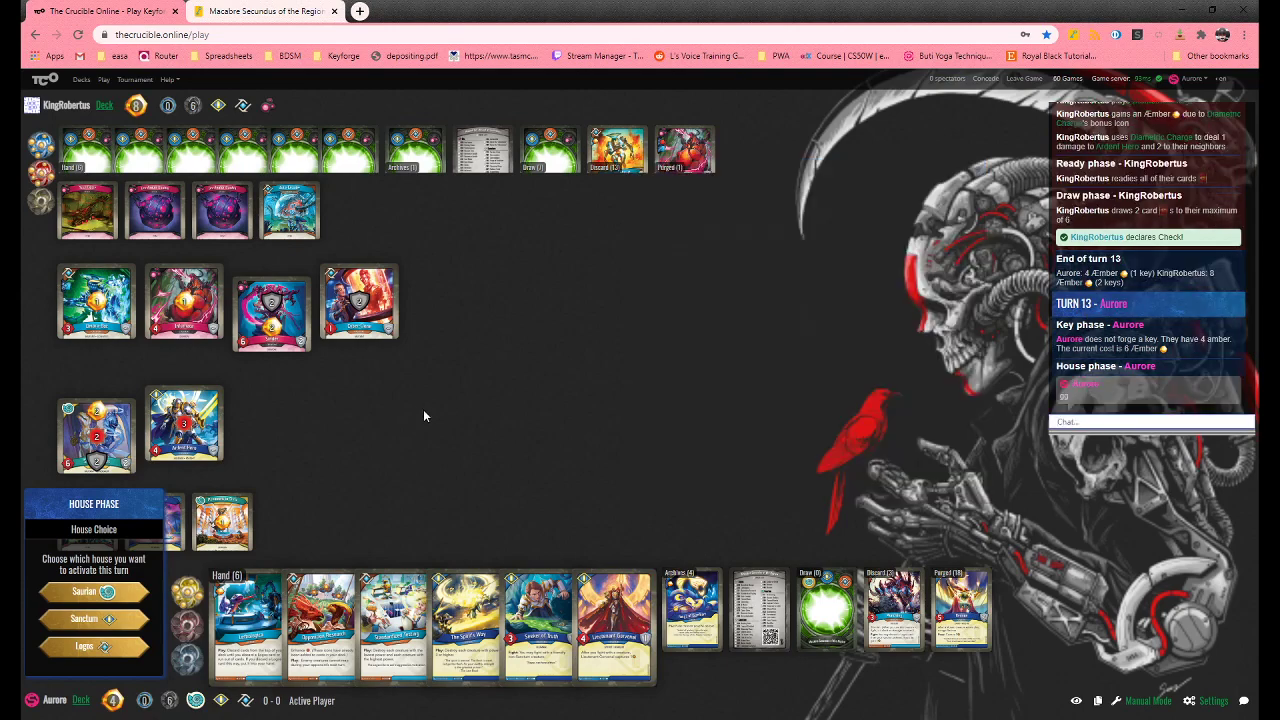
{"action": "left_click", "coordinate": [985, 79]}
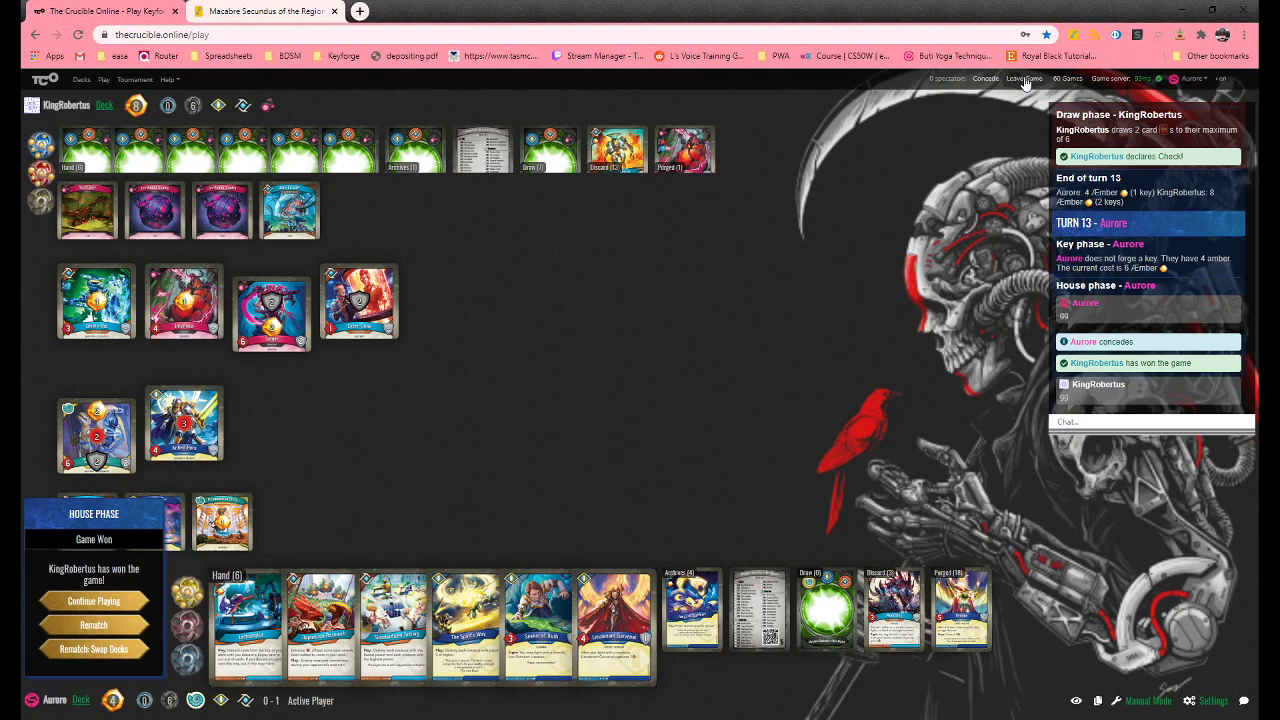
Join an open game with Macabre Secundus of the Region, start it, and send 'gl hf'
{"action": "left_click", "coordinate": [1024, 79]}
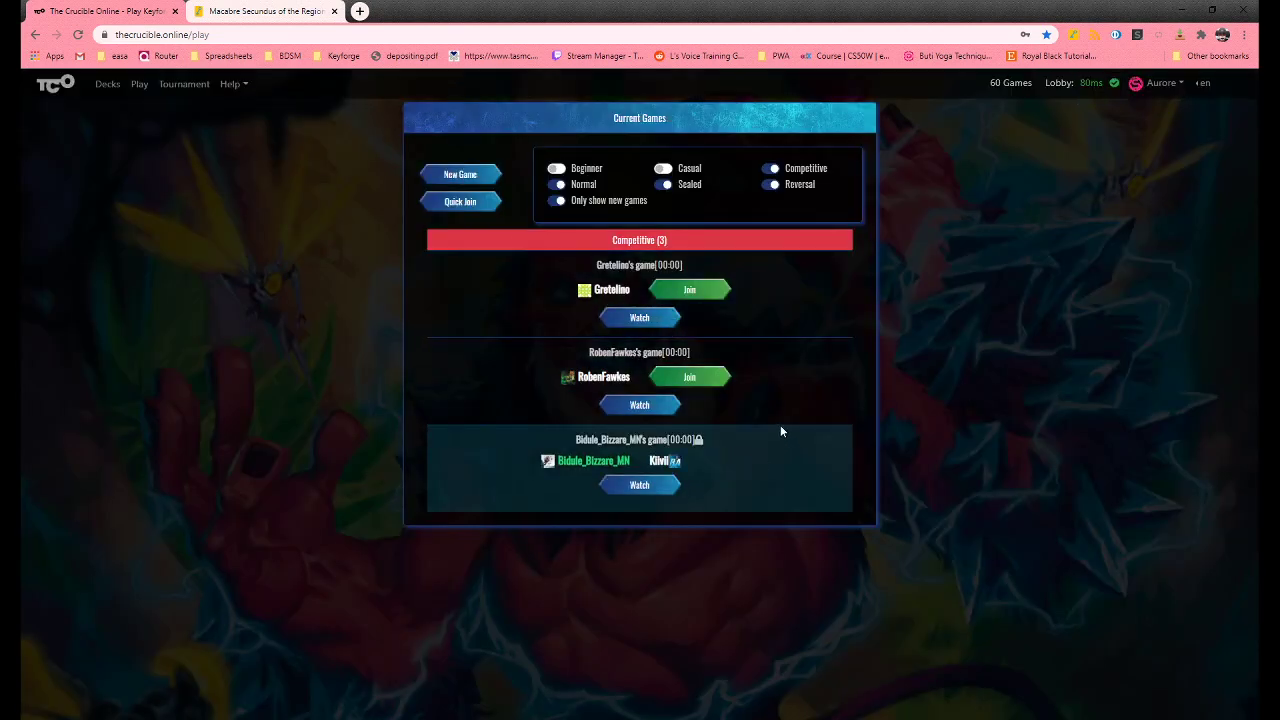
{"action": "left_click", "coordinate": [690, 377]}
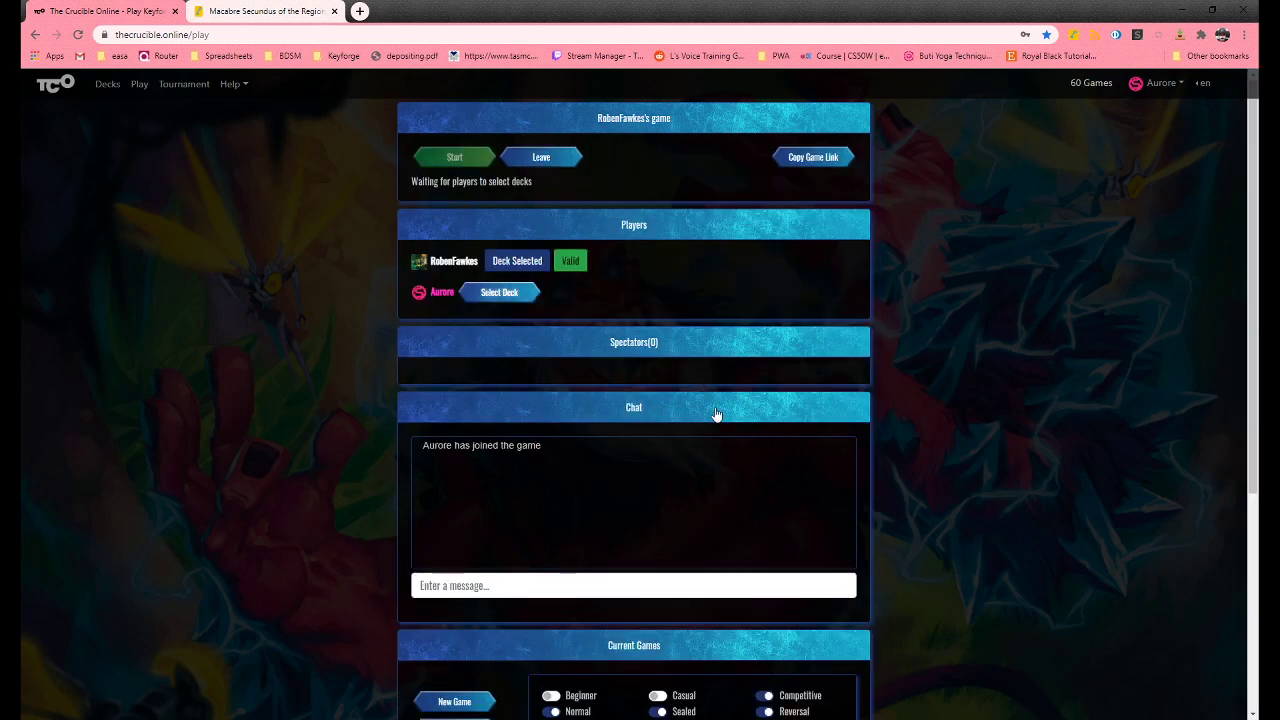
{"action": "left_click", "coordinate": [499, 292]}
{"action": "left_click", "coordinate": [583, 275]}
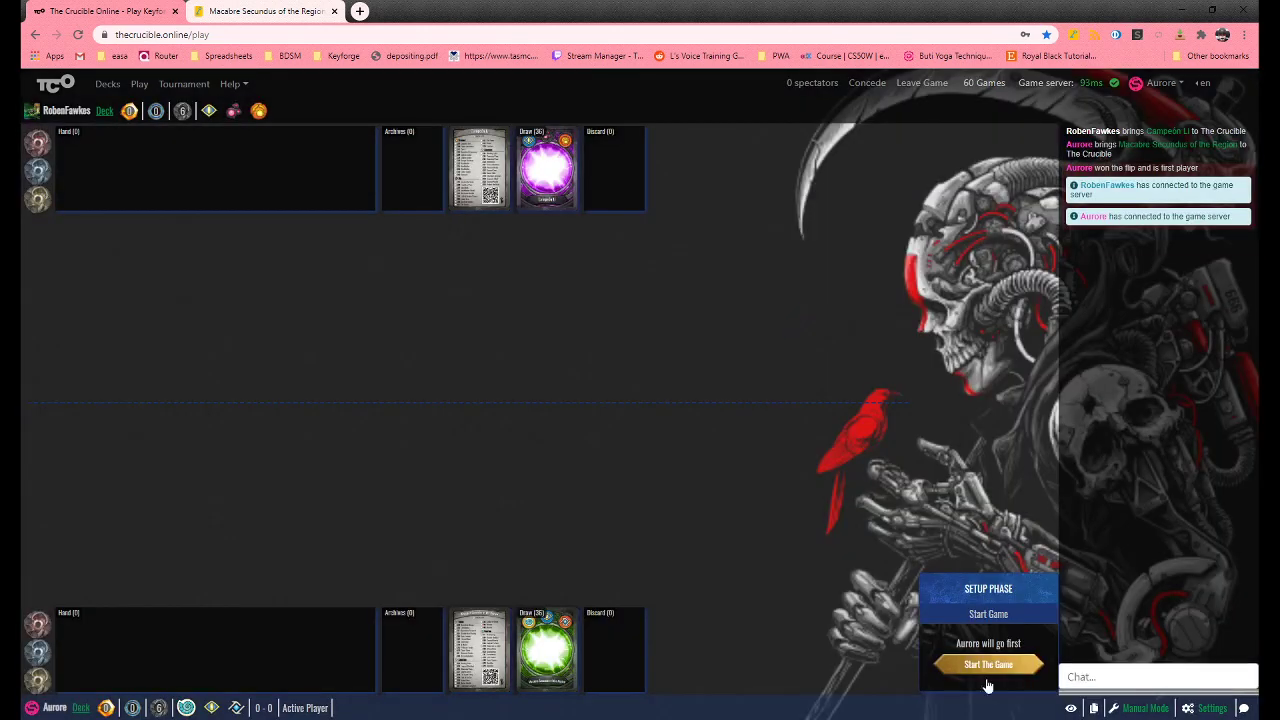
{"action": "left_click", "coordinate": [990, 666]}
{"action": "left_click", "coordinate": [1091, 422]}
{"action": "type", "text": "gl hf"}
{"action": "key", "text": "Return"}
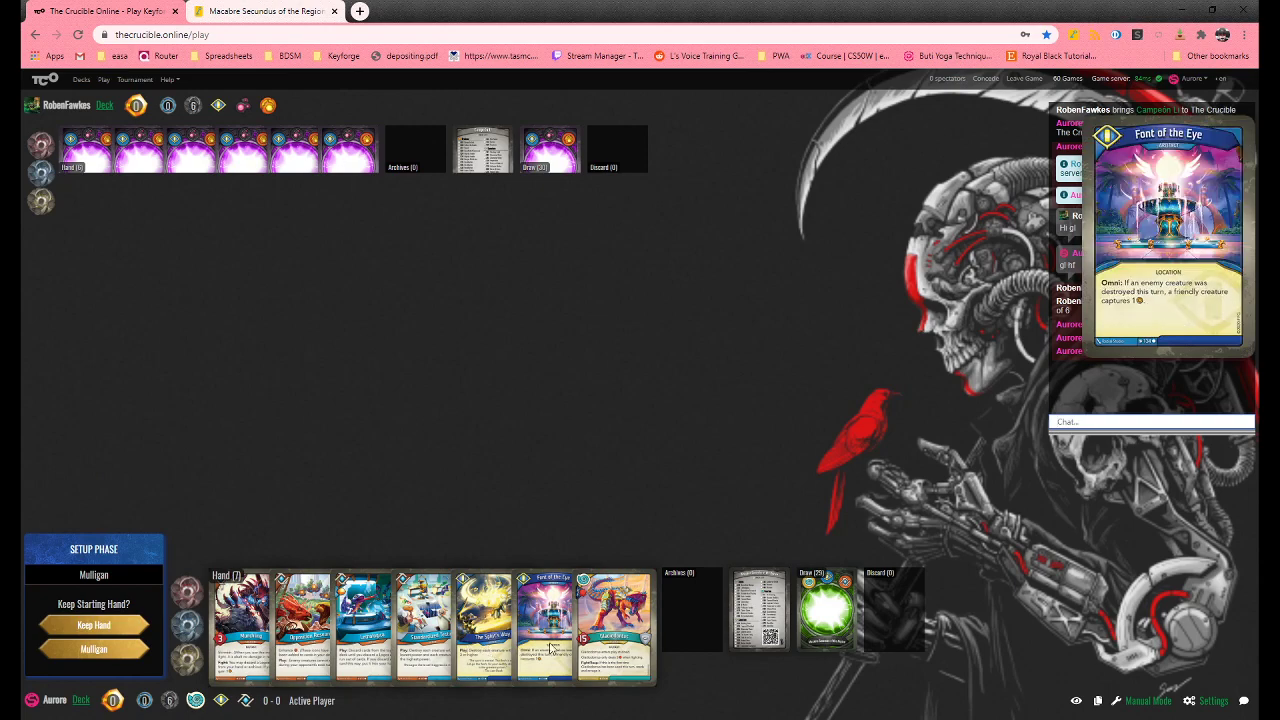
Keep the opening hand, play Munchling under Logos, and end turn one
{"action": "left_click", "coordinate": [127, 627]}
{"action": "mouse_move", "coordinate": [303, 623]}
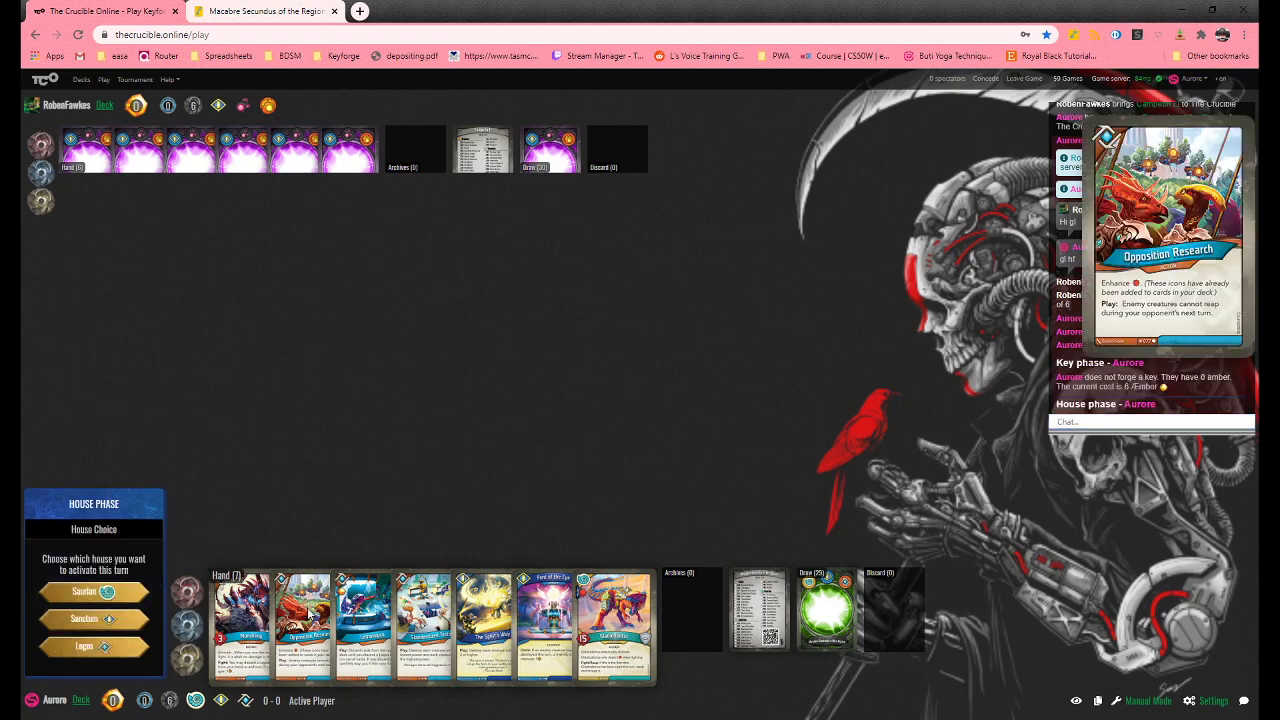
{"action": "left_click", "coordinate": [128, 650]}
{"action": "left_click", "coordinate": [228, 624]}
{"action": "left_click", "coordinate": [94, 595]}
{"action": "left_click", "coordinate": [94, 649]}
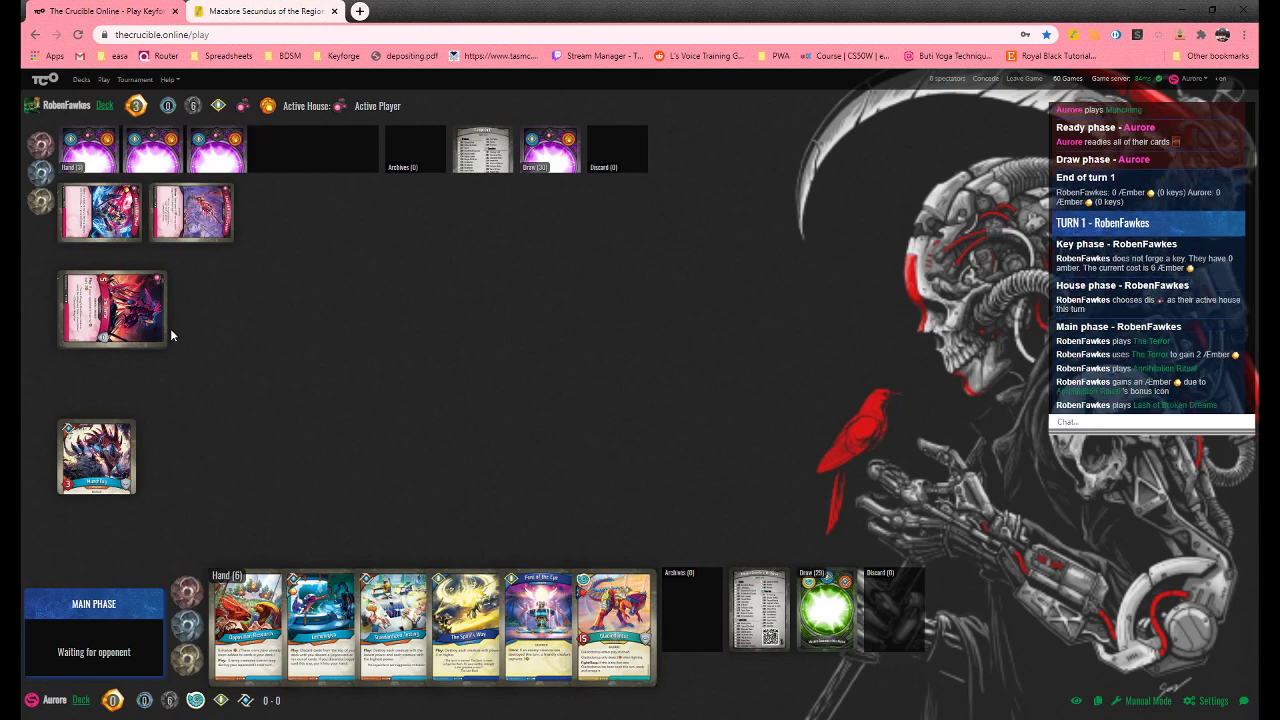
Under Logos, play Lethologica and have Munchling fight The Terror, discarding Opposition Research
{"action": "left_click", "coordinate": [94, 646]}
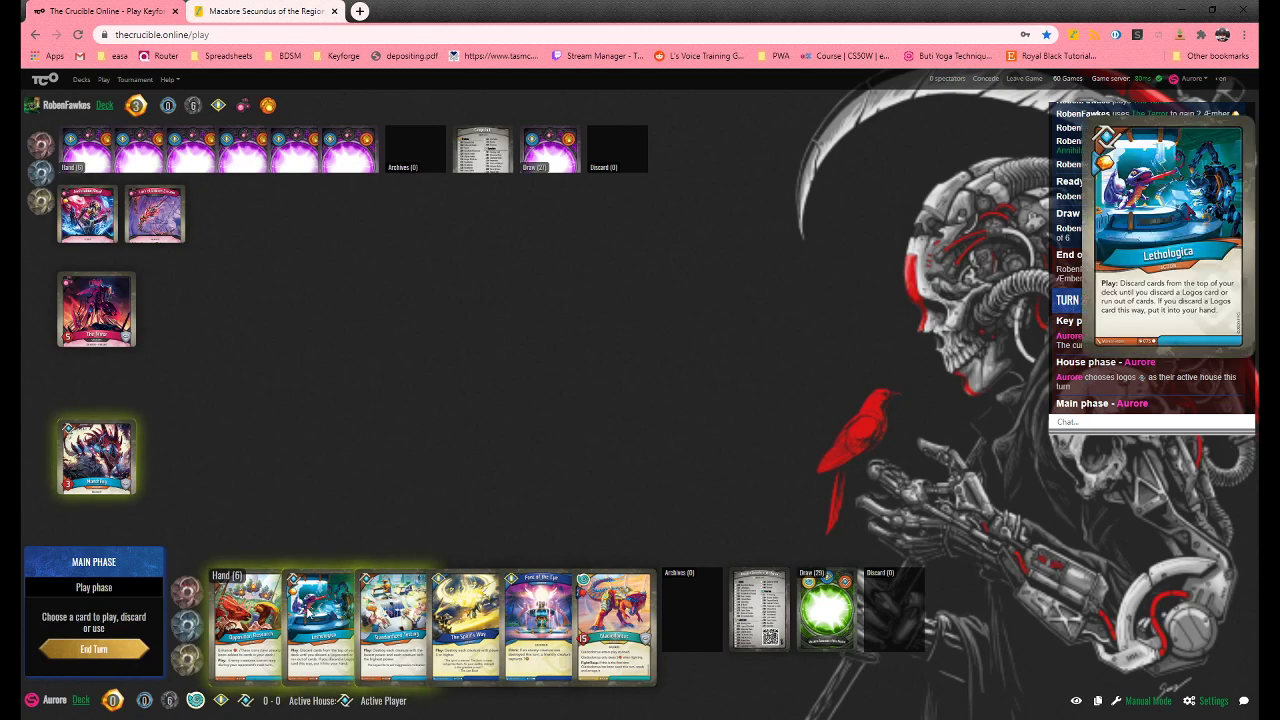
{"action": "left_click", "coordinate": [320, 625]}
{"action": "left_click", "coordinate": [106, 603]}
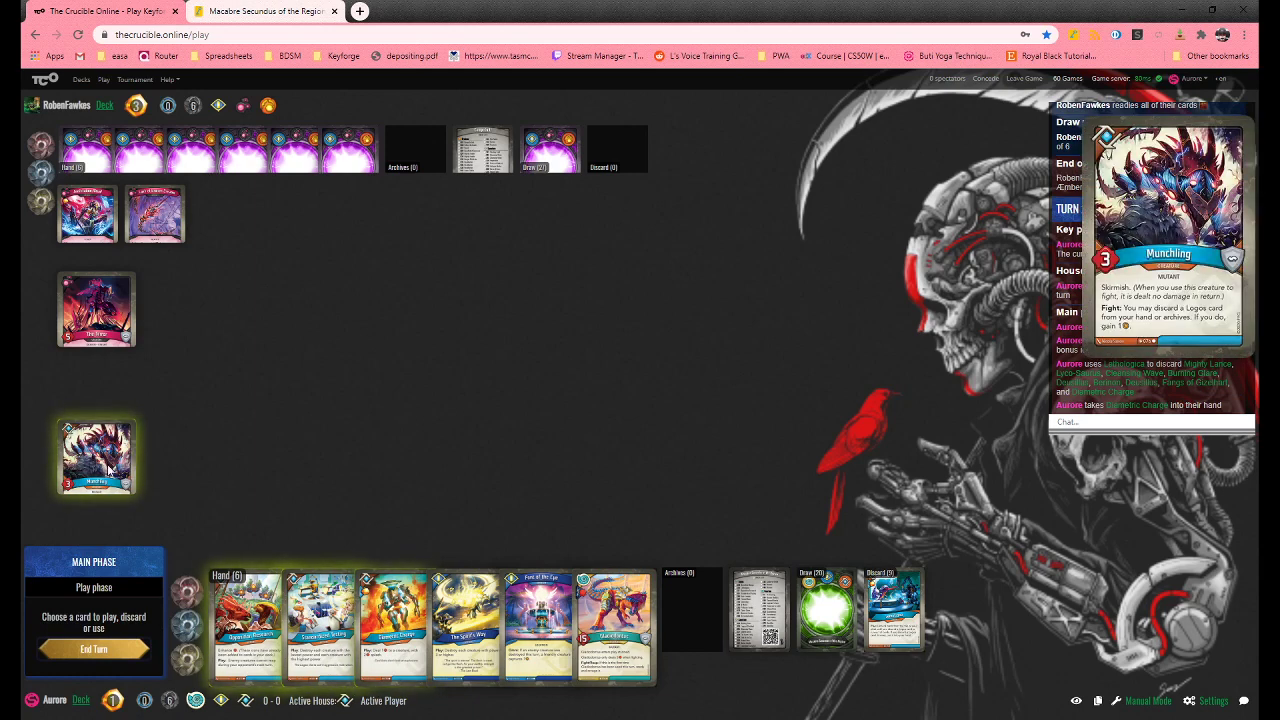
{"action": "mouse_move", "coordinate": [96, 457]}
{"action": "left_click", "coordinate": [96, 455]}
{"action": "left_click", "coordinate": [100, 601]}
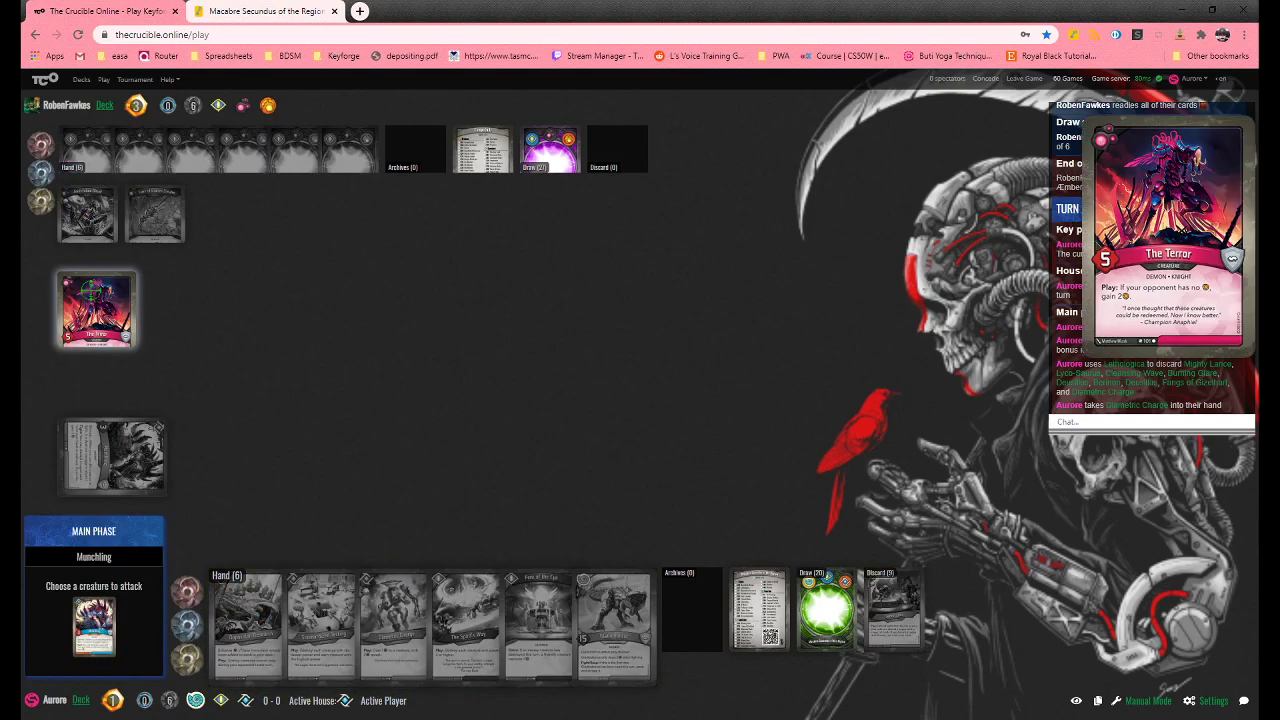
{"action": "left_click", "coordinate": [96, 310]}
{"action": "left_click", "coordinate": [152, 457]}
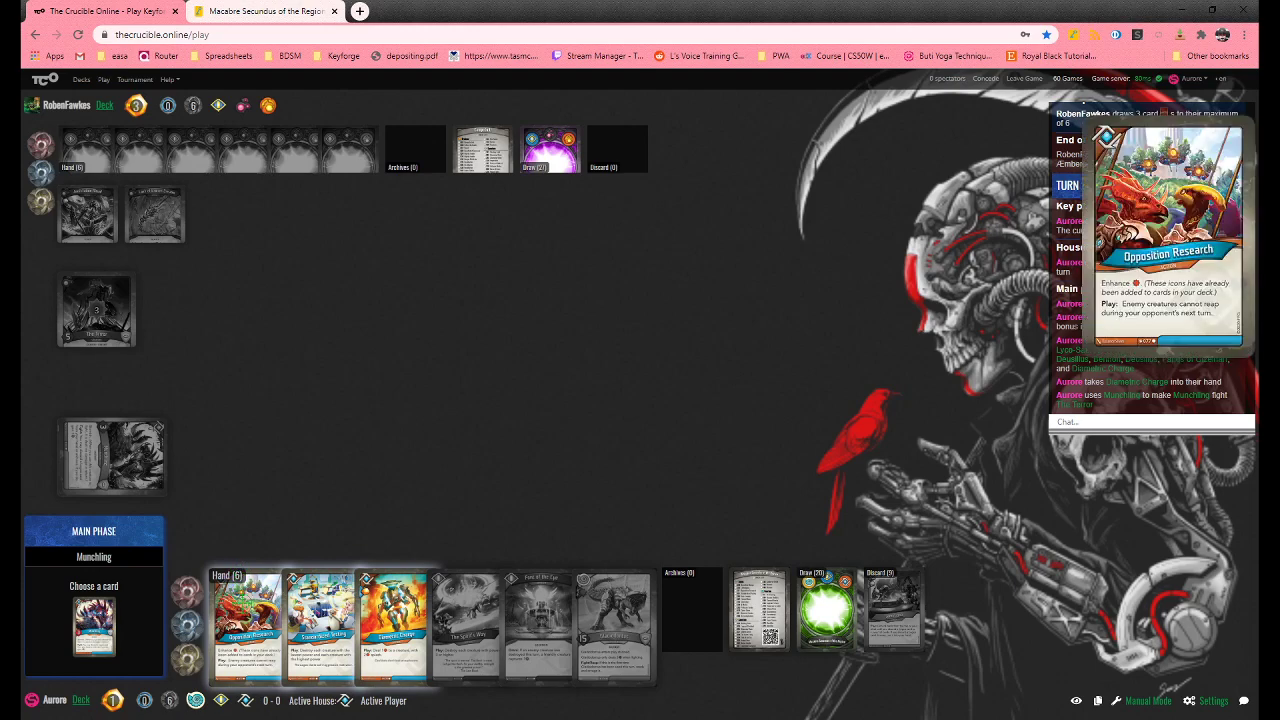
{"action": "left_click", "coordinate": [242, 632]}
Play Diametric Charge against The Terror and discard Standardized Testing
{"action": "left_click", "coordinate": [340, 625]}
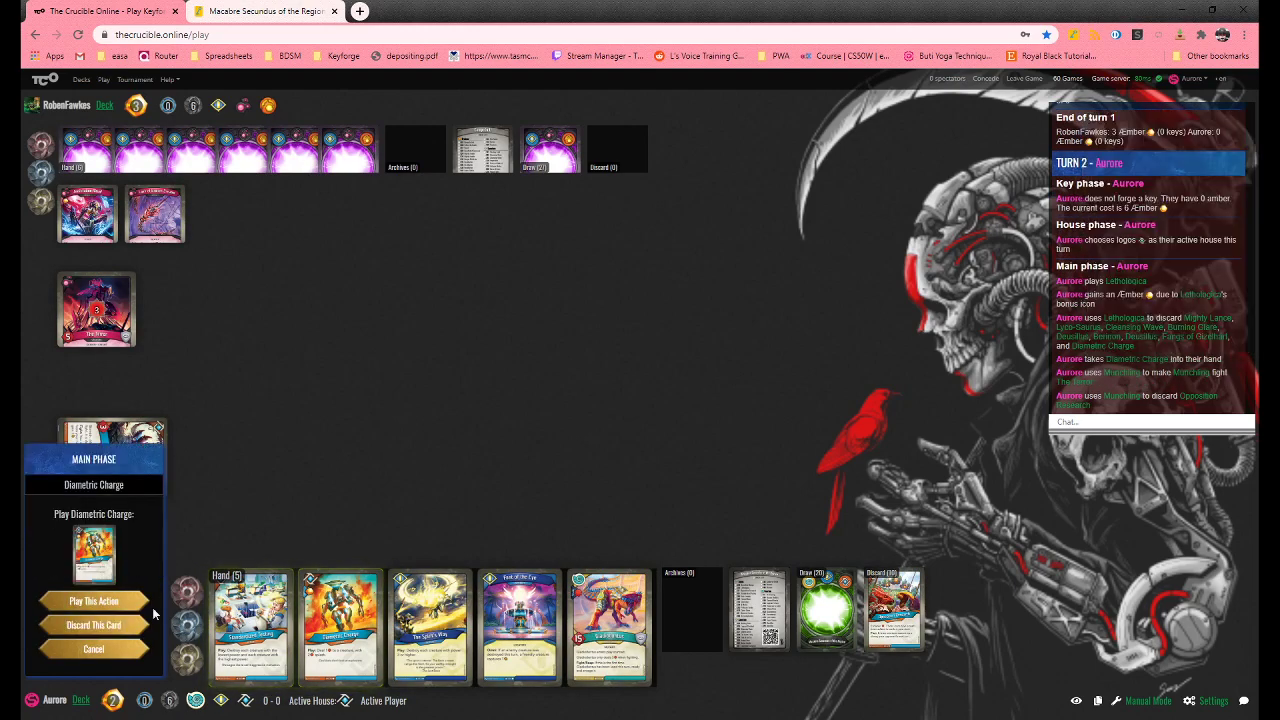
{"action": "left_click", "coordinate": [110, 601]}
{"action": "left_click", "coordinate": [96, 310]}
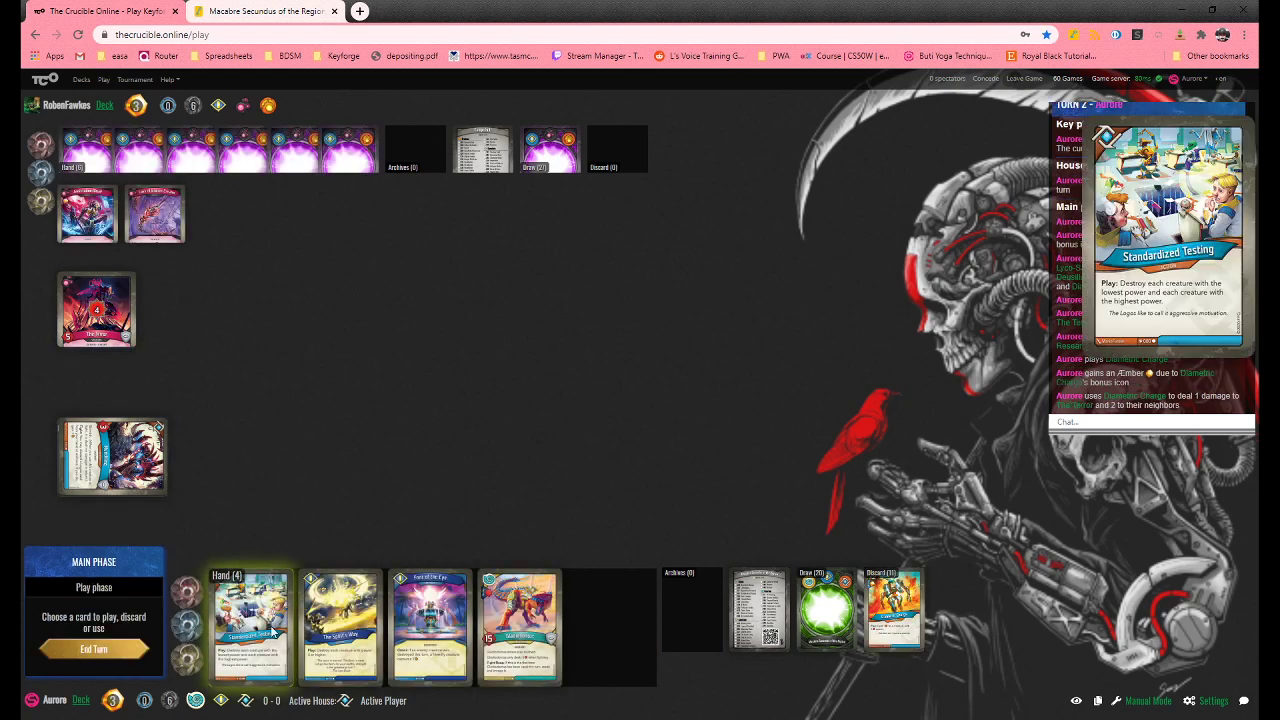
{"action": "left_click", "coordinate": [241, 628]}
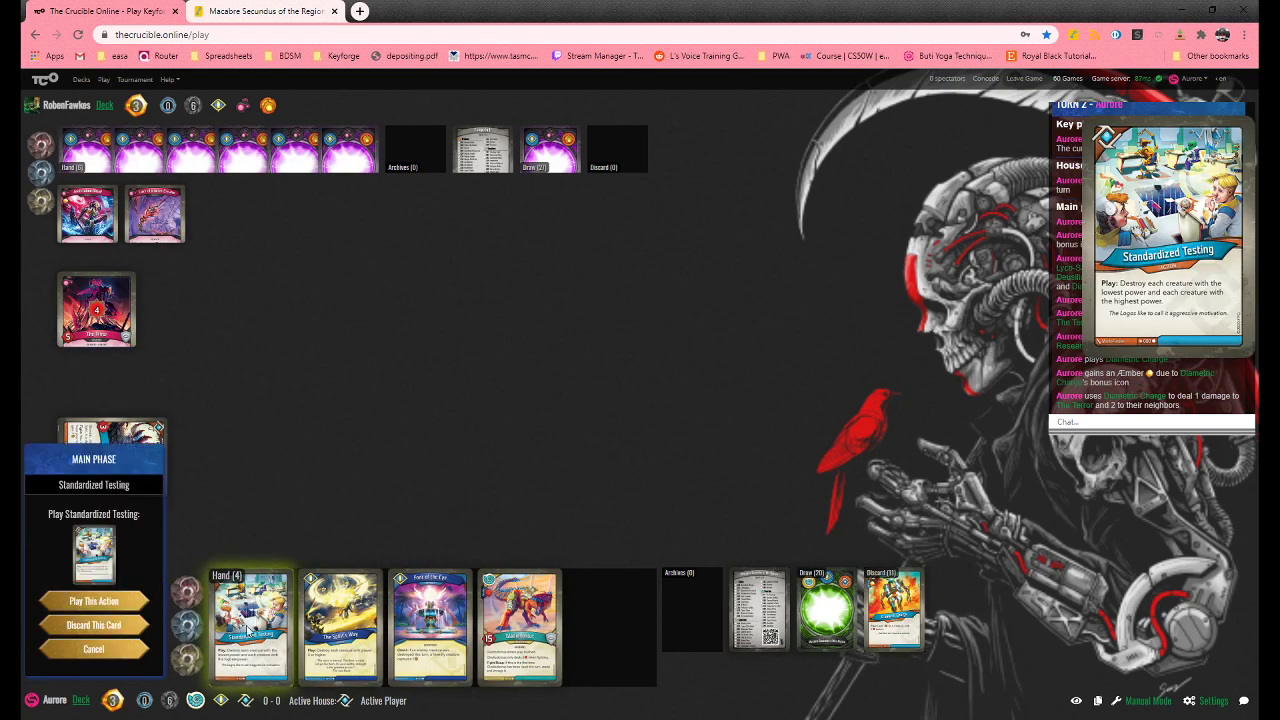
{"action": "left_click", "coordinate": [96, 627]}
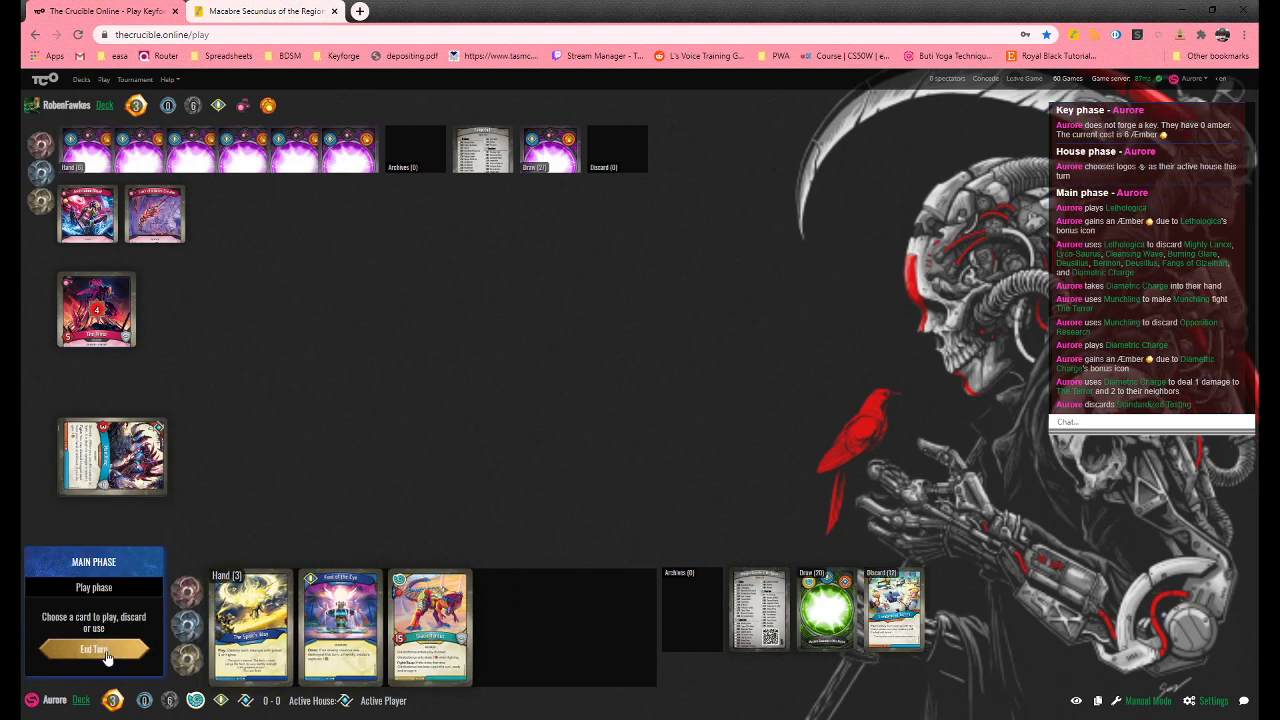
End turn two, then pass the following Logos turn without playing cards
{"action": "left_click", "coordinate": [95, 650]}
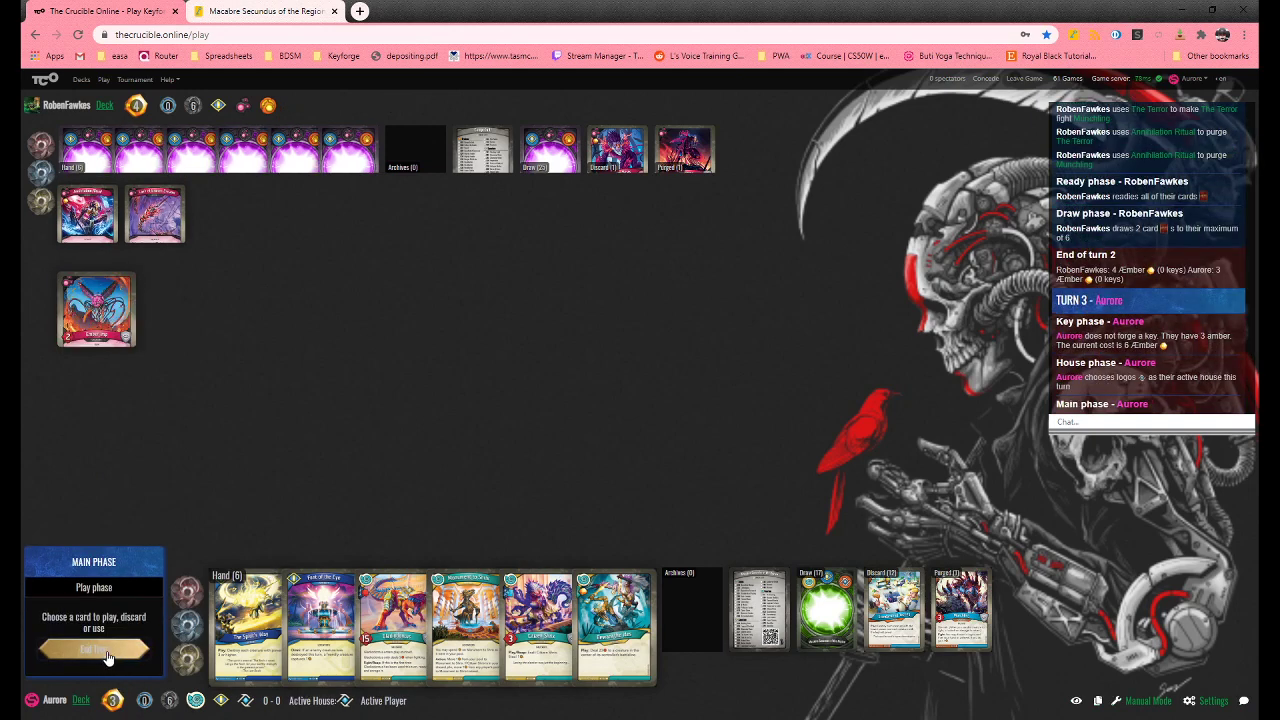
{"action": "left_click", "coordinate": [110, 655]}
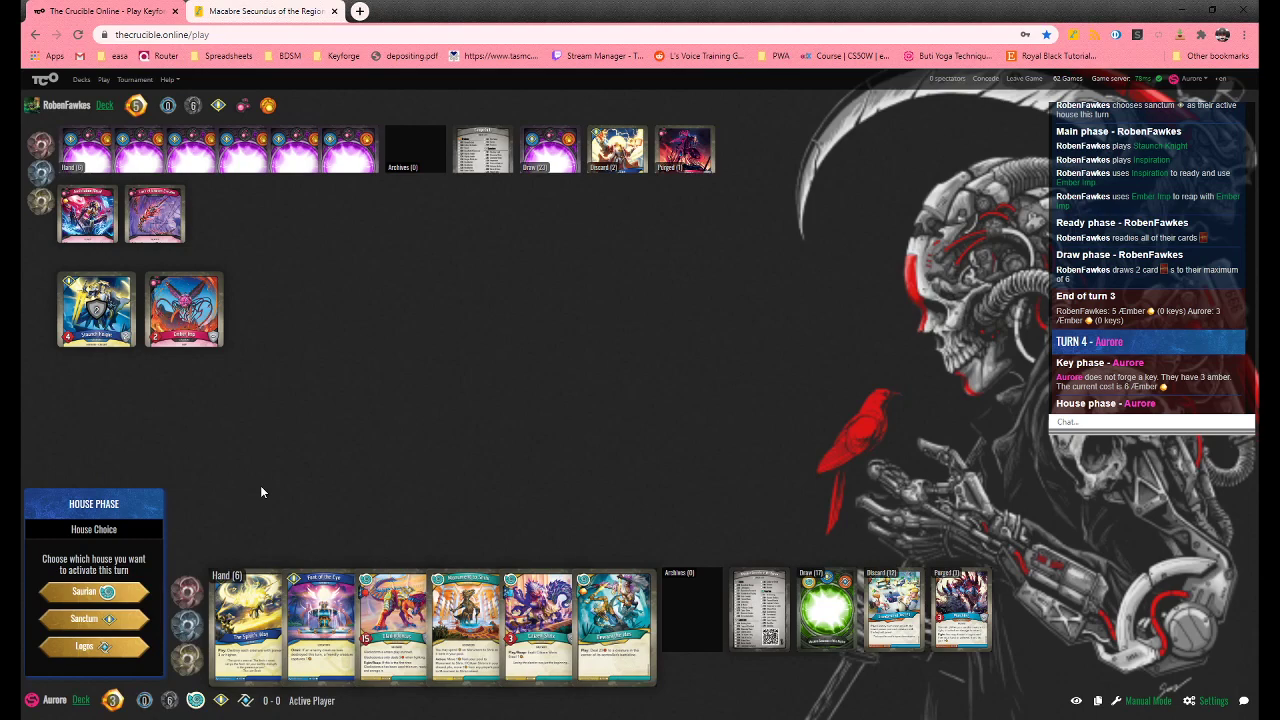
Choose Saurian and play Monument to Shrix and Citizen Shrix
{"action": "left_click", "coordinate": [112, 591]}
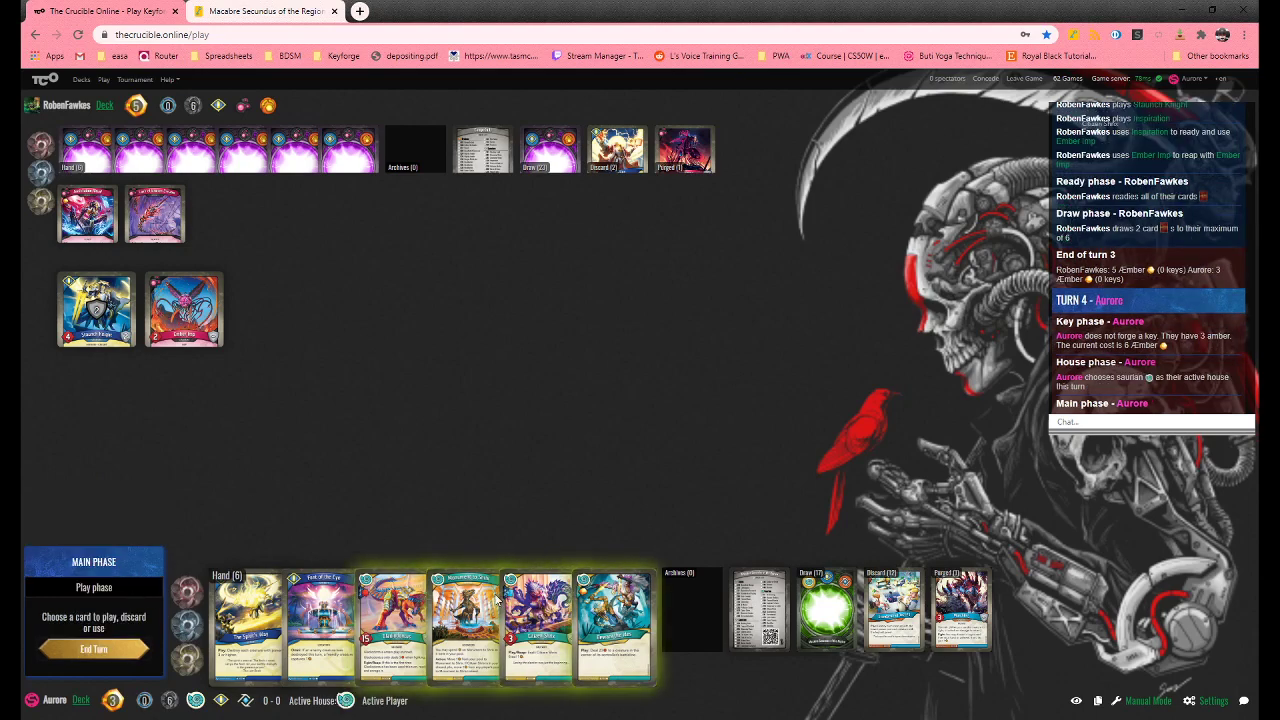
{"action": "left_click", "coordinate": [465, 620]}
{"action": "left_click", "coordinate": [133, 601]}
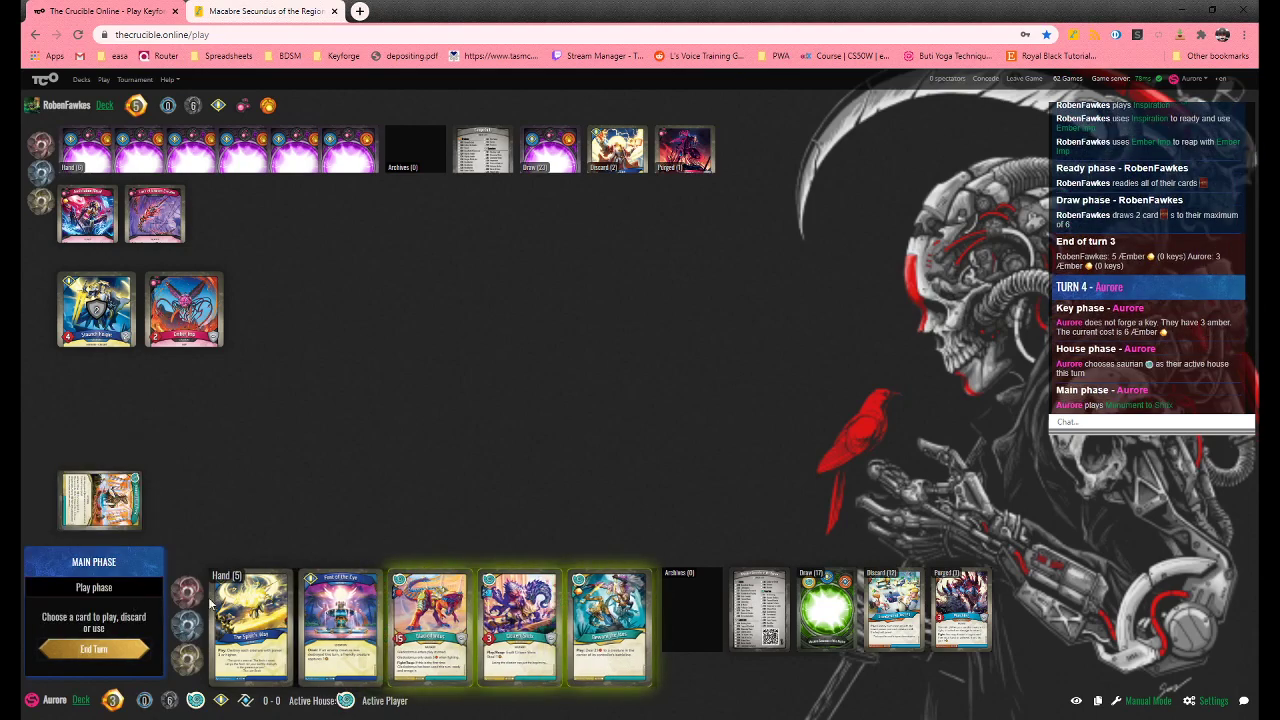
{"action": "left_click", "coordinate": [518, 620]}
{"action": "left_click", "coordinate": [97, 600]}
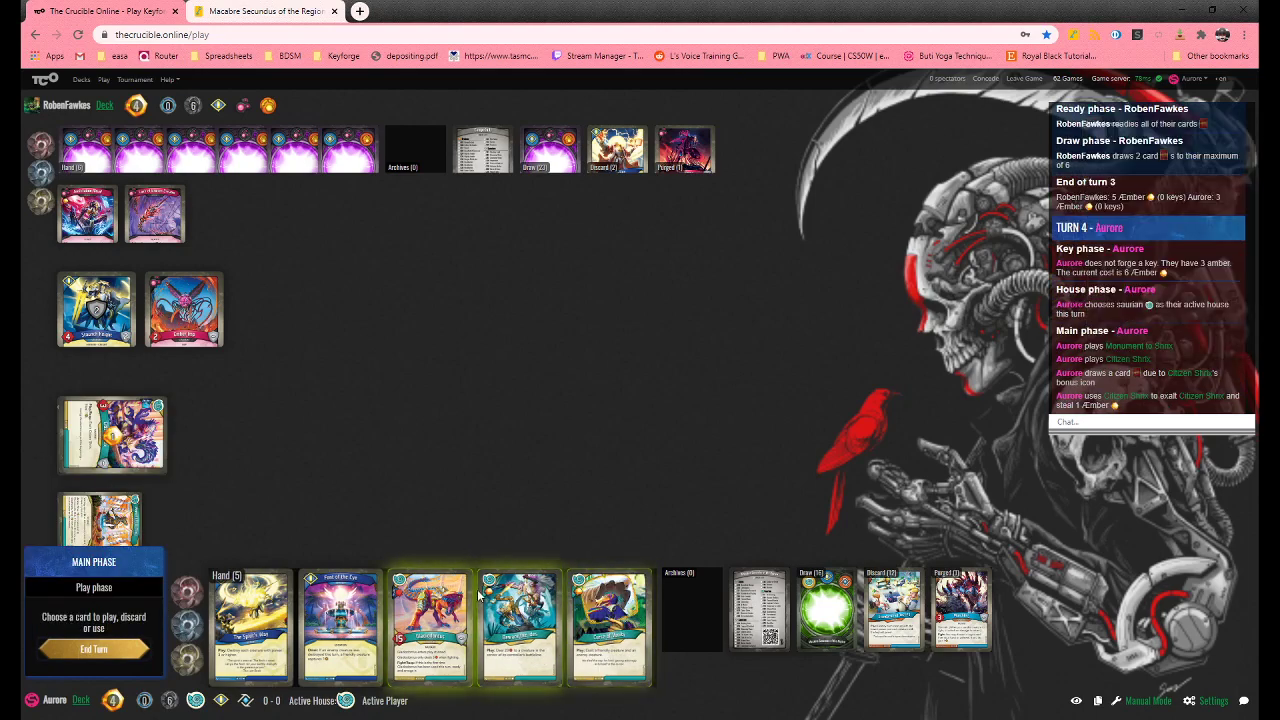
{"action": "mouse_move", "coordinate": [610, 626]}
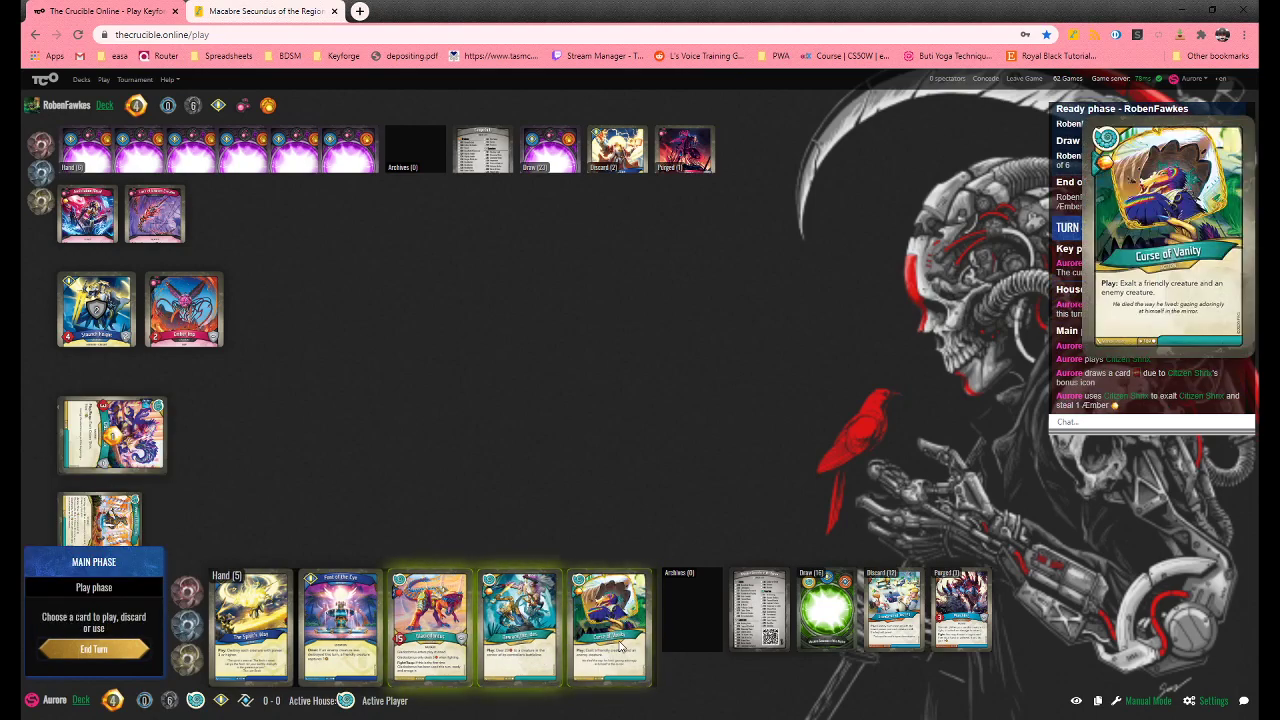
Discard Curse of Vanity and Gladiodontus, then end the turn
{"action": "left_click", "coordinate": [620, 645]}
{"action": "left_click", "coordinate": [118, 625]}
{"action": "mouse_move", "coordinate": [428, 625]}
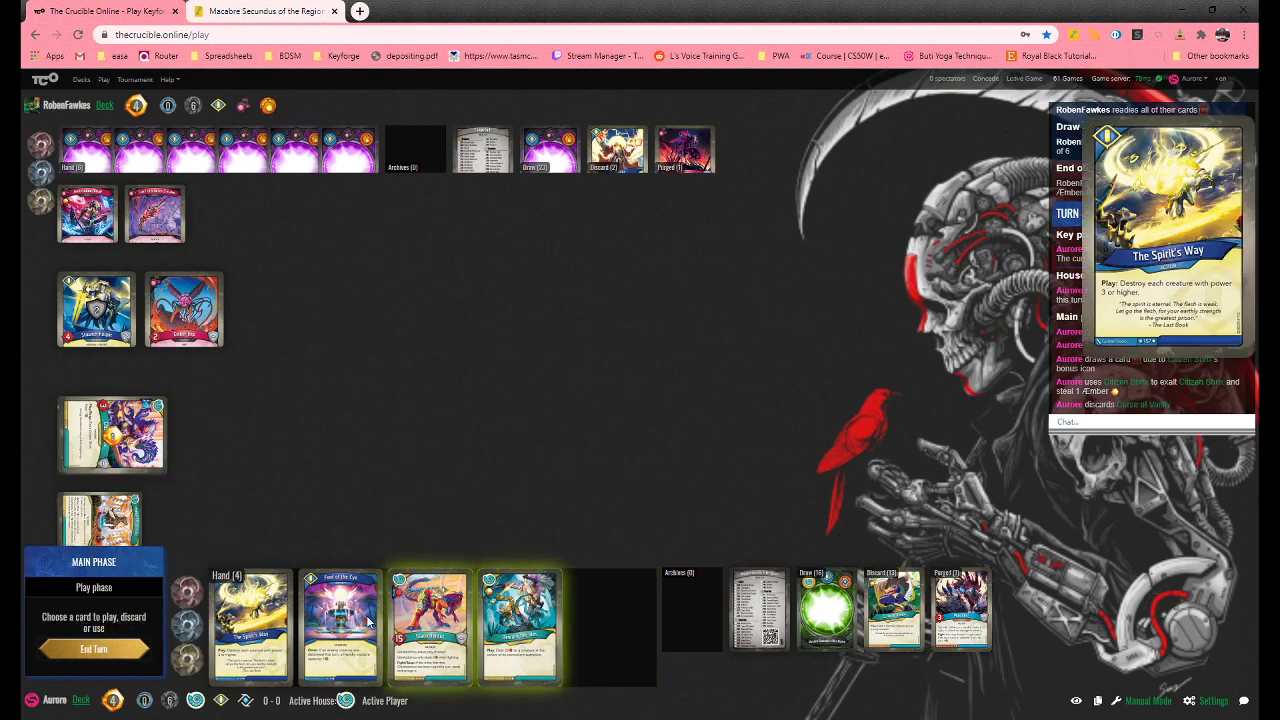
{"action": "left_click", "coordinate": [422, 628]}
{"action": "left_click", "coordinate": [130, 625]}
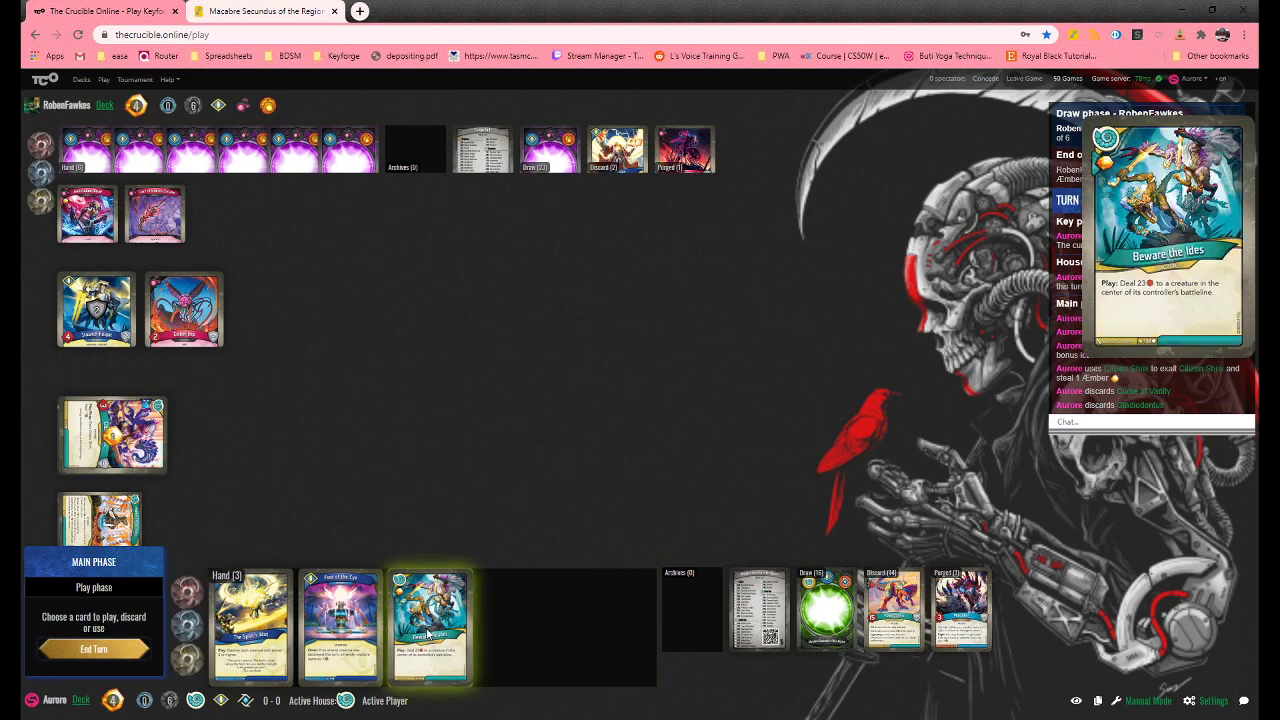
{"action": "mouse_move", "coordinate": [100, 518]}
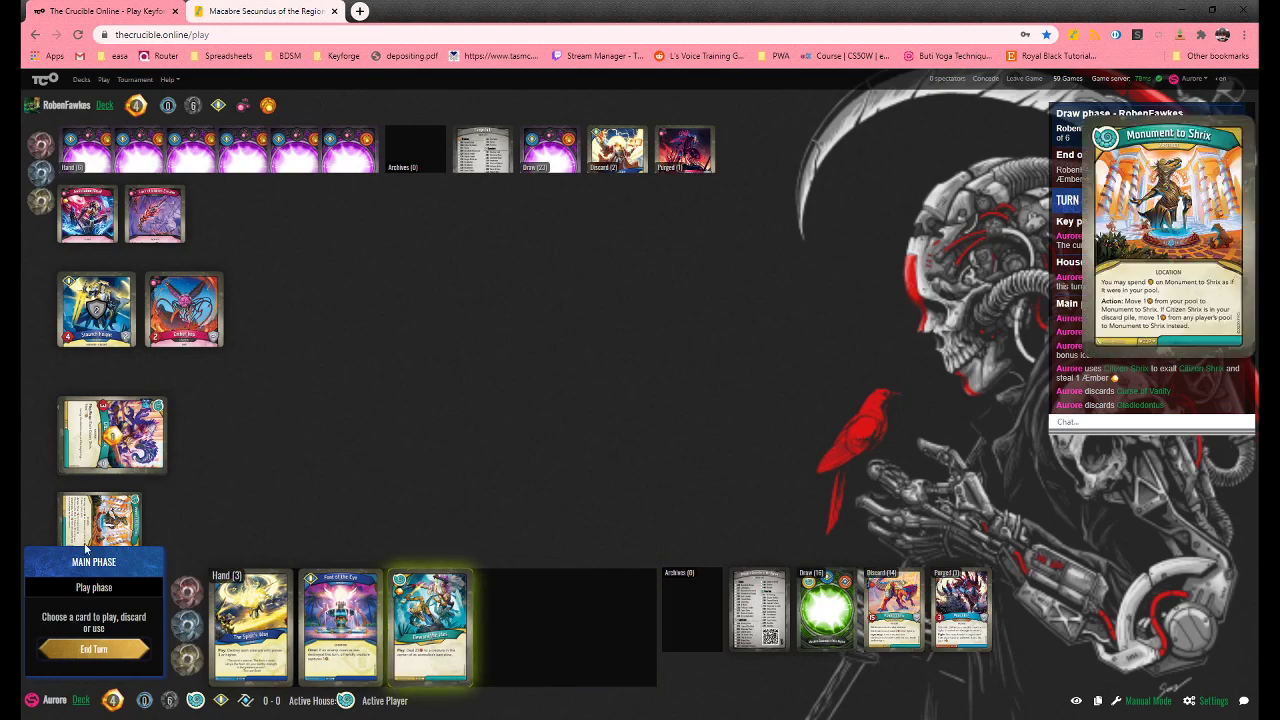
{"action": "left_click", "coordinate": [94, 649]}
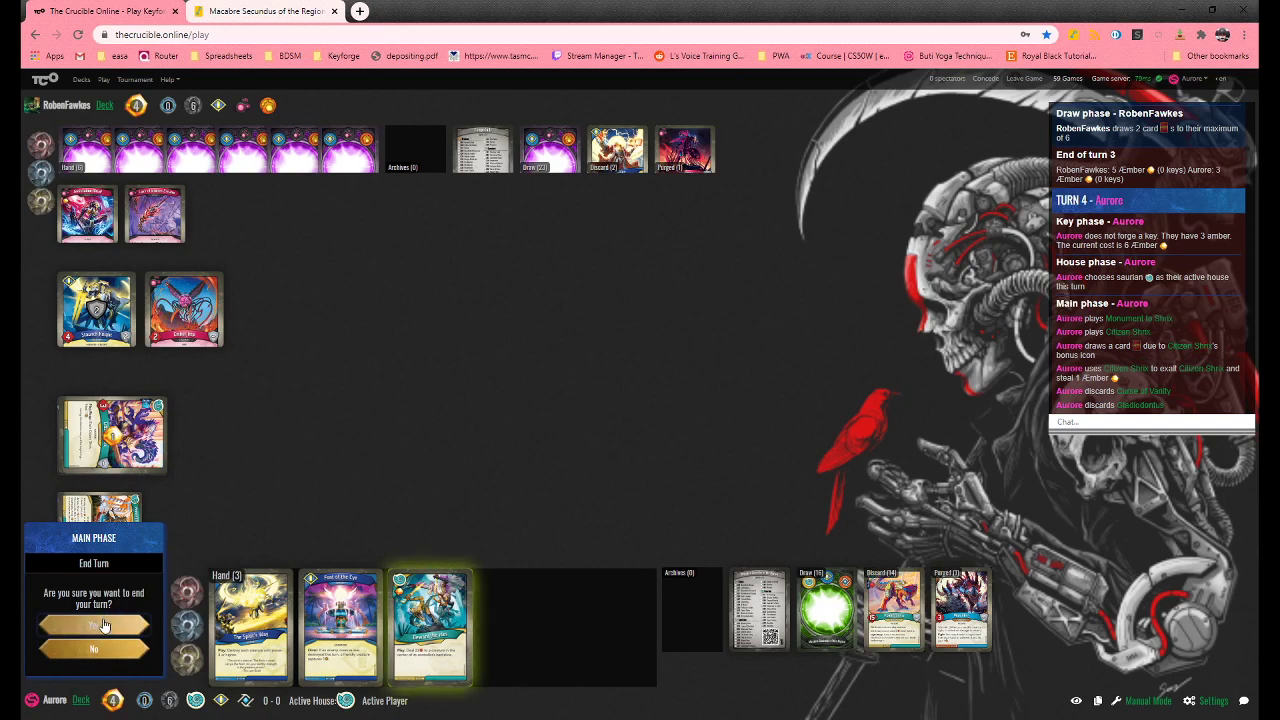
{"action": "left_click", "coordinate": [104, 625]}
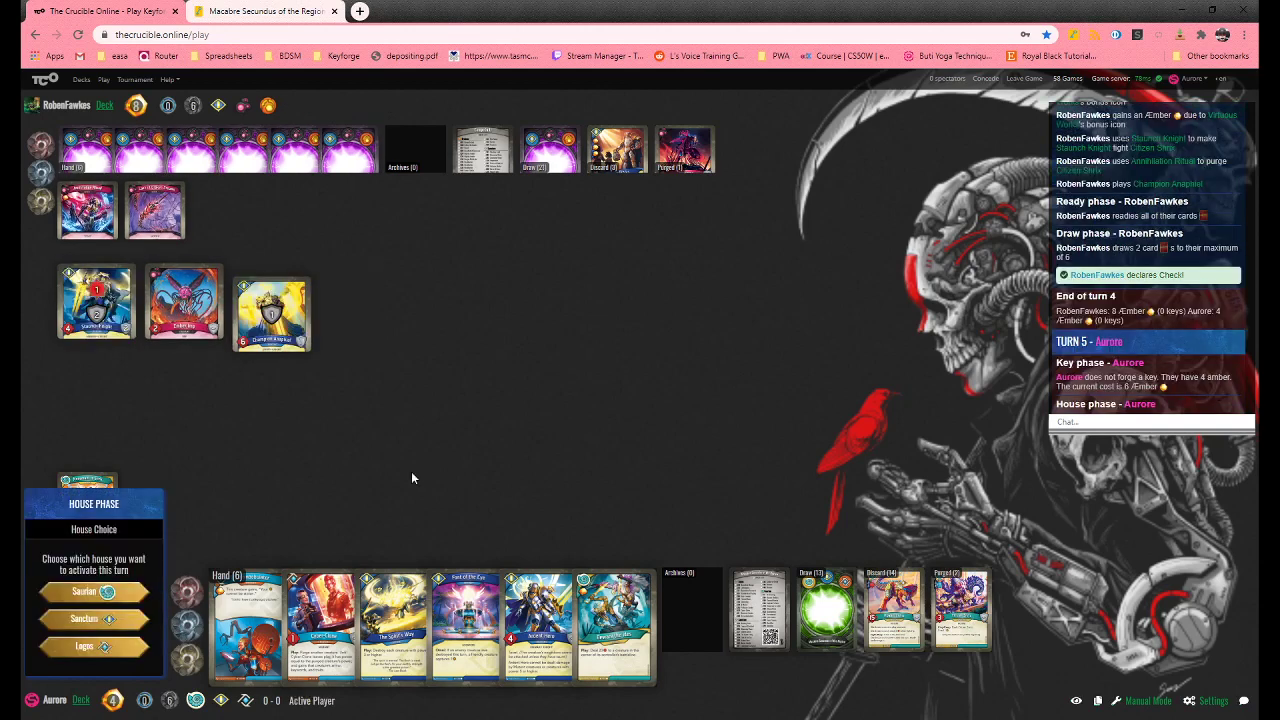
Choose Logos and play Cyber-Clone copying the opponent's Ember Imp
{"action": "left_click", "coordinate": [116, 656]}
{"action": "left_click", "coordinate": [320, 625]}
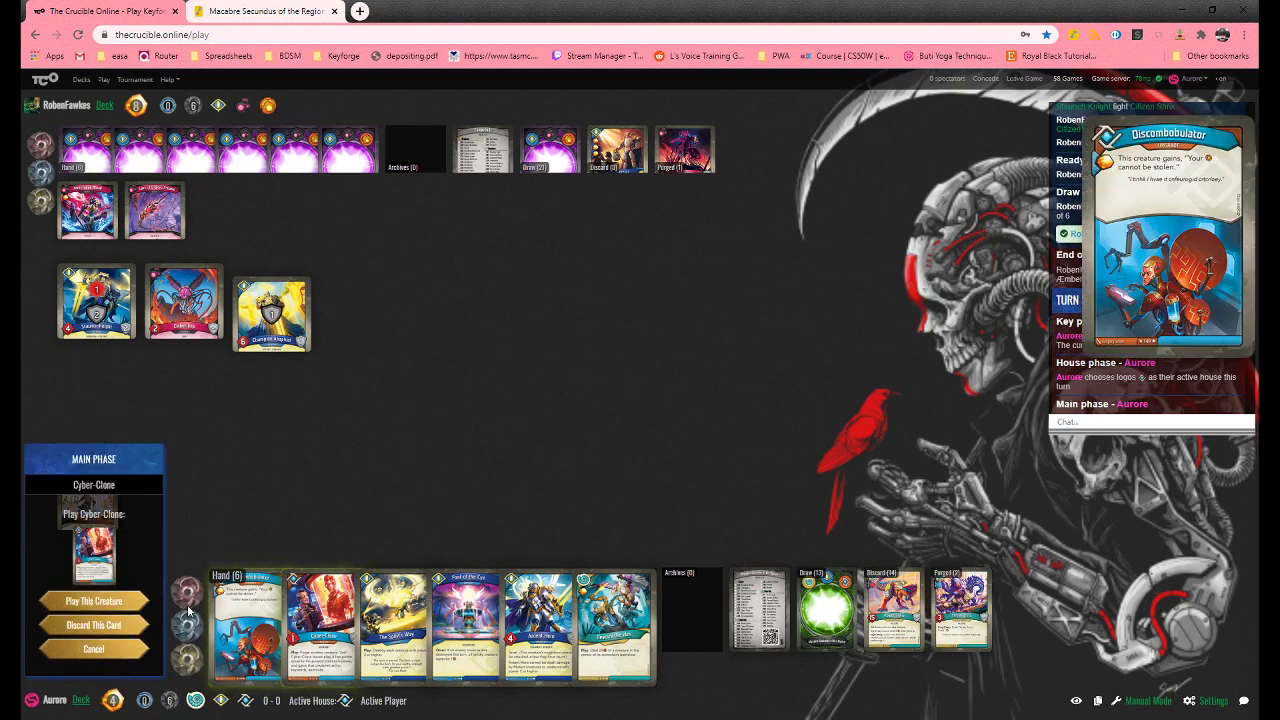
{"action": "left_click", "coordinate": [94, 601]}
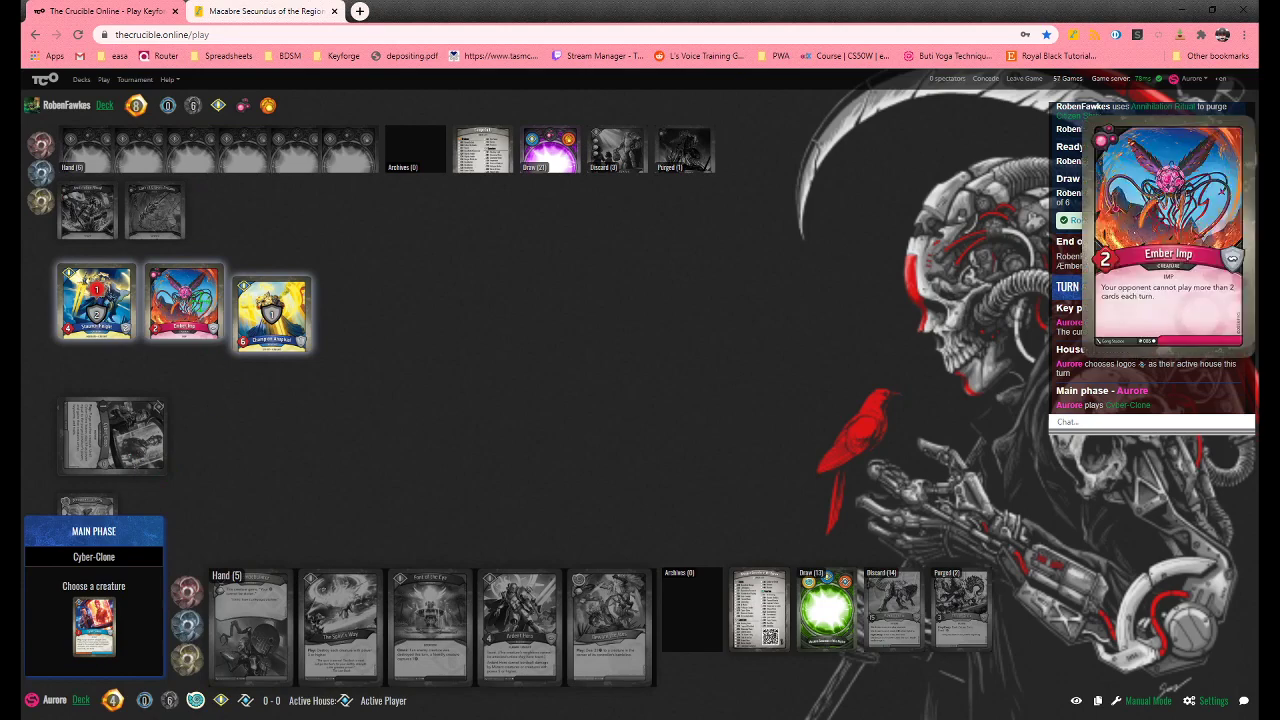
{"action": "left_click", "coordinate": [204, 307]}
Attach Discombobulator to Cyber-Clone and end the turn
{"action": "left_click", "coordinate": [250, 625]}
{"action": "left_click", "coordinate": [94, 598]}
{"action": "left_click", "coordinate": [115, 440]}
{"action": "left_click", "coordinate": [94, 649]}
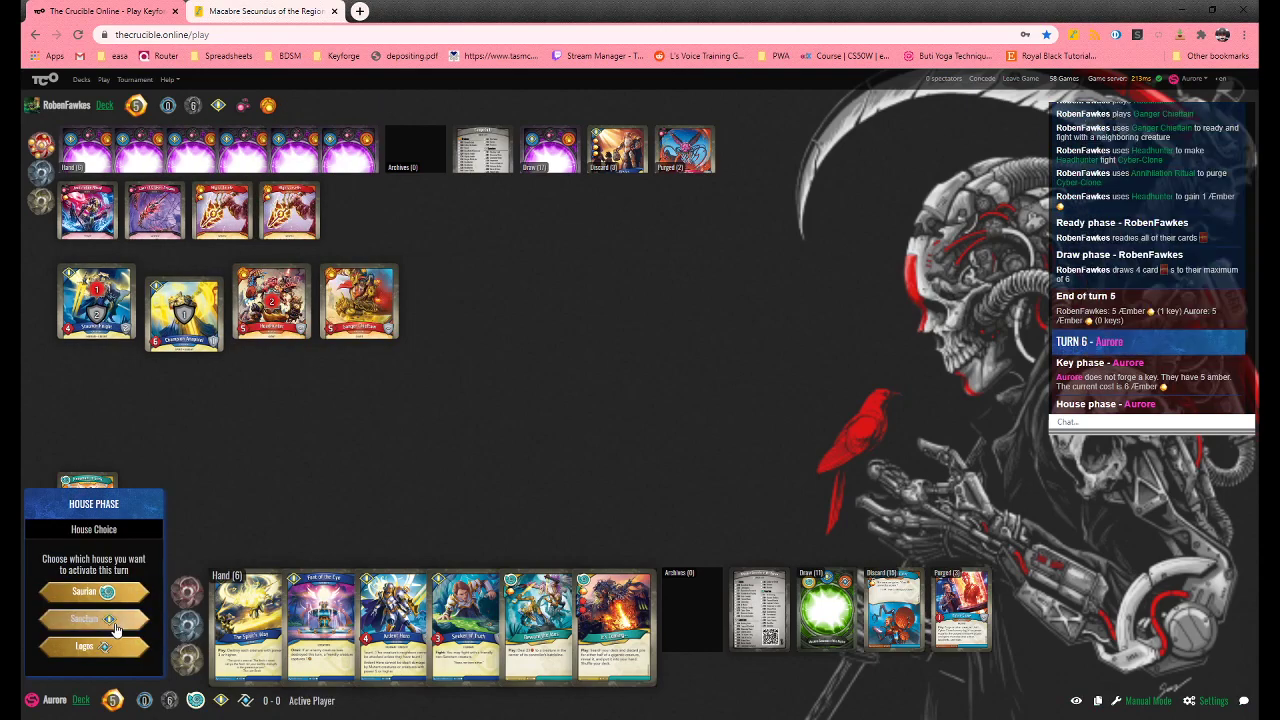
Choose Sanctum and play The Spirit's Way and Font of the Eye
{"action": "left_click", "coordinate": [115, 621]}
{"action": "left_click", "coordinate": [248, 625]}
{"action": "left_click", "coordinate": [103, 603]}
{"action": "left_click", "coordinate": [250, 625]}
{"action": "left_click", "coordinate": [93, 601]}
Play Ancient Hero and Seeker of Truth (right flank), then end the turn
{"action": "left_click", "coordinate": [232, 640]}
{"action": "left_click", "coordinate": [93, 601]}
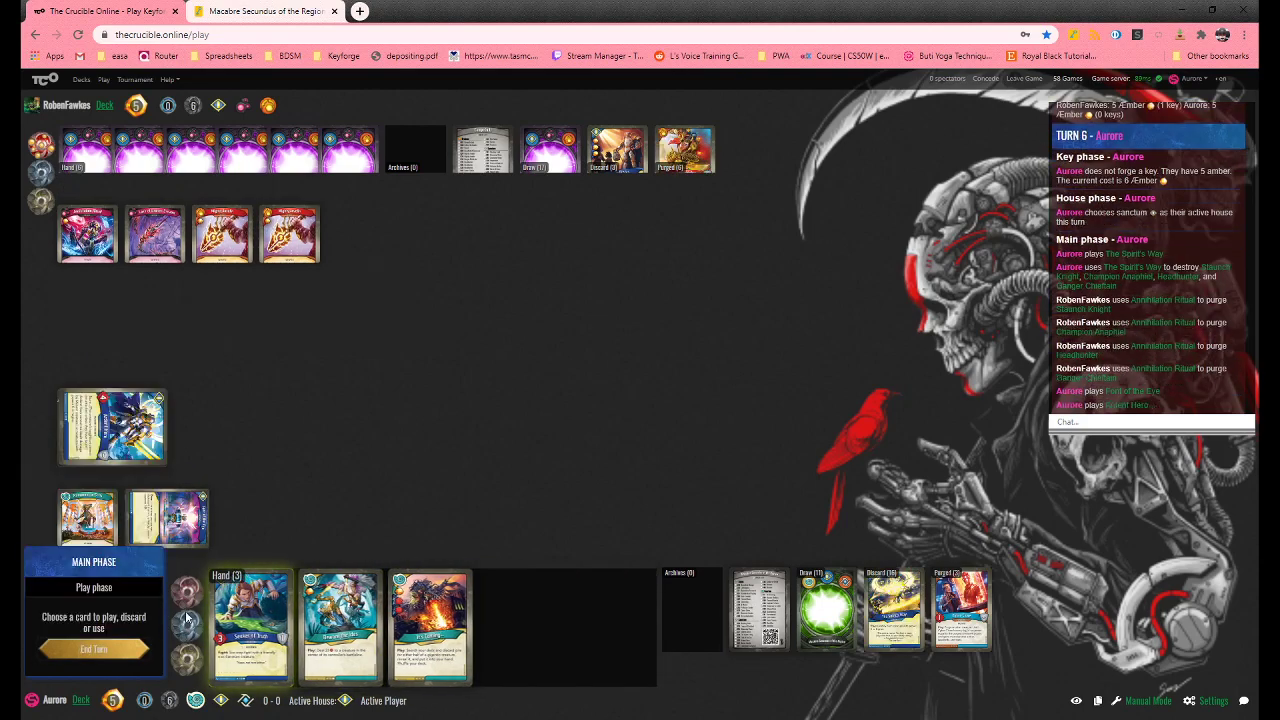
{"action": "left_click", "coordinate": [238, 640]}
{"action": "left_click", "coordinate": [93, 601]}
{"action": "left_click", "coordinate": [93, 625]}
{"action": "left_click", "coordinate": [120, 649]}
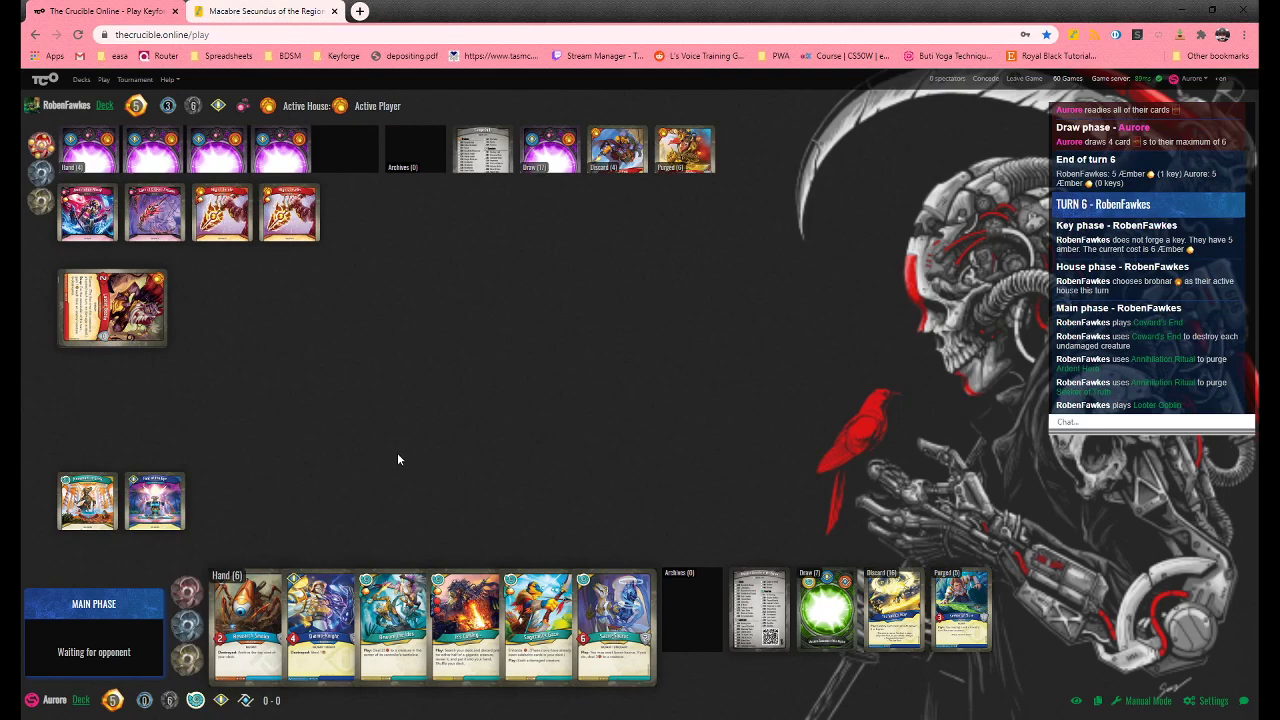
Check the draw pile, choose Saurian, and hit Looter Goblin with Beware the Ides
{"action": "left_click", "coordinate": [835, 617]}
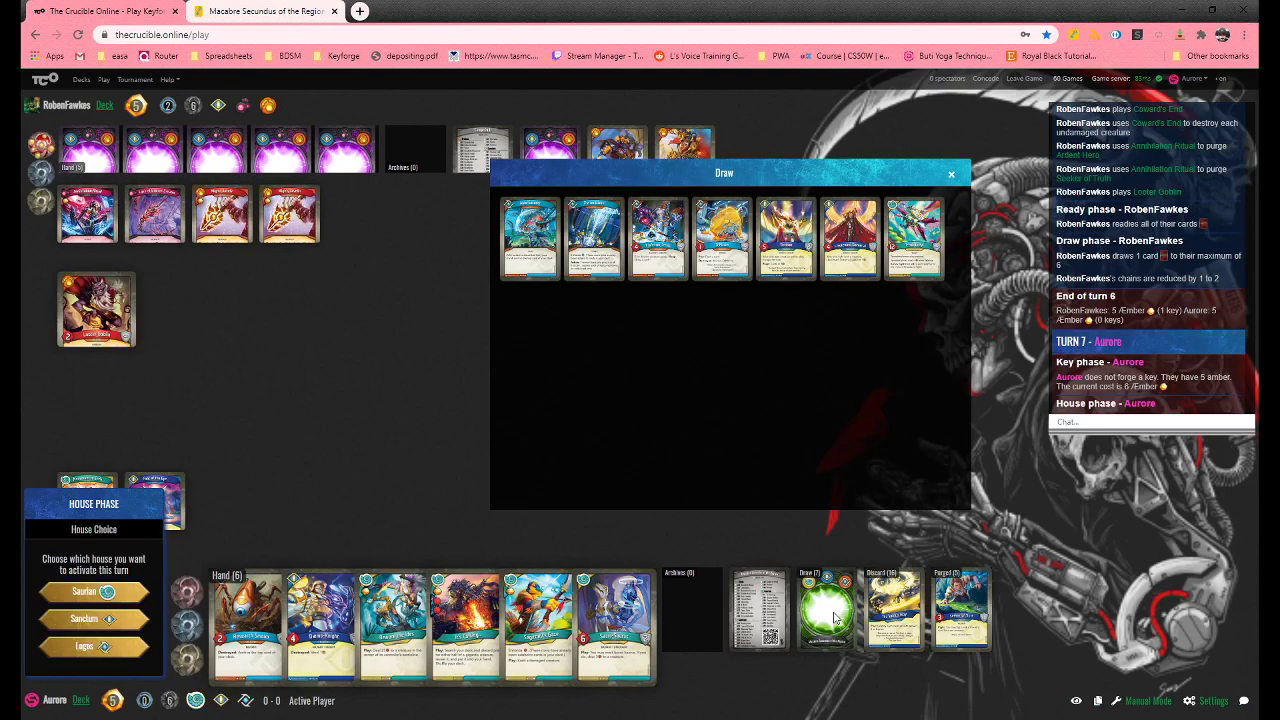
{"action": "left_click", "coordinate": [835, 617]}
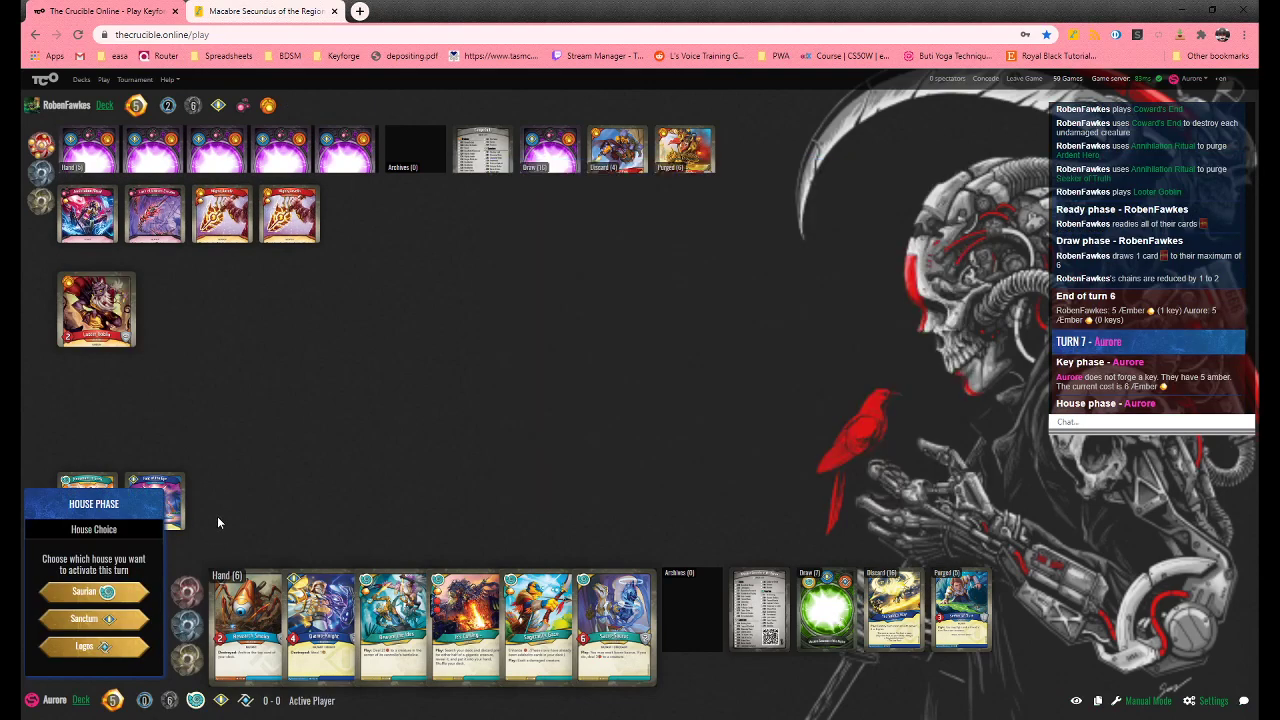
{"action": "left_click", "coordinate": [107, 593]}
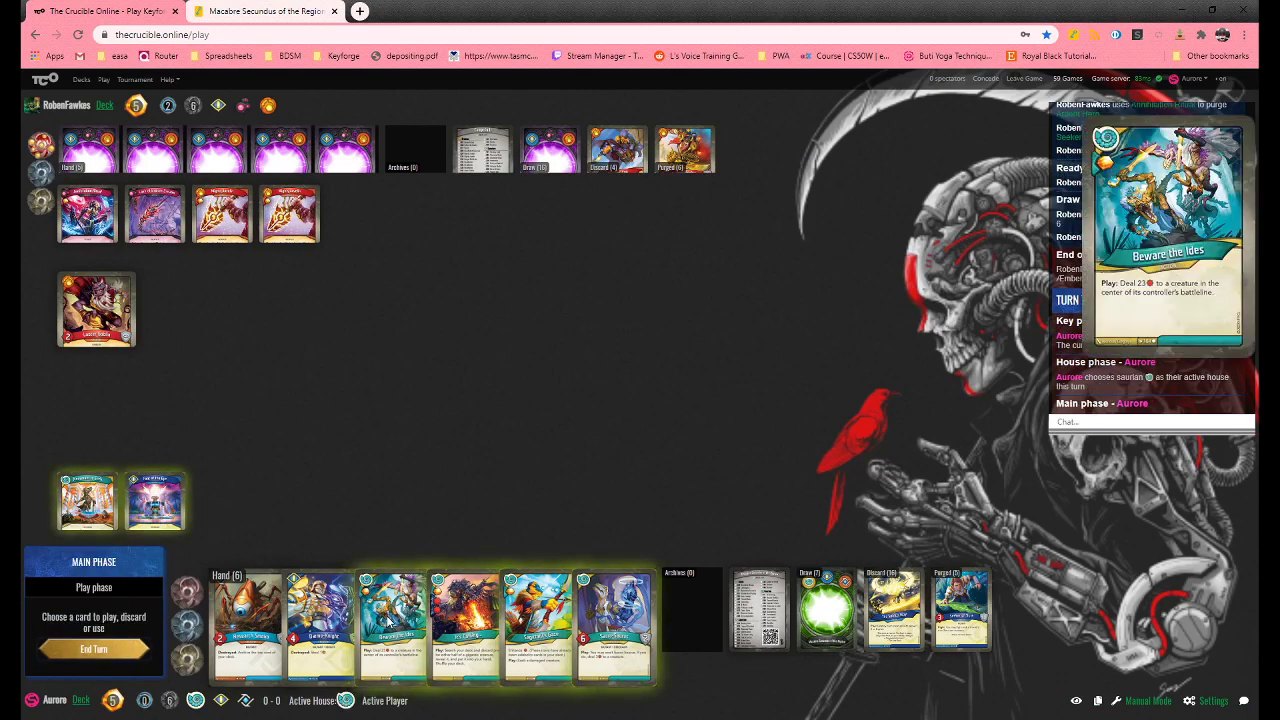
{"action": "left_click", "coordinate": [393, 622]}
{"action": "left_click", "coordinate": [94, 594]}
{"action": "left_click", "coordinate": [106, 318]}
{"action": "mouse_move", "coordinate": [538, 625]}
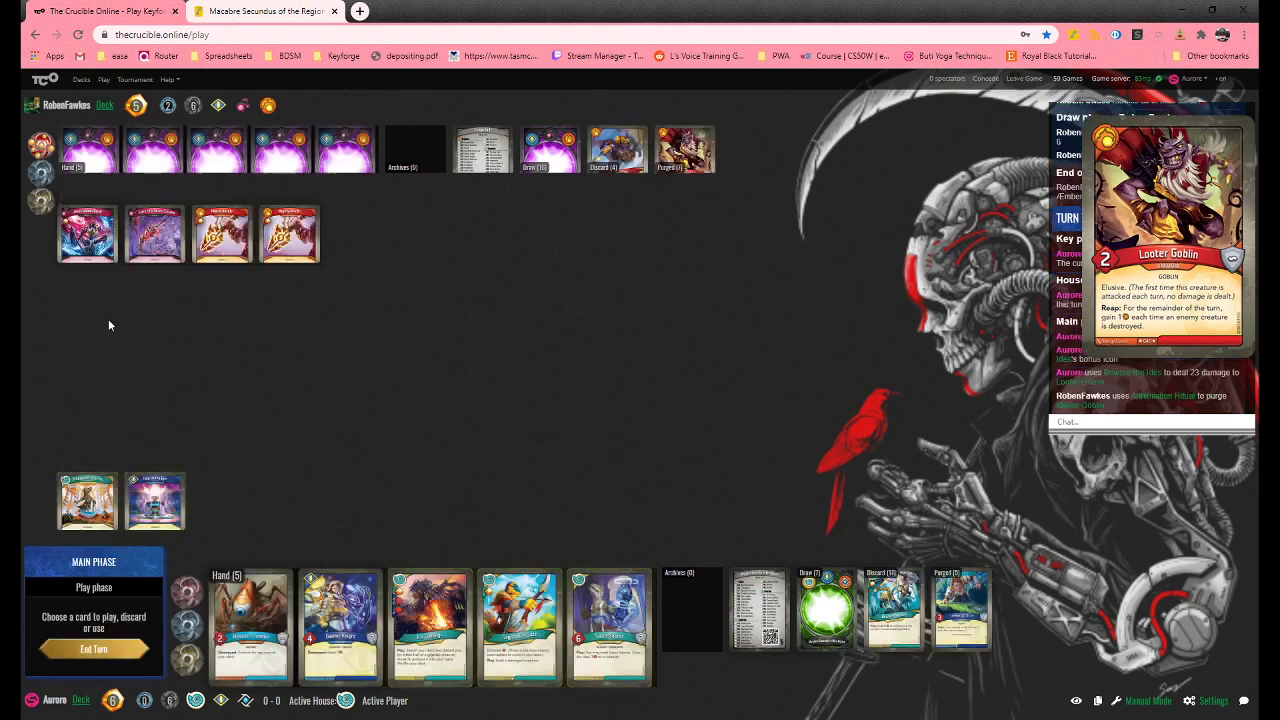
Play Sagittani's Gaze and It's Coming...
{"action": "left_click", "coordinate": [521, 630]}
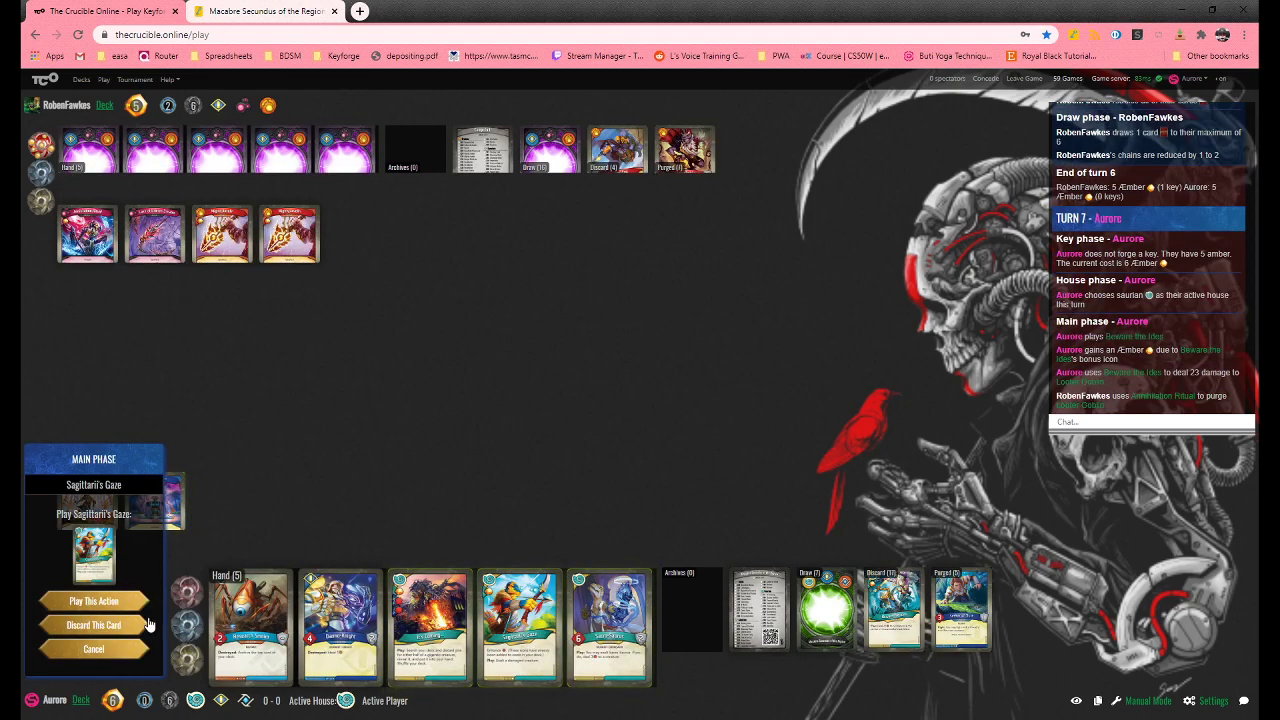
{"action": "left_click", "coordinate": [94, 603]}
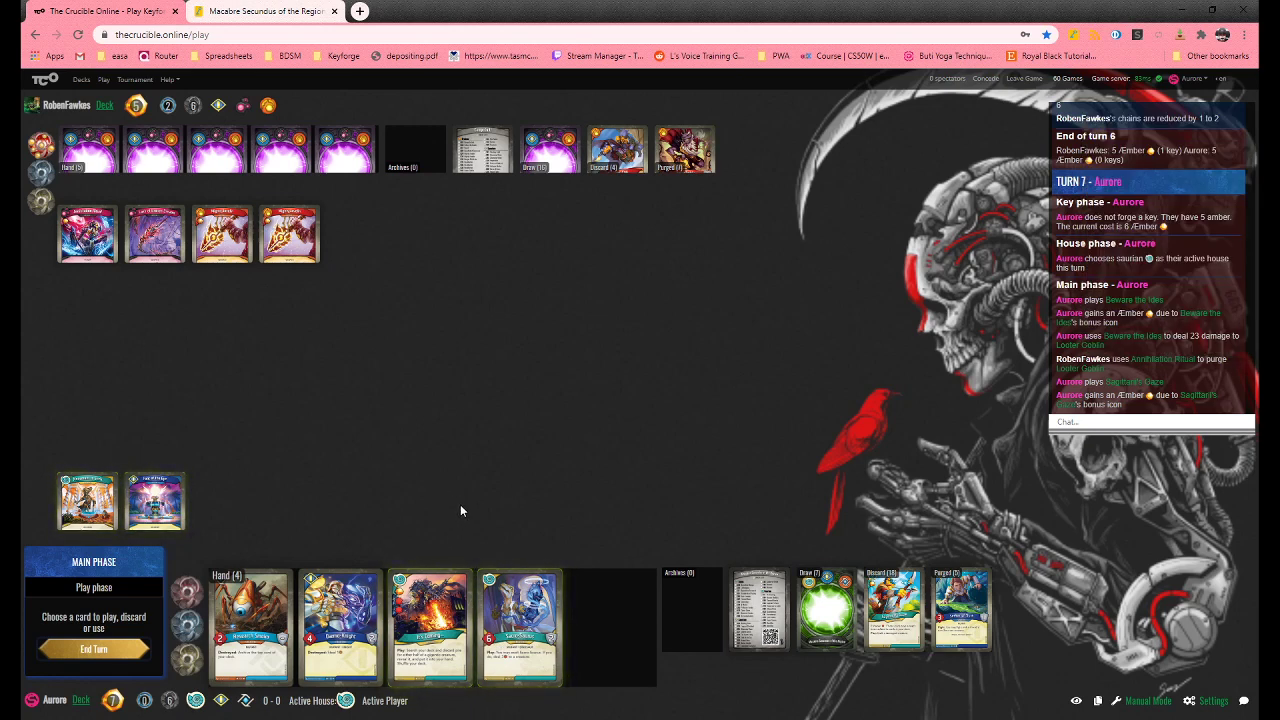
{"action": "left_click", "coordinate": [430, 620]}
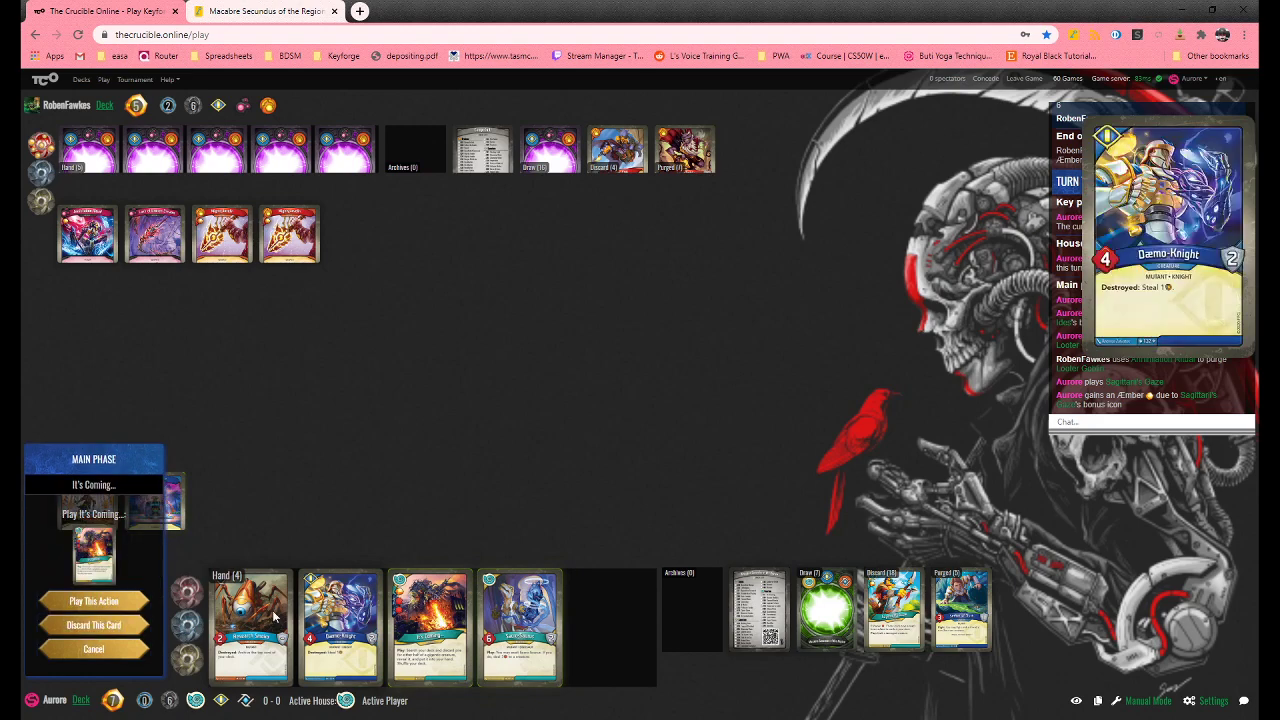
{"action": "left_click", "coordinate": [93, 601]}
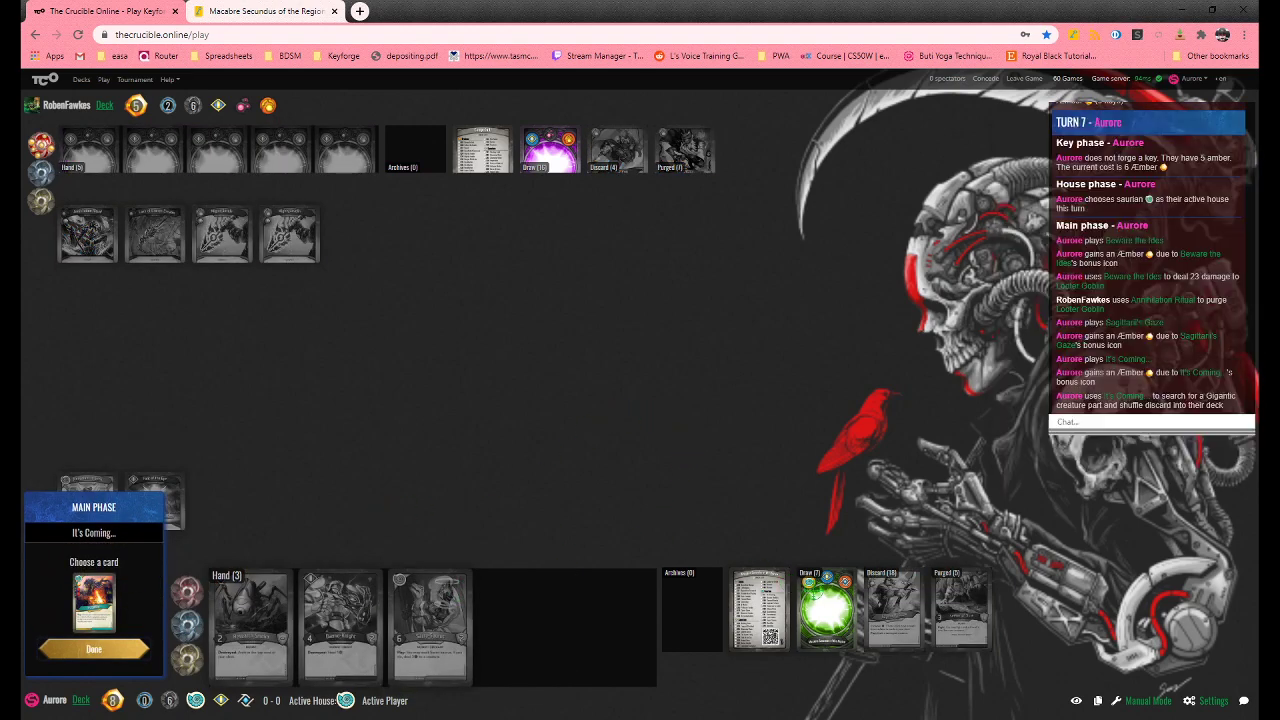
Take Deusillus from the discard pile into hand, then discard it
{"action": "left_click", "coordinate": [822, 597]}
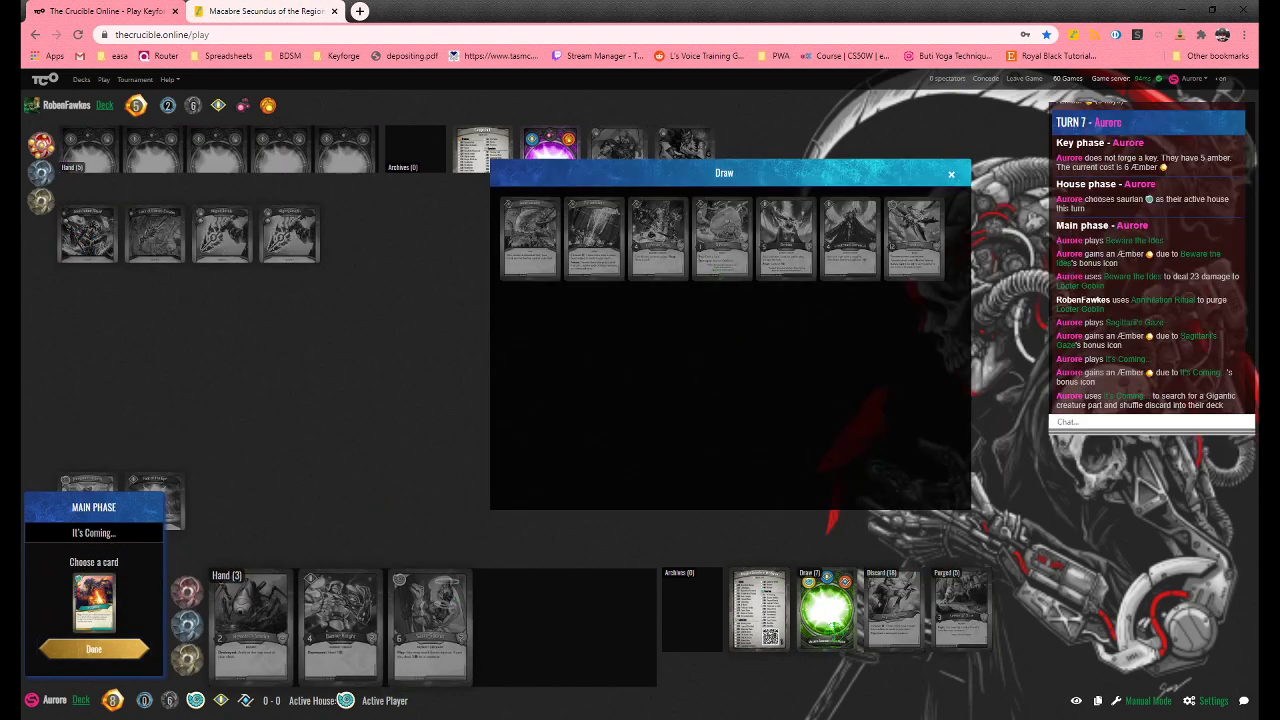
{"action": "left_click", "coordinate": [893, 610]}
{"action": "scroll", "coordinate": [874, 378], "scroll_direction": "down", "scroll_amount": 2}
{"action": "left_click", "coordinate": [708, 313]}
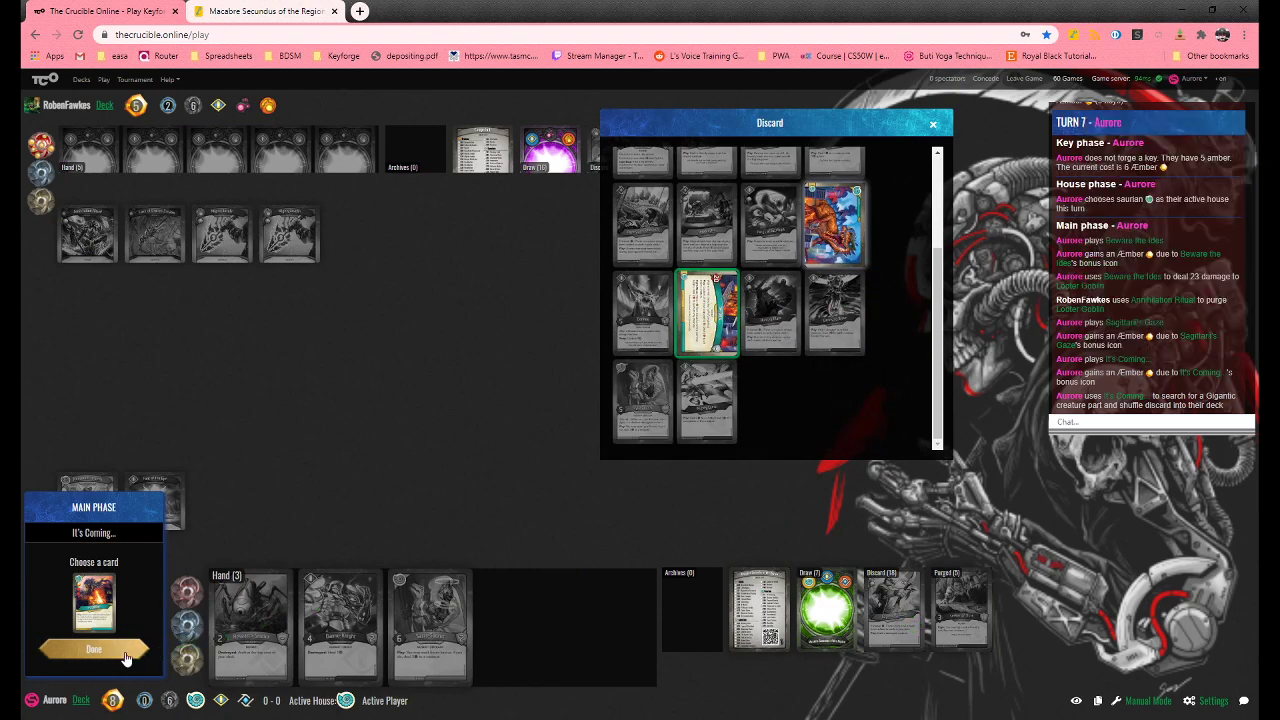
{"action": "left_click", "coordinate": [94, 650]}
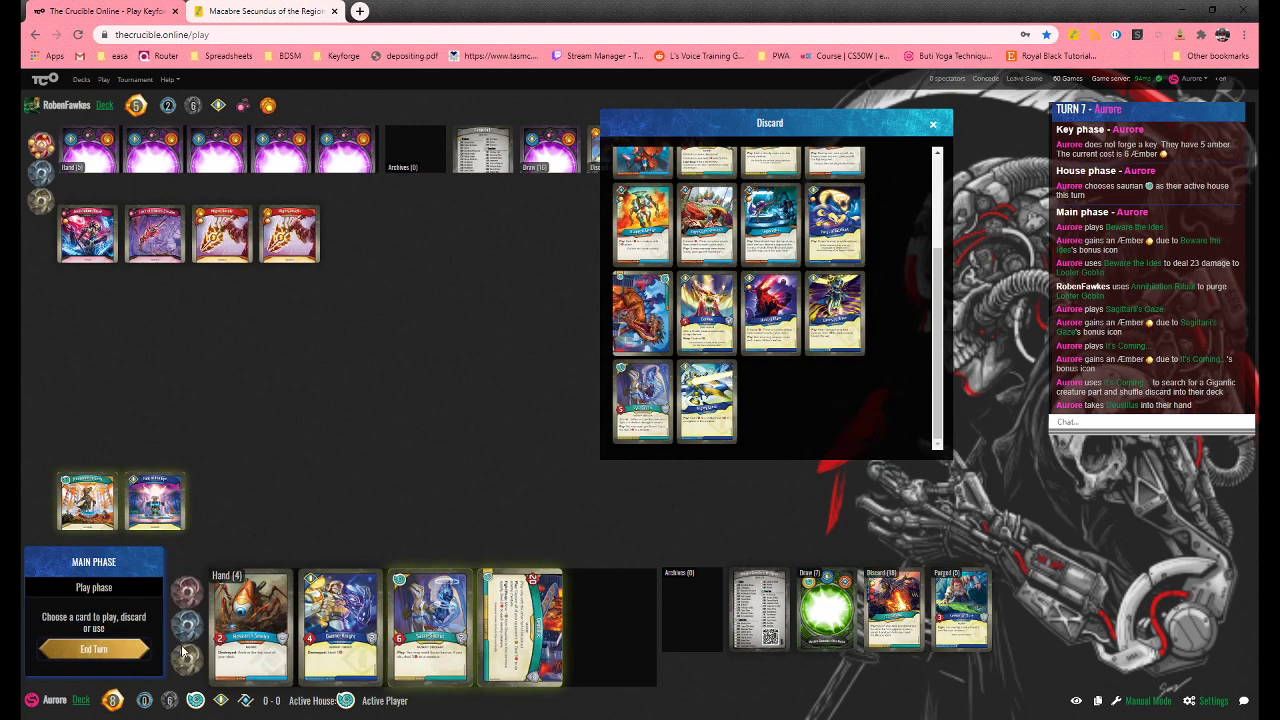
{"action": "left_click", "coordinate": [932, 124]}
{"action": "left_click", "coordinate": [522, 625]}
{"action": "left_click", "coordinate": [94, 627]}
Play Sacro-Saurus and use Font of the Eye to capture an Æmber onto it
{"action": "left_click", "coordinate": [430, 625]}
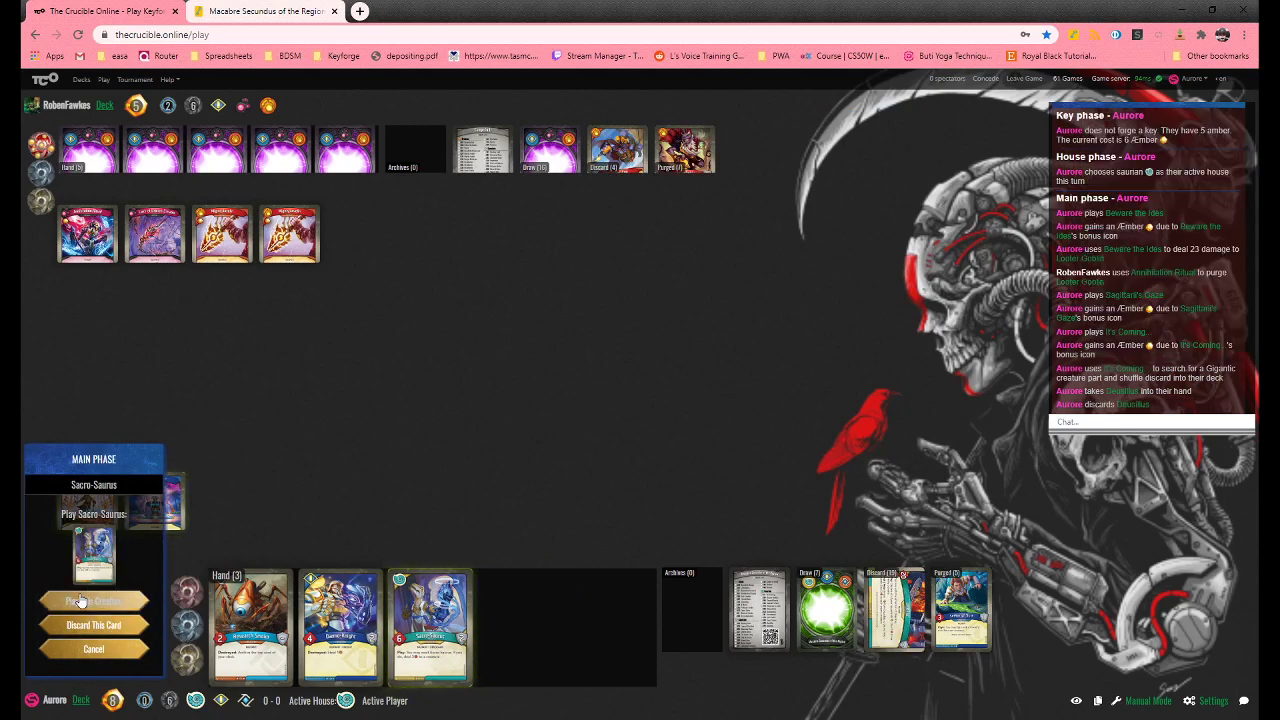
{"action": "left_click", "coordinate": [80, 600]}
{"action": "left_click", "coordinate": [130, 640]}
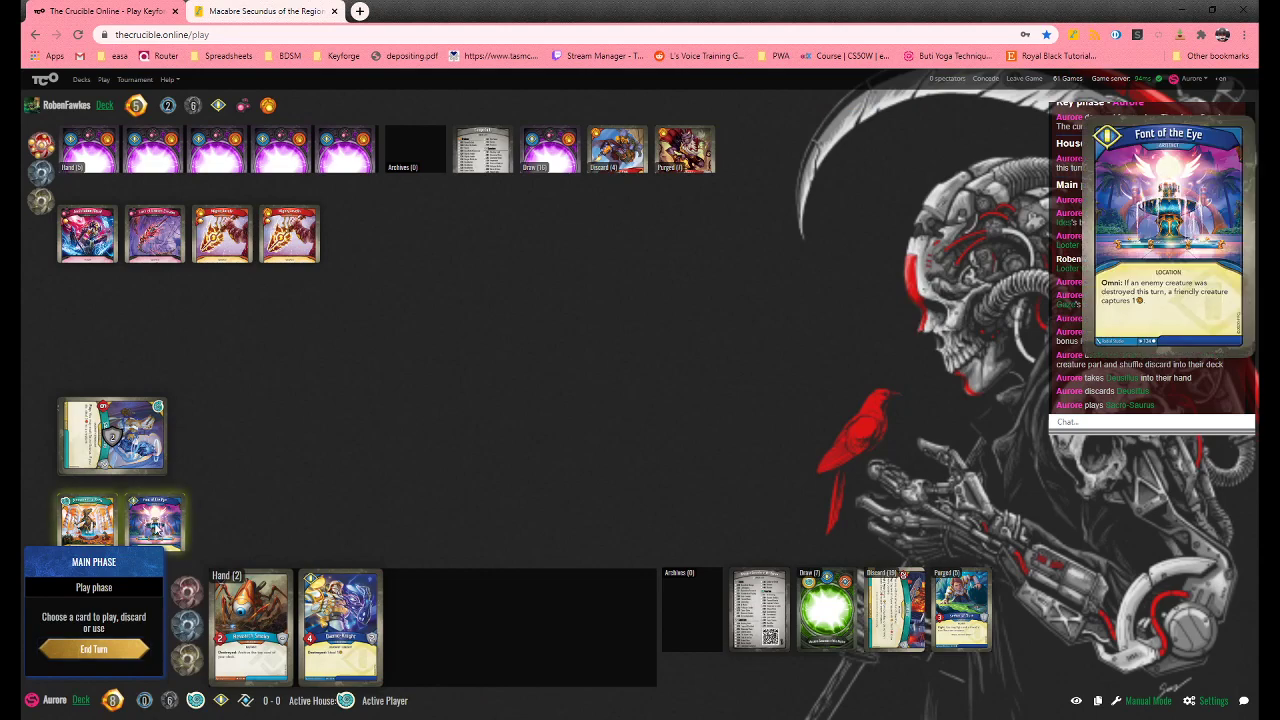
{"action": "left_click", "coordinate": [155, 535]}
{"action": "left_click", "coordinate": [94, 612]}
{"action": "left_click", "coordinate": [115, 450]}
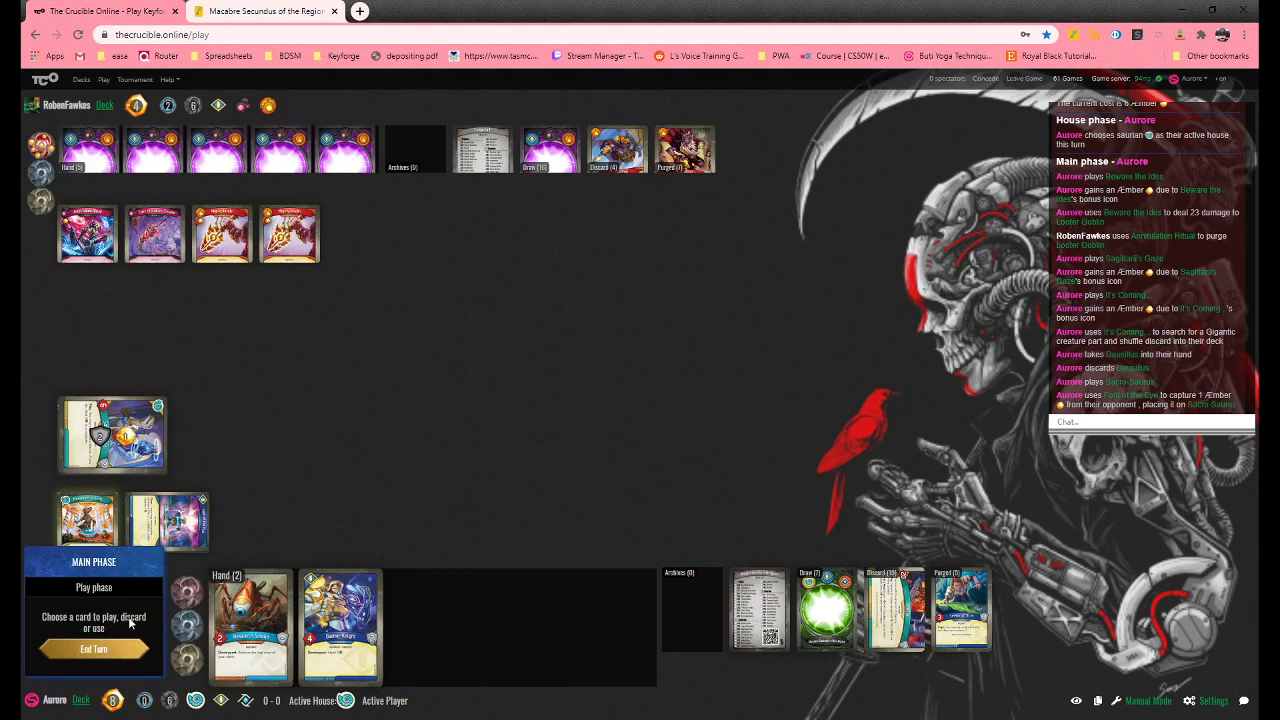
Back out of ending the turn and use Monument to Shrix
{"action": "left_click", "coordinate": [120, 648]}
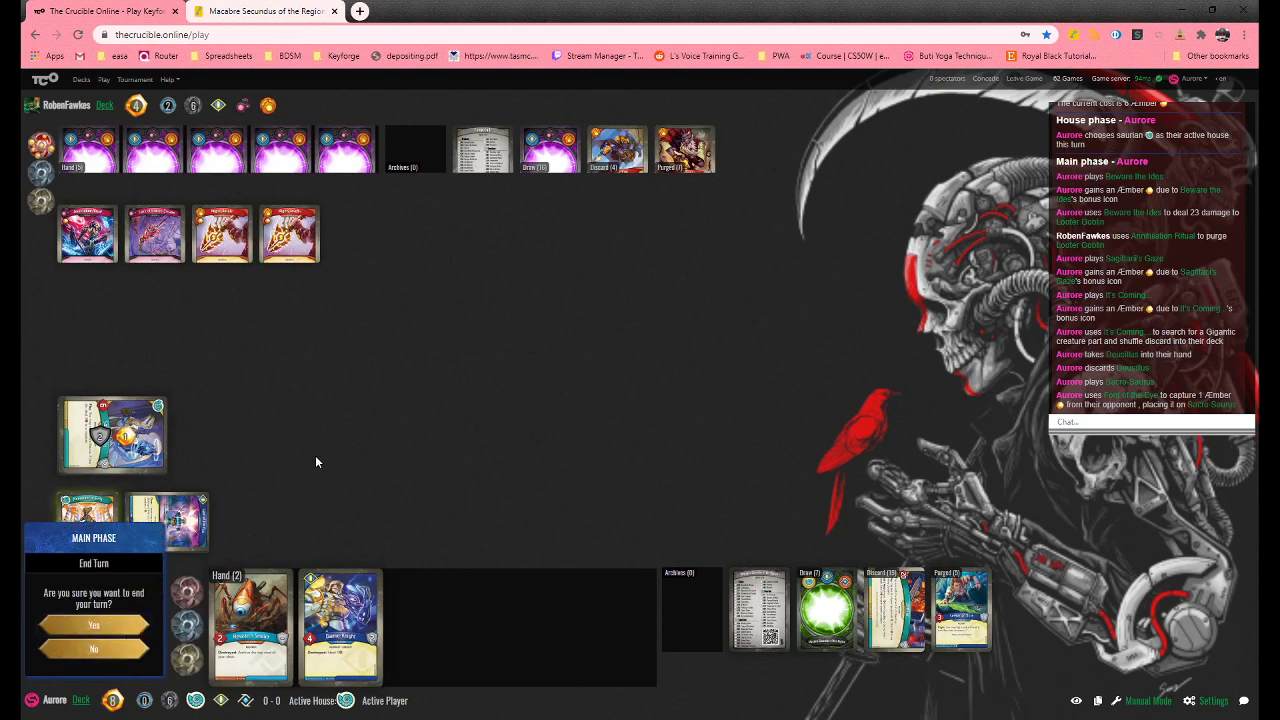
{"action": "left_click", "coordinate": [93, 649]}
{"action": "mouse_move", "coordinate": [481, 150]}
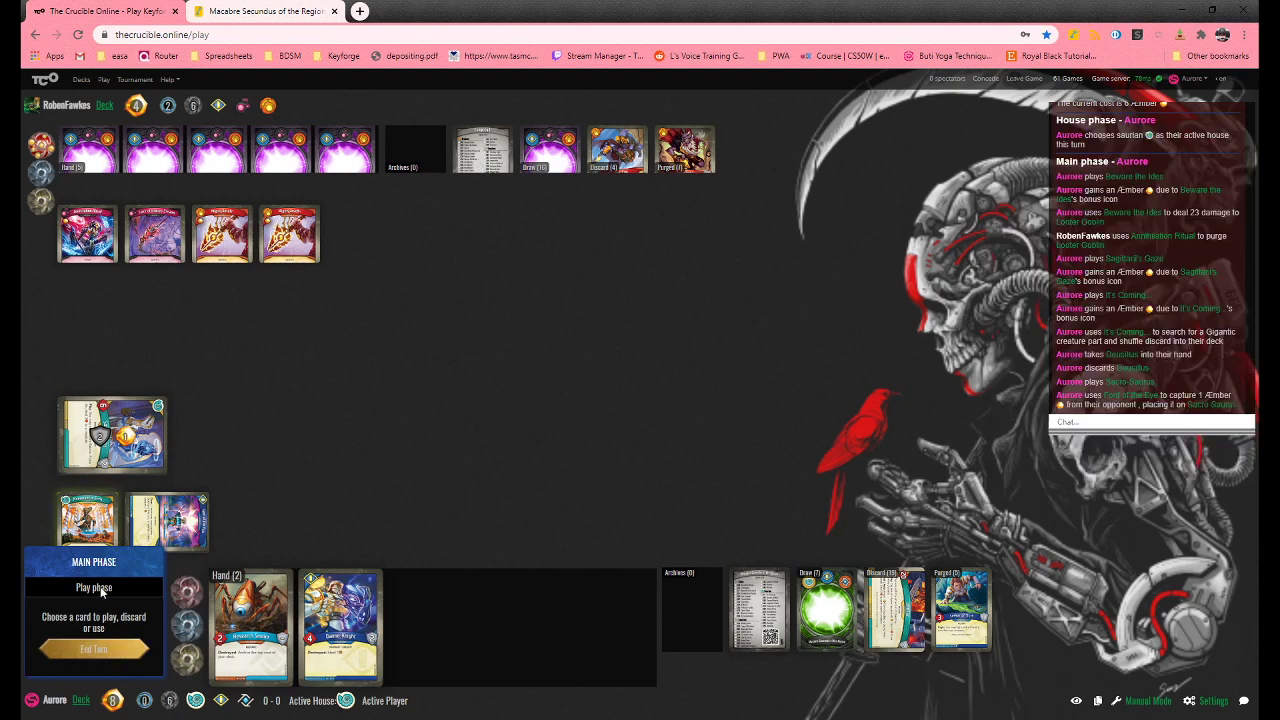
{"action": "left_click", "coordinate": [88, 520]}
{"action": "left_click", "coordinate": [107, 636]}
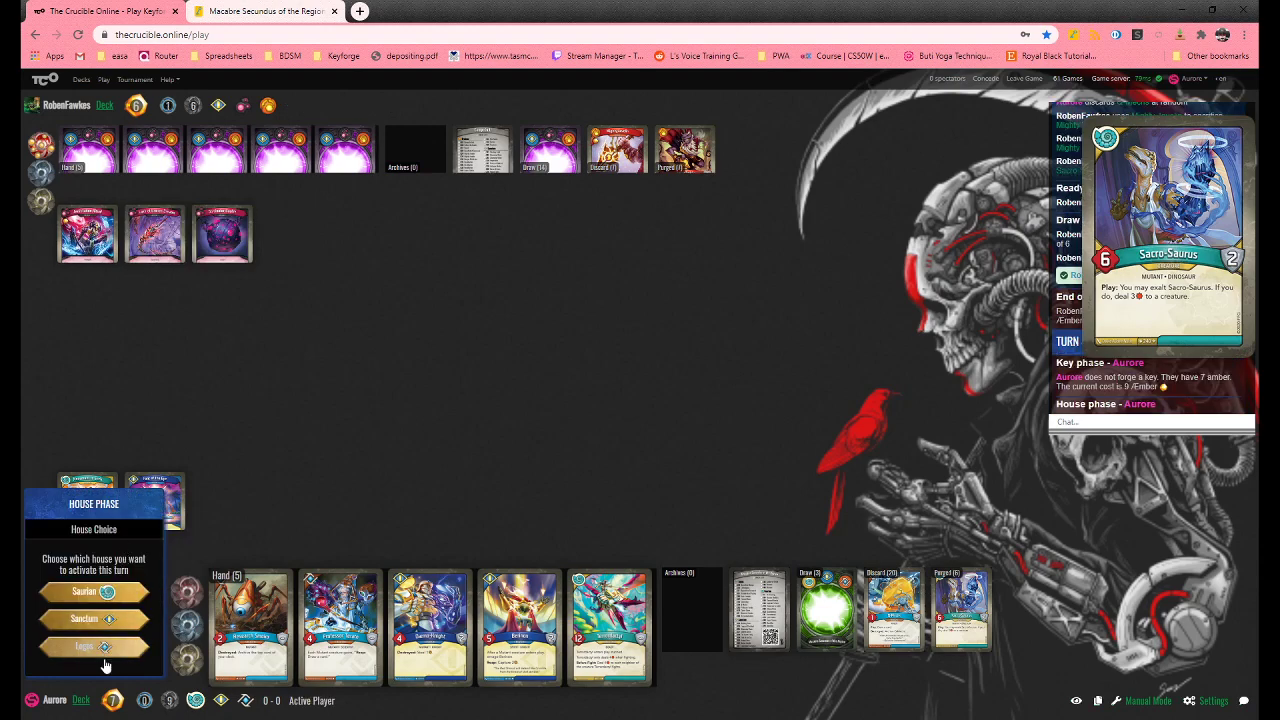
Activate Logos, play Professor Terato and Research Smoko, and end the turn
{"action": "left_click", "coordinate": [104, 648]}
{"action": "left_click", "coordinate": [340, 620]}
{"action": "left_click", "coordinate": [93, 601]}
{"action": "left_click", "coordinate": [222, 625]}
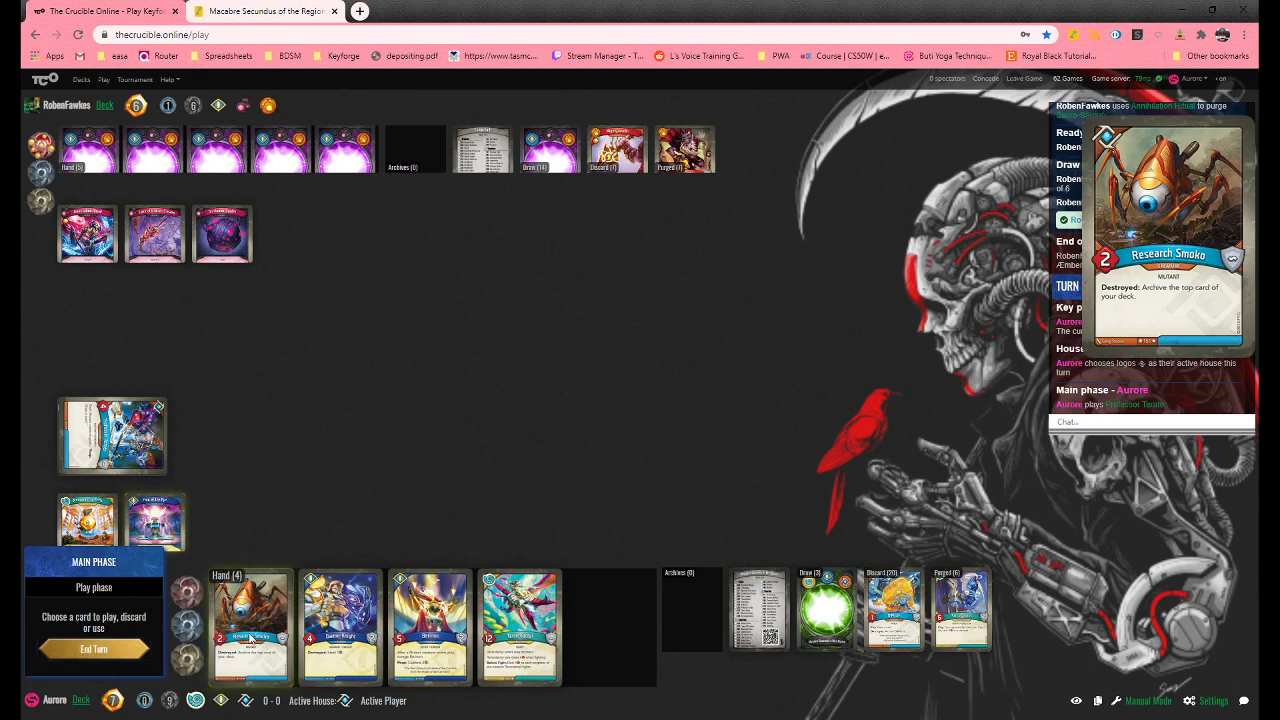
{"action": "left_click", "coordinate": [93, 601]}
{"action": "left_click", "coordinate": [93, 646]}
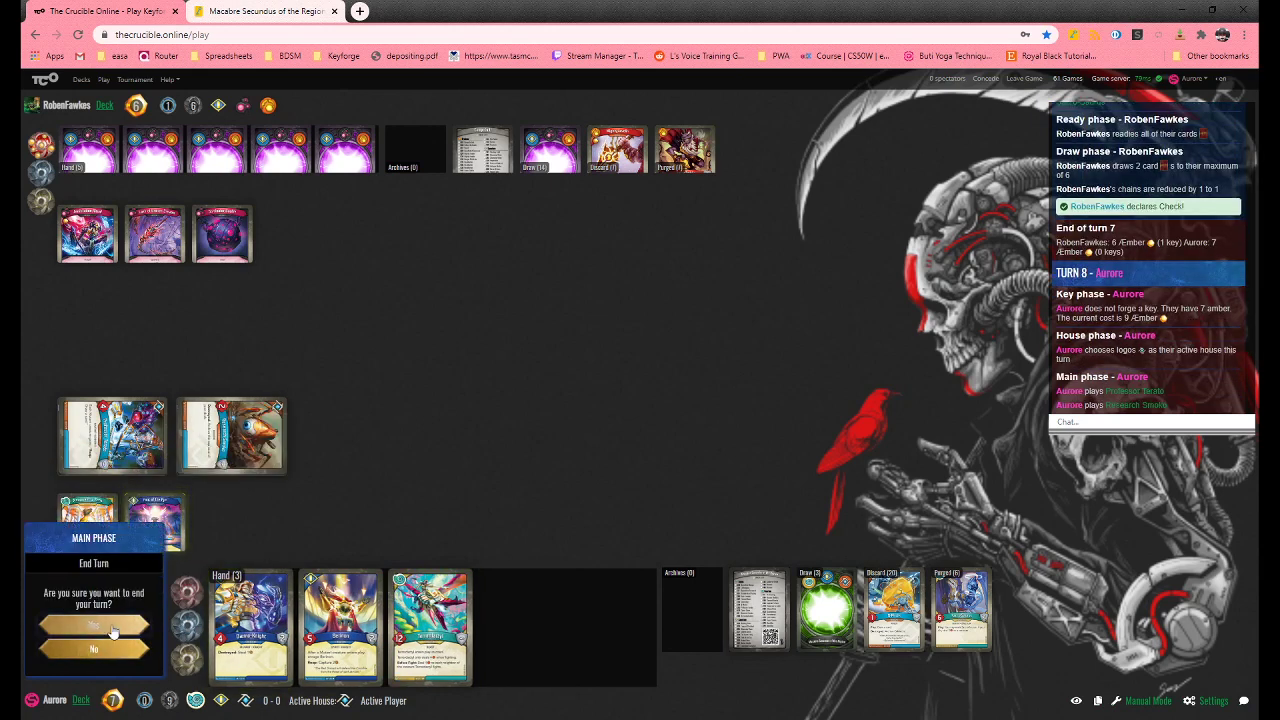
{"action": "left_click", "coordinate": [113, 626]}
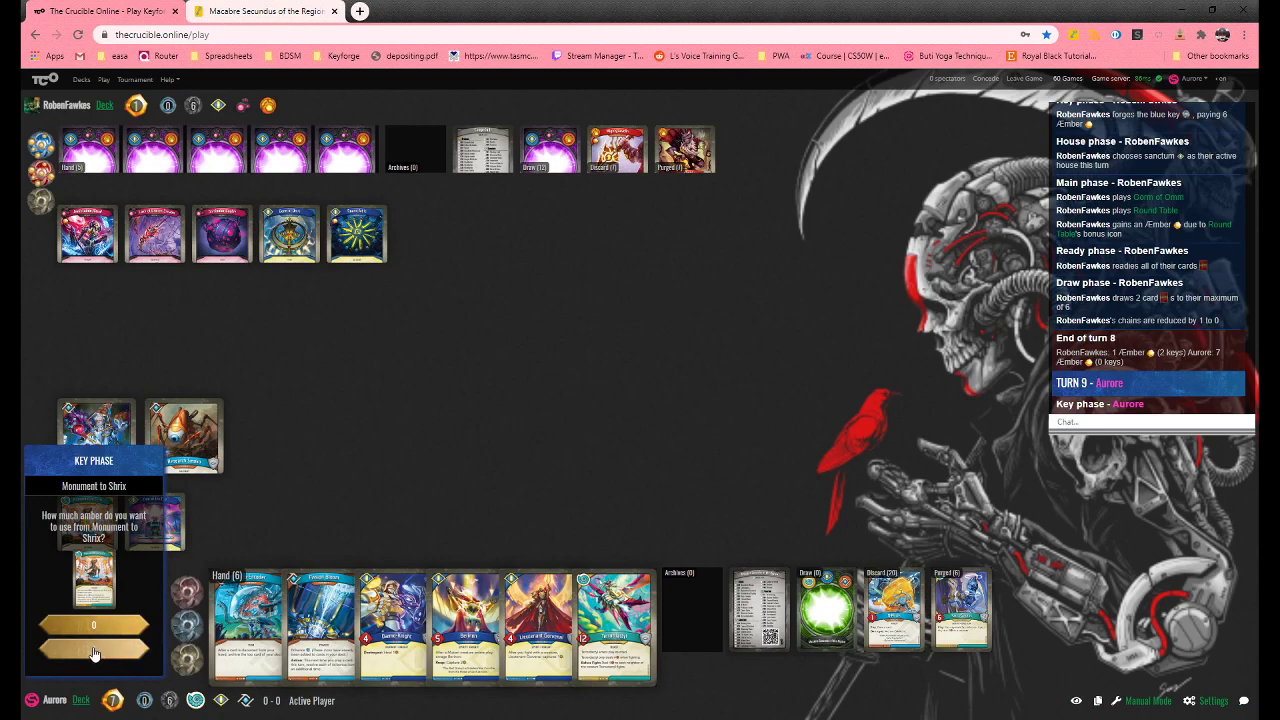
Set the Monument to Shrix Æmber, forge the yellow key, and choose Logos
{"action": "left_click", "coordinate": [90, 651]}
{"action": "left_click", "coordinate": [114, 650]}
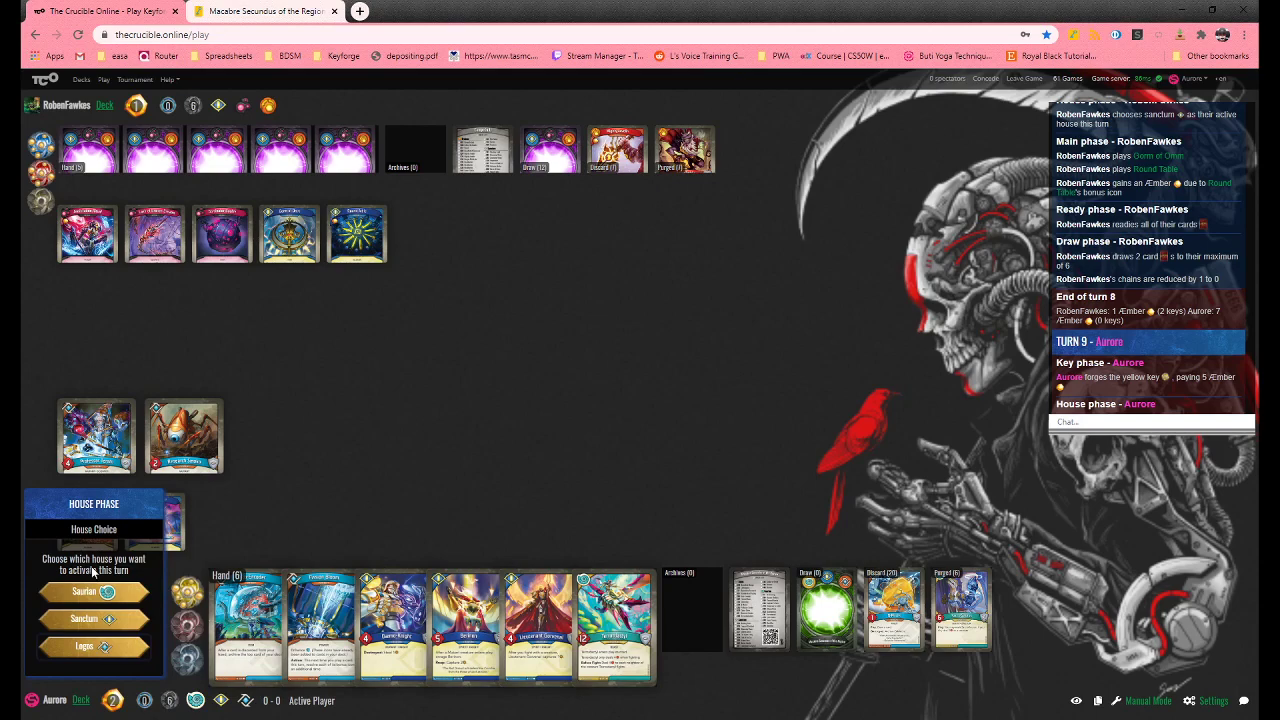
{"action": "left_click", "coordinate": [100, 646]}
Reap with Professor Terato and Research Smoko
{"action": "left_click", "coordinate": [170, 535]}
{"action": "left_click", "coordinate": [94, 625]}
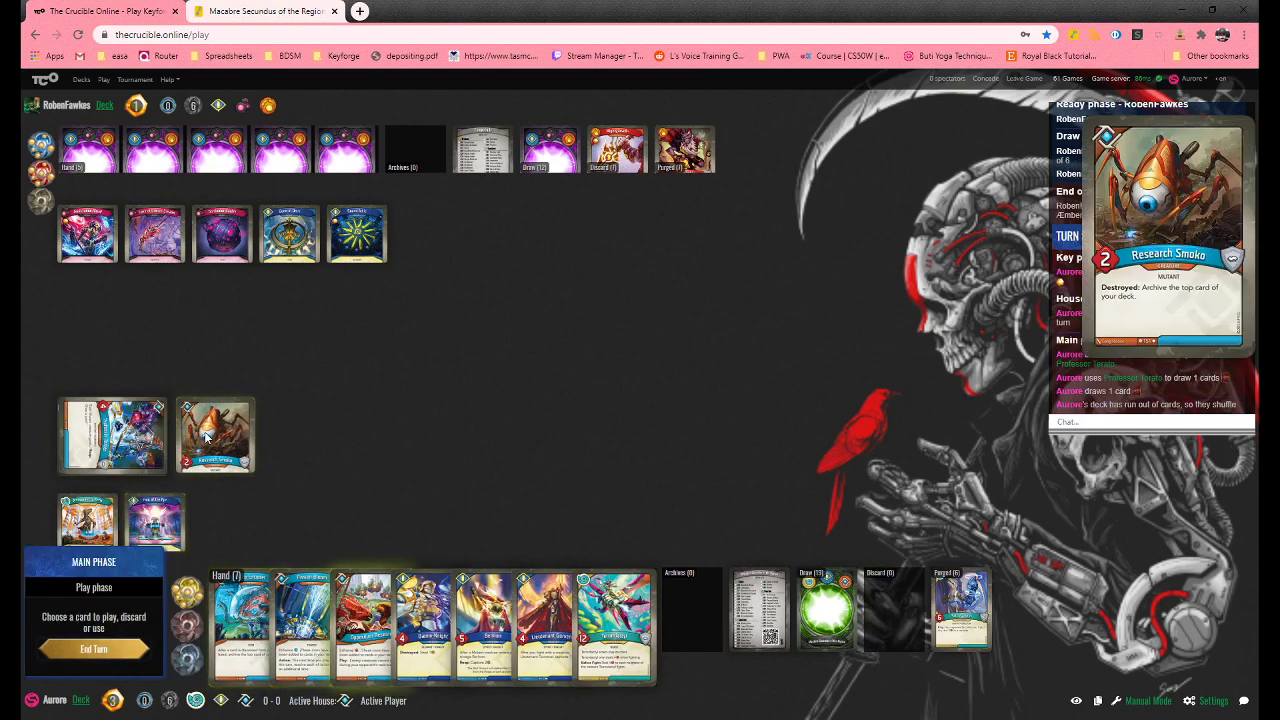
{"action": "left_click", "coordinate": [214, 435]}
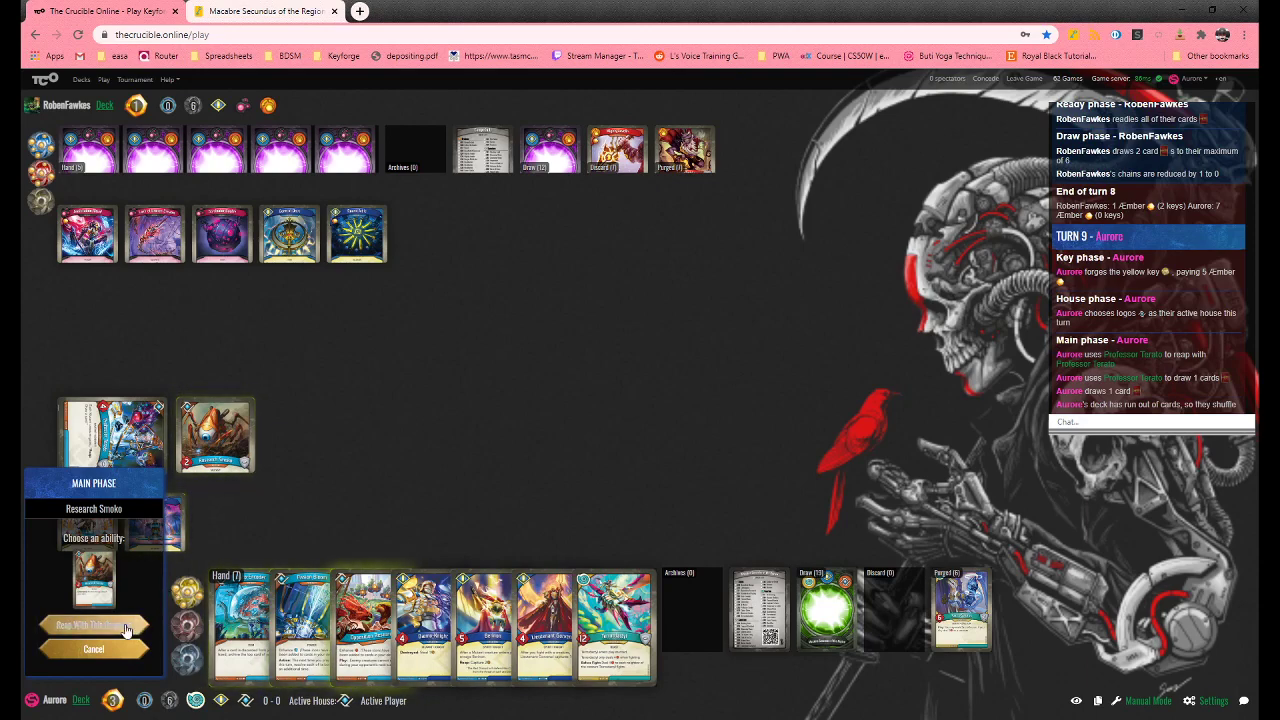
{"action": "left_click", "coordinate": [127, 626]}
Play Auto-Encoder, then discard Fission Bloom and Opposition Research
{"action": "left_click", "coordinate": [222, 637]}
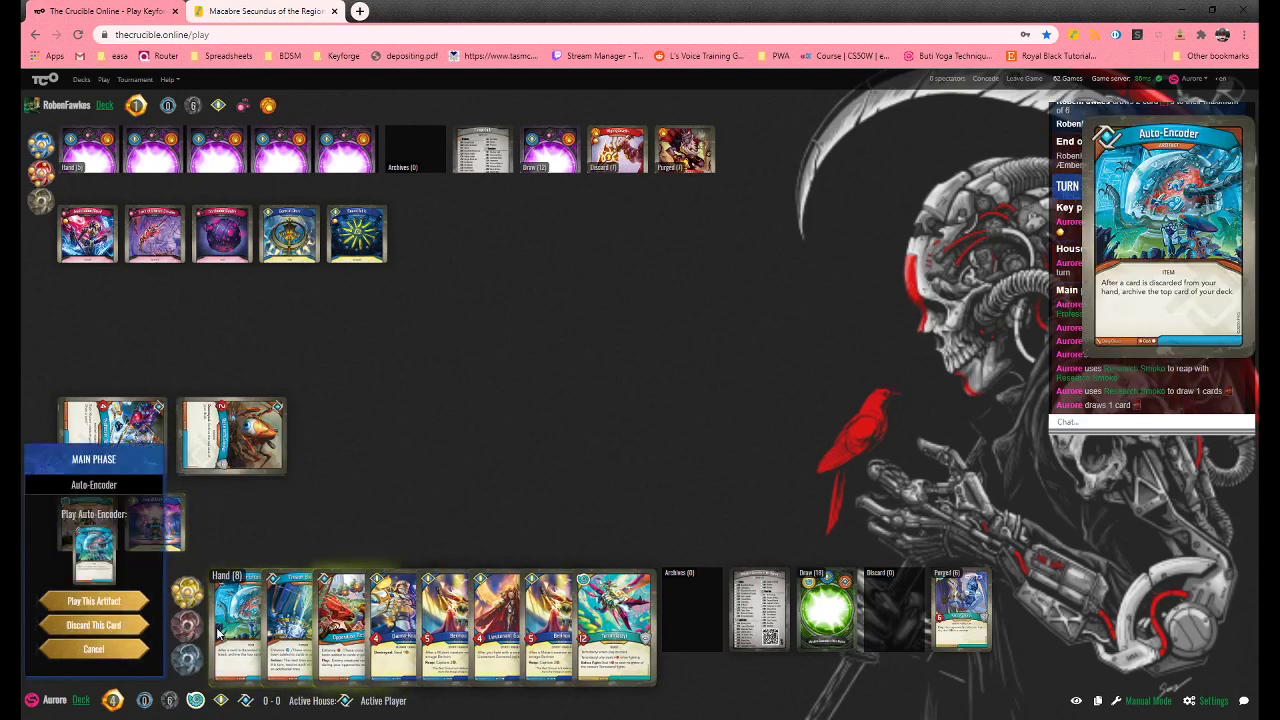
{"action": "left_click", "coordinate": [94, 598]}
{"action": "left_click", "coordinate": [255, 612]}
{"action": "left_click", "coordinate": [94, 624]}
{"action": "left_click", "coordinate": [248, 615]}
{"action": "left_click", "coordinate": [90, 626]}
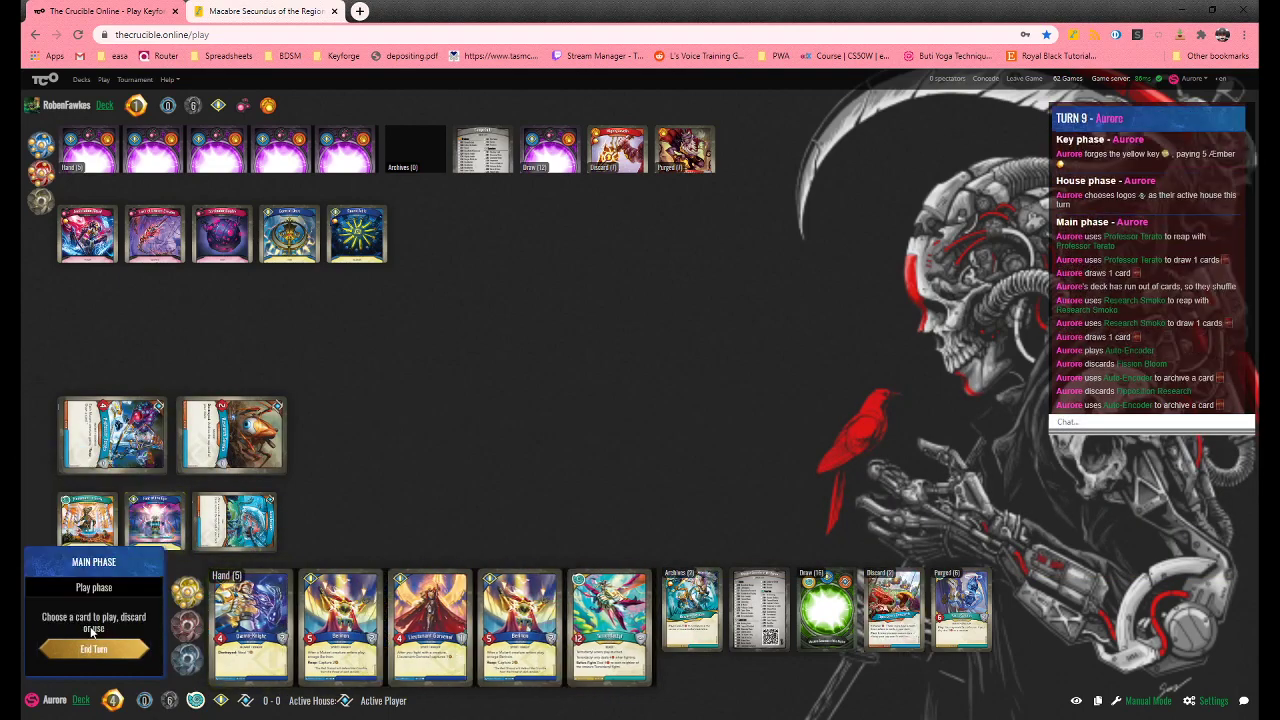
End the turn and review the cards held in archives
{"action": "left_click", "coordinate": [119, 659]}
{"action": "left_click", "coordinate": [70, 636]}
{"action": "left_click", "coordinate": [808, 596]}
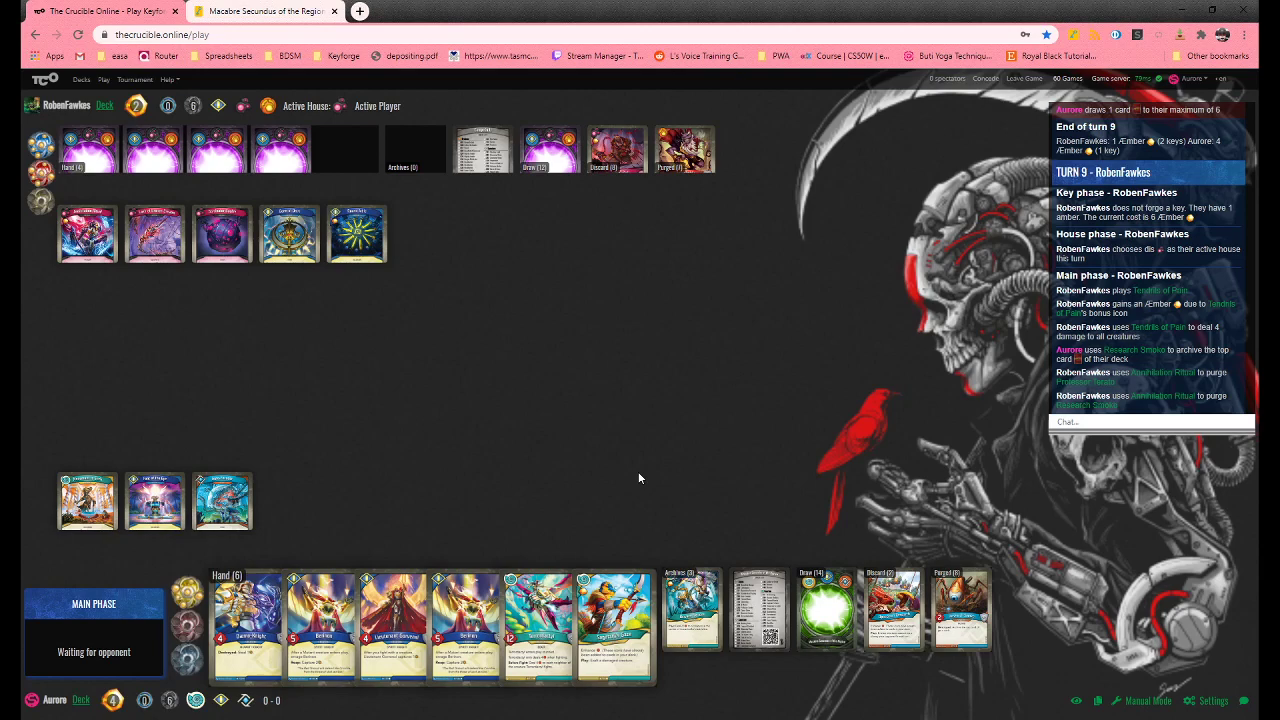
{"action": "left_click", "coordinate": [695, 615]}
{"action": "mouse_move", "coordinate": [739, 237]}
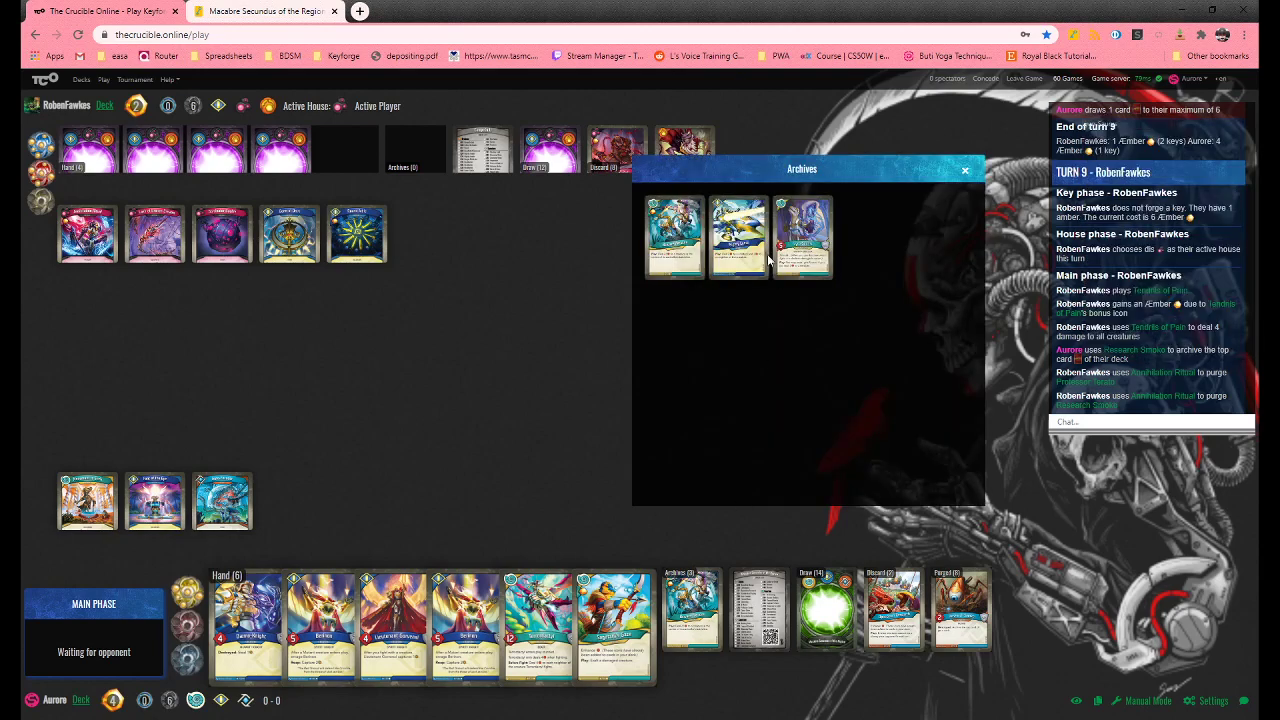
{"action": "left_click", "coordinate": [966, 172]}
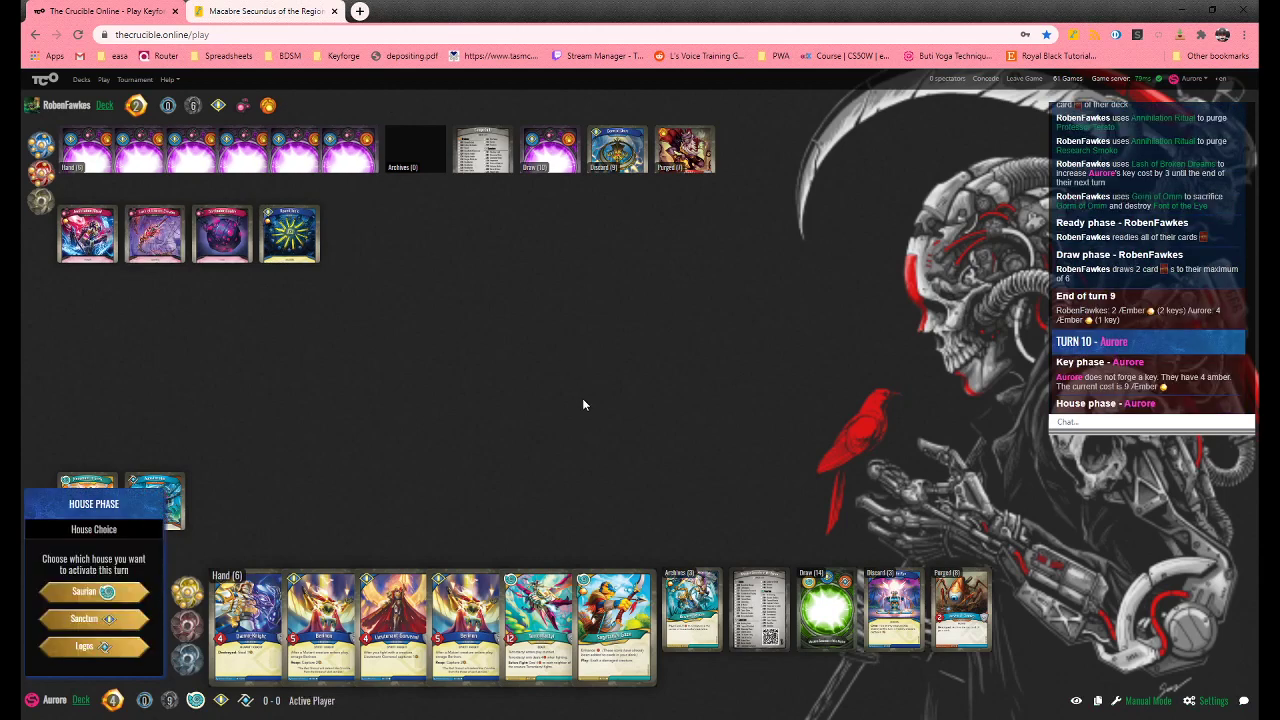
Choose Sanctum, take the archived cards into hand, and play Dæmo-Knight
{"action": "left_click", "coordinate": [94, 618]}
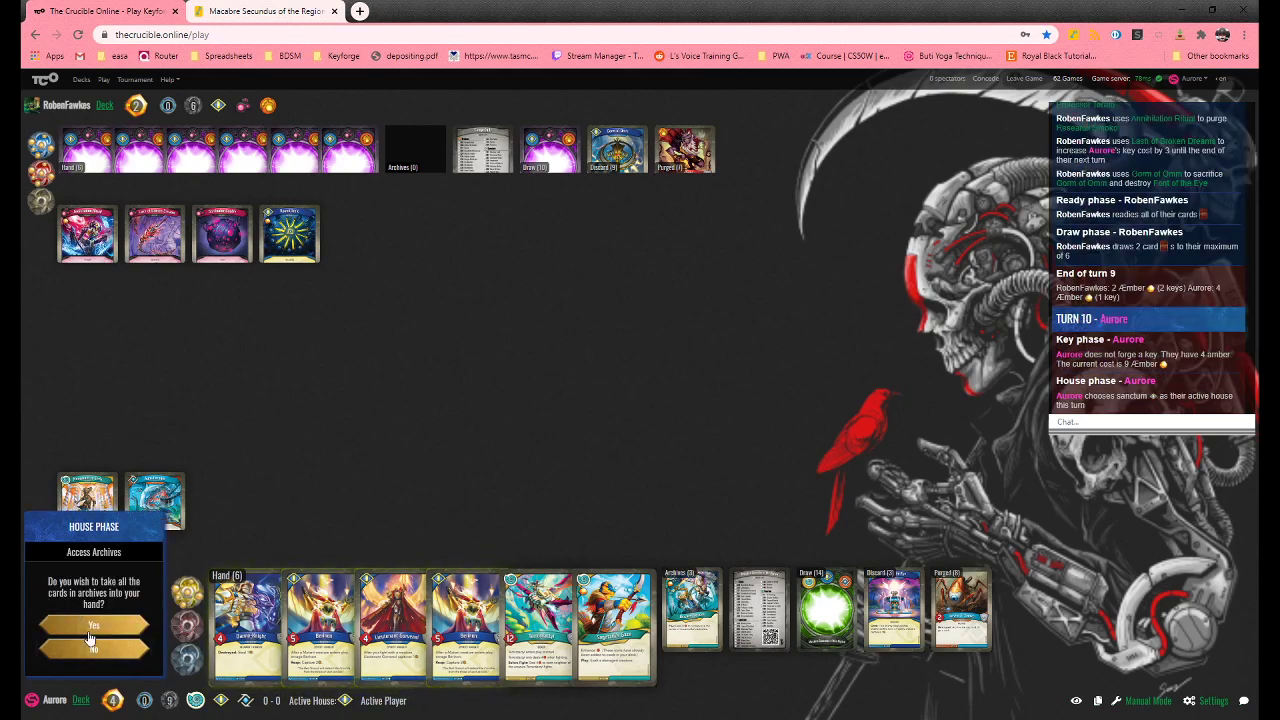
{"action": "left_click", "coordinate": [100, 652]}
{"action": "left_click", "coordinate": [247, 625]}
{"action": "left_click", "coordinate": [93, 605]}
Play Berinon, Lieutenant Gorvenal and a second Berinon, end the turn, and check archives
{"action": "left_click", "coordinate": [247, 640]}
{"action": "left_click", "coordinate": [93, 600]}
{"action": "left_click", "coordinate": [93, 650]}
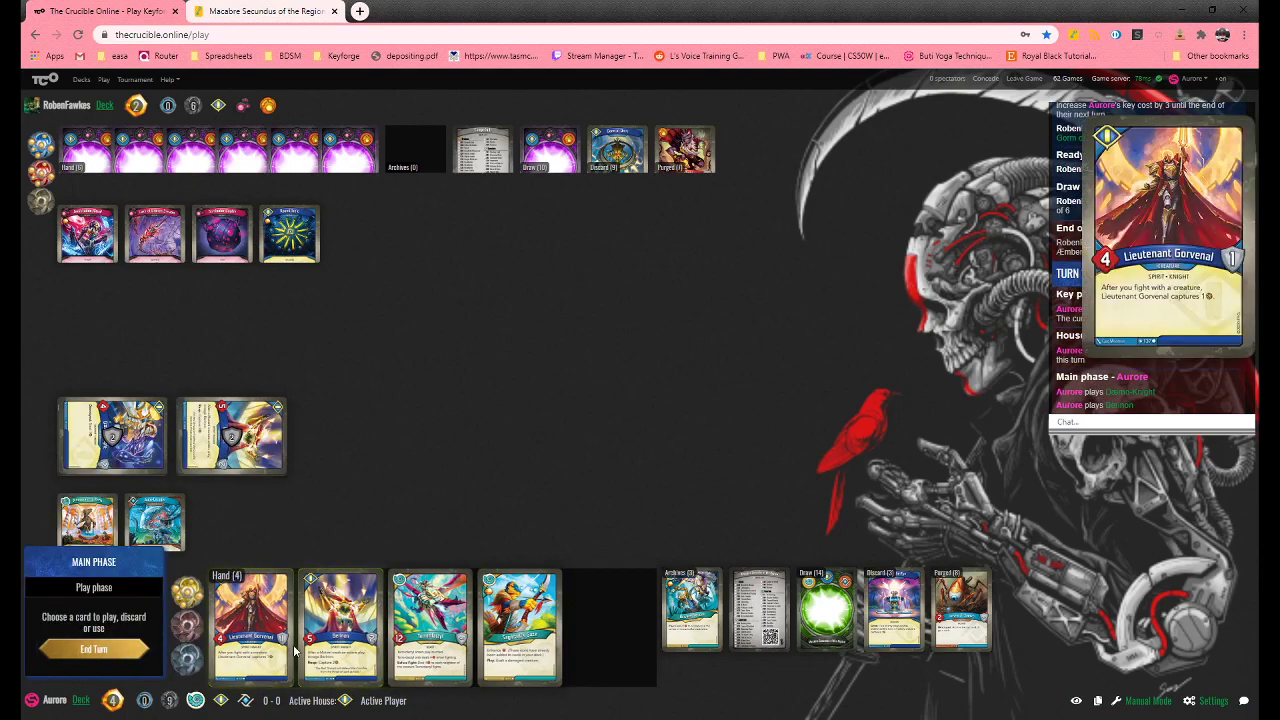
{"action": "left_click", "coordinate": [268, 645]}
{"action": "left_click", "coordinate": [93, 600]}
{"action": "left_click", "coordinate": [93, 648]}
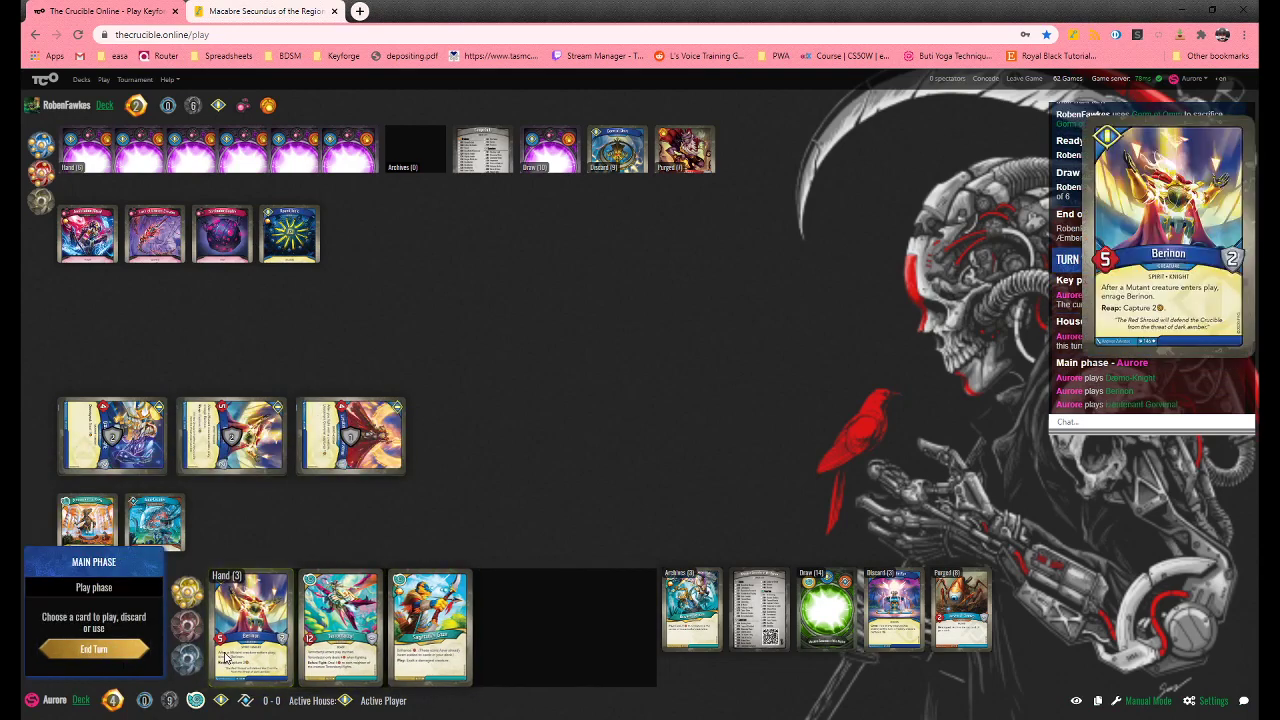
{"action": "left_click", "coordinate": [250, 625]}
{"action": "left_click", "coordinate": [93, 600]}
{"action": "left_click", "coordinate": [93, 648]}
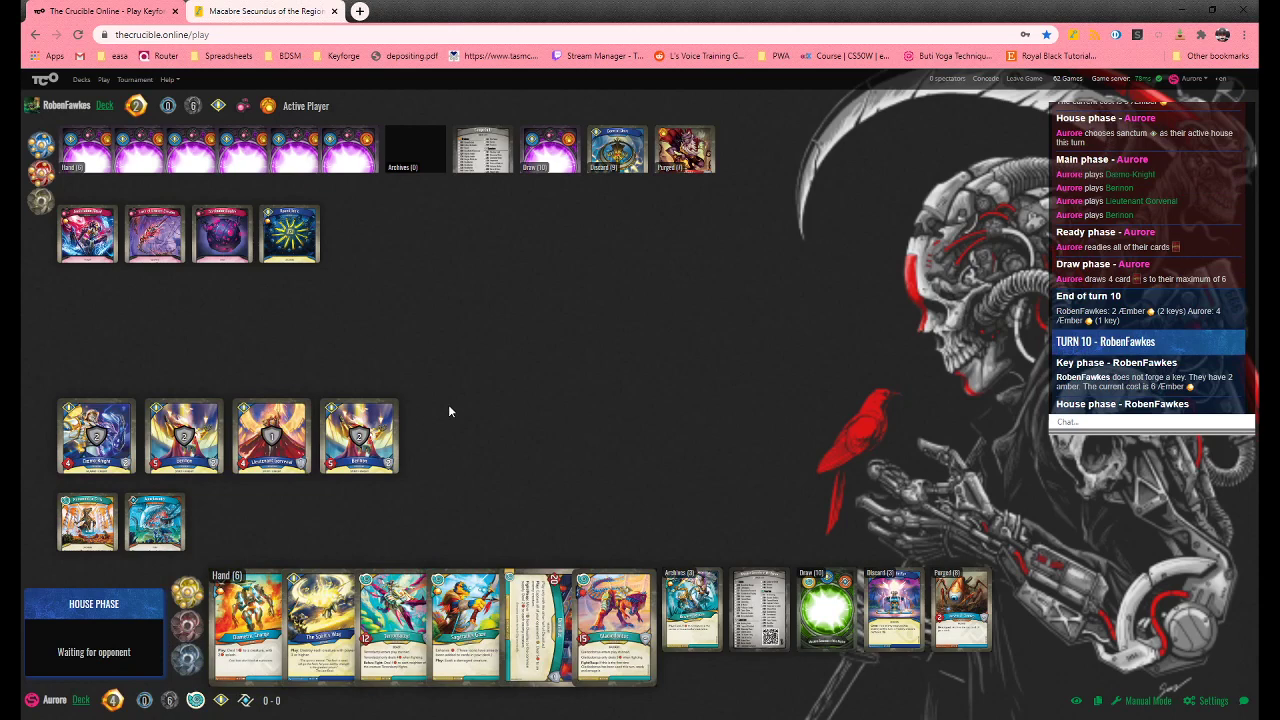
{"action": "mouse_move", "coordinate": [691, 610]}
{"action": "left_click", "coordinate": [706, 618]}
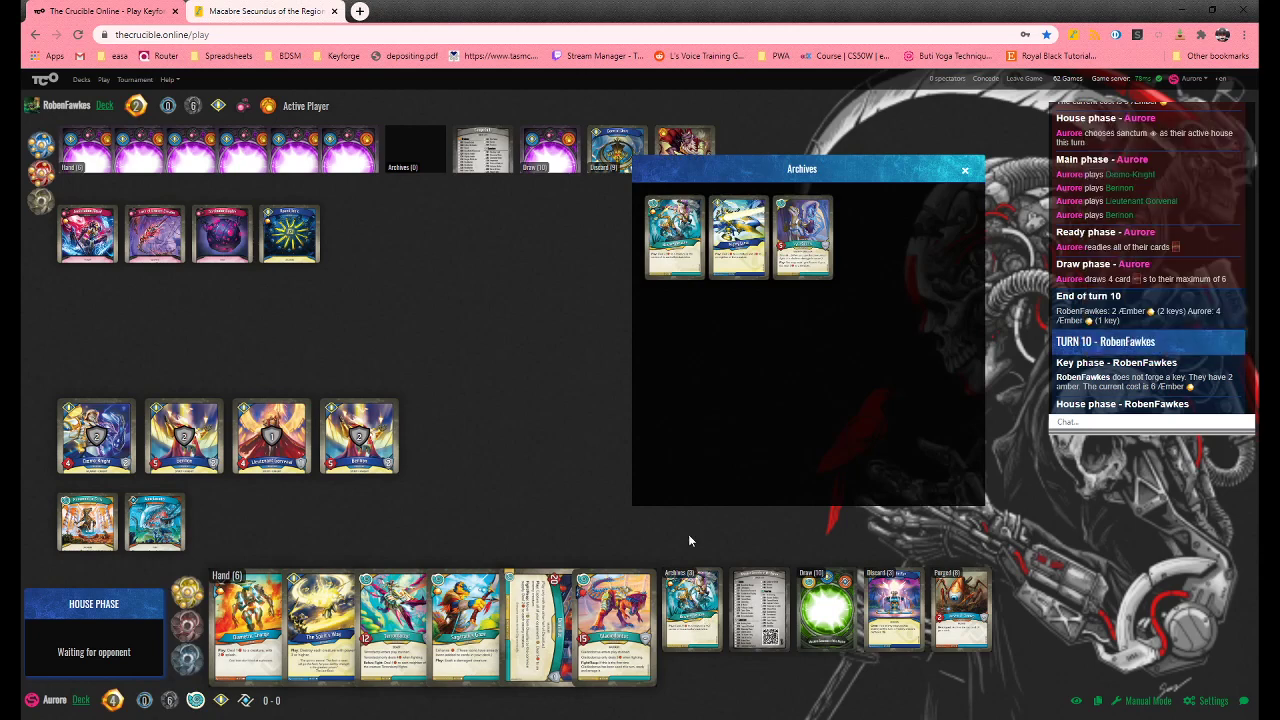
{"action": "left_click", "coordinate": [967, 176]}
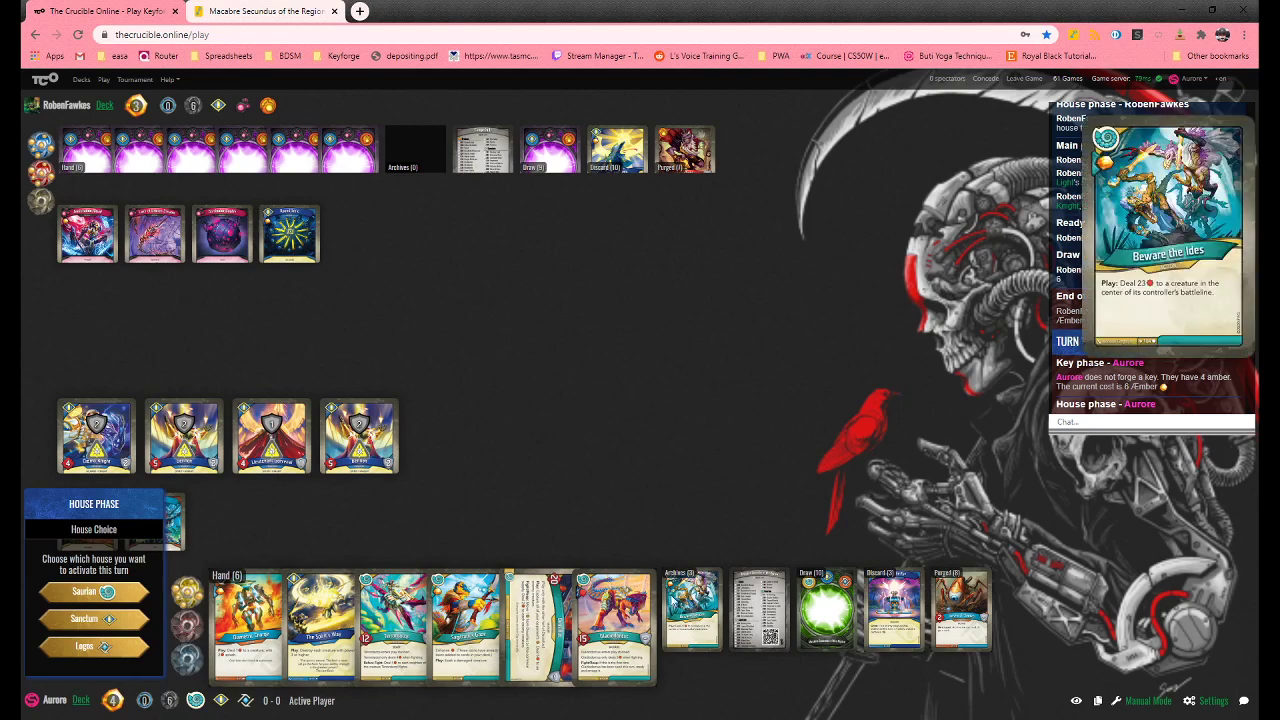
Review archives and draw pile, choose Saurian, and decline taking the archived cards
{"action": "left_click", "coordinate": [686, 620]}
{"action": "left_click", "coordinate": [686, 620]}
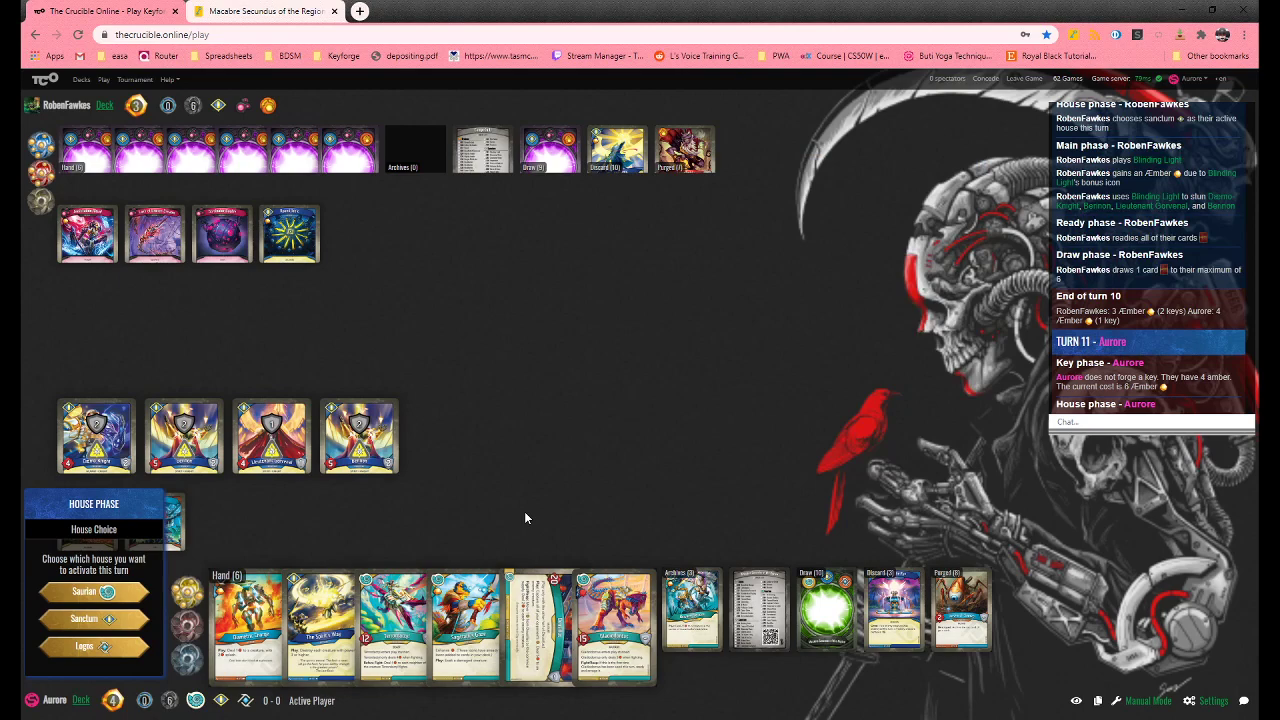
{"action": "left_click", "coordinate": [846, 616]}
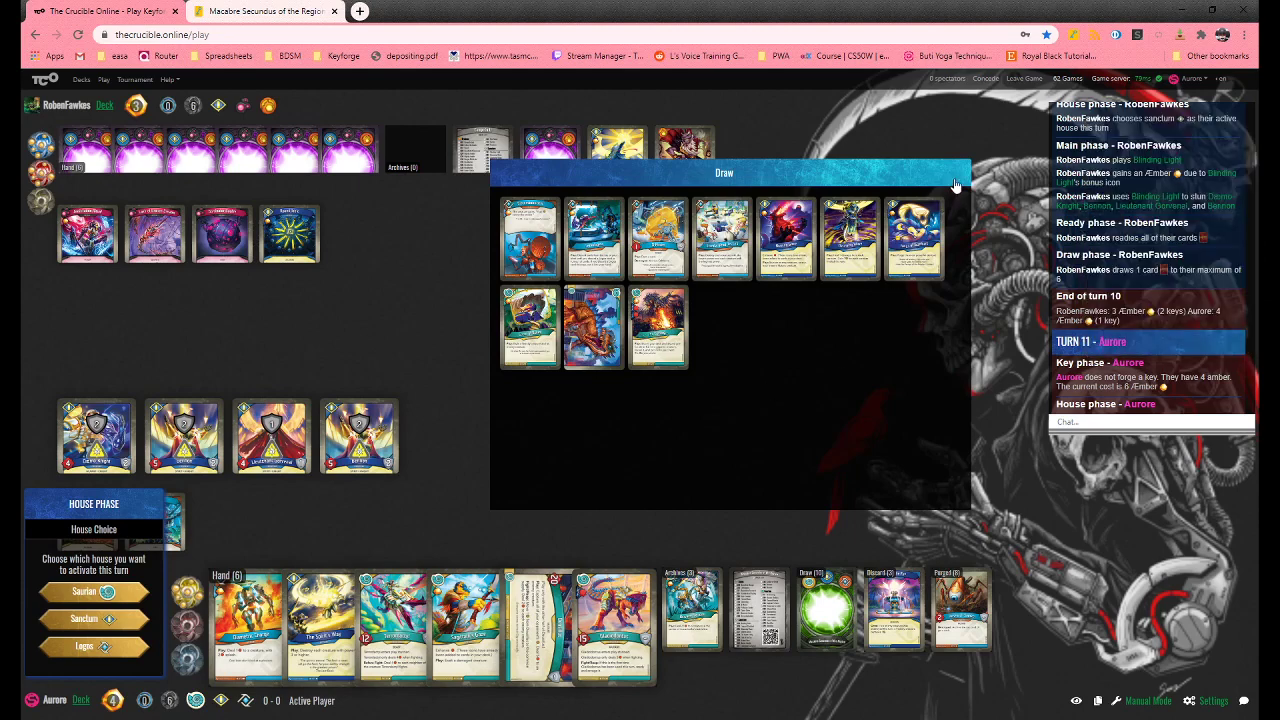
{"action": "left_click", "coordinate": [951, 175]}
{"action": "left_click", "coordinate": [93, 595]}
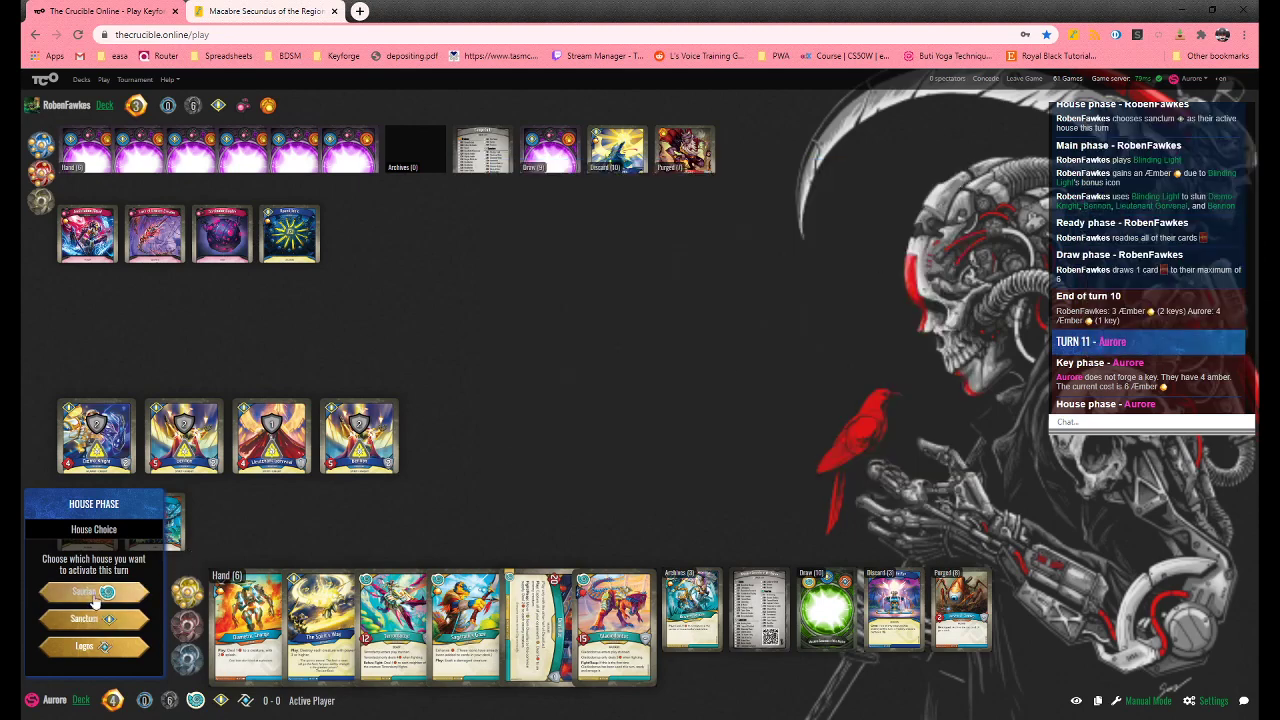
{"action": "left_click", "coordinate": [690, 608]}
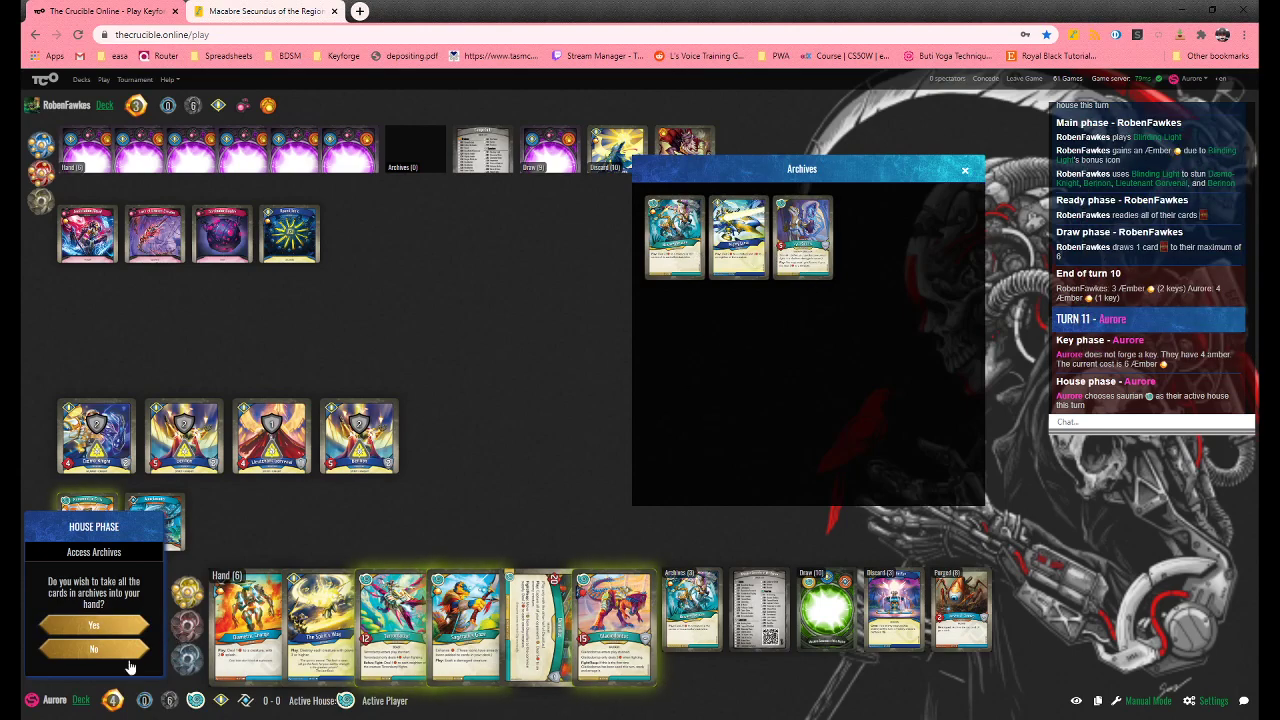
{"action": "left_click", "coordinate": [93, 648]}
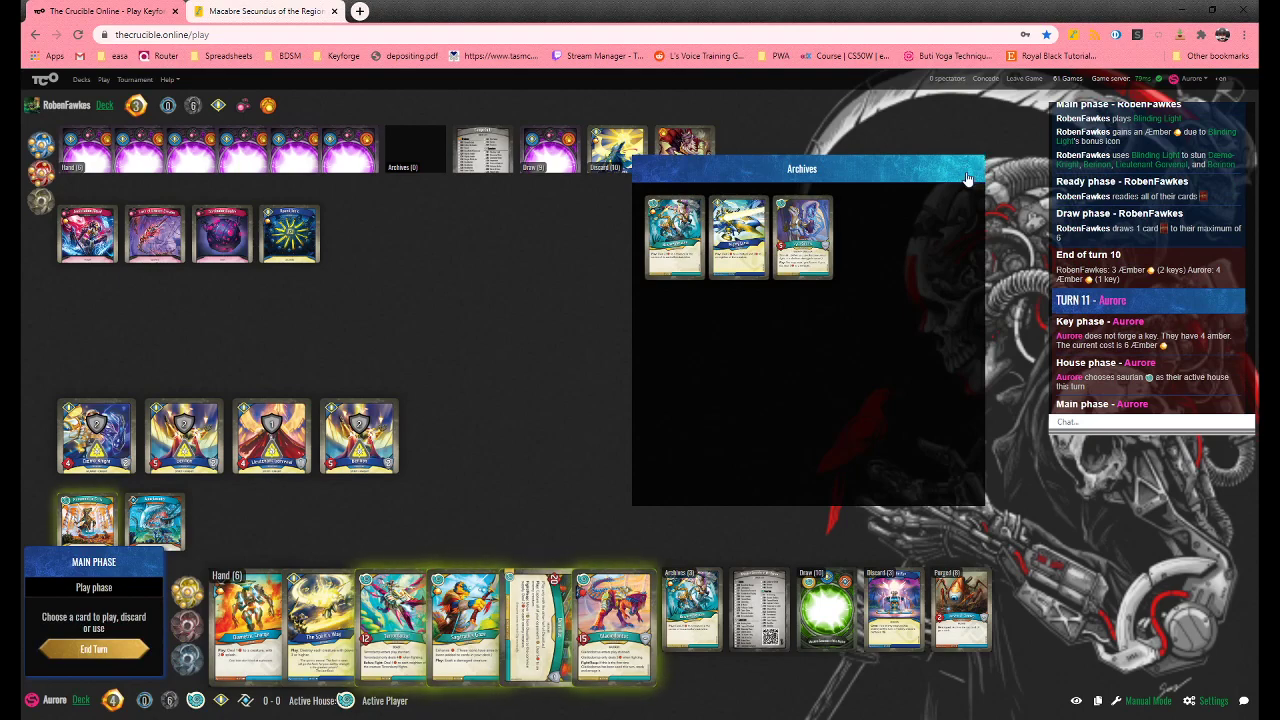
{"action": "left_click", "coordinate": [965, 170]}
Play Sagittari's Gaze, plus Terrordactyl and Gladiodontus on the right flank
{"action": "left_click", "coordinate": [465, 620]}
{"action": "left_click", "coordinate": [93, 605]}
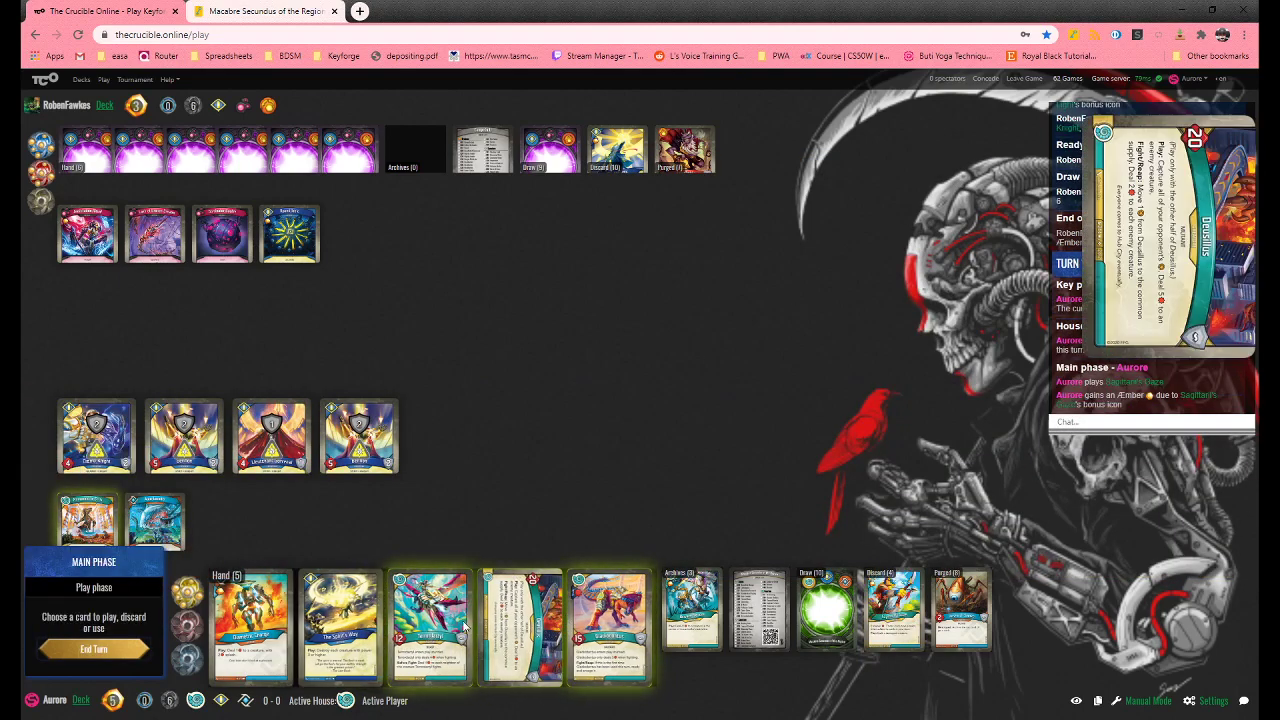
{"action": "left_click", "coordinate": [428, 626]}
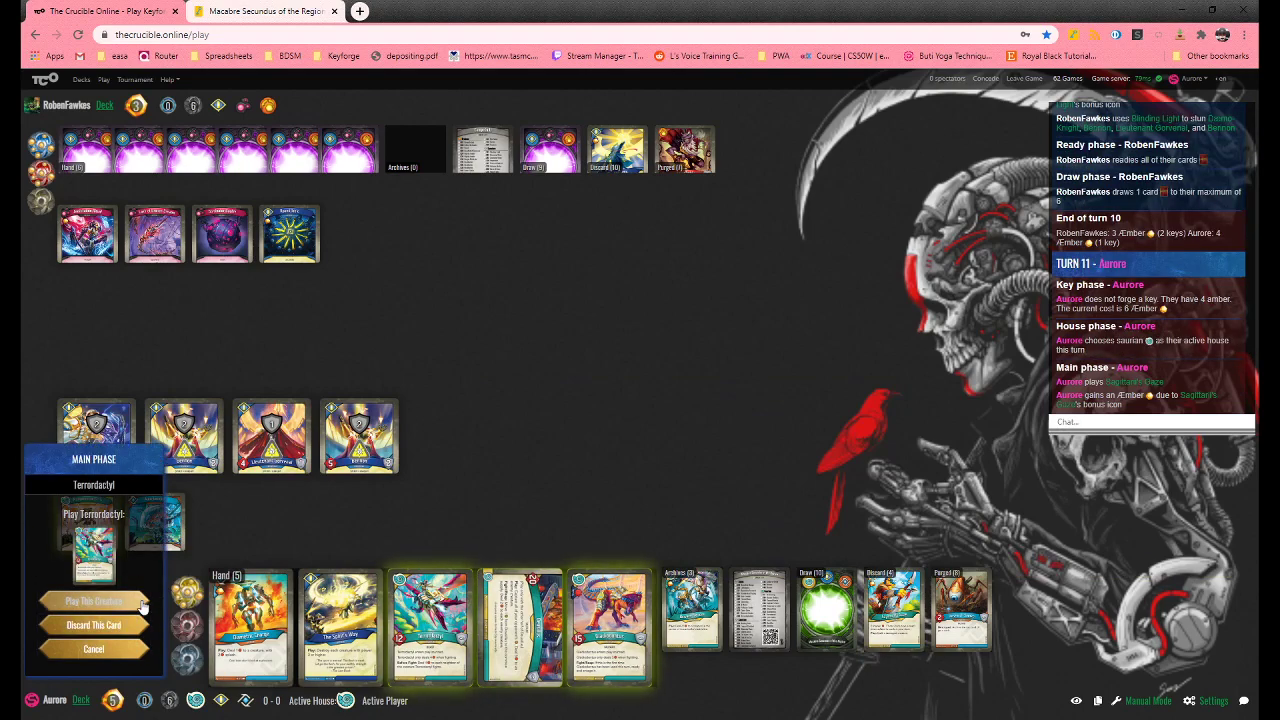
{"action": "left_click", "coordinate": [93, 603]}
{"action": "left_click", "coordinate": [141, 657]}
{"action": "left_click", "coordinate": [520, 625]}
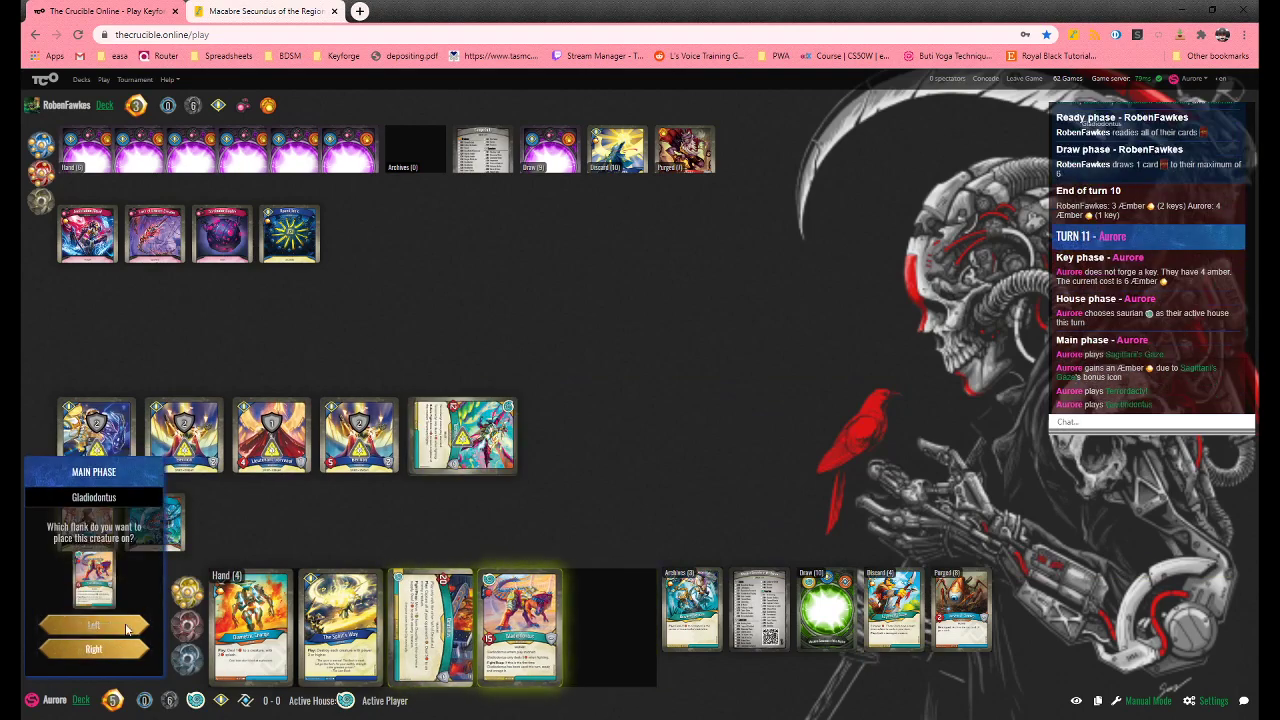
{"action": "left_click", "coordinate": [124, 657]}
{"action": "left_click", "coordinate": [365, 435]}
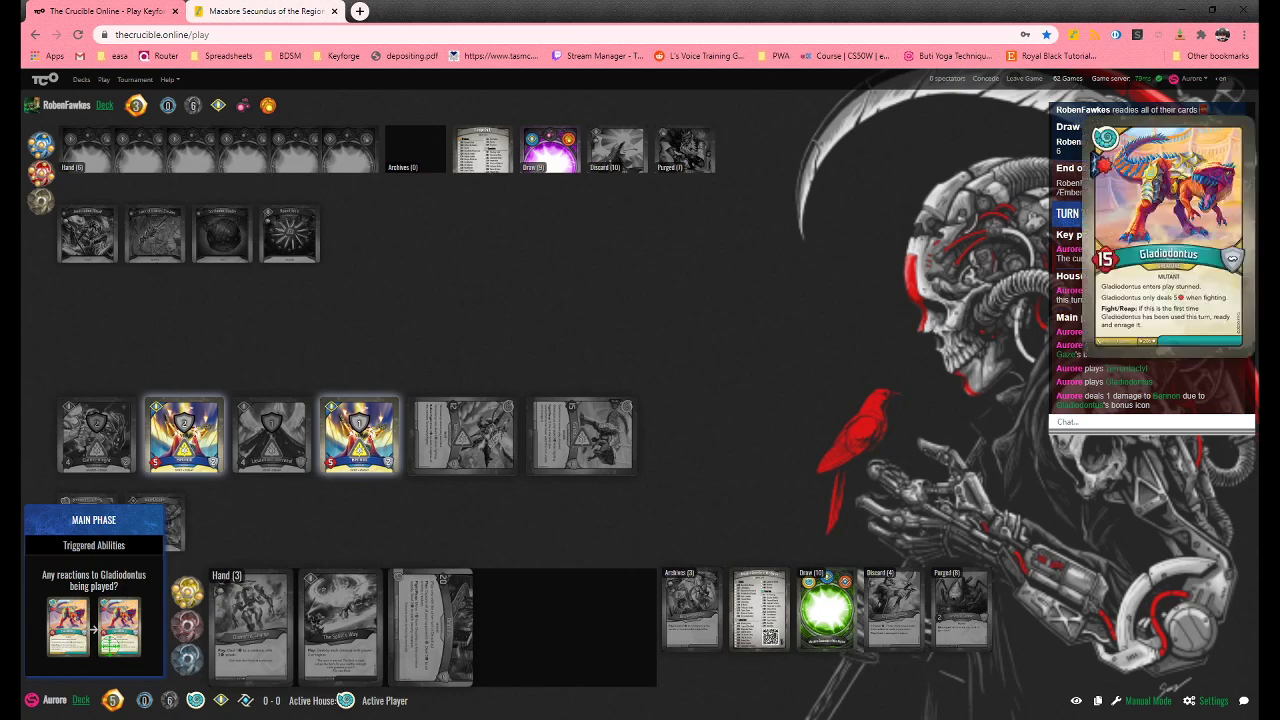
{"action": "left_click", "coordinate": [383, 440]}
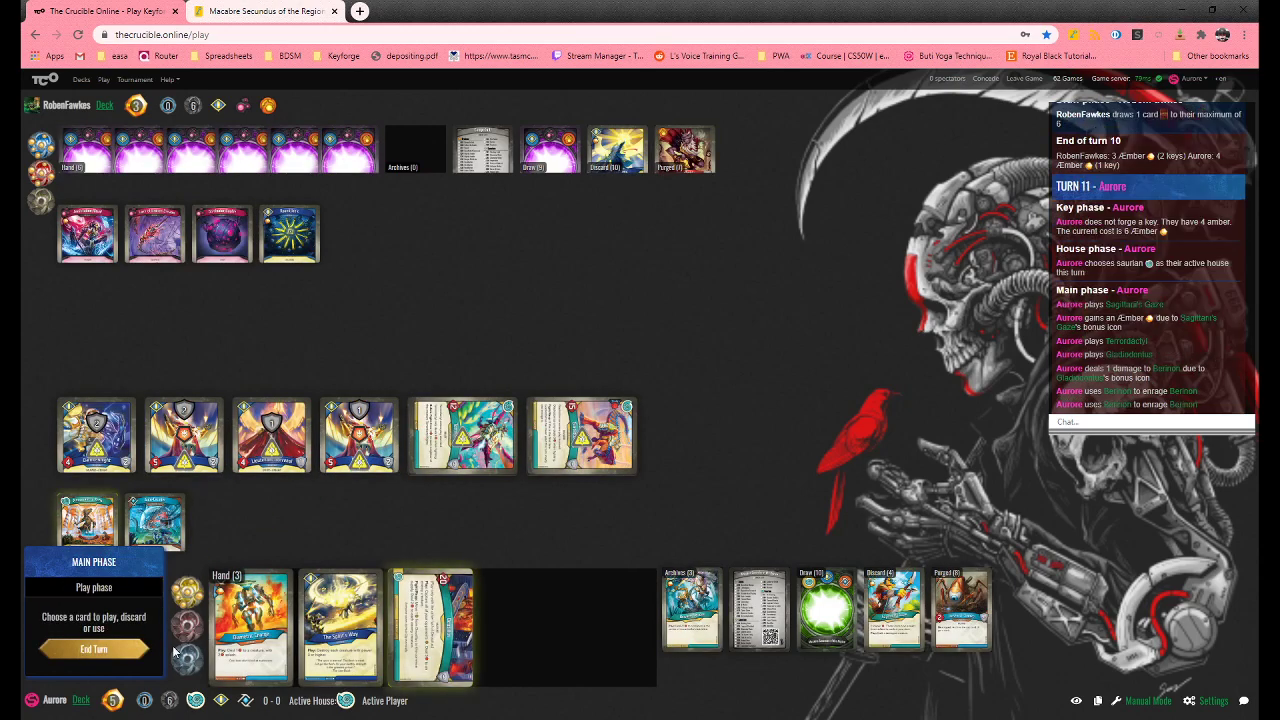
Use Monument to Shrix's action and end the turn
{"action": "left_click", "coordinate": [88, 520]}
{"action": "left_click", "coordinate": [118, 625]}
{"action": "left_click", "coordinate": [115, 654]}
{"action": "left_click", "coordinate": [118, 628]}
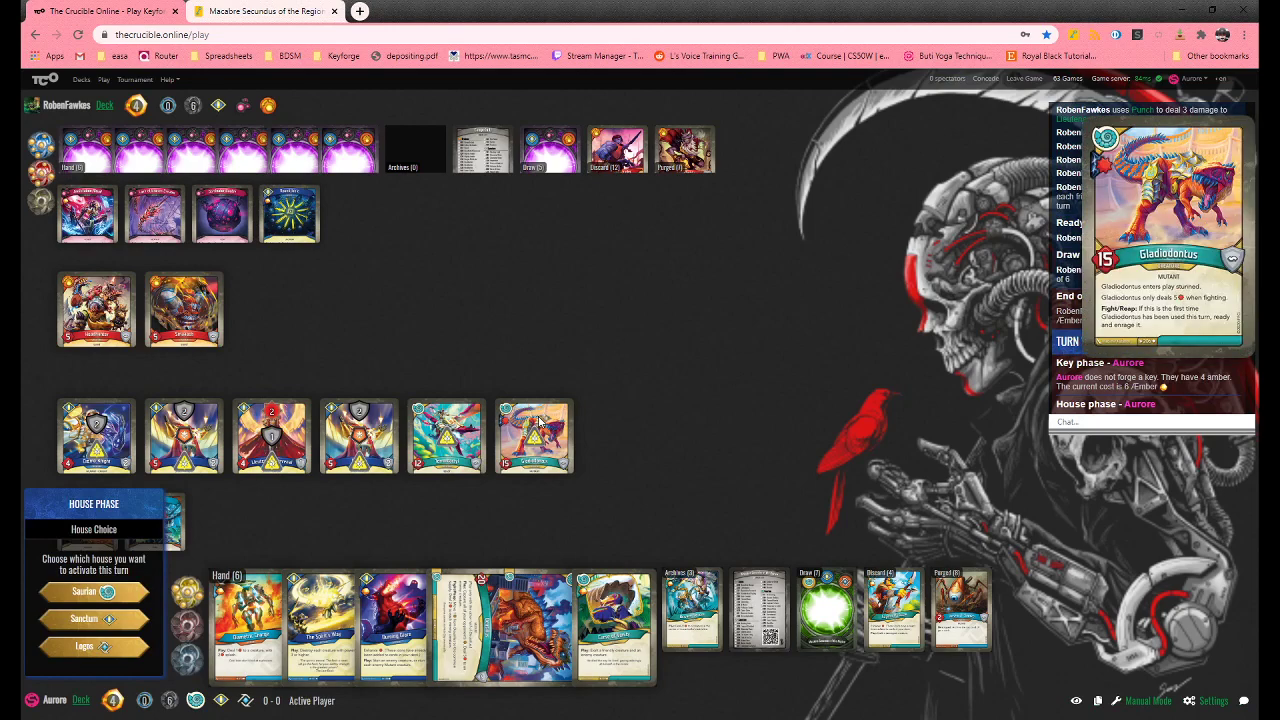
{"action": "mouse_move", "coordinate": [691, 610]}
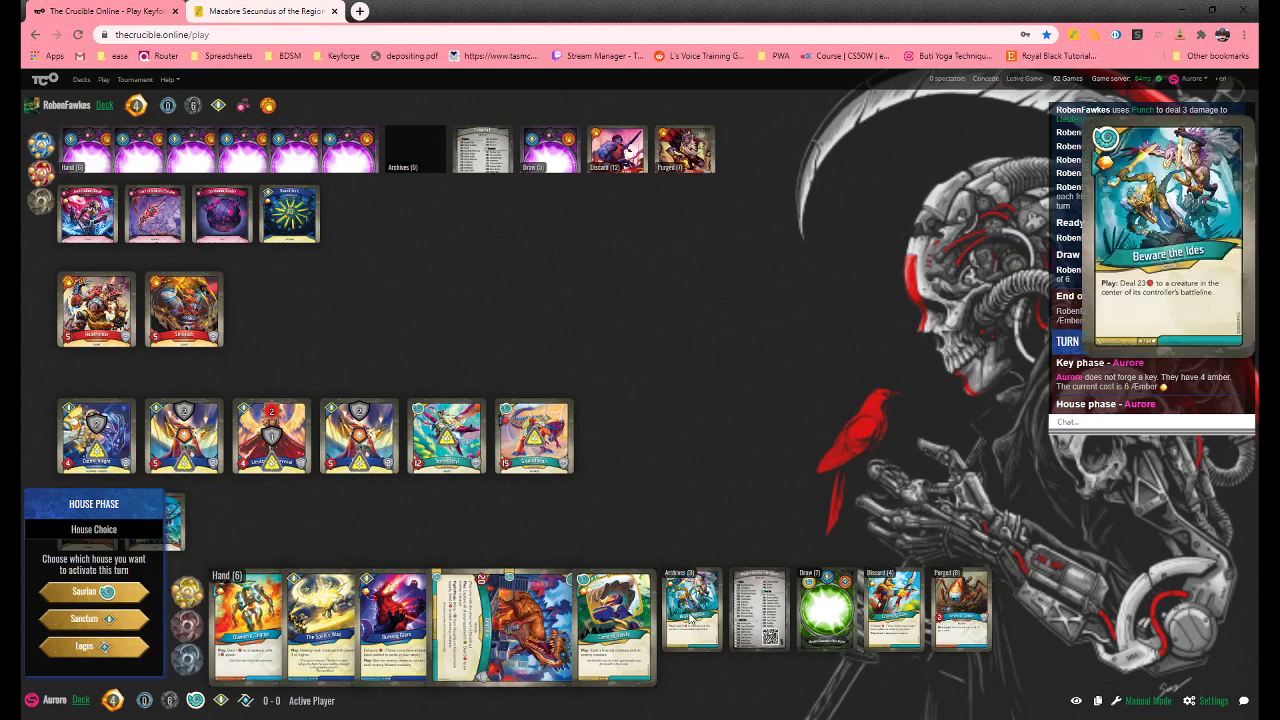
Choose Saurian, take all archived cards into hand, and play Beware the Ides
{"action": "left_click", "coordinate": [689, 619]}
{"action": "left_click", "coordinate": [697, 612]}
{"action": "left_click", "coordinate": [100, 592]}
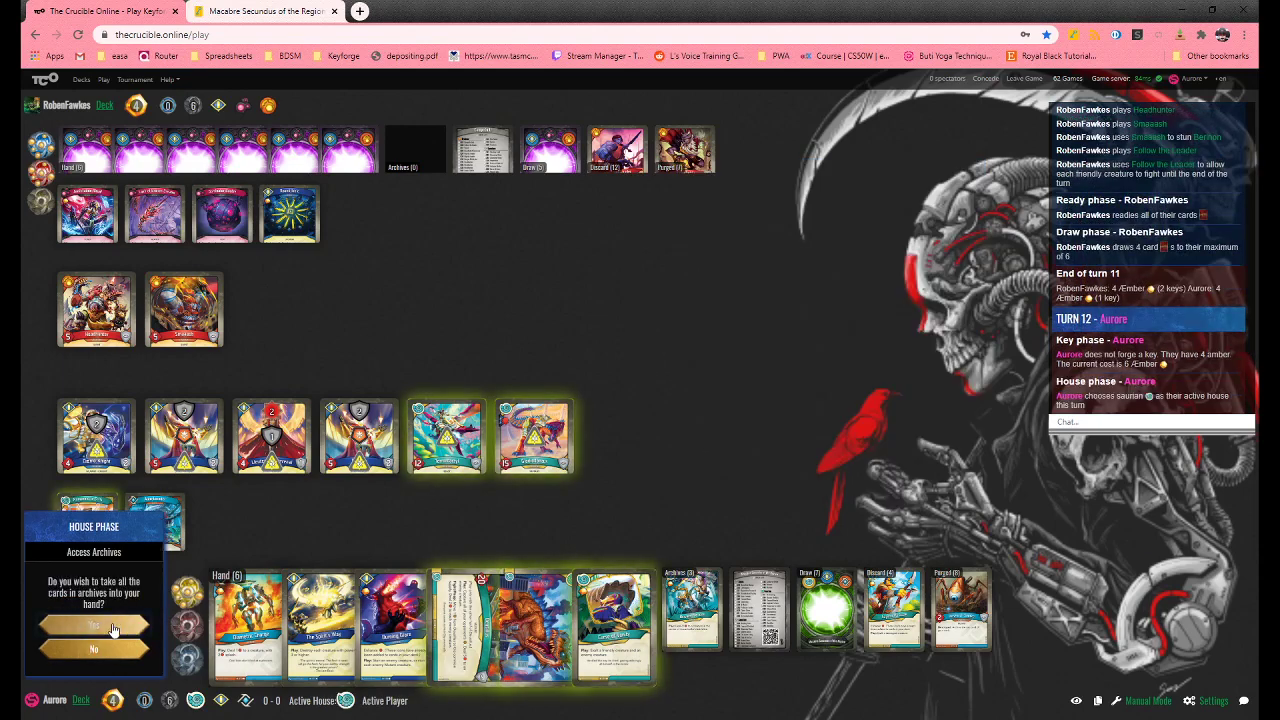
{"action": "left_click", "coordinate": [94, 626]}
{"action": "mouse_move", "coordinate": [549, 621]}
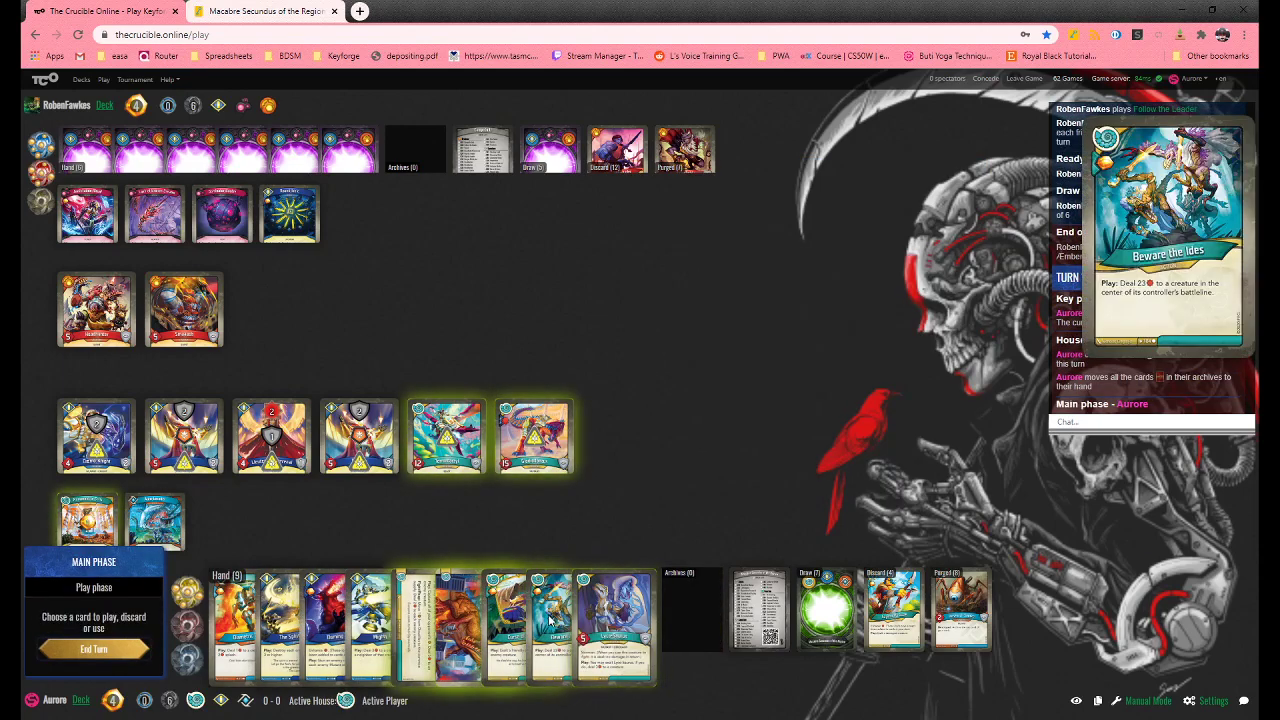
{"action": "left_click", "coordinate": [549, 621]}
{"action": "left_click", "coordinate": [94, 600]}
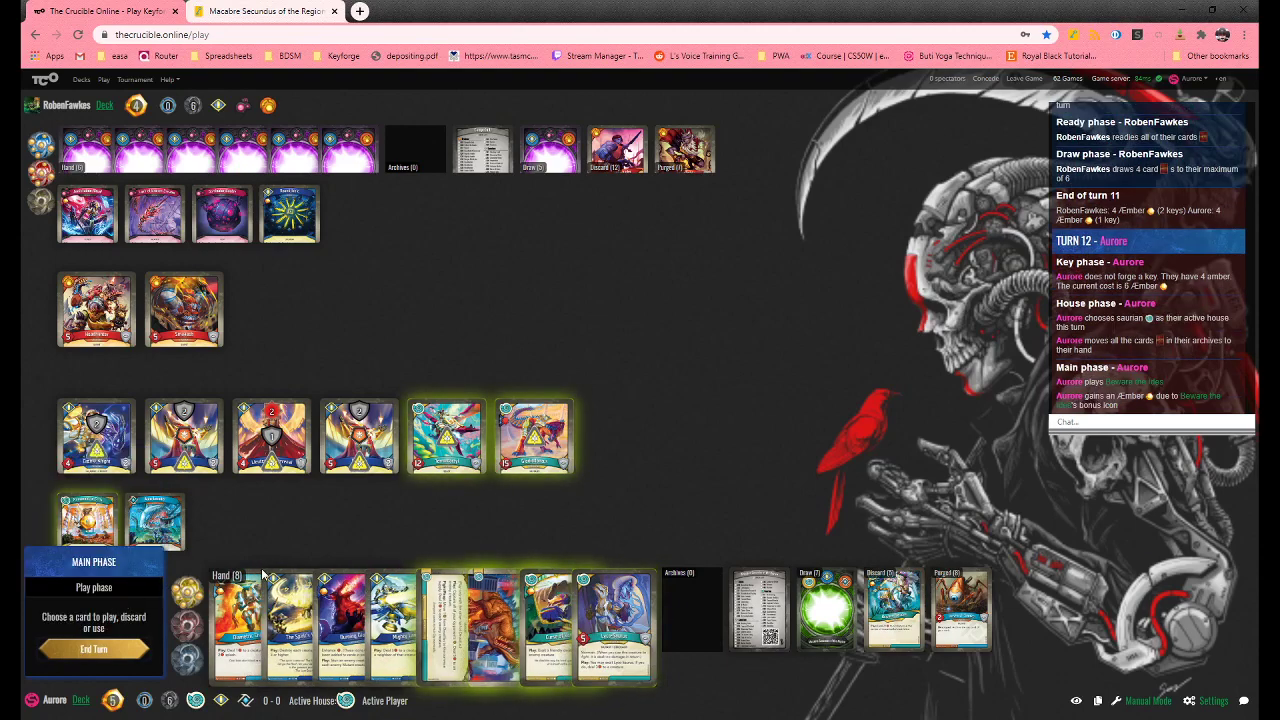
Play Curse of Vanity to exalt Terrordactyl
{"action": "left_click", "coordinate": [548, 620]}
{"action": "left_click", "coordinate": [94, 597]}
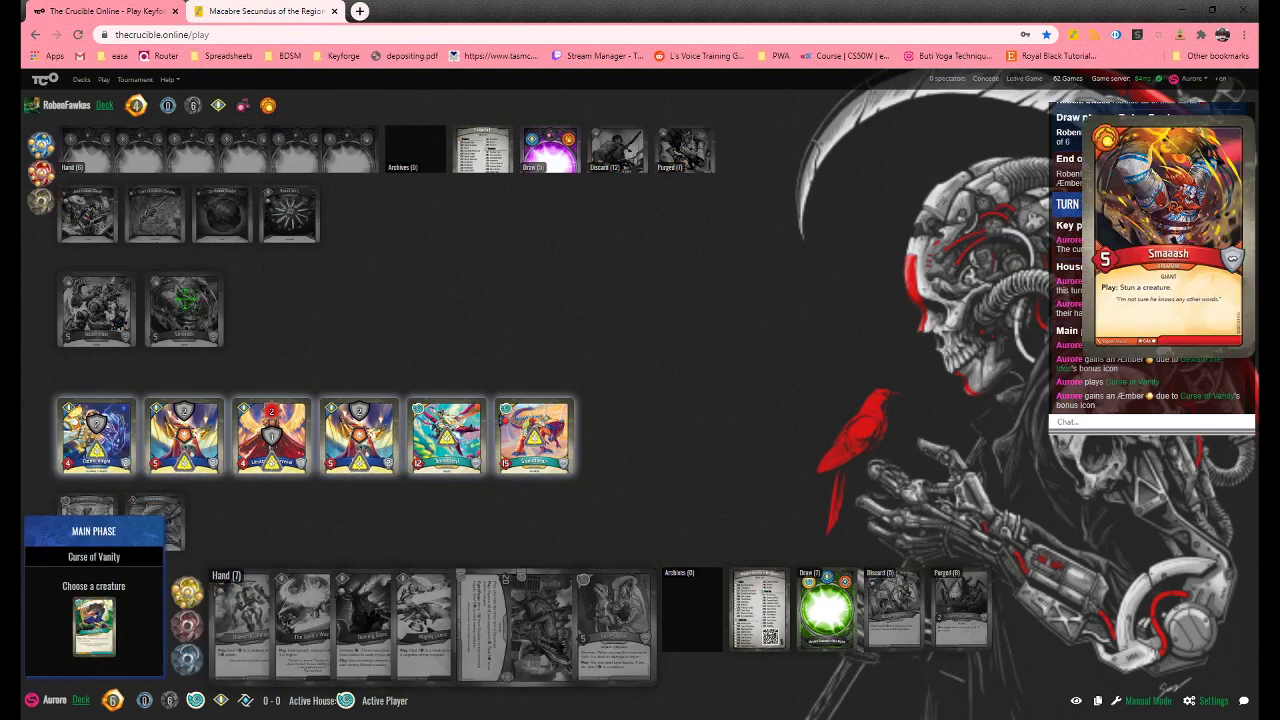
{"action": "left_click", "coordinate": [440, 440]}
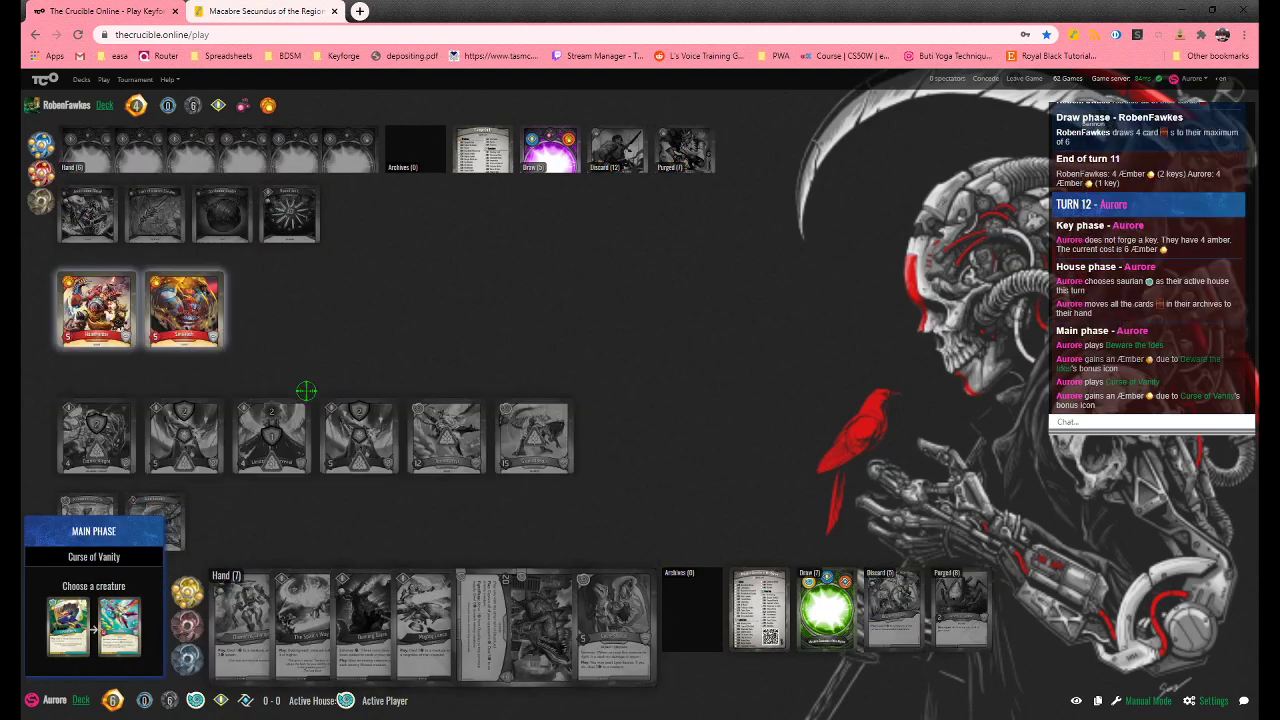
{"action": "left_click", "coordinate": [95, 310]}
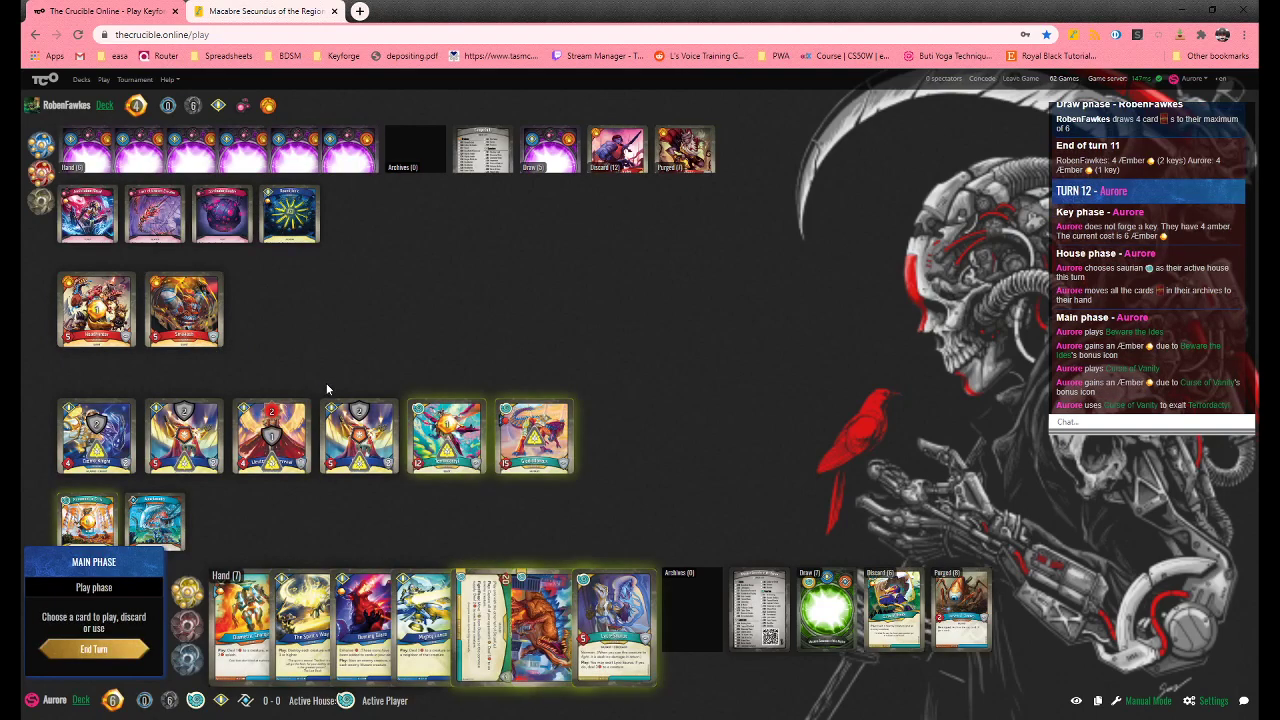
{"action": "mouse_move", "coordinate": [613, 625]}
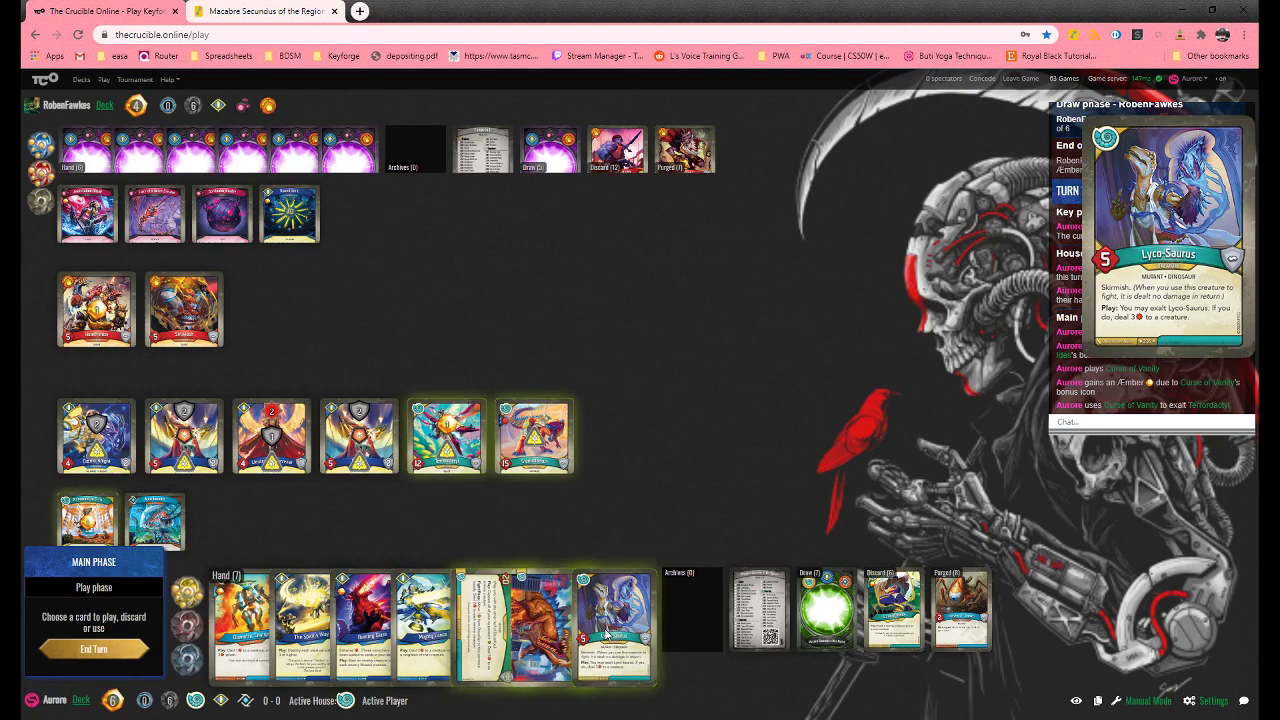
Play Lyco-Saurus on the left flank and Deusillus on the right, targeting Headhunter
{"action": "left_click", "coordinate": [607, 633]}
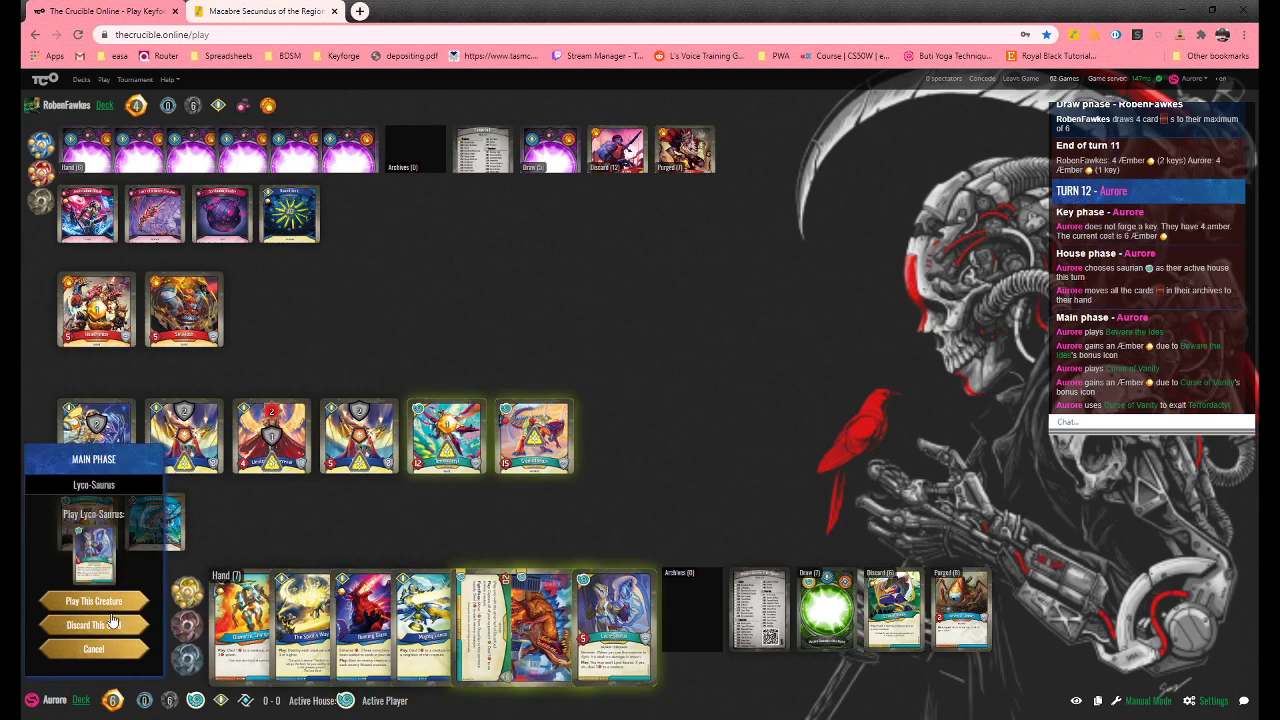
{"action": "left_click", "coordinate": [94, 601]}
{"action": "left_click", "coordinate": [94, 623]}
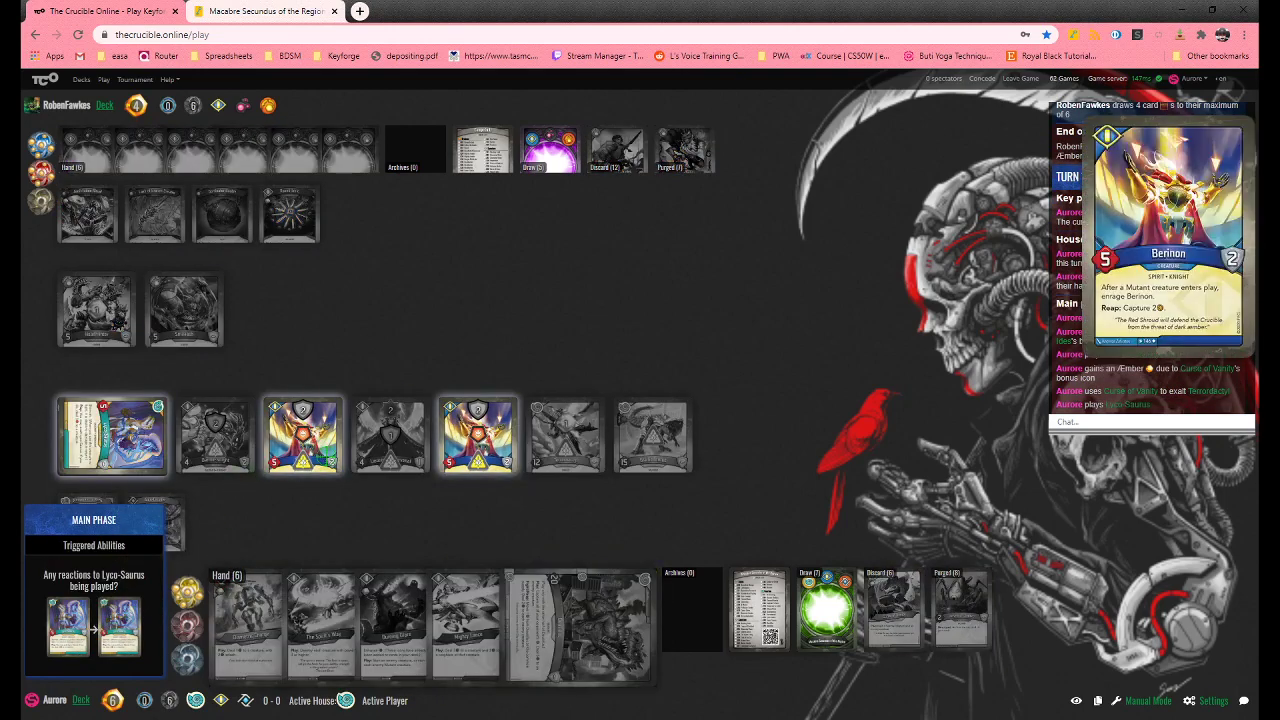
{"action": "left_click", "coordinate": [94, 660]}
{"action": "left_click", "coordinate": [548, 635]}
{"action": "left_click", "coordinate": [120, 601]}
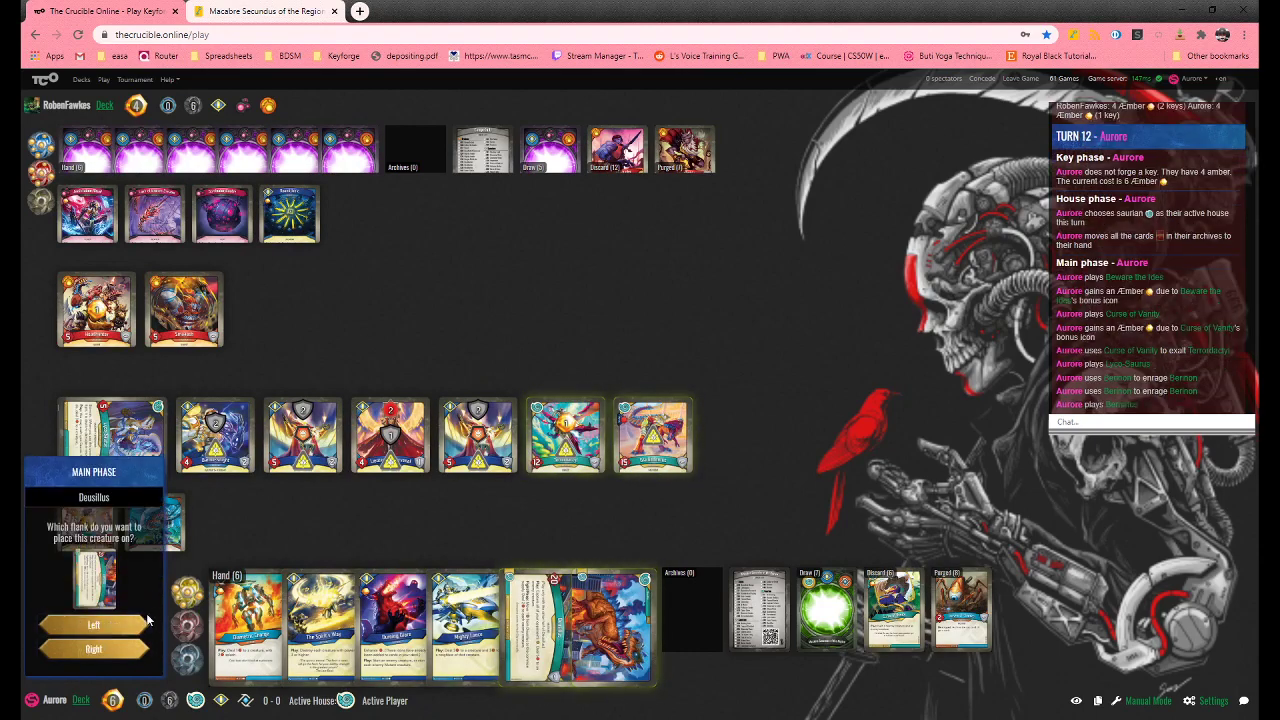
{"action": "left_click", "coordinate": [93, 649]}
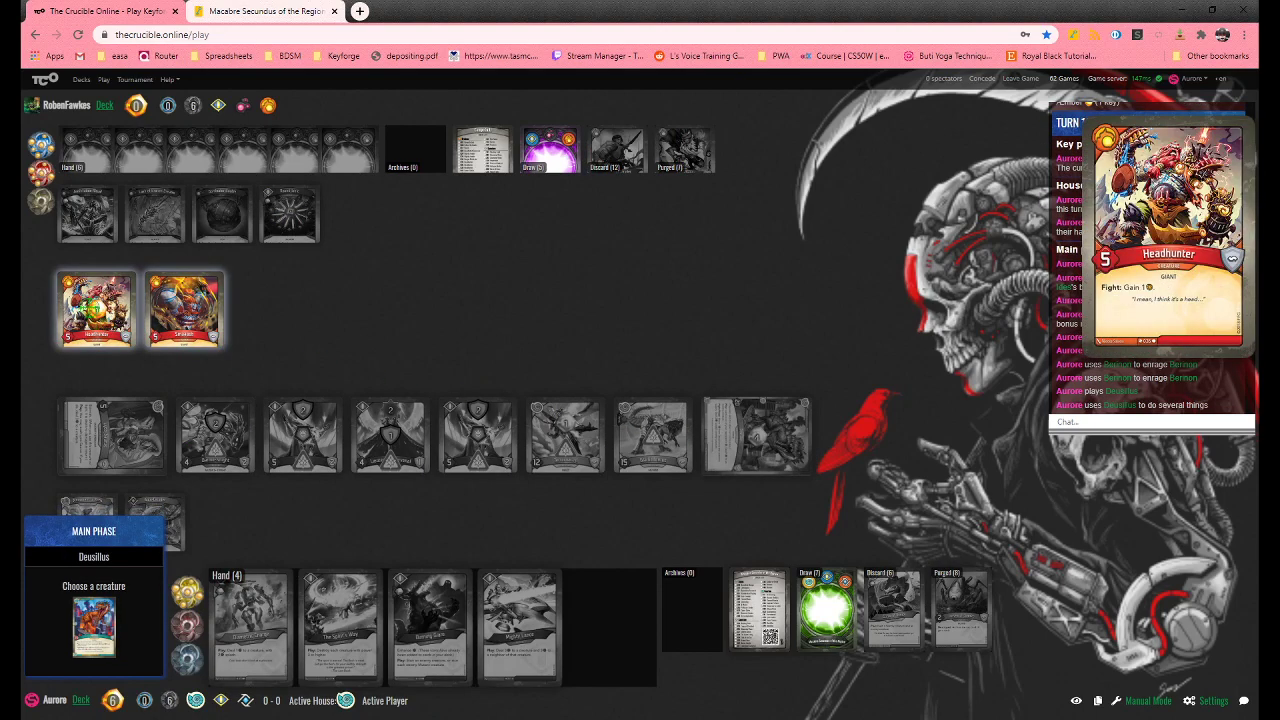
{"action": "left_click", "coordinate": [95, 315]}
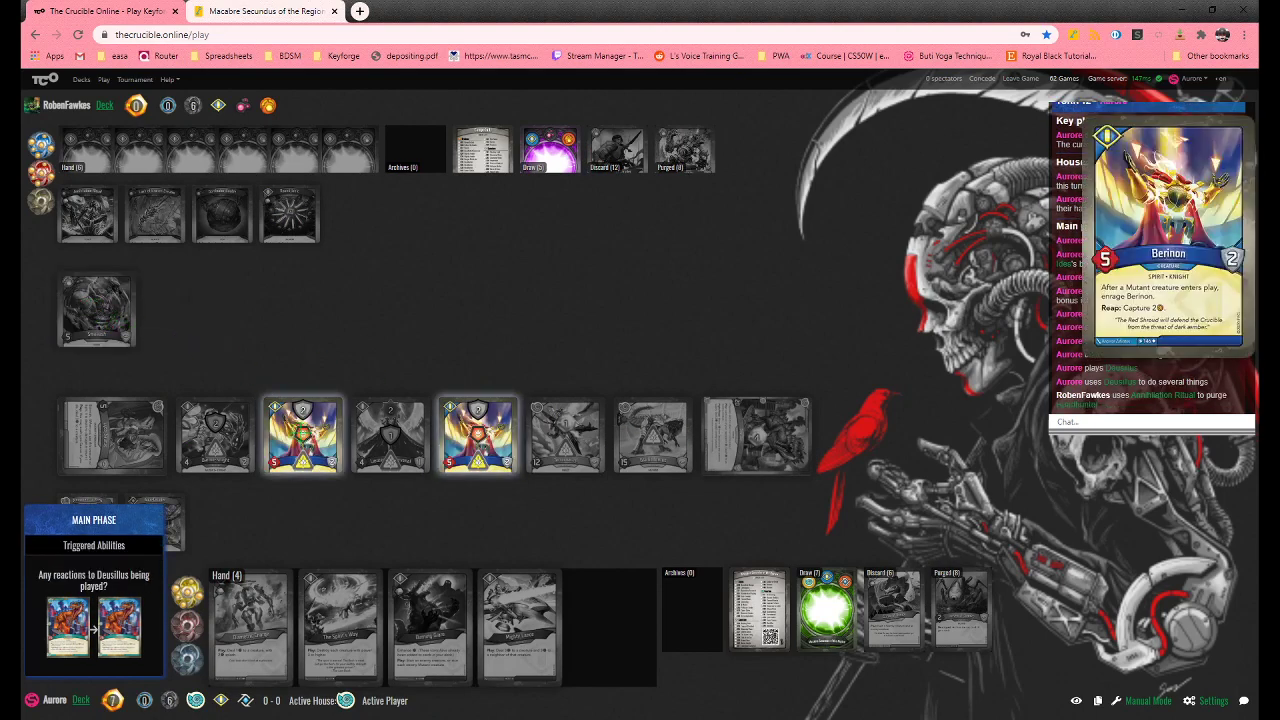
Remove stuns from Terrordactyl and Gladiodontus, use Monument to Shrix, and end the turn
{"action": "left_click", "coordinate": [565, 455]}
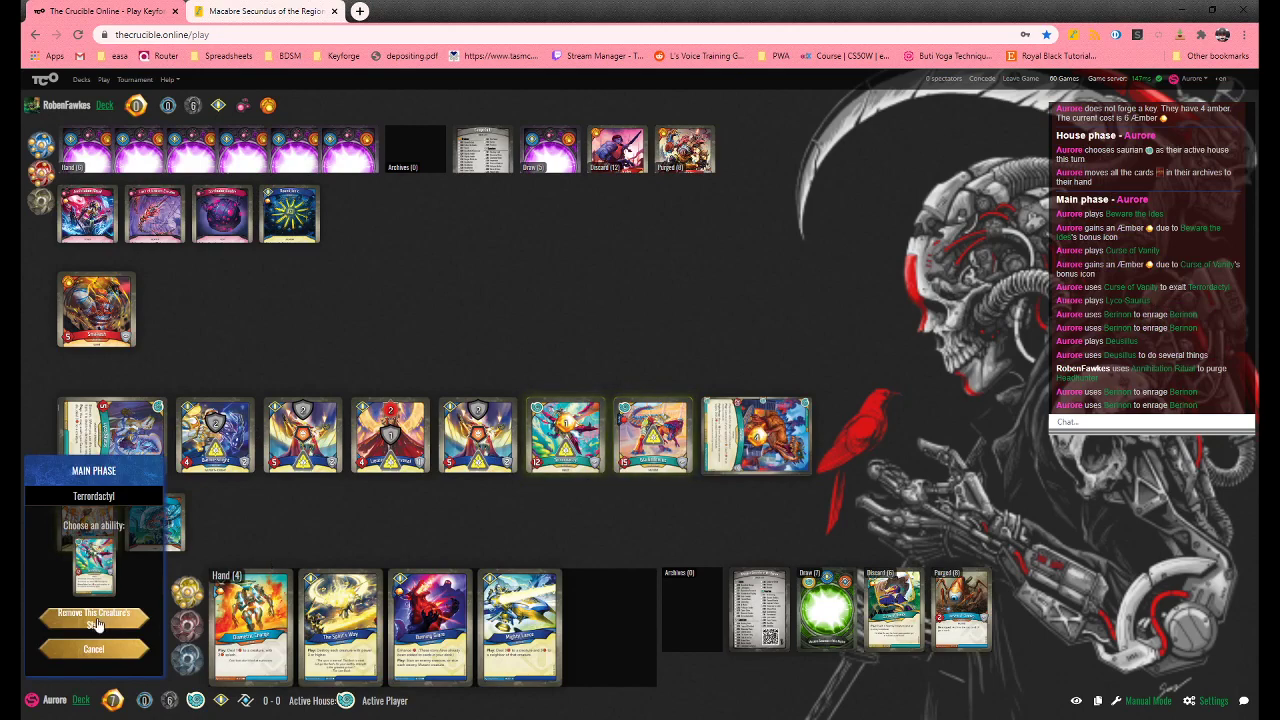
{"action": "left_click", "coordinate": [93, 620]}
{"action": "left_click", "coordinate": [685, 450]}
{"action": "left_click", "coordinate": [100, 618]}
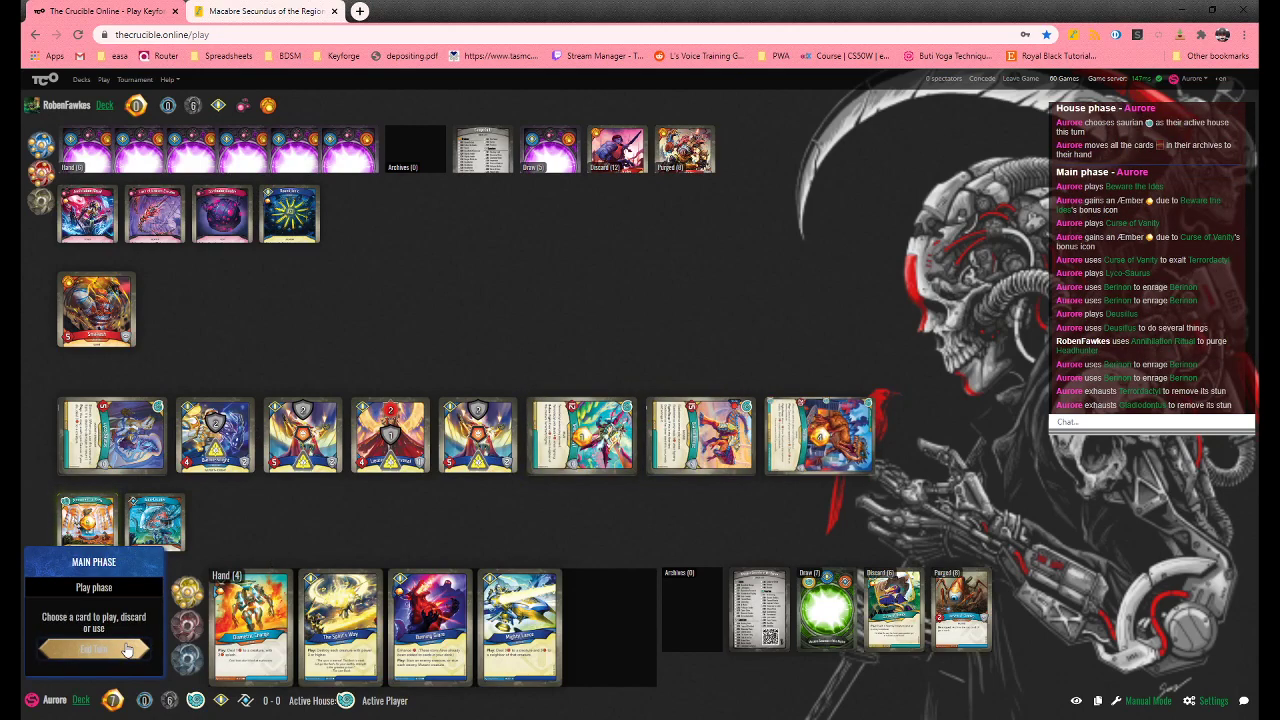
{"action": "left_click", "coordinate": [100, 649]}
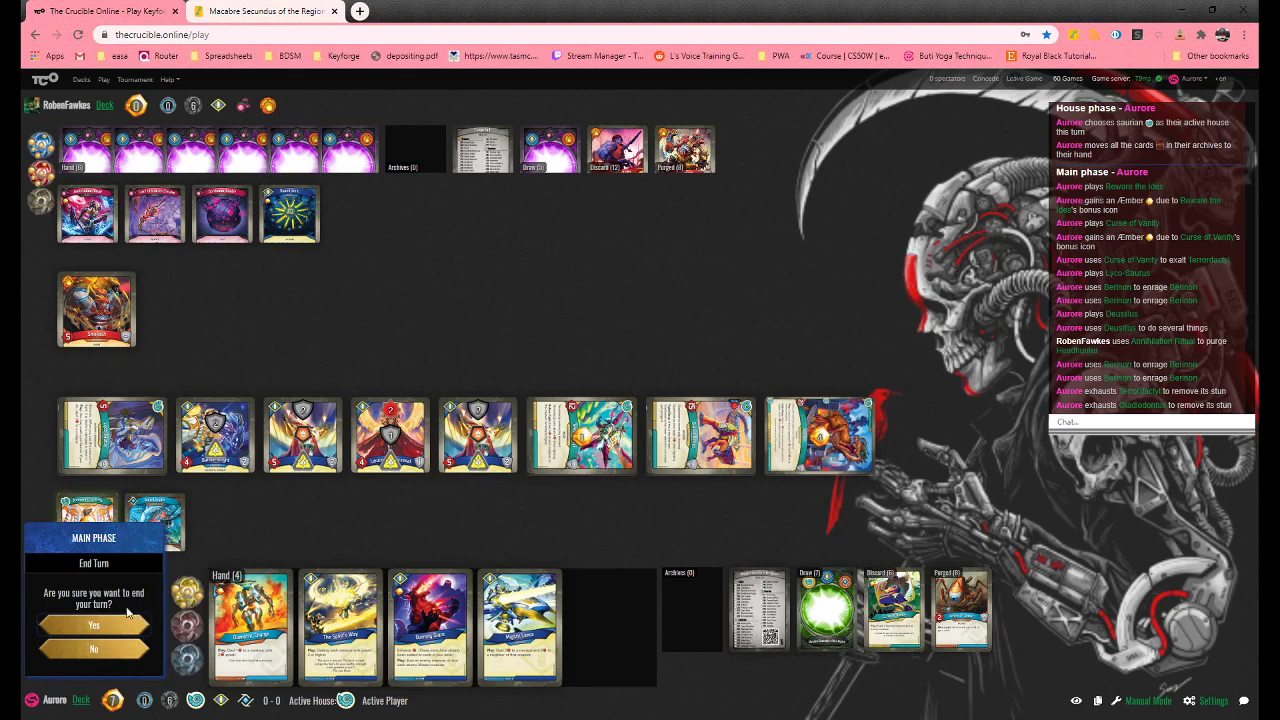
{"action": "left_click", "coordinate": [93, 651]}
{"action": "left_click", "coordinate": [96, 525]}
{"action": "left_click", "coordinate": [105, 646]}
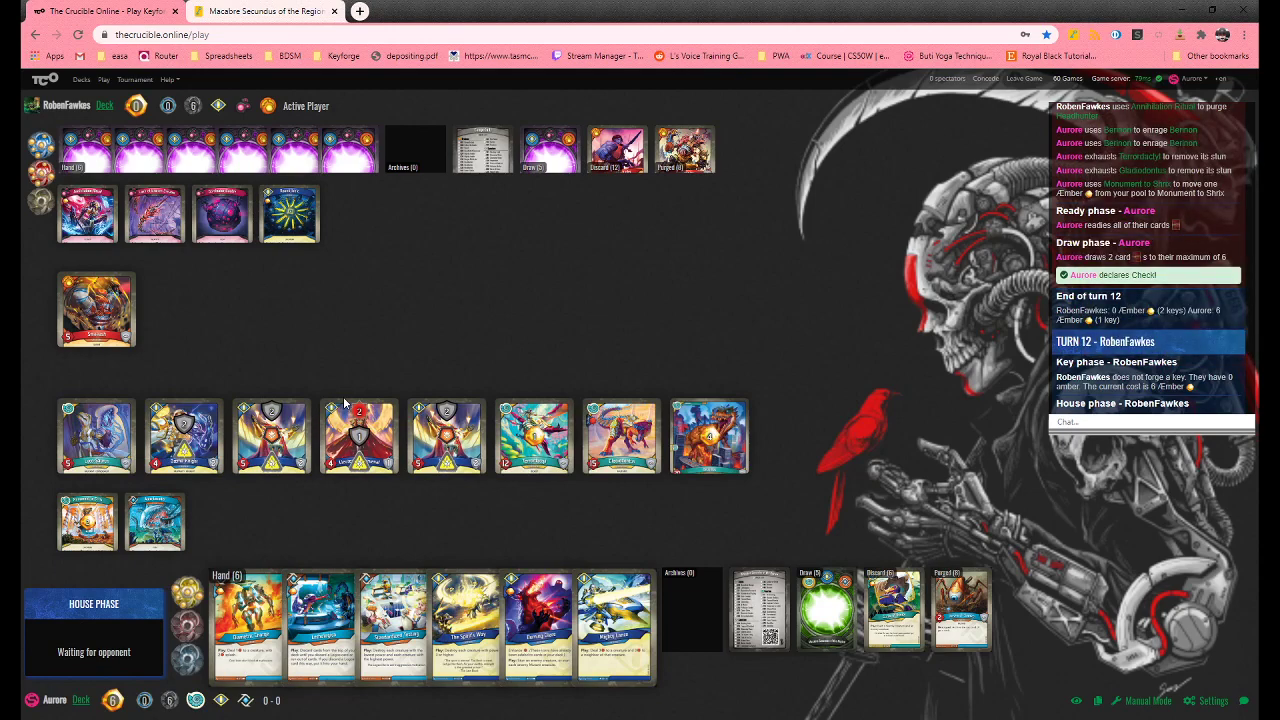
Check the remaining draw pile while the opponent plays out turn 12
{"action": "left_click", "coordinate": [838, 624]}
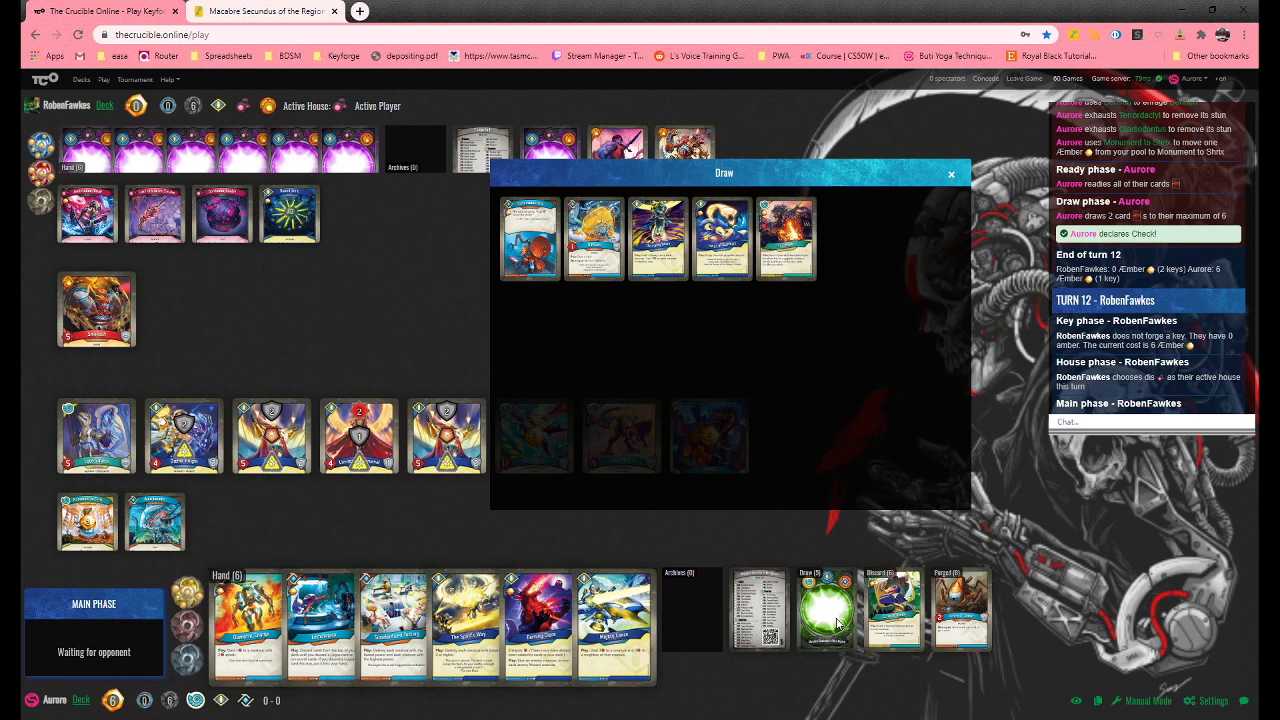
{"action": "left_click", "coordinate": [838, 624]}
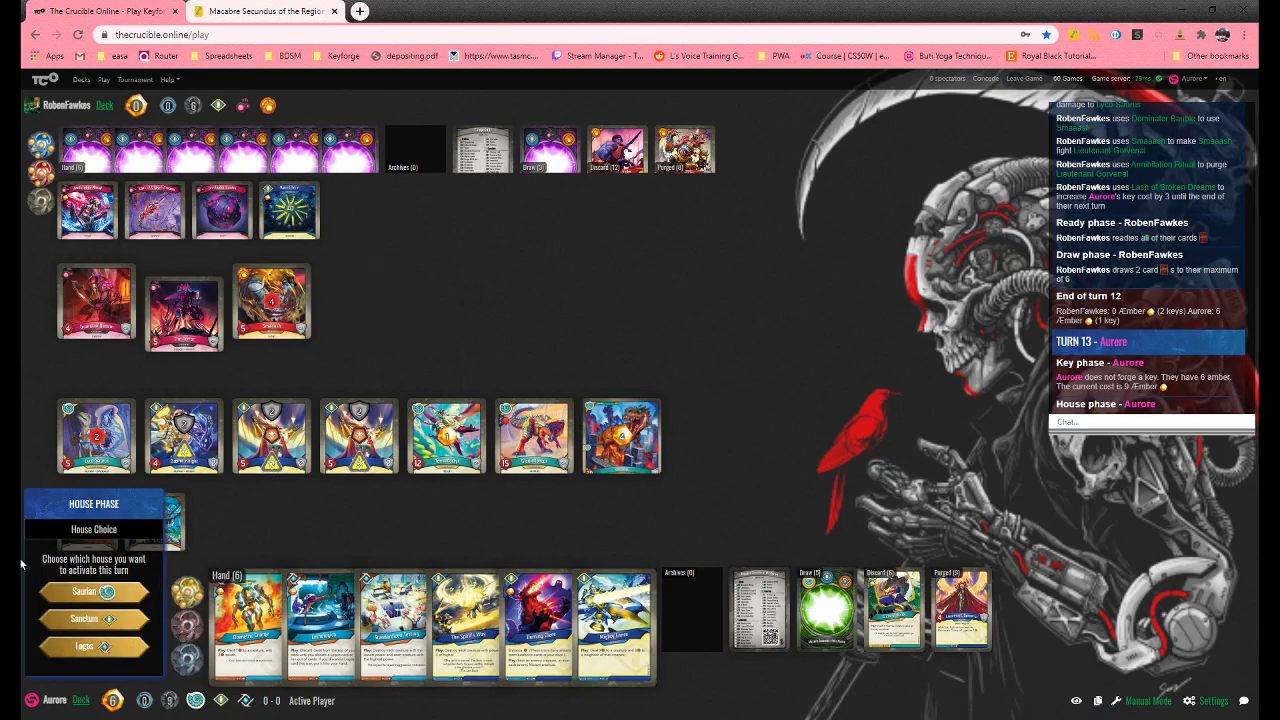
Choose Saurian, have Lyco-Saurus fight The Terror, and reap with Deusillus
{"action": "left_click", "coordinate": [81, 593]}
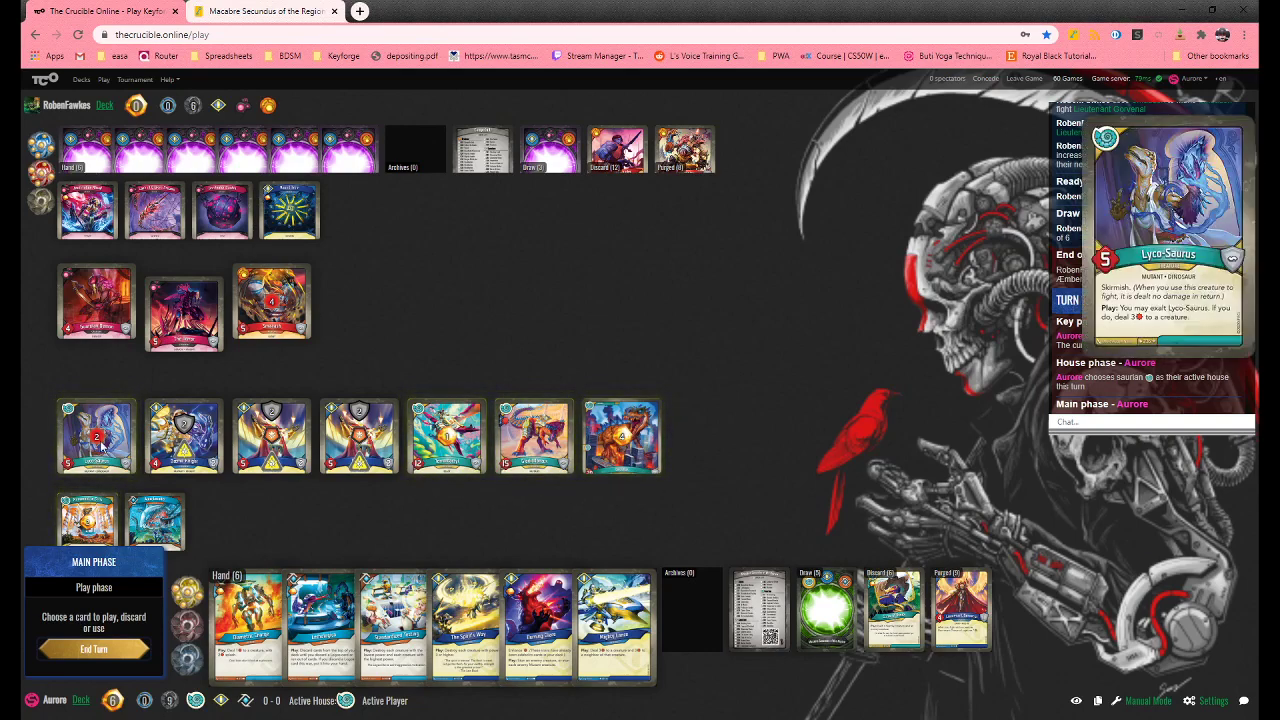
{"action": "mouse_move", "coordinate": [96, 437]}
{"action": "left_click", "coordinate": [102, 447]}
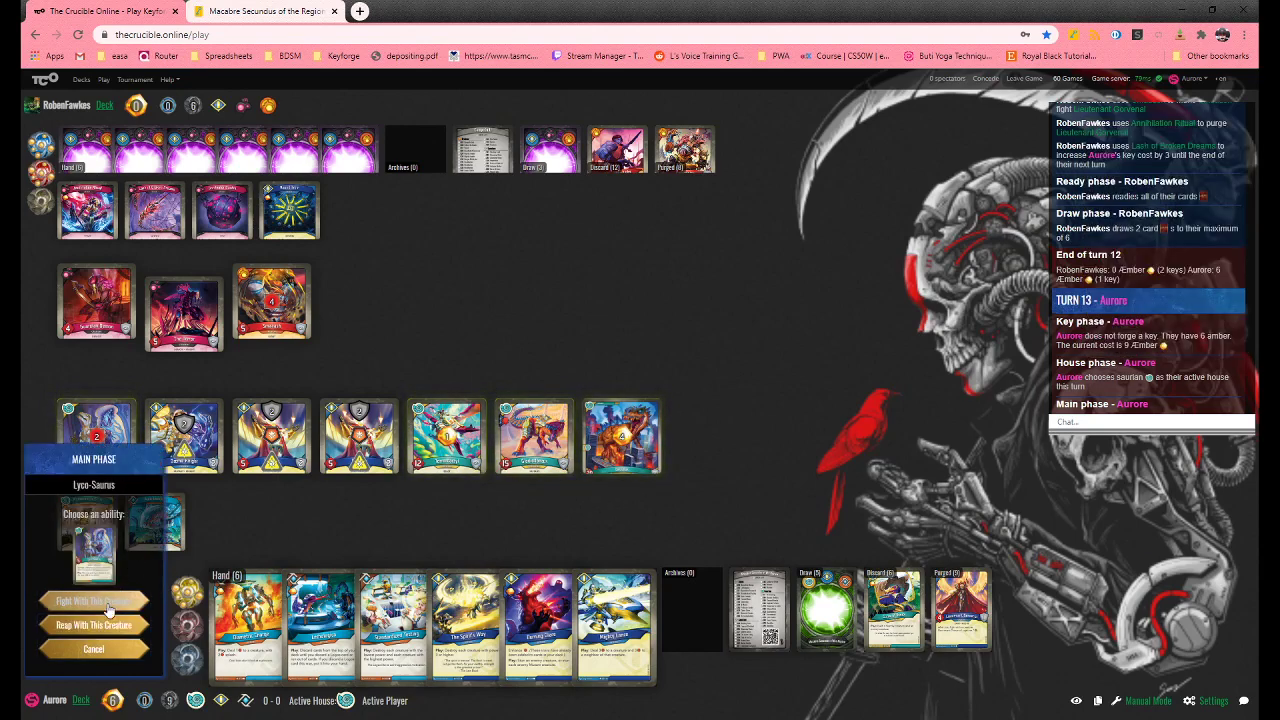
{"action": "left_click", "coordinate": [95, 601]}
{"action": "left_click", "coordinate": [183, 310]}
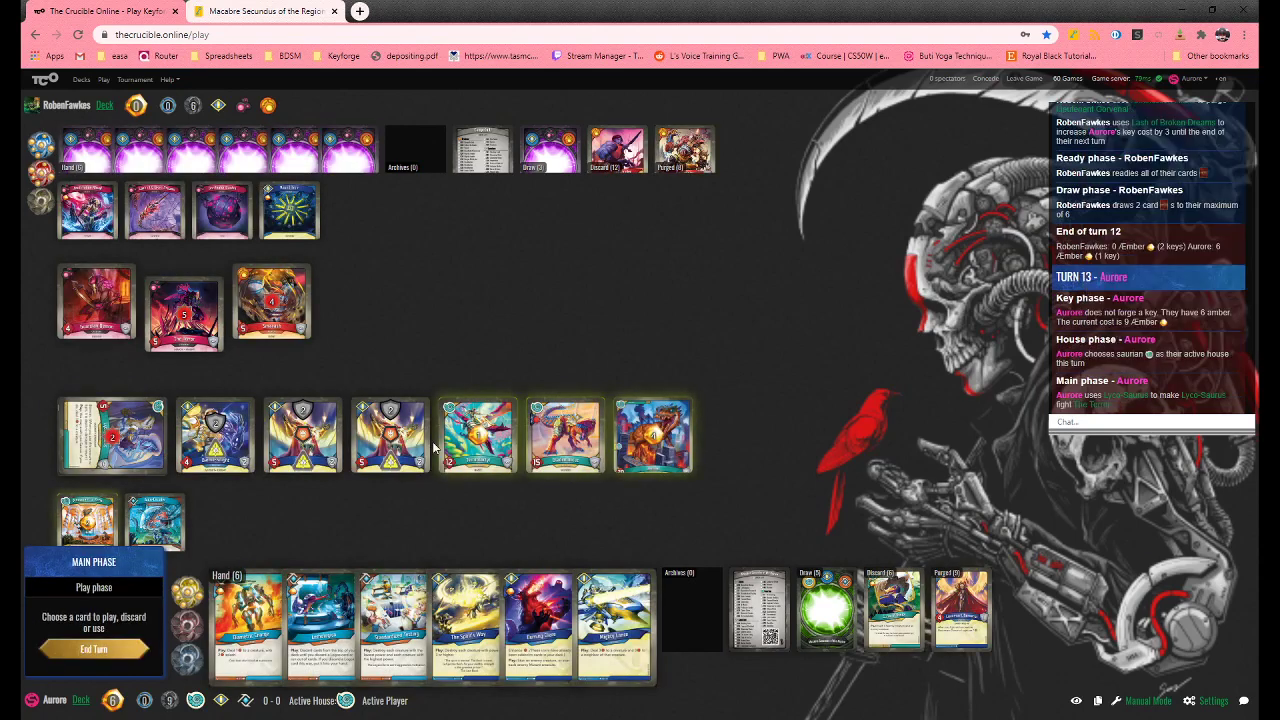
{"action": "left_click", "coordinate": [660, 447]}
{"action": "left_click", "coordinate": [95, 625]}
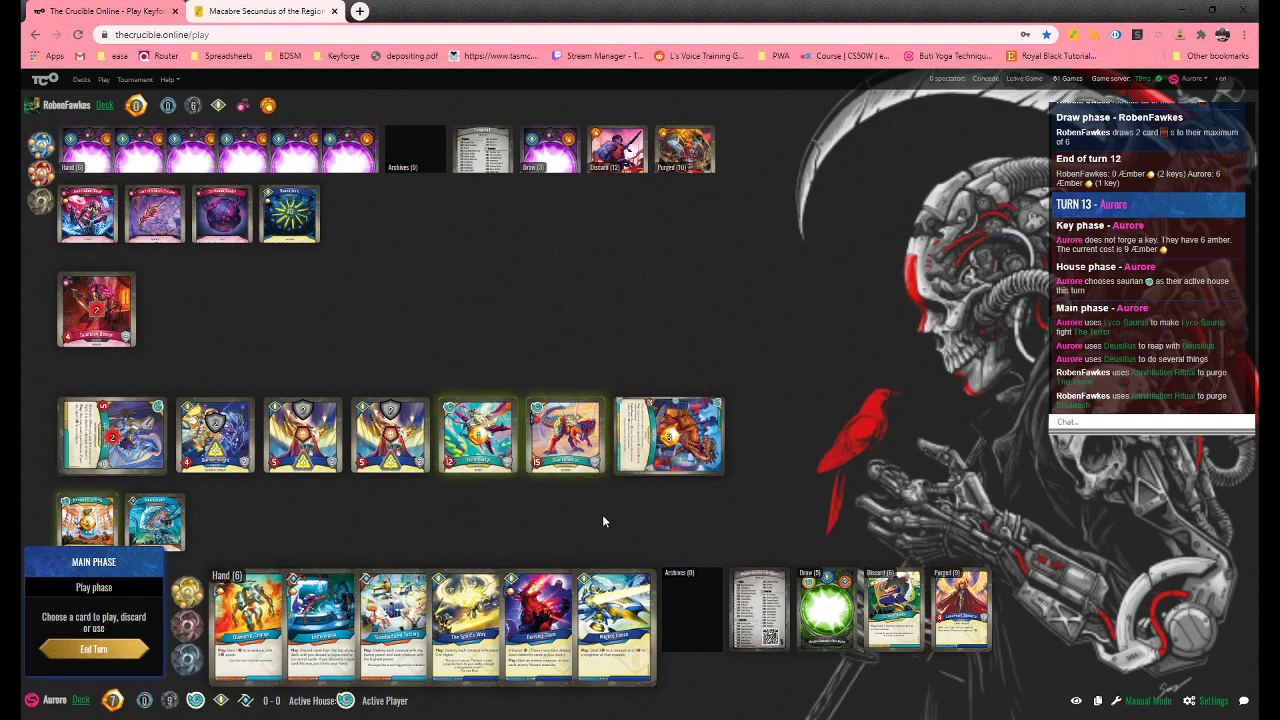
Reap with Gladiodontus, fight the Guardian Demon with it, then reap with Terrordactyl
{"action": "left_click", "coordinate": [568, 443]}
{"action": "left_click", "coordinate": [100, 630]}
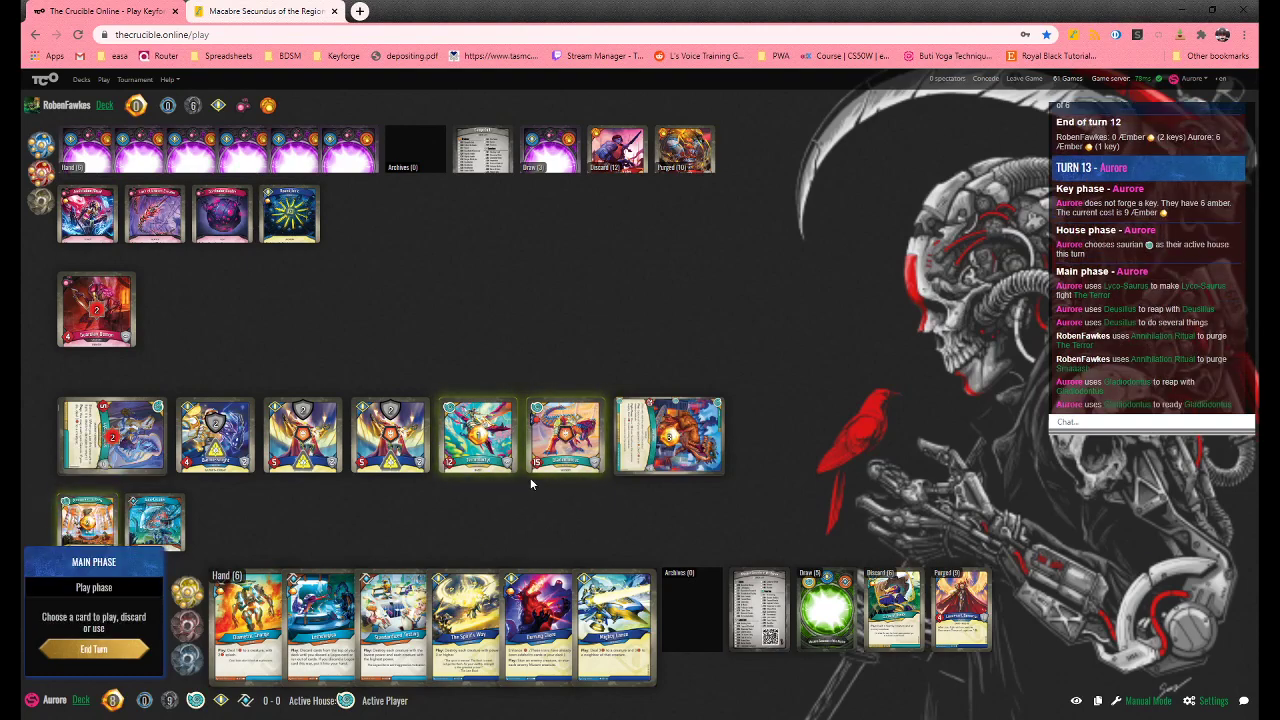
{"action": "left_click", "coordinate": [550, 445]}
{"action": "left_click", "coordinate": [94, 620]}
{"action": "left_click", "coordinate": [97, 290]}
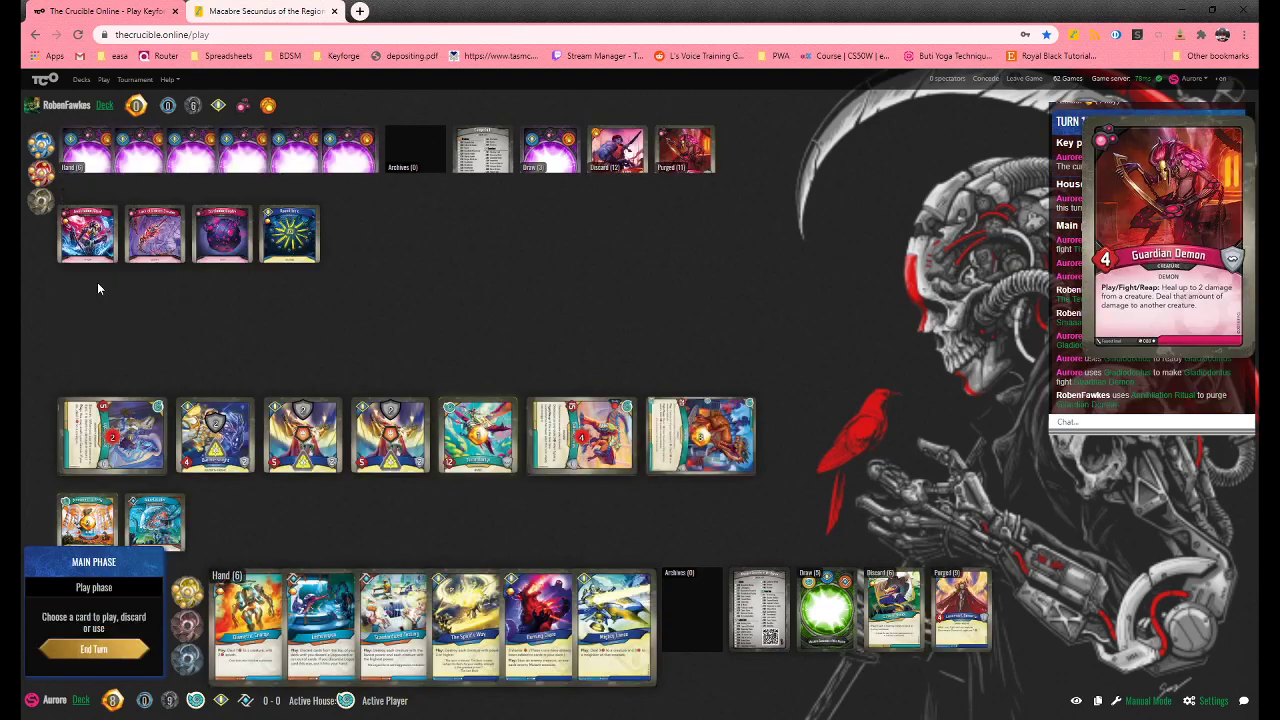
{"action": "left_click", "coordinate": [490, 447]}
{"action": "left_click", "coordinate": [100, 630]}
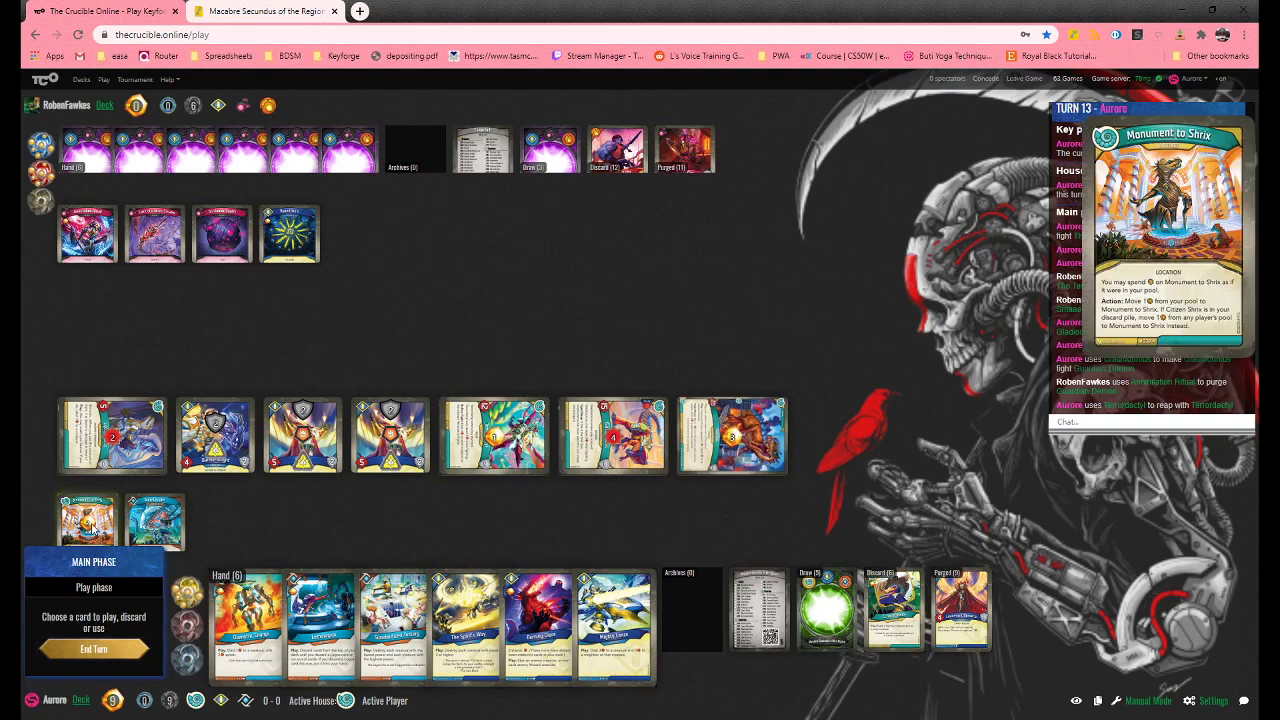
Use Monument to Shrix's action and end turn 13
{"action": "left_click", "coordinate": [88, 521]}
{"action": "left_click", "coordinate": [94, 626]}
{"action": "left_click", "coordinate": [116, 660]}
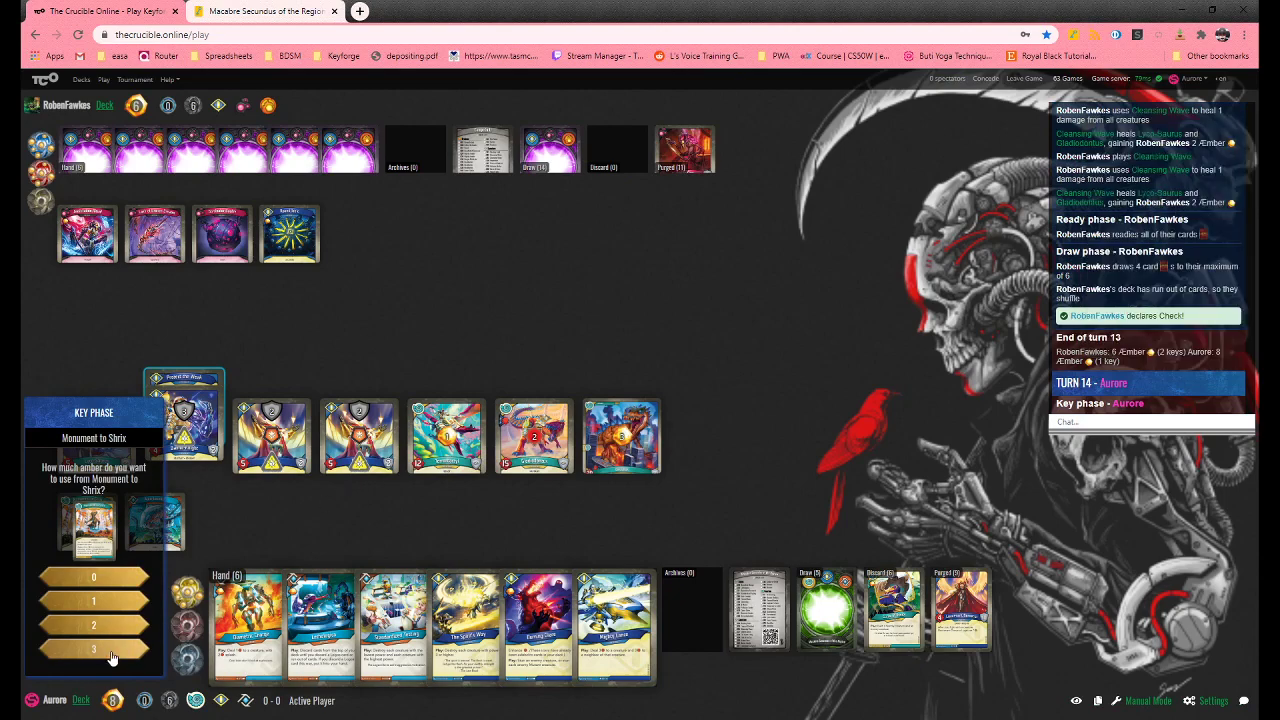
Forge the blue key with 3 Æmber from Monument to Shrix, then view the remaining draw pile
{"action": "left_click", "coordinate": [94, 649]}
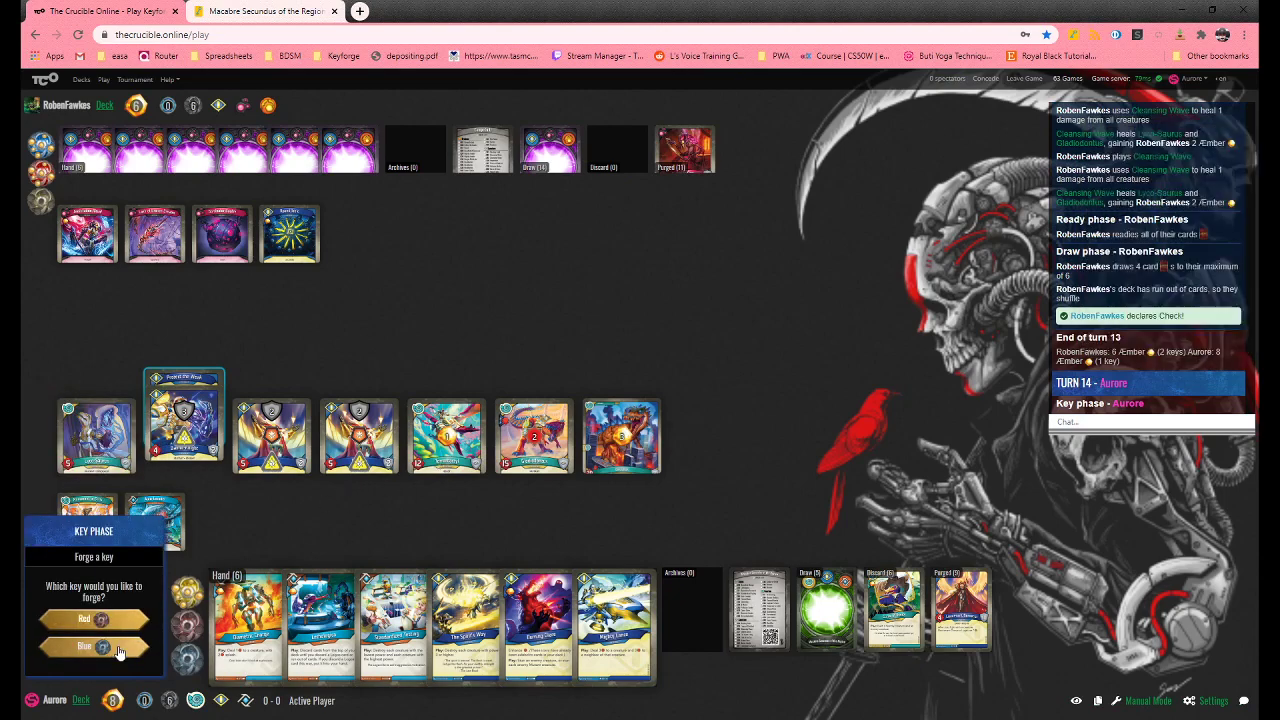
{"action": "left_click", "coordinate": [94, 646]}
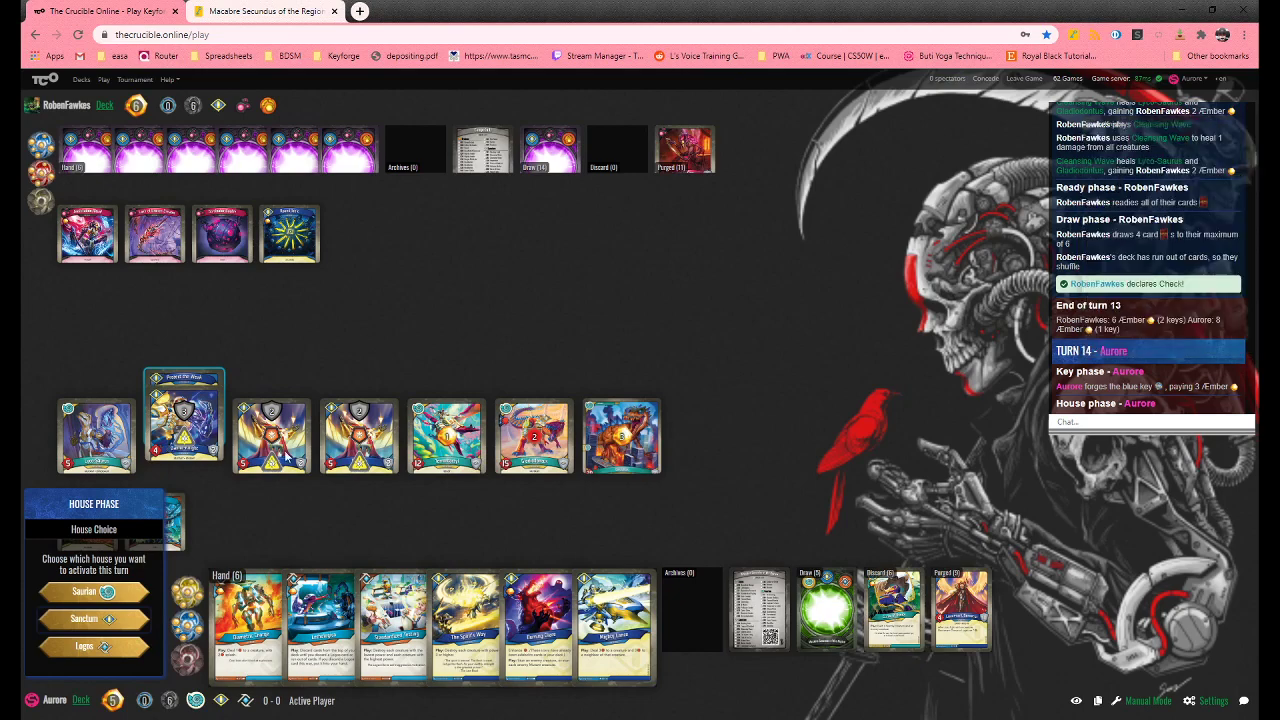
{"action": "left_click", "coordinate": [836, 634]}
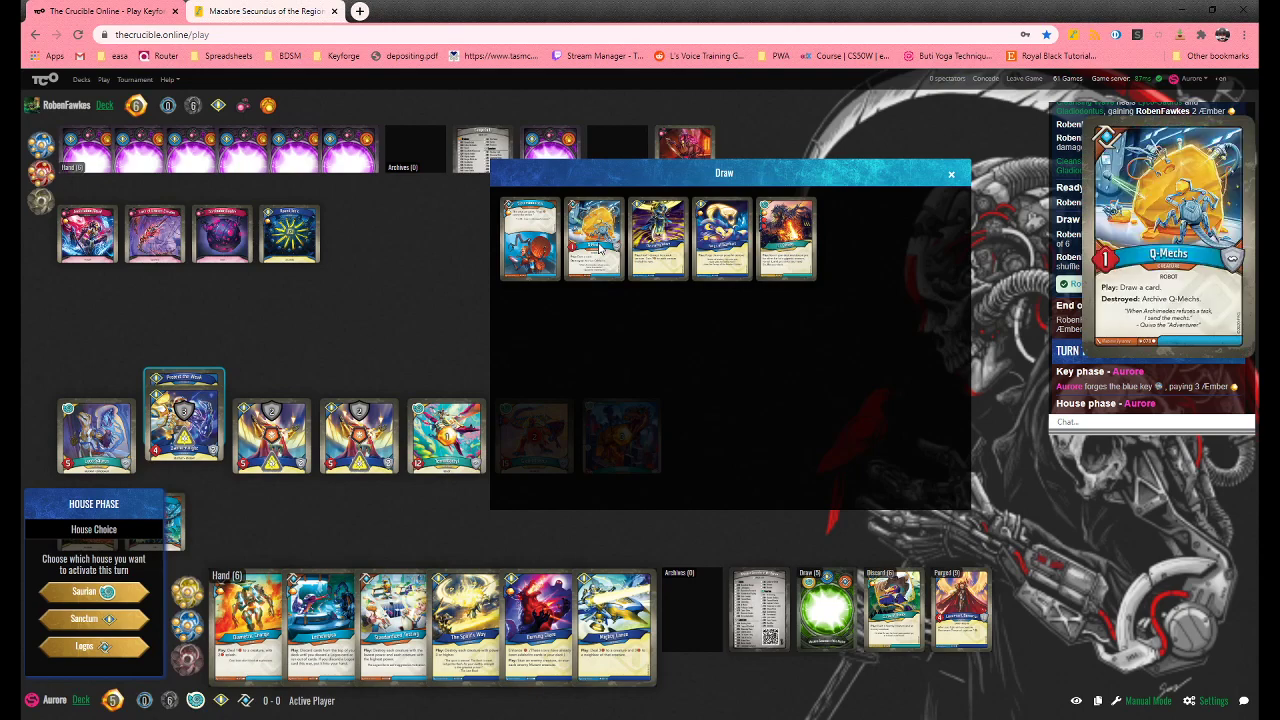
Close the draw view, then open and close the discard pile twice and the purged pile once
{"action": "left_click", "coordinate": [953, 175]}
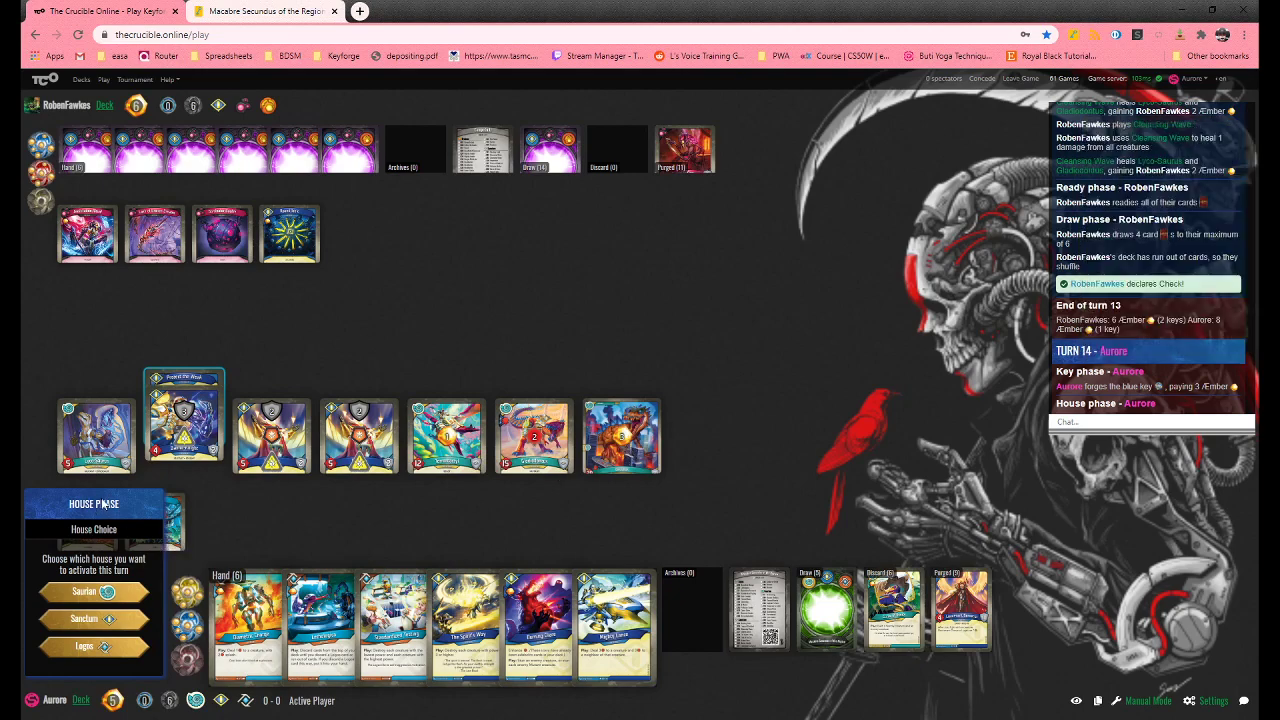
{"action": "left_click", "coordinate": [889, 622]}
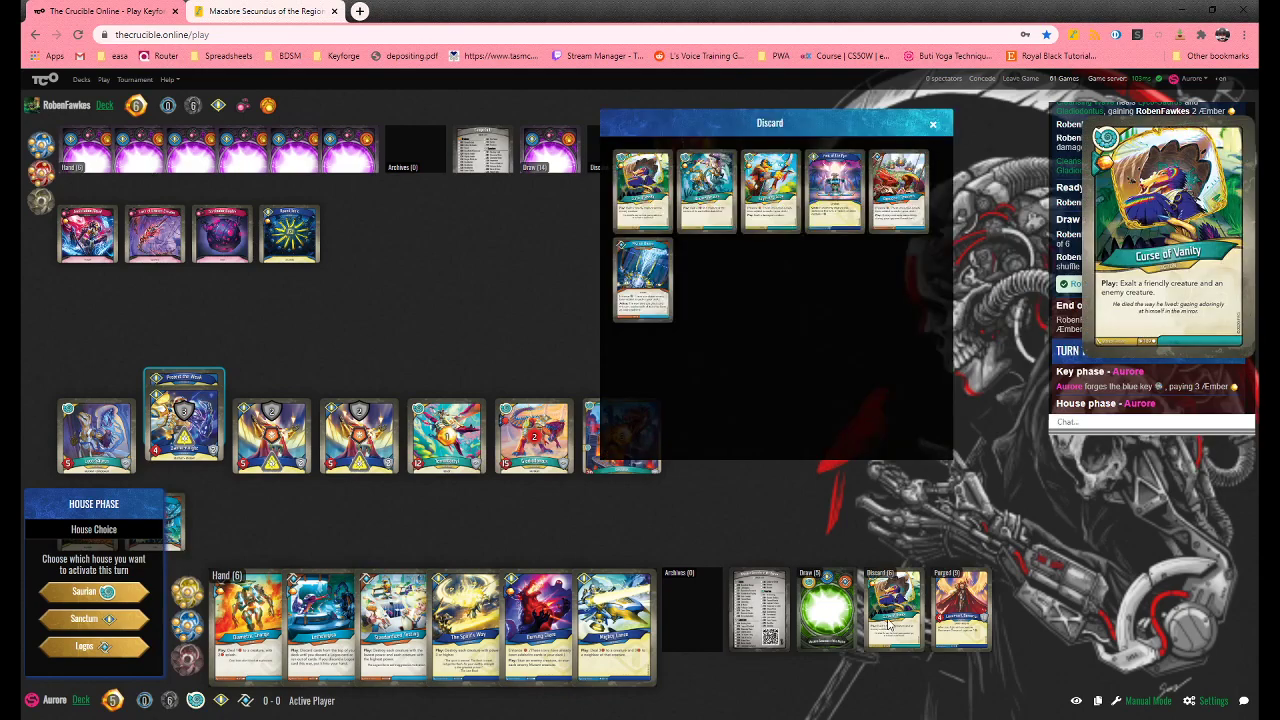
{"action": "left_click", "coordinate": [889, 622]}
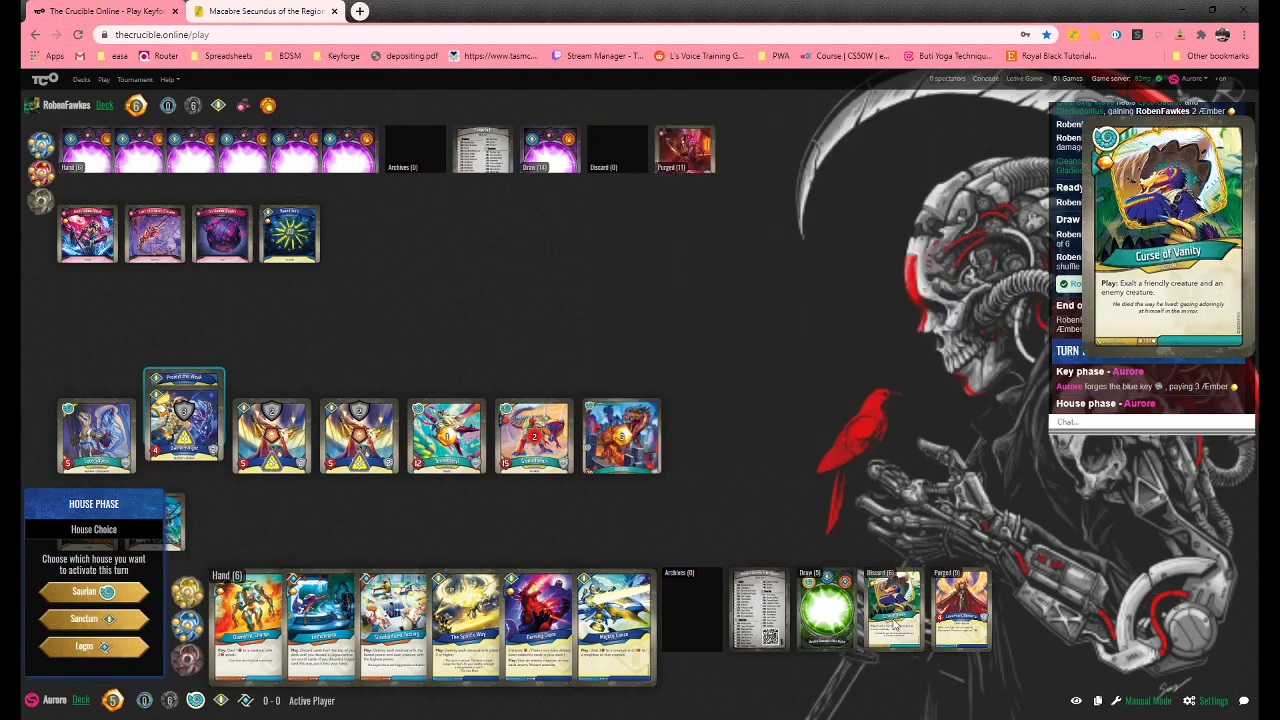
{"action": "left_click", "coordinate": [950, 622]}
{"action": "left_click", "coordinate": [950, 622]}
{"action": "left_click", "coordinate": [898, 620]}
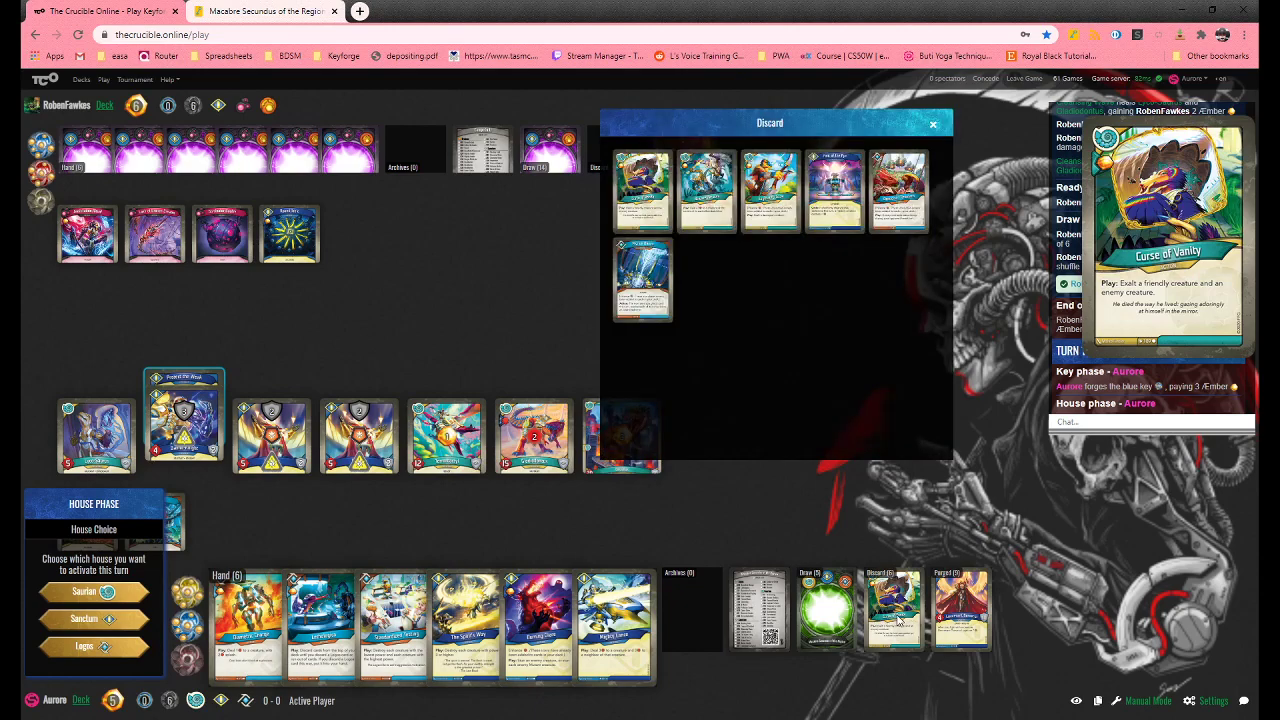
{"action": "left_click", "coordinate": [898, 620]}
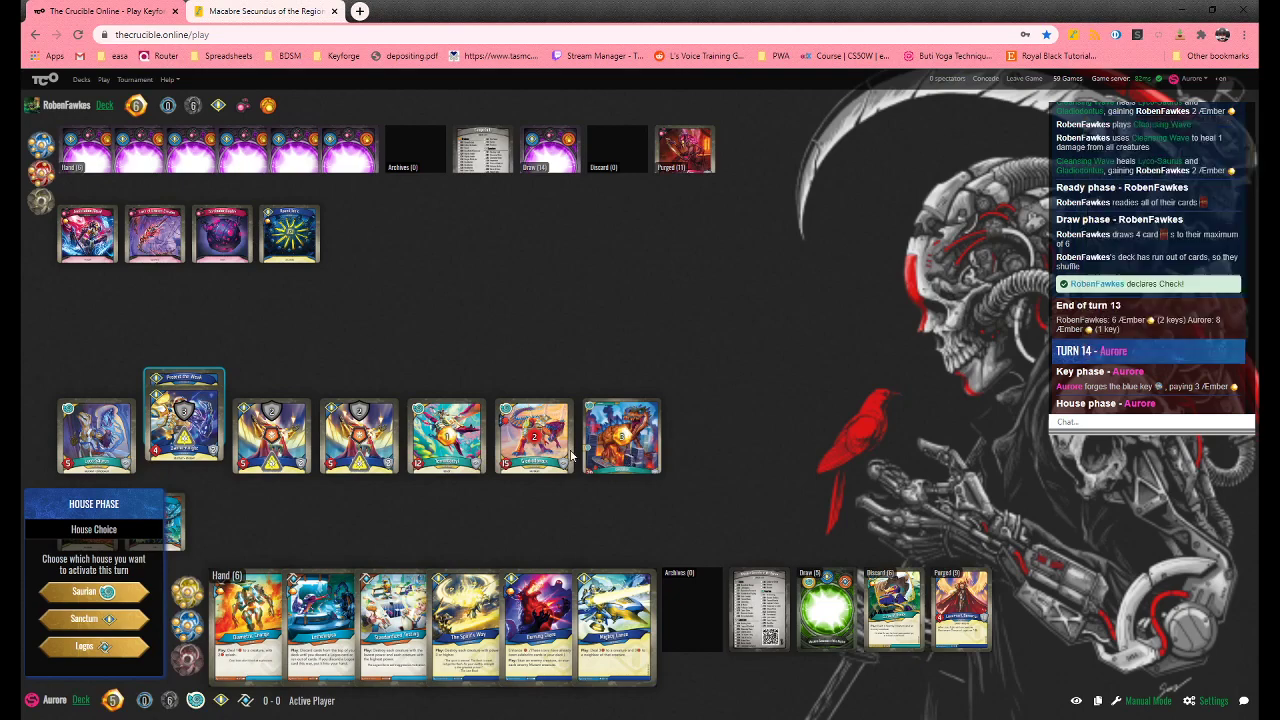
Choose Logos and play Standardized Testing, Lethologica and Q-Mechs
{"action": "left_click", "coordinate": [96, 647]}
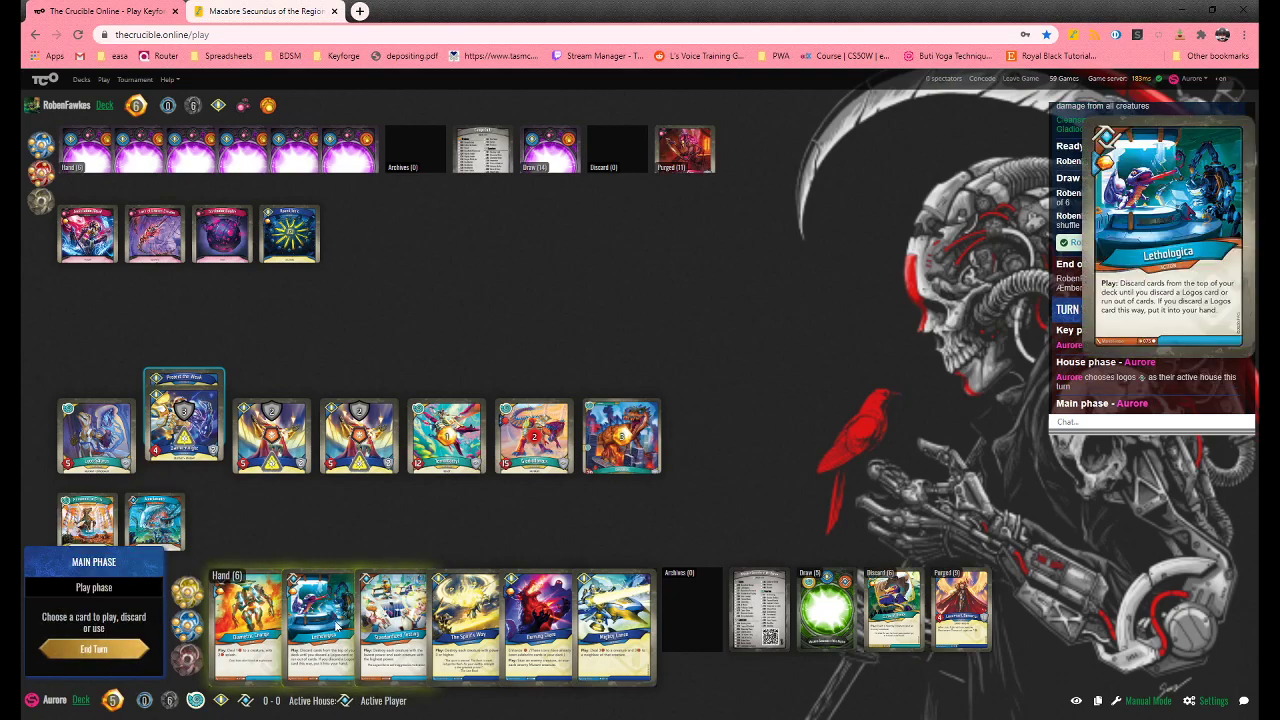
{"action": "left_click", "coordinate": [390, 611]}
{"action": "left_click", "coordinate": [95, 601]}
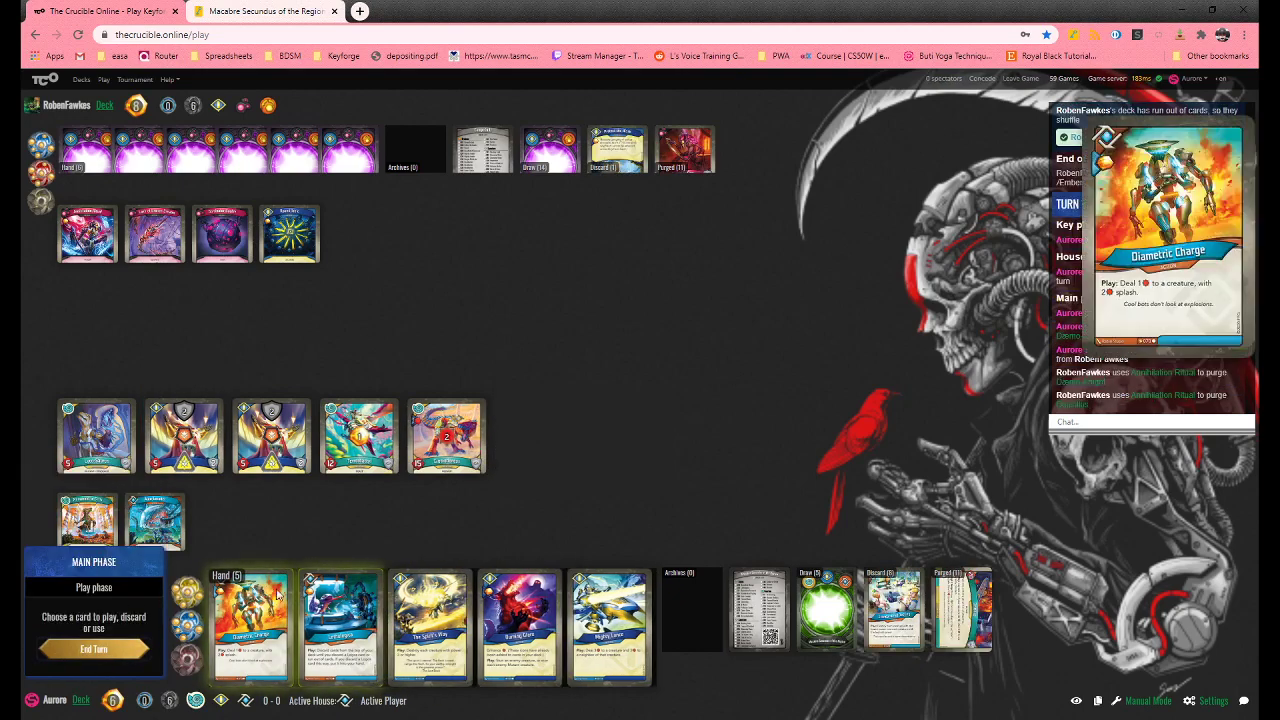
{"action": "left_click", "coordinate": [345, 635]}
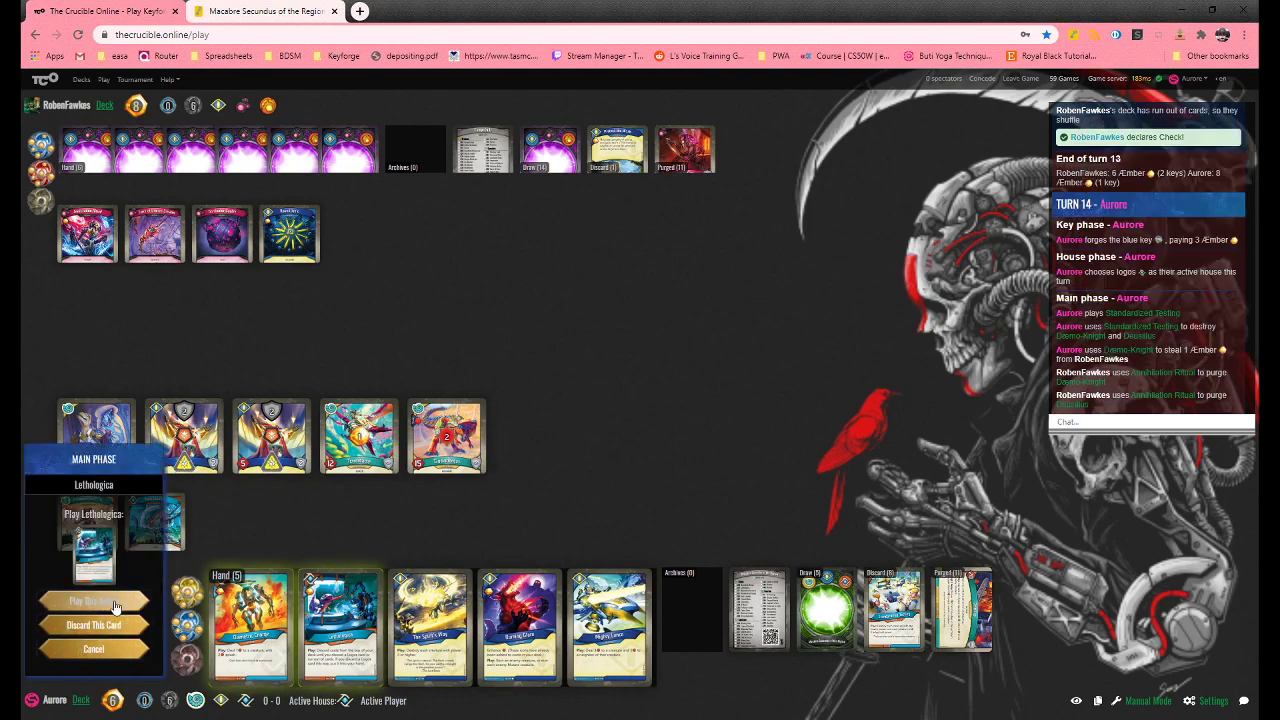
{"action": "left_click", "coordinate": [95, 601]}
{"action": "left_click", "coordinate": [302, 625]}
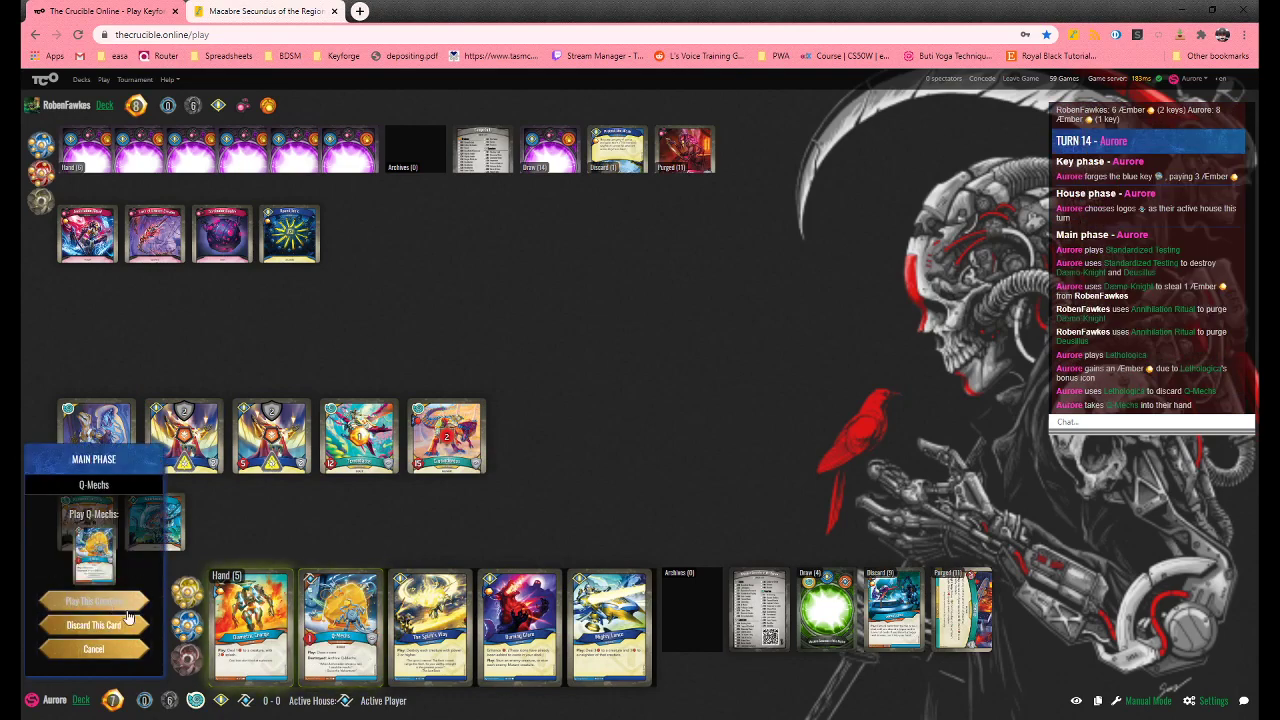
{"action": "left_click", "coordinate": [95, 603]}
{"action": "left_click", "coordinate": [120, 651]}
Aim Diametric Charge at Q-Mechs, end turn 14, and accept the swapped-deck rematch
{"action": "left_click", "coordinate": [250, 625]}
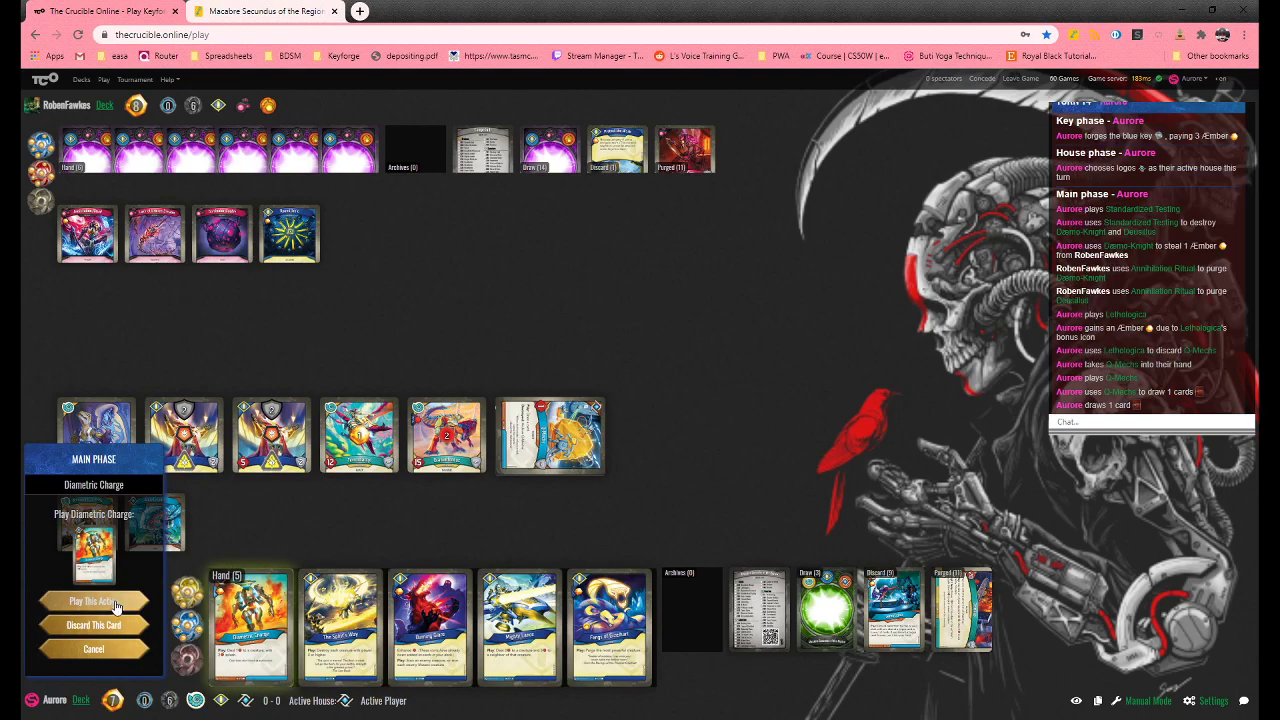
{"action": "left_click", "coordinate": [95, 601]}
{"action": "left_click", "coordinate": [550, 440]}
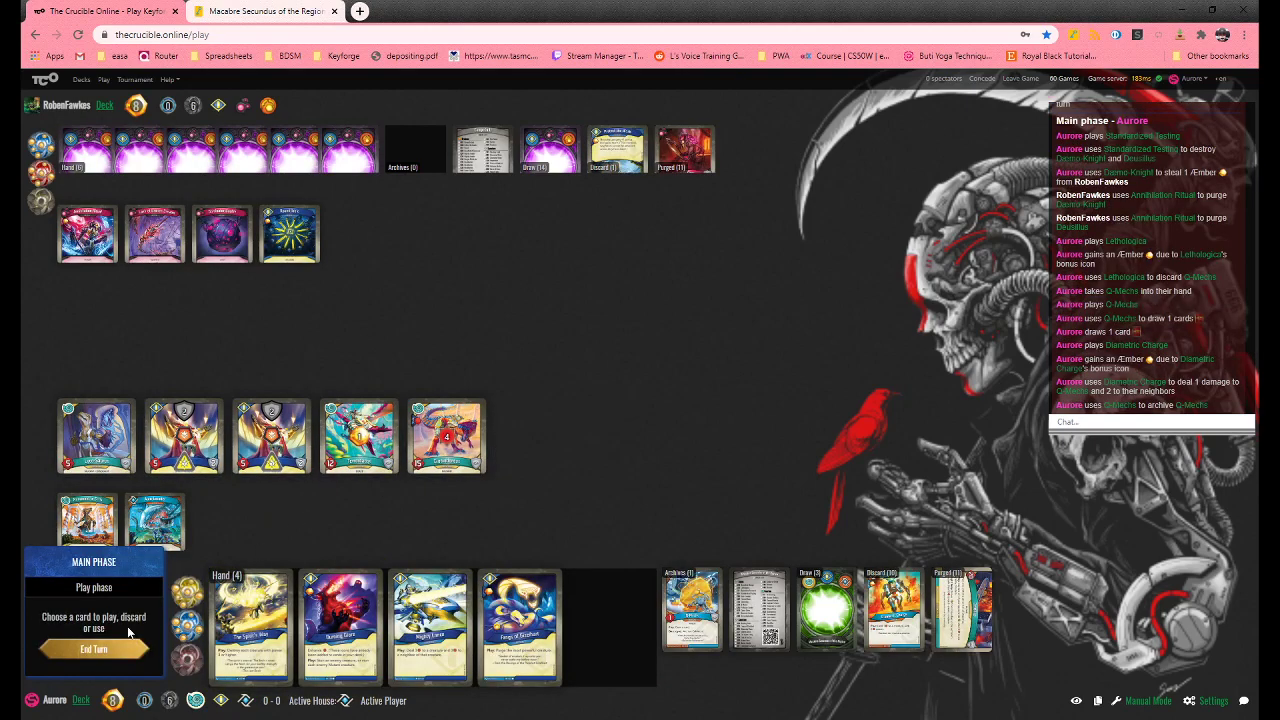
{"action": "left_click", "coordinate": [97, 648]}
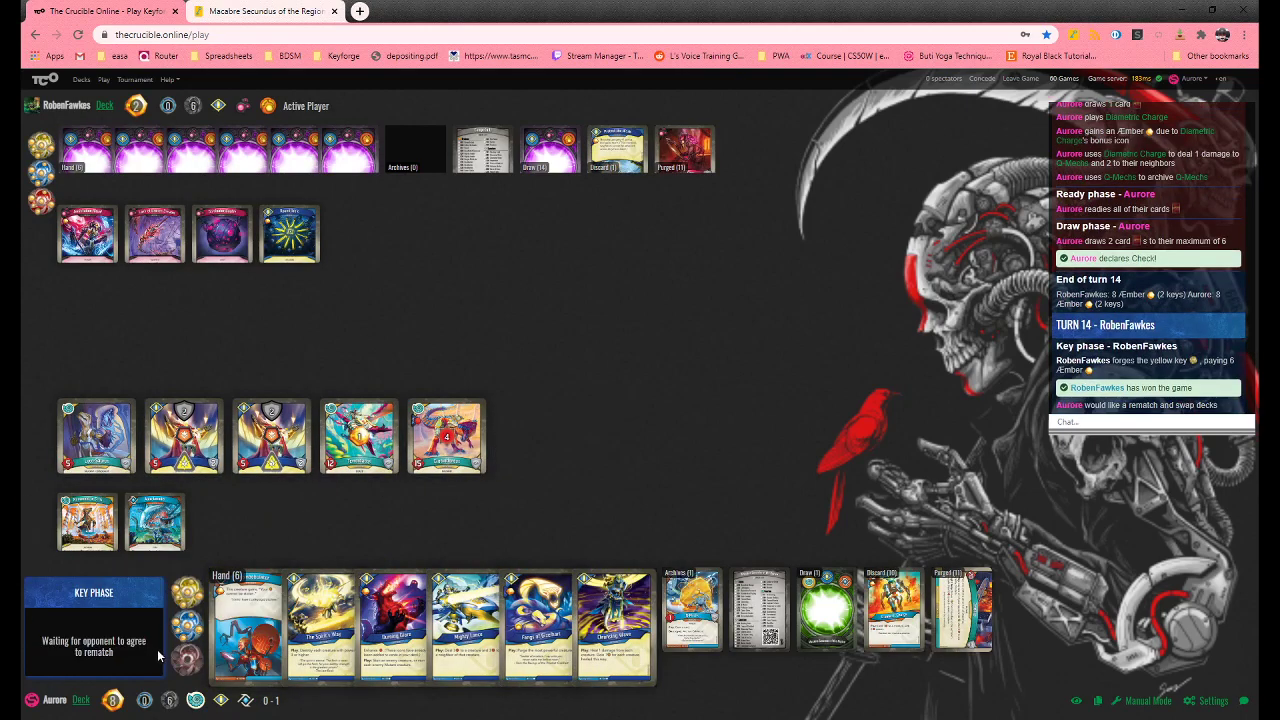
{"action": "left_click", "coordinate": [1010, 79]}
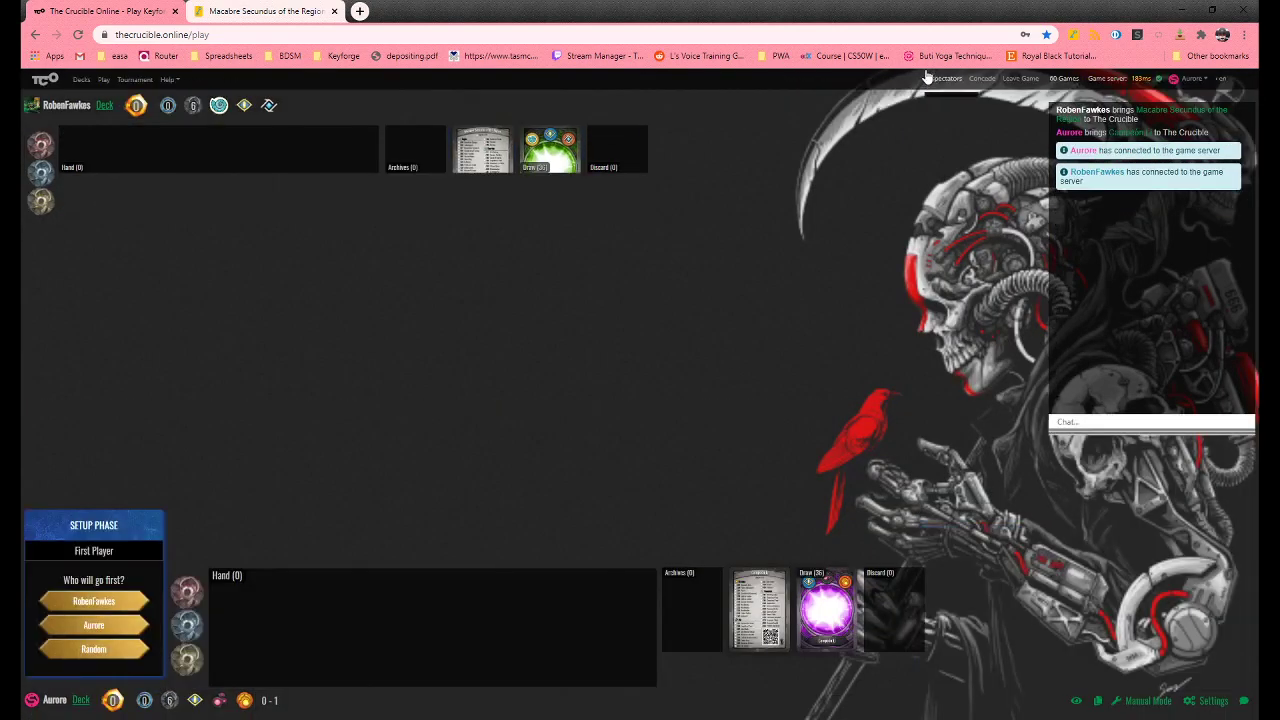
Concede the swapped-deck rematch, send 'gg' in chat, and leave the game
{"action": "left_click", "coordinate": [982, 80]}
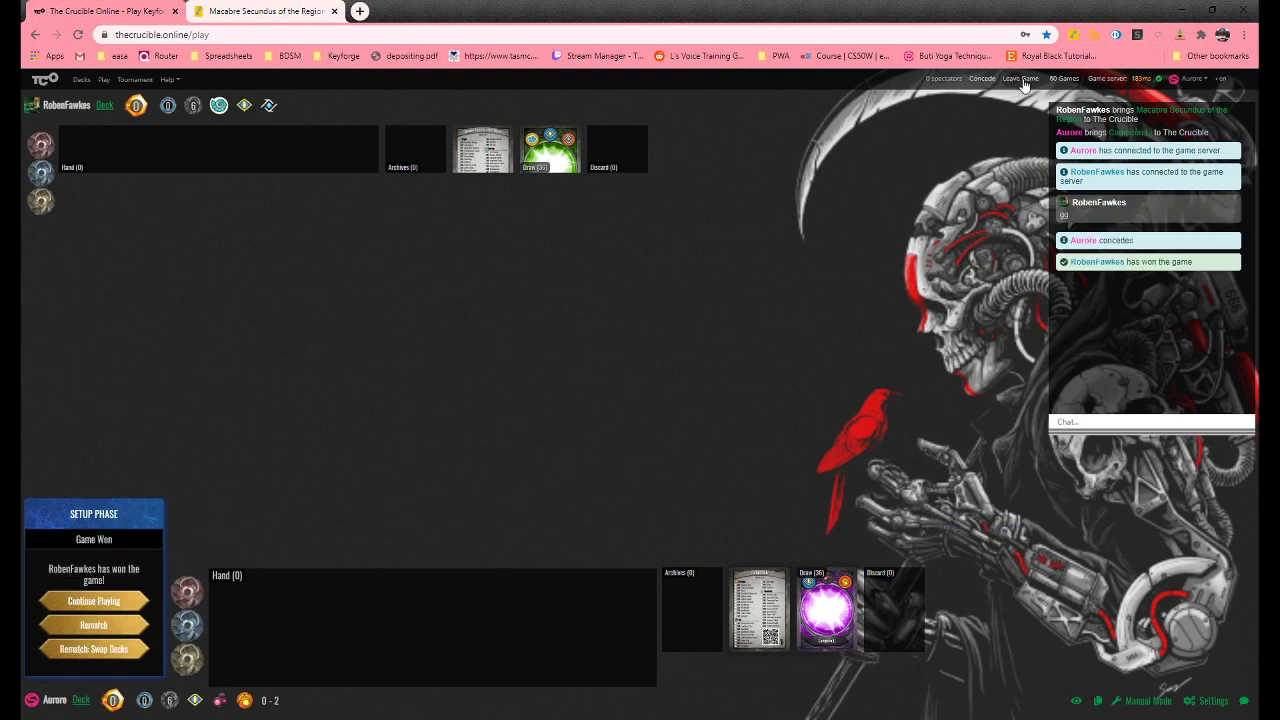
{"action": "type", "text": "gg"}
{"action": "key", "text": "Return"}
{"action": "left_click", "coordinate": [1021, 80]}
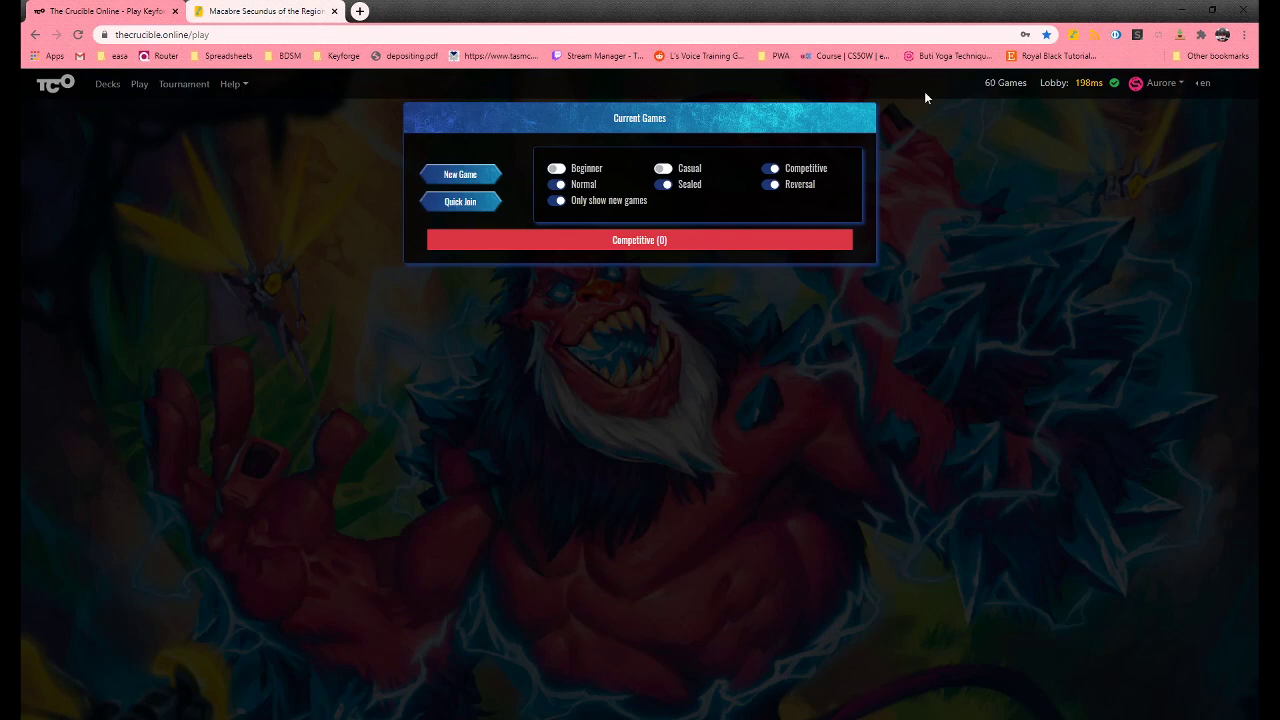
Switch to the Macabre Secundus of the Region tab on Decks of KeyForge
{"action": "left_click", "coordinate": [290, 11]}
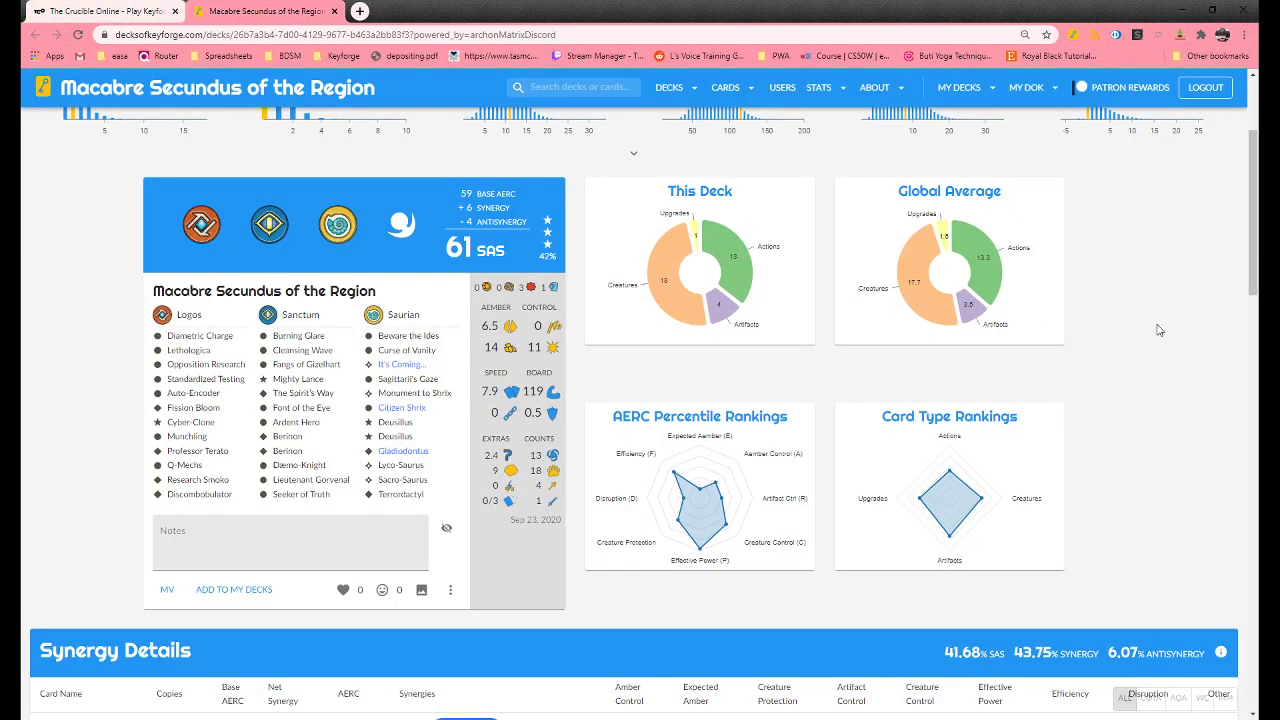